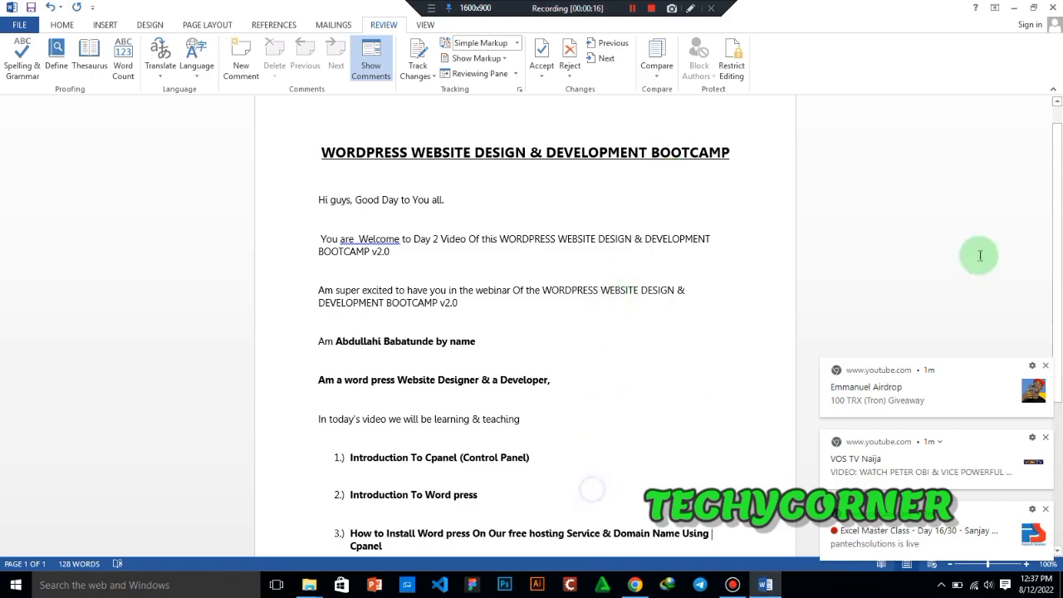
drag(1059, 211, 1059, 328)
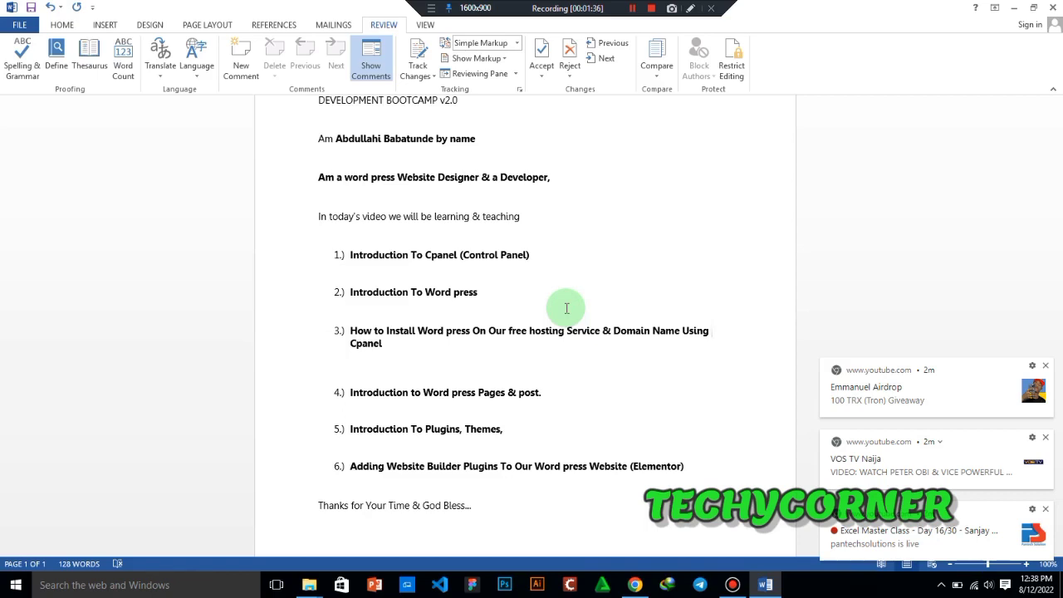
click(633, 585)
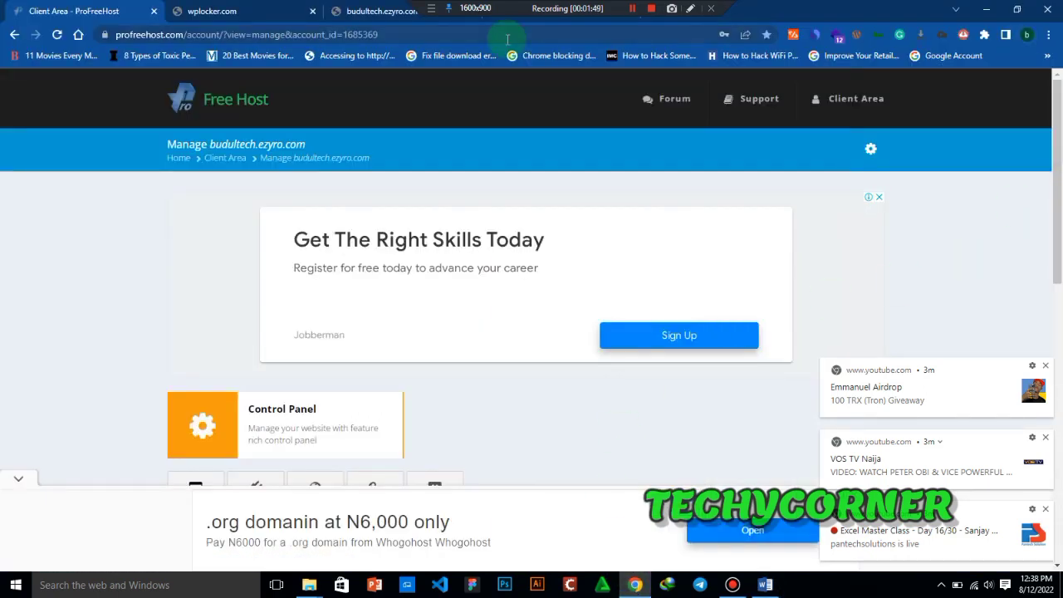
click(380, 34)
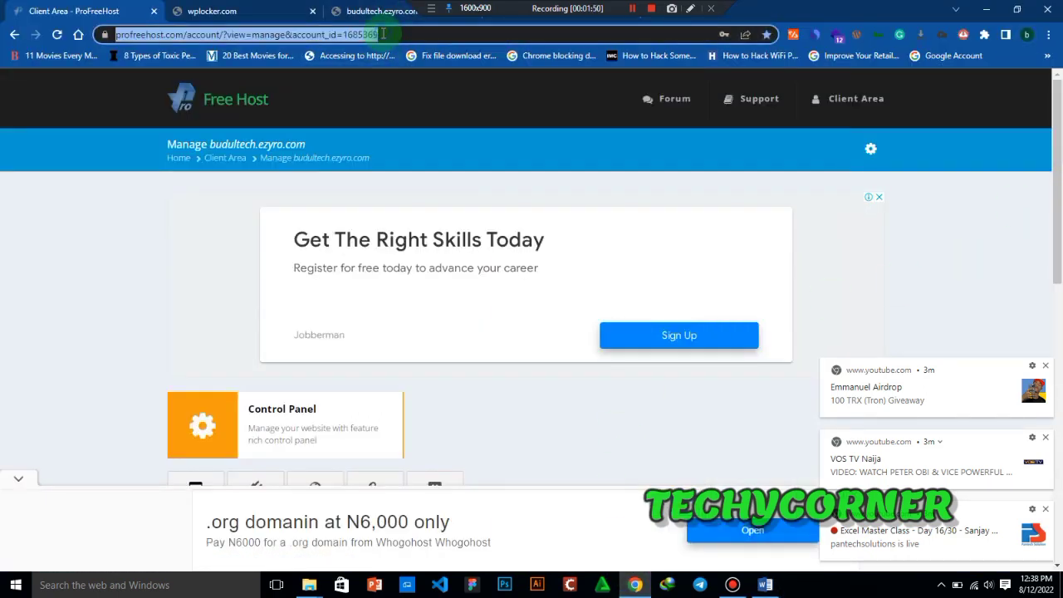
click(189, 35)
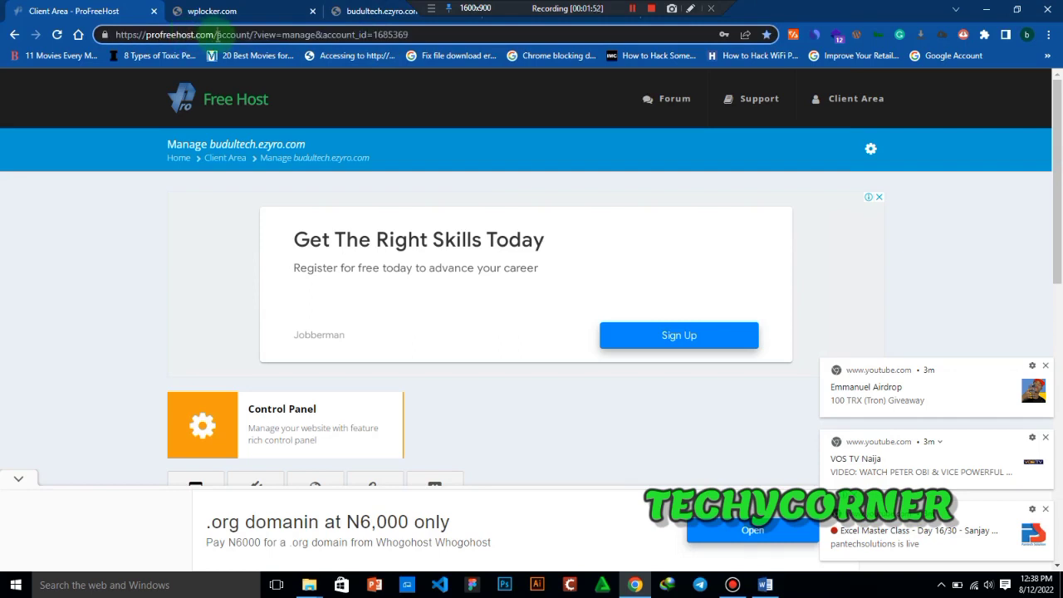
drag(217, 35, 415, 50)
key(BackSpace)
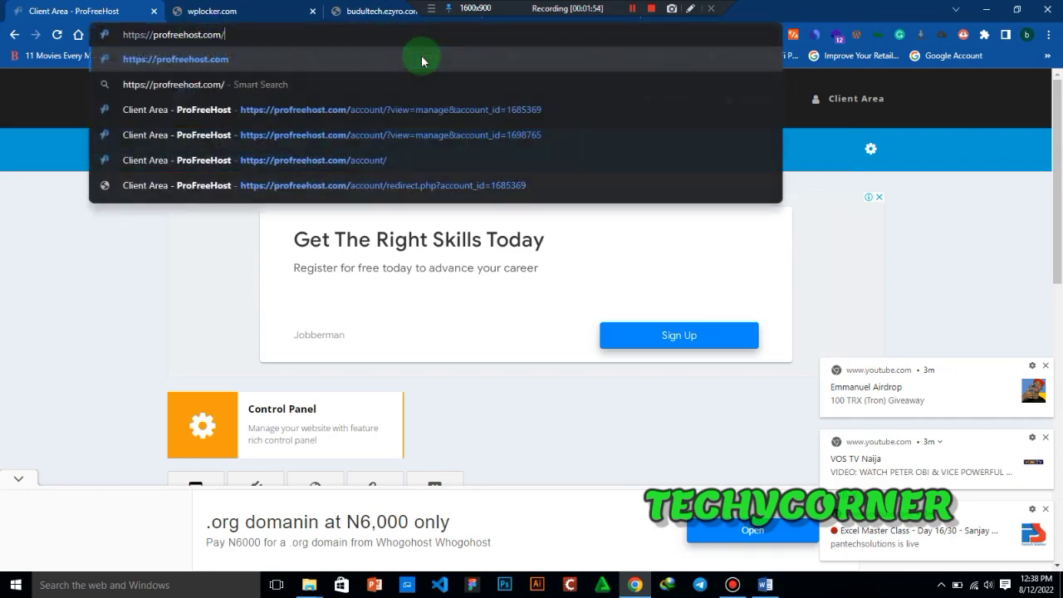
click(421, 58)
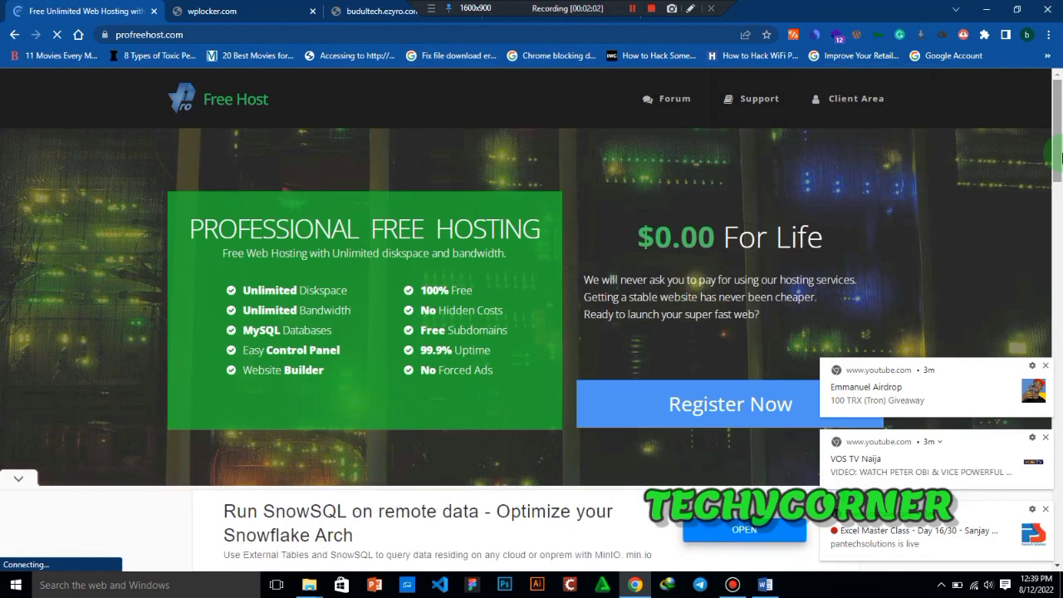
- Dismiss the pop-up notifications covering the ProFreeHost homepage and open the hosting registration
click(1045, 368)
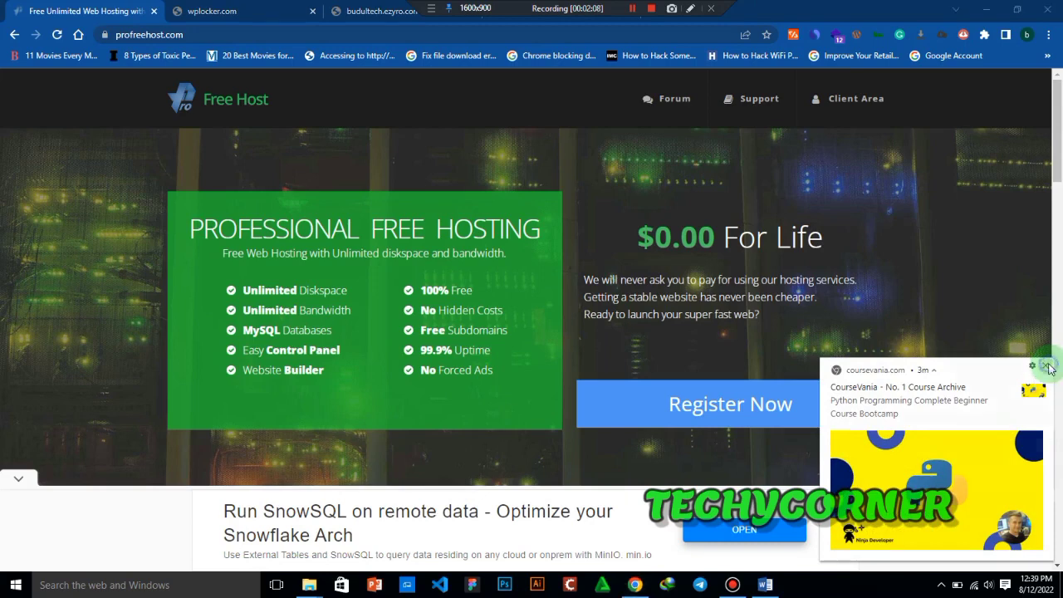
click(1046, 367)
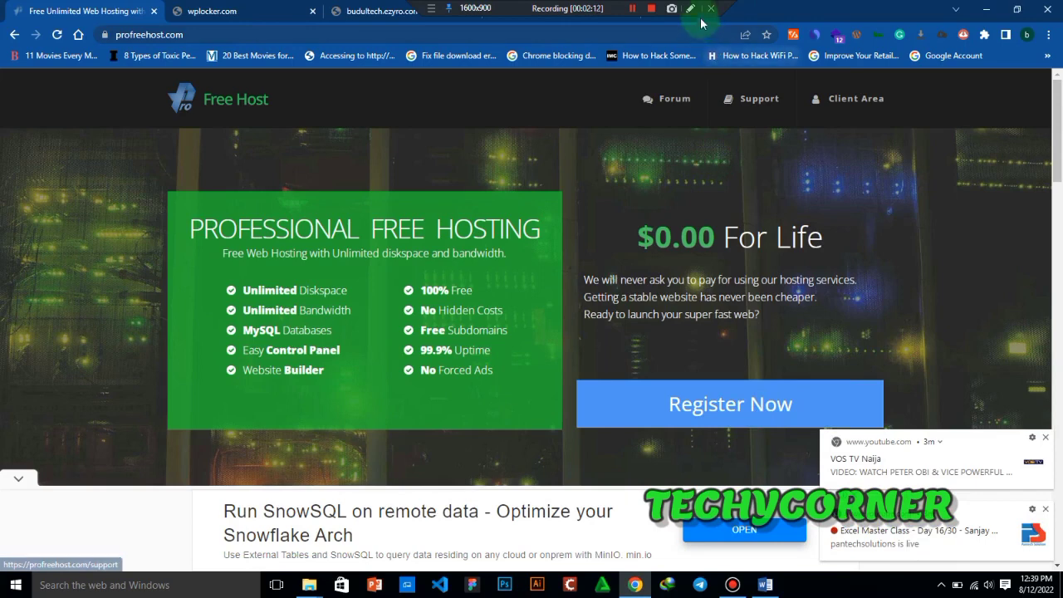
click(689, 414)
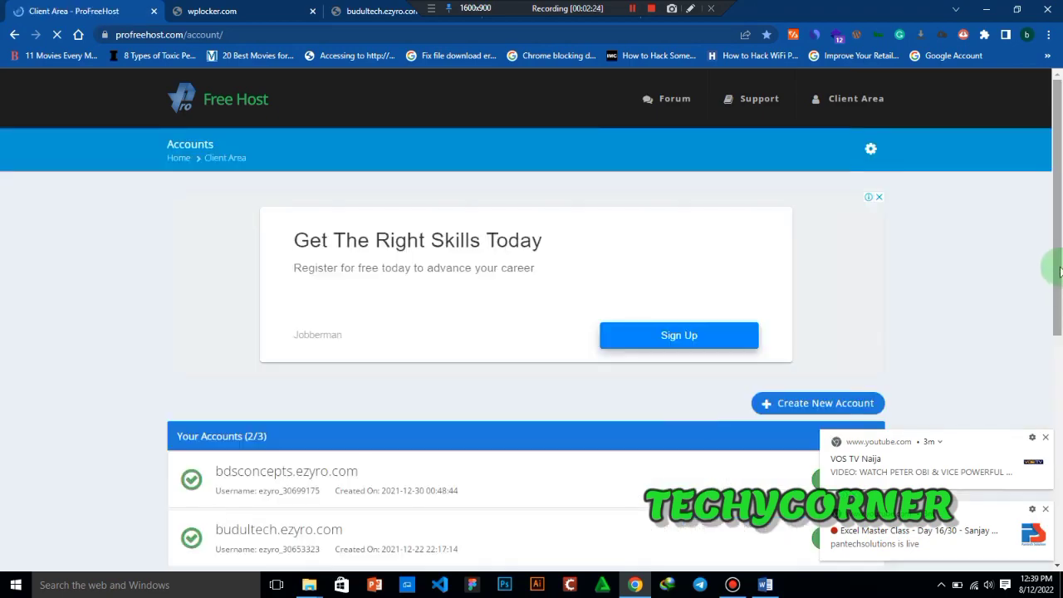
mouse_move(1059, 271)
mouse_down()
mouse_move(1059, 323)
mouse_move(1058, 252)
mouse_up()
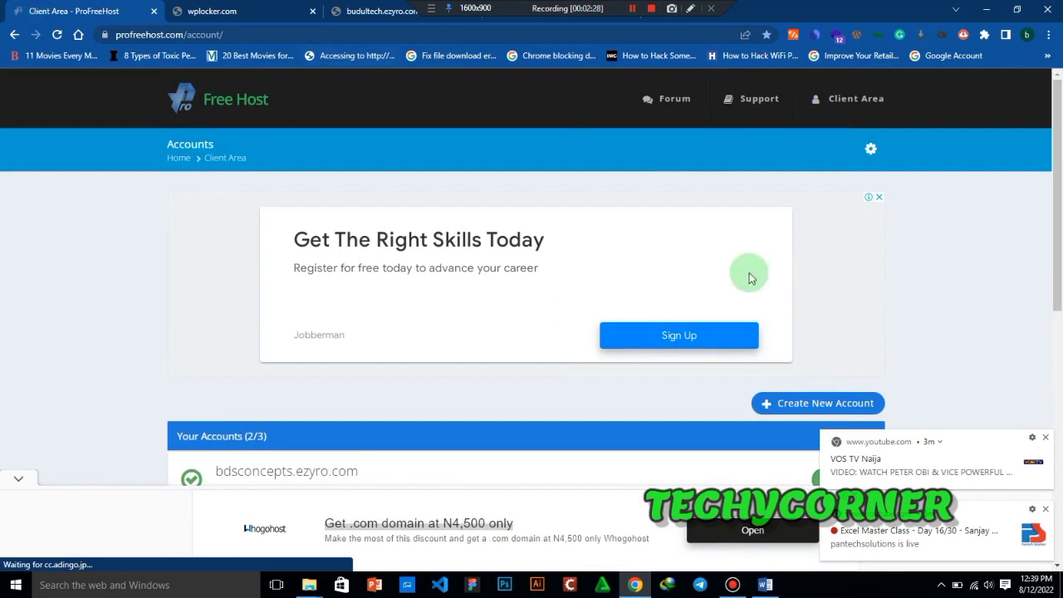
click(632, 8)
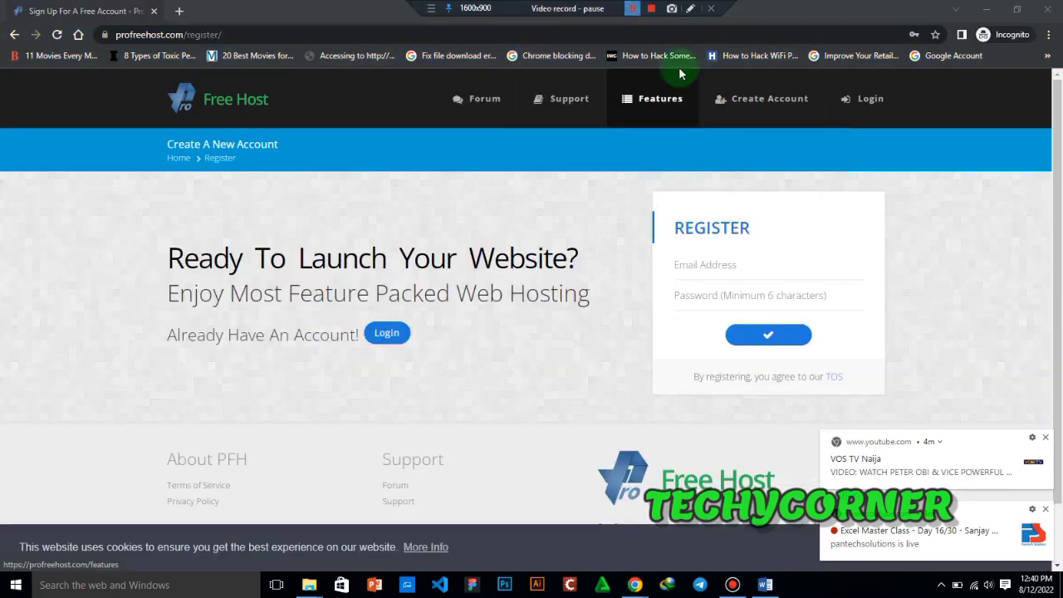
- Fill in the registration form with the e-mail address and account password, and submit it
click(743, 267)
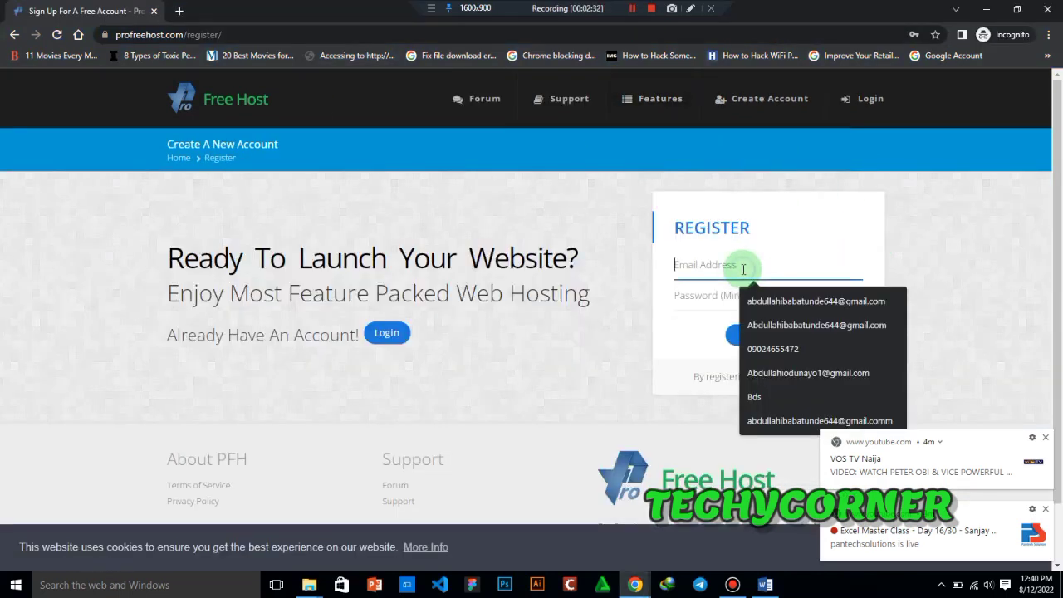
click(787, 372)
click(689, 296)
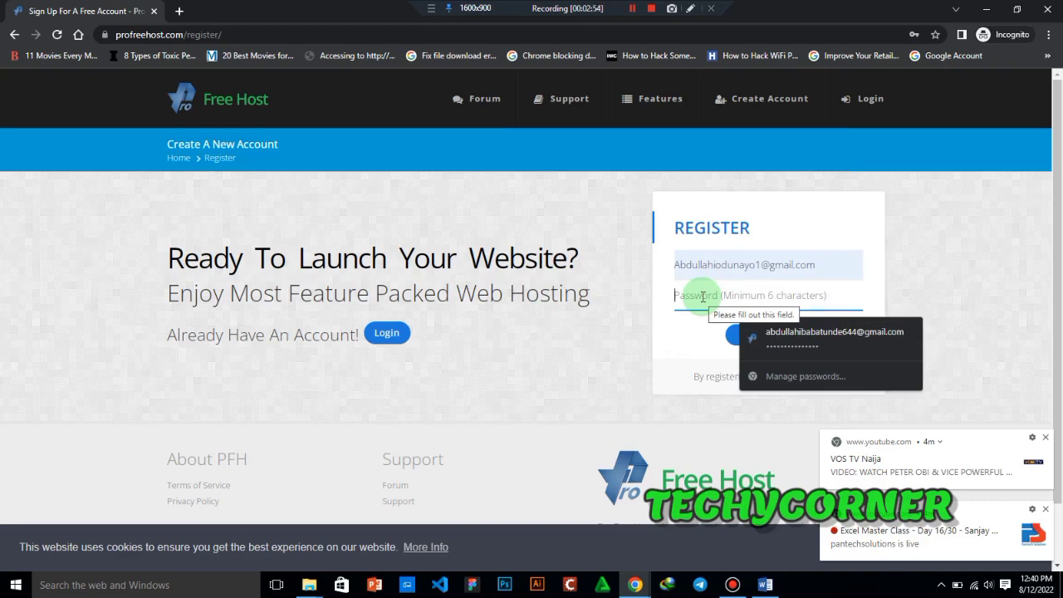
text(••••••)
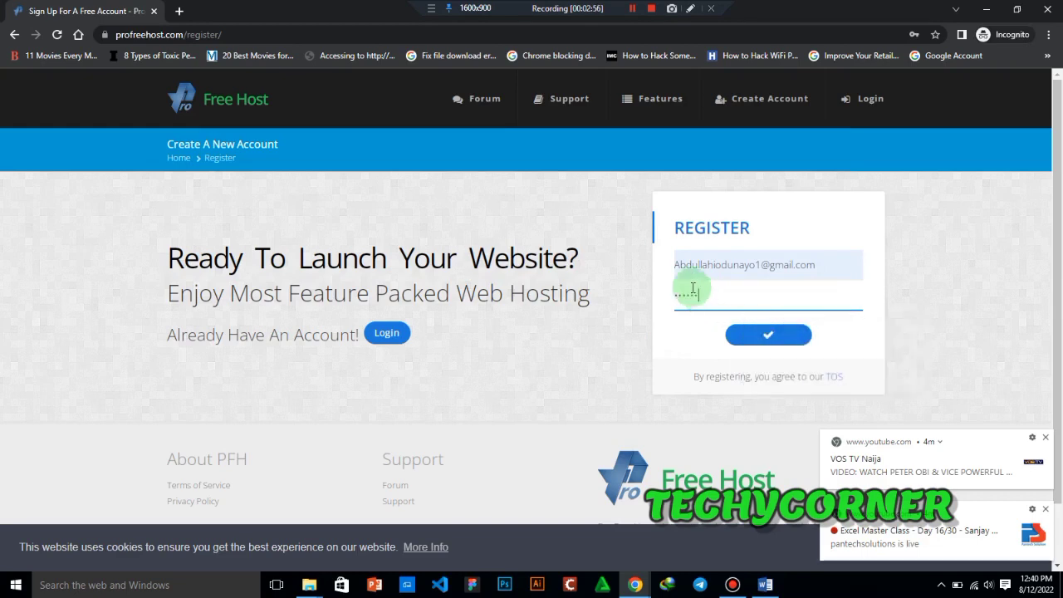
text(••••••)
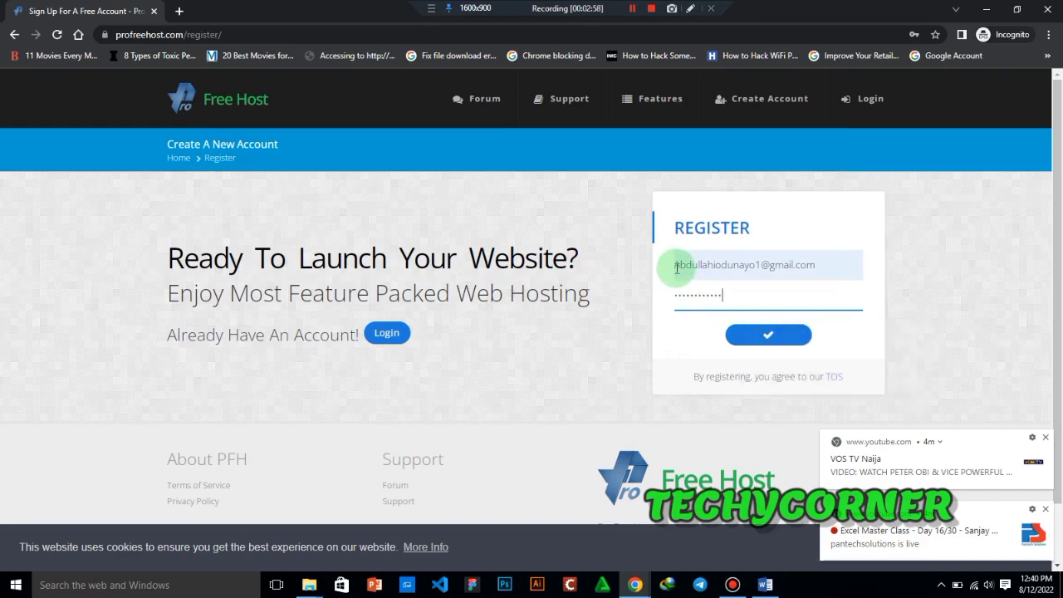
text(•••)
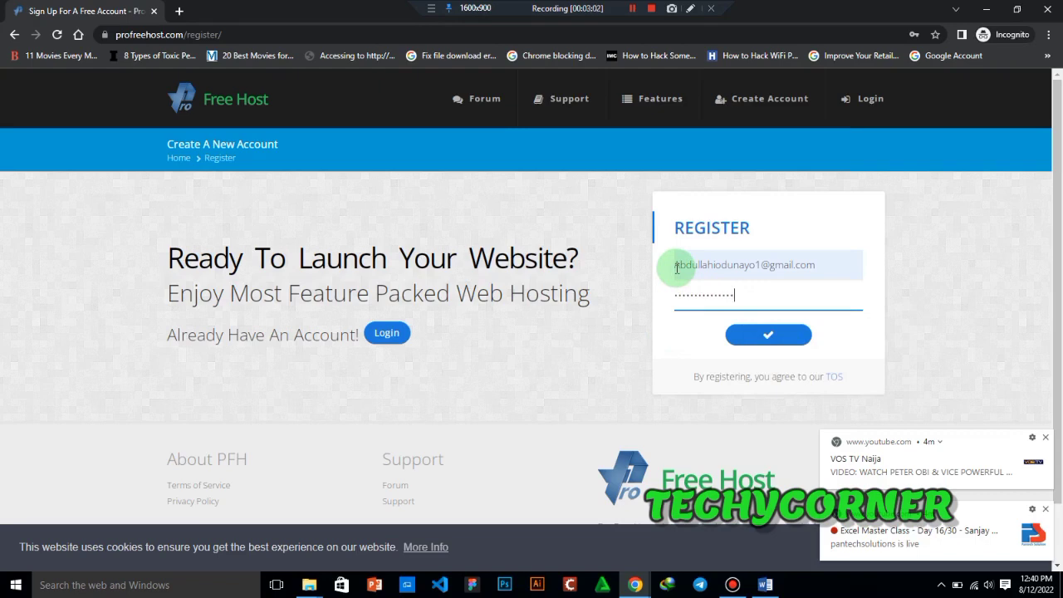
click(795, 339)
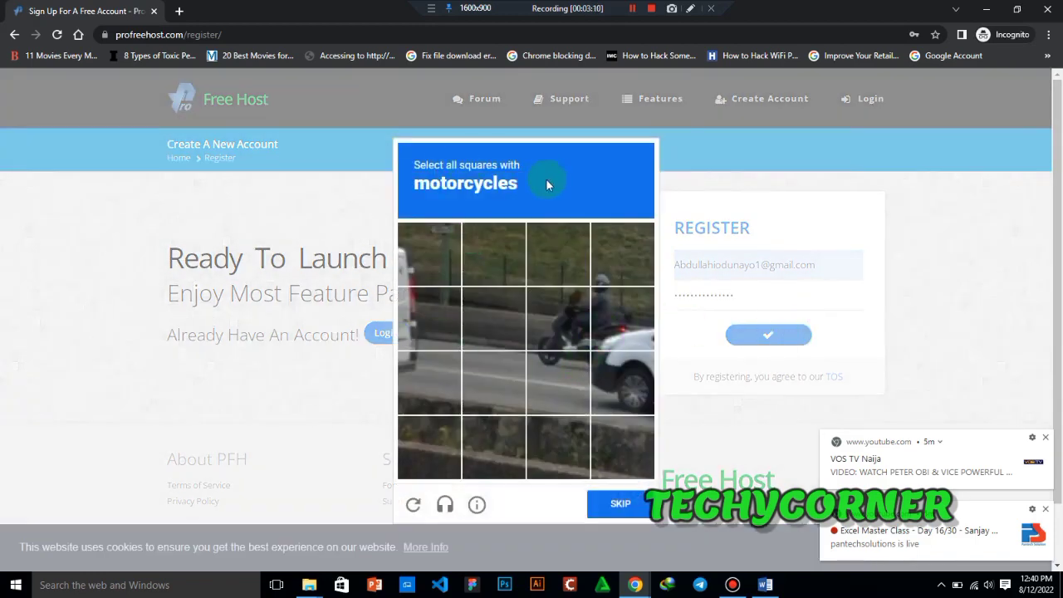
- Complete the image challenge by selecting all squares with motorcycles and verify the selection
click(562, 294)
click(604, 304)
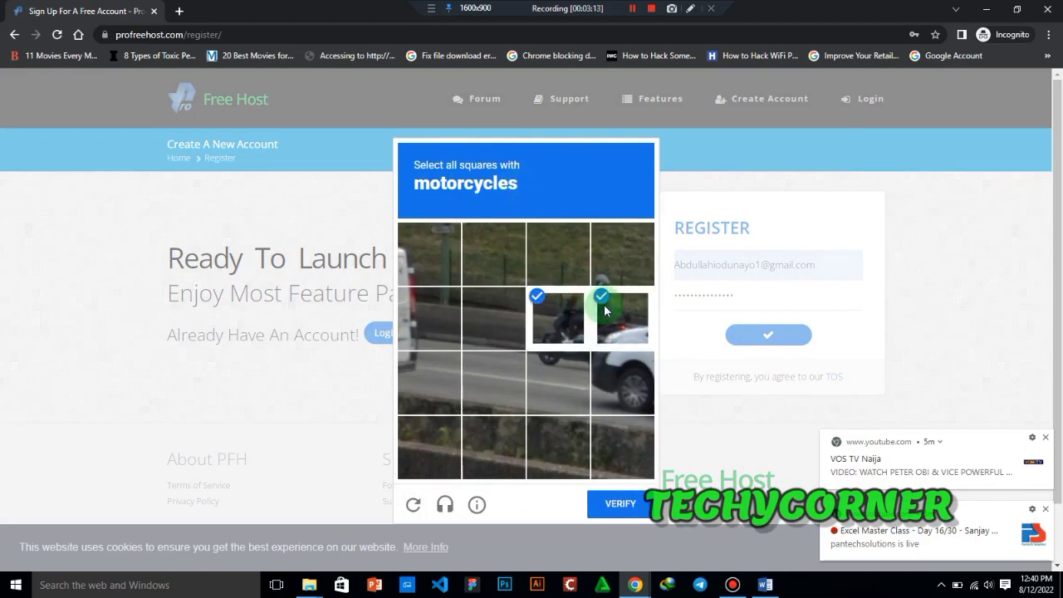
click(612, 272)
click(575, 370)
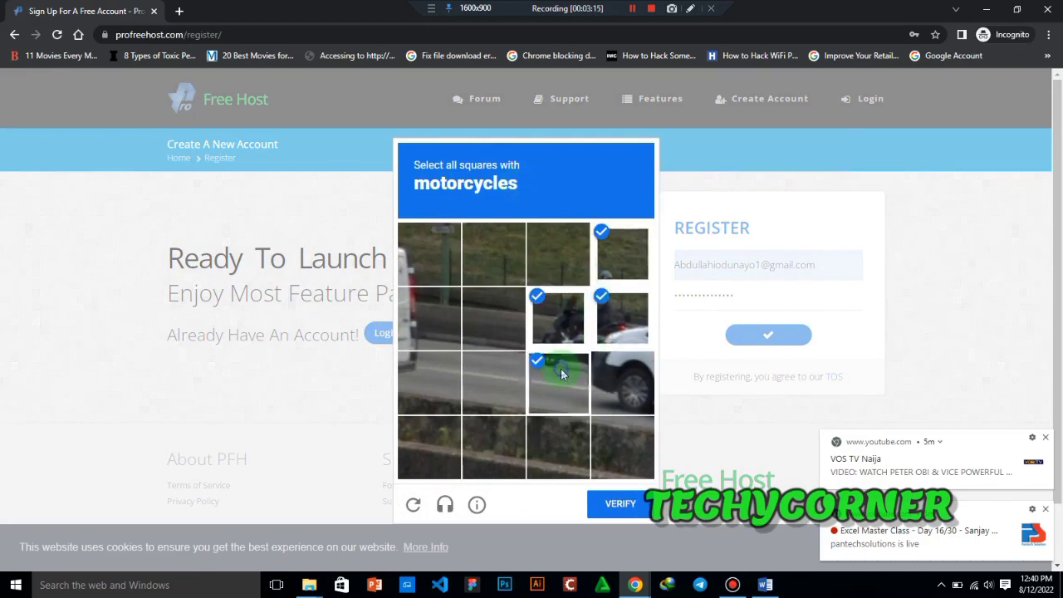
click(621, 505)
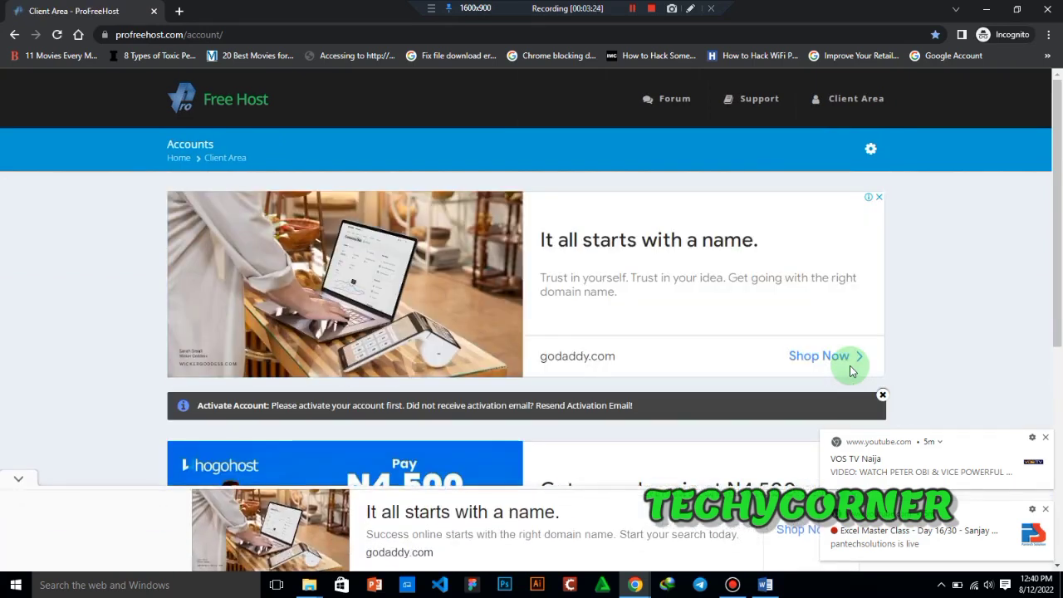
click(689, 9)
click(692, 9)
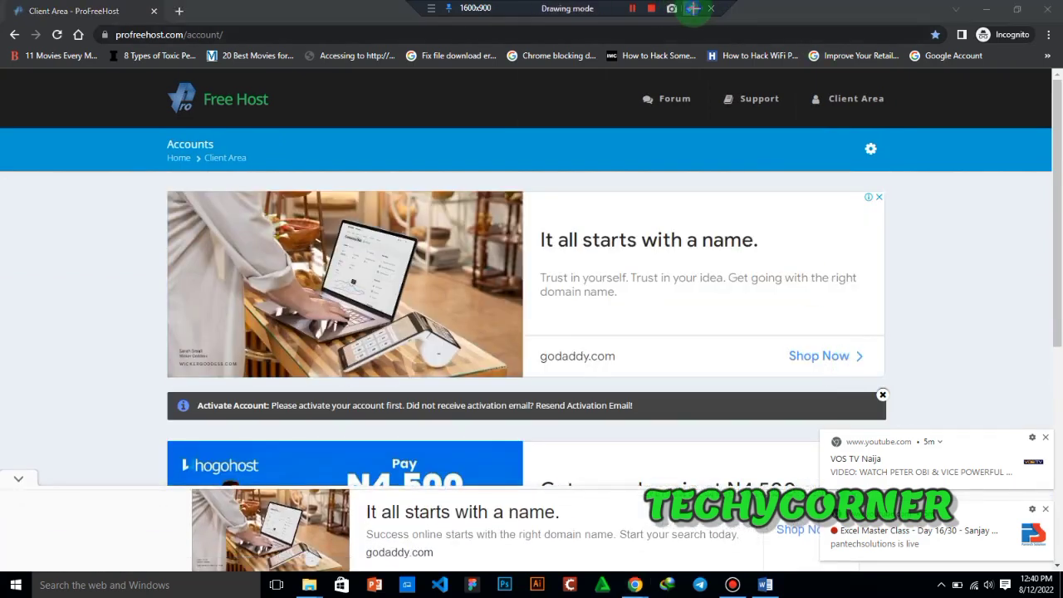
mouse_move(157, 386)
mouse_down()
mouse_move(531, 403)
mouse_move(650, 437)
mouse_move(903, 432)
mouse_up()
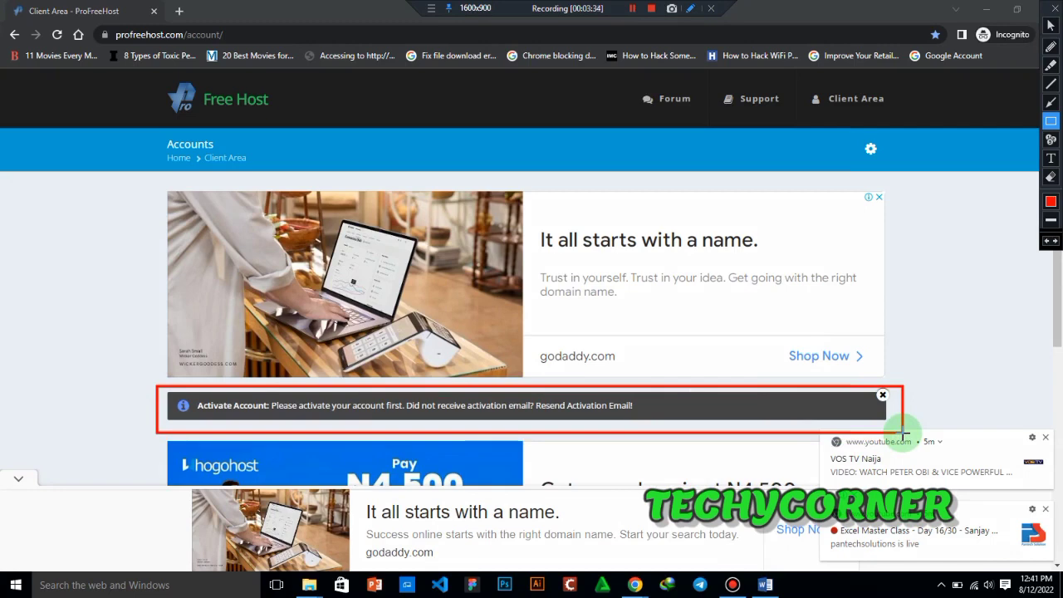
click(1054, 8)
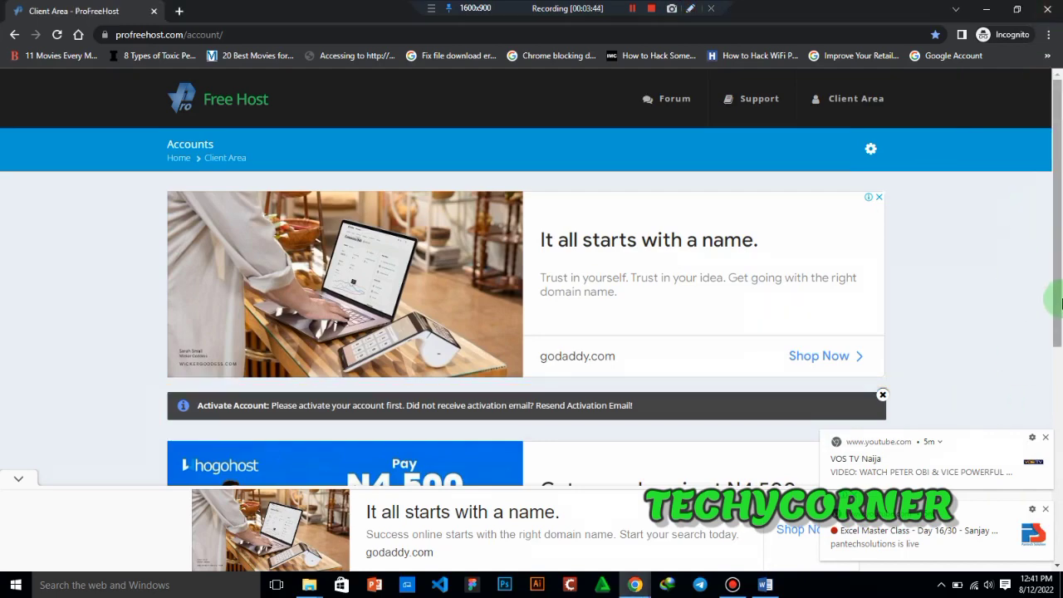
scroll(1046, 446, down, 4)
scroll(1046, 285, up, 3)
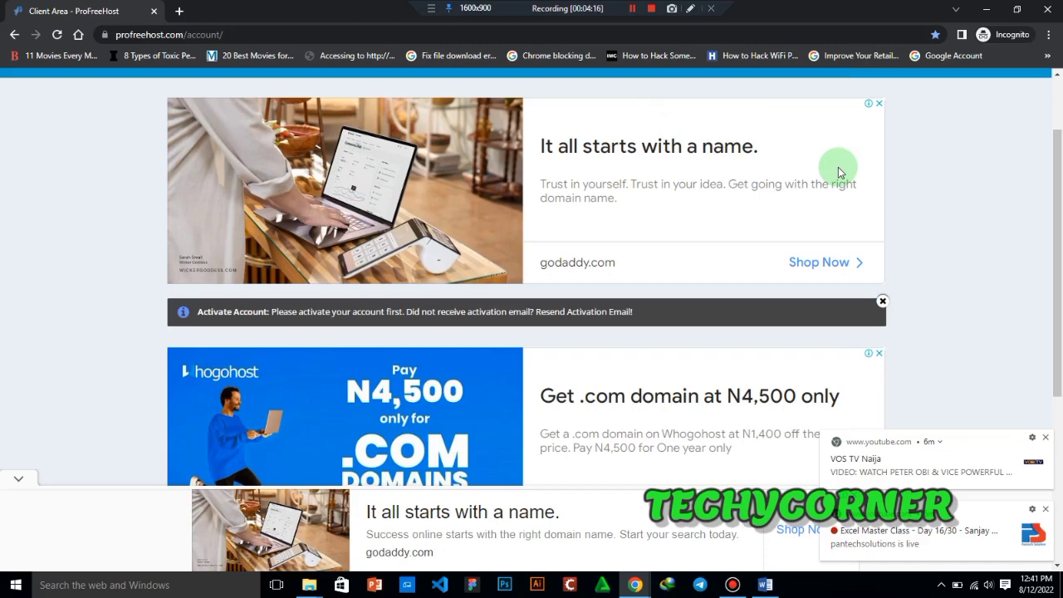
click(632, 9)
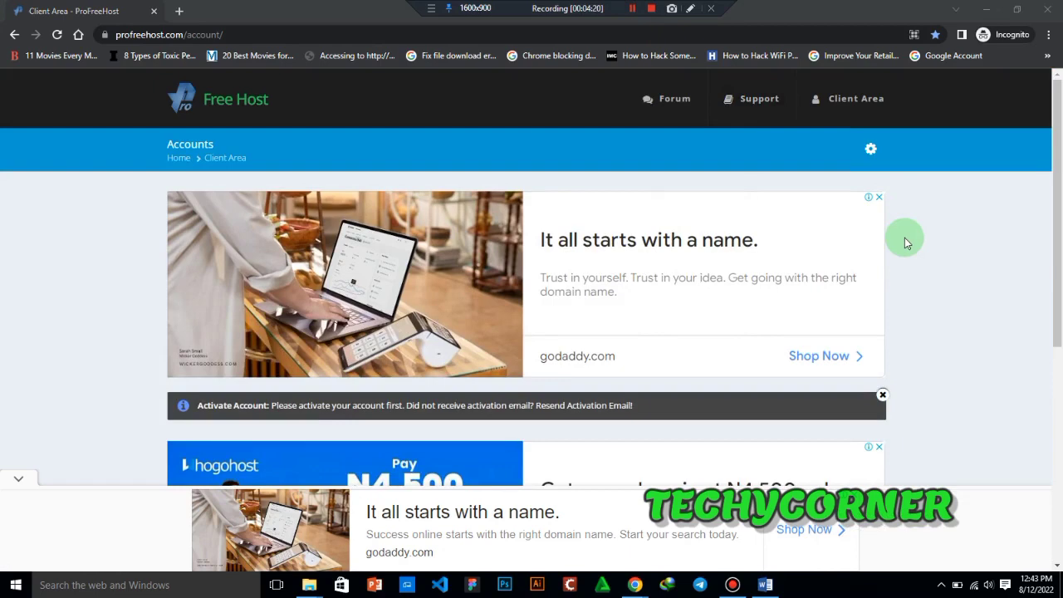
- Reload the Client Area, dismiss the advertisement, and open the form for creating a new hosting account
click(848, 106)
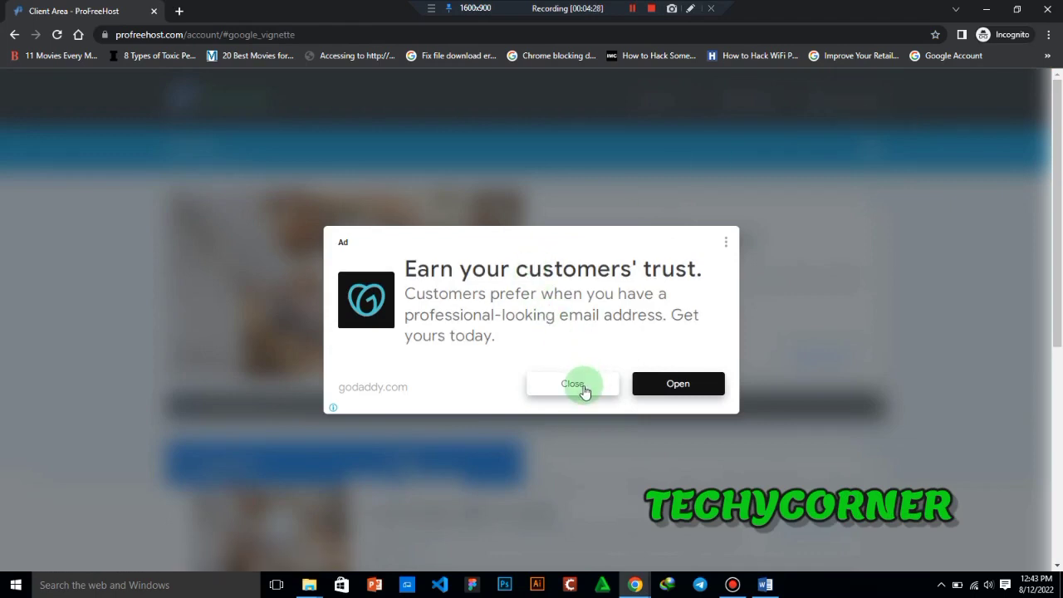
click(584, 388)
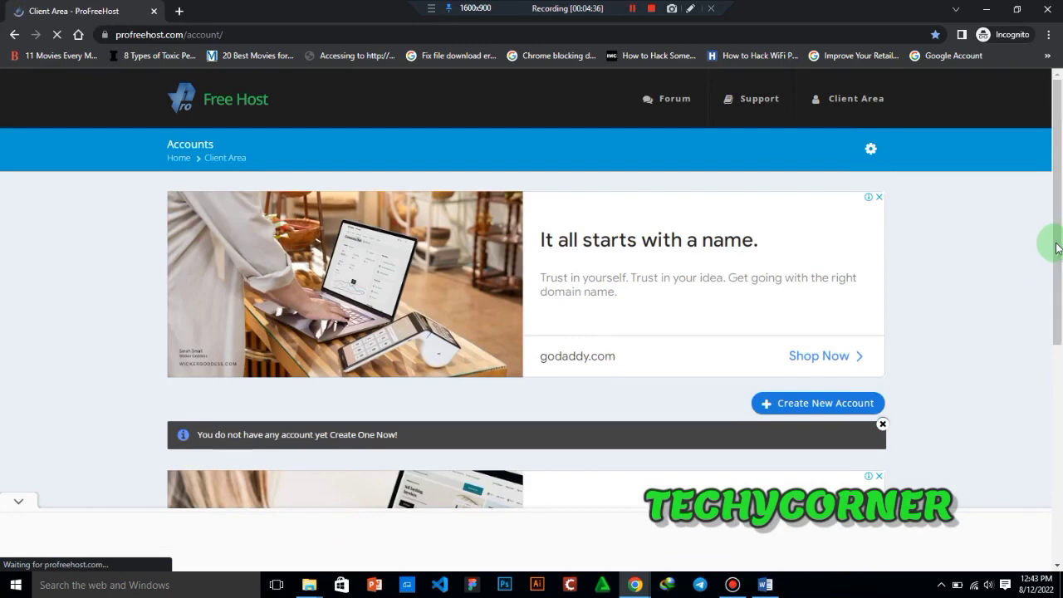
scroll(1055, 249, down, 1)
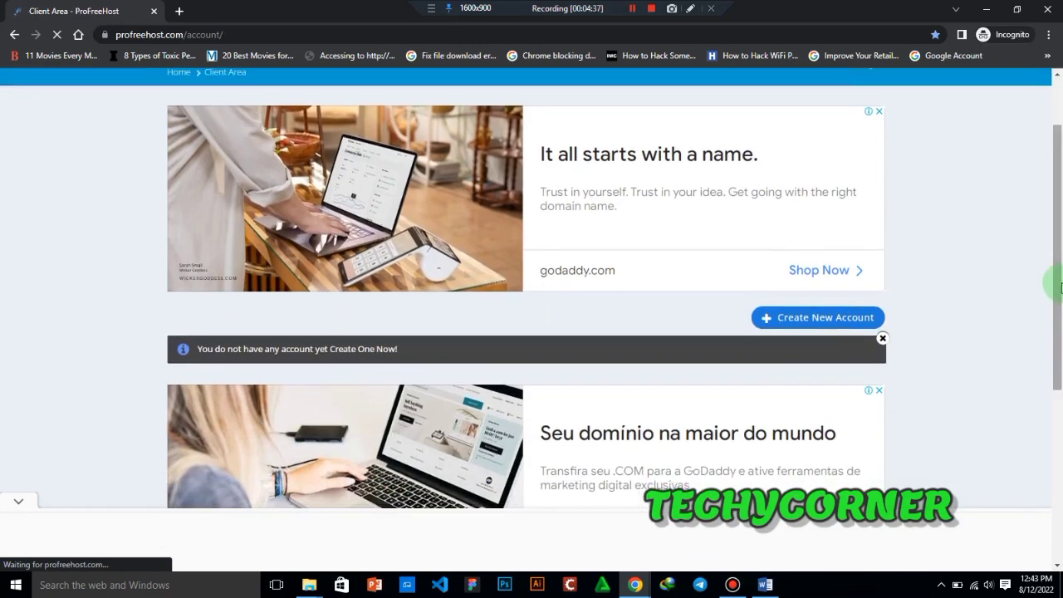
click(831, 326)
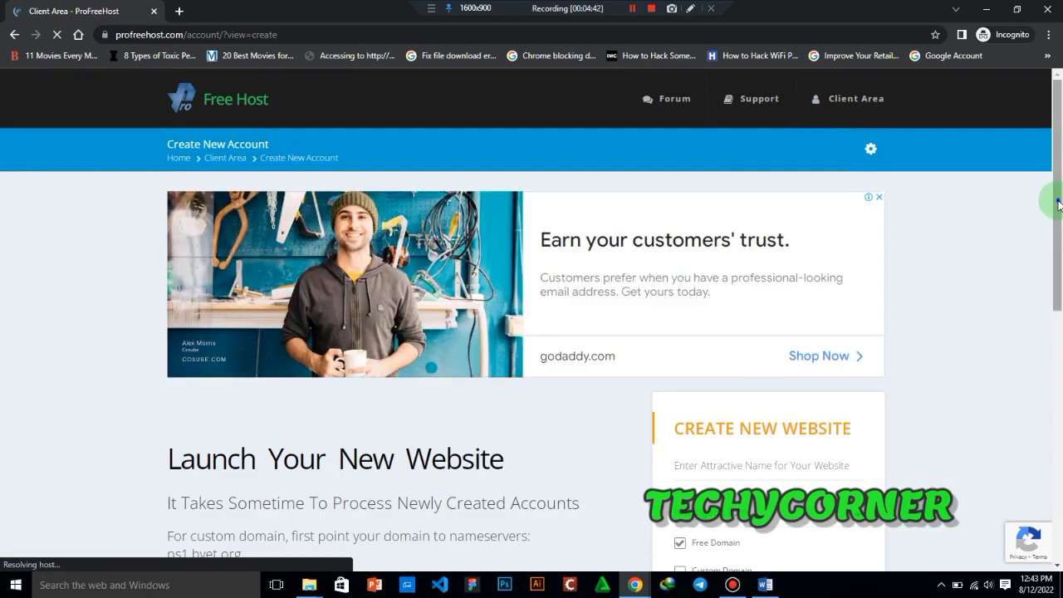
- Enter Wordpressdesignbootcamp as the name of the new website
drag(1058, 203, 1060, 264)
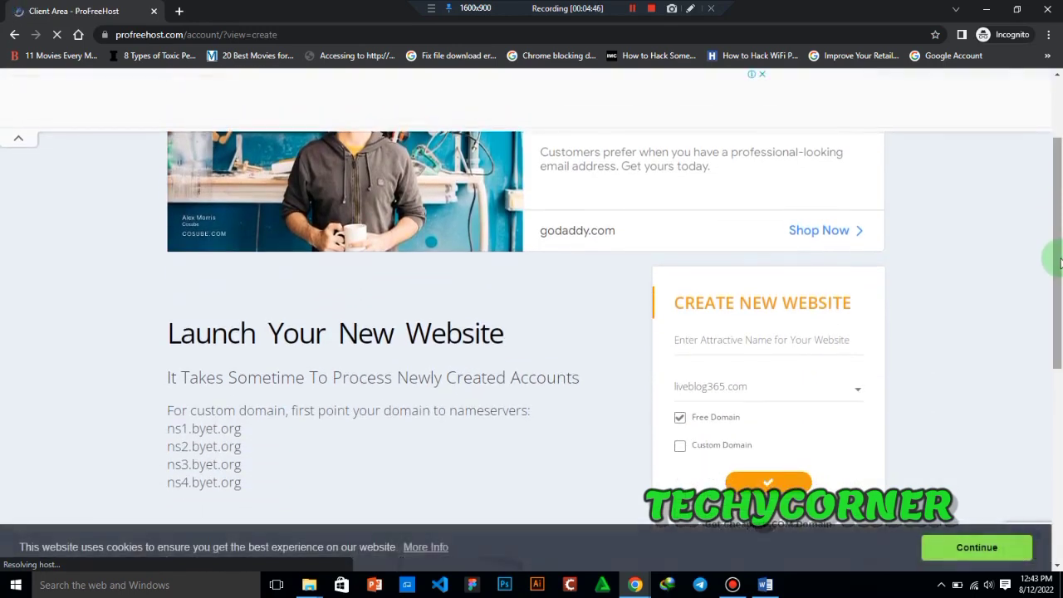
drag(1060, 264, 1058, 282)
click(765, 305)
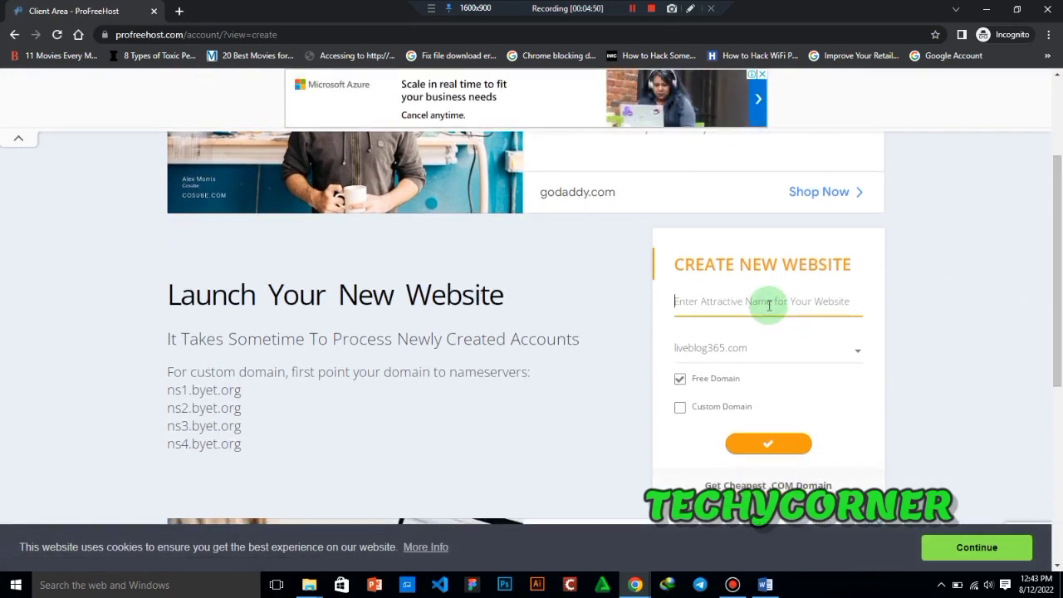
text(Woe)
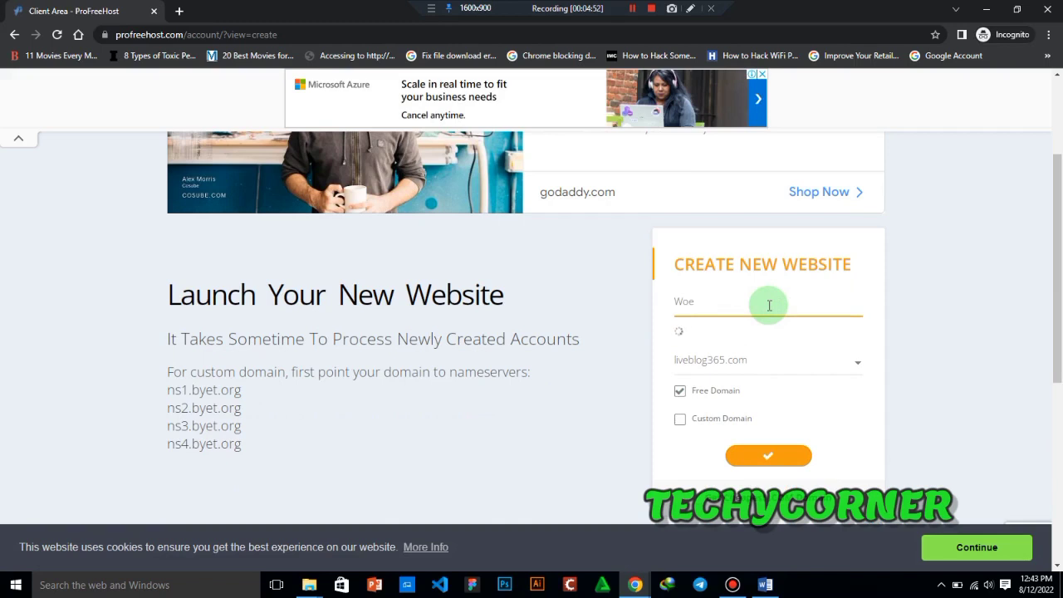
key(BackSpace)
text(rdpressd)
key(BackSpace)
text(designB)
key(BackSpace)
text(blog)
text(tcvamp)
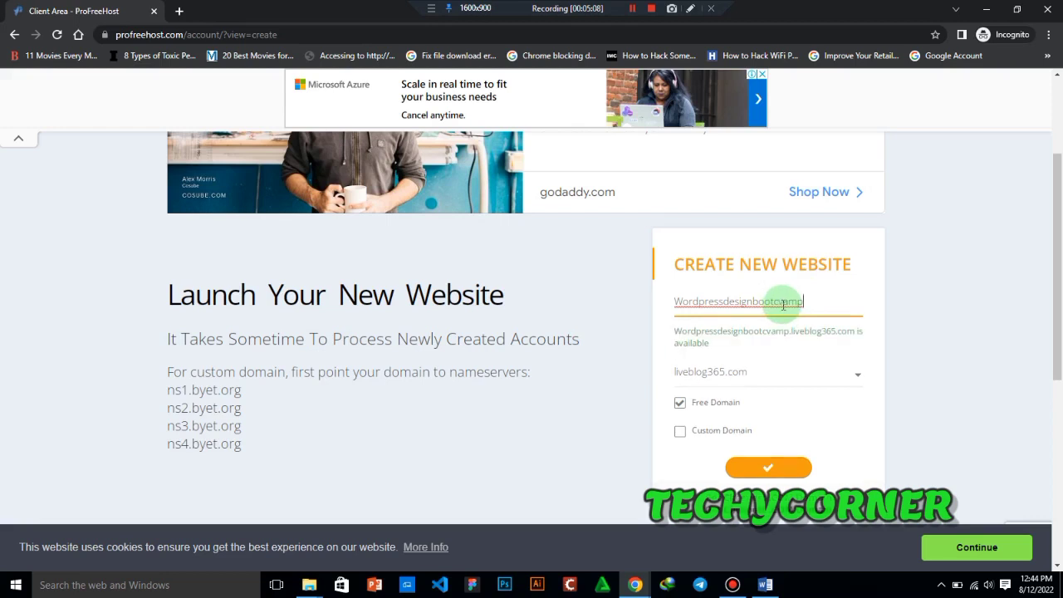
click(782, 301)
key(BackSpace)
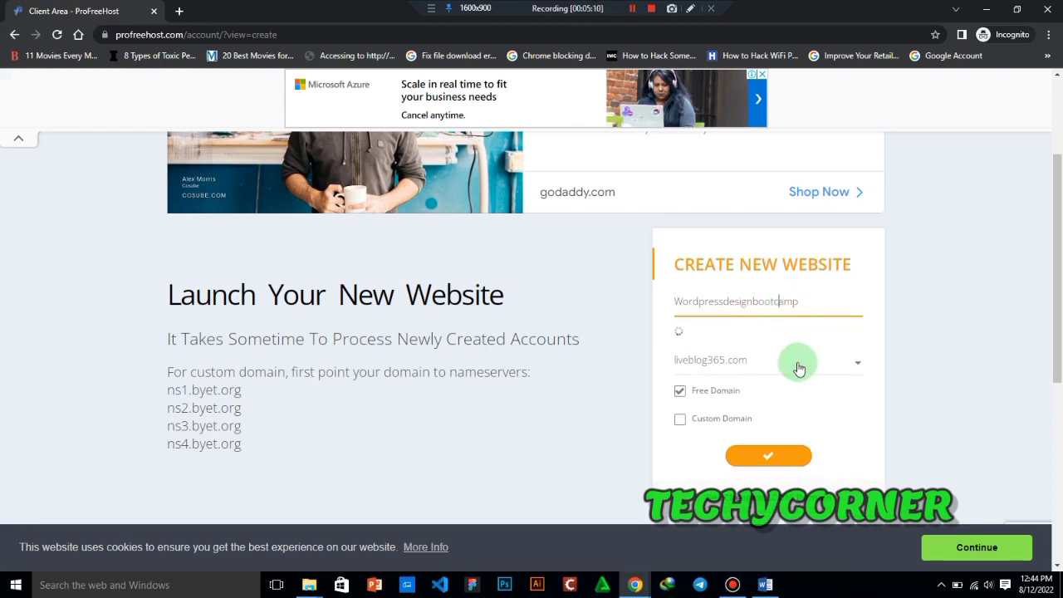
- Choose ezyro.com as the free domain extension for the new website and submit the creation form
click(798, 369)
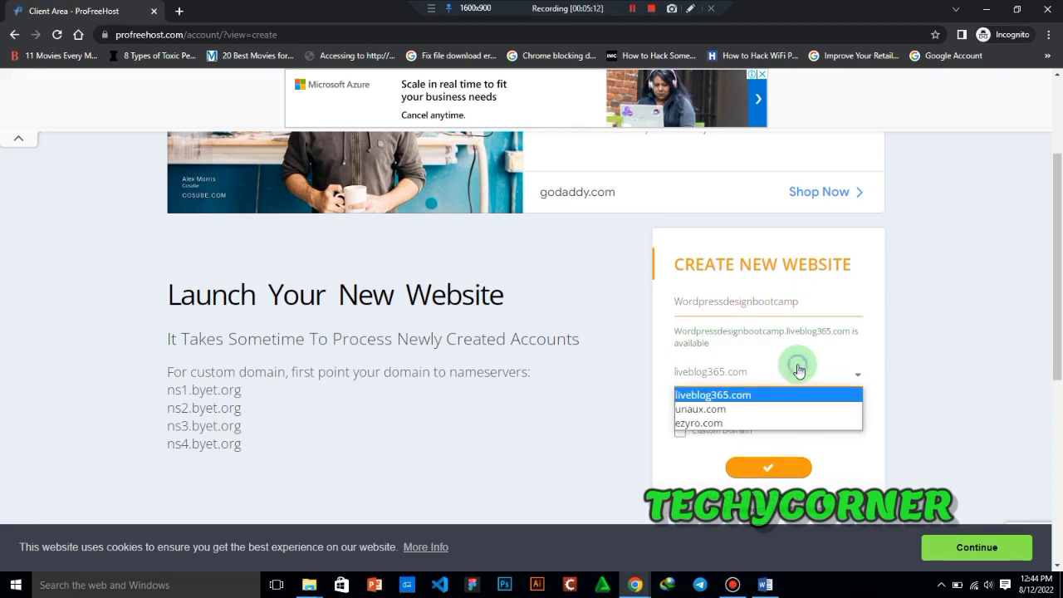
click(717, 425)
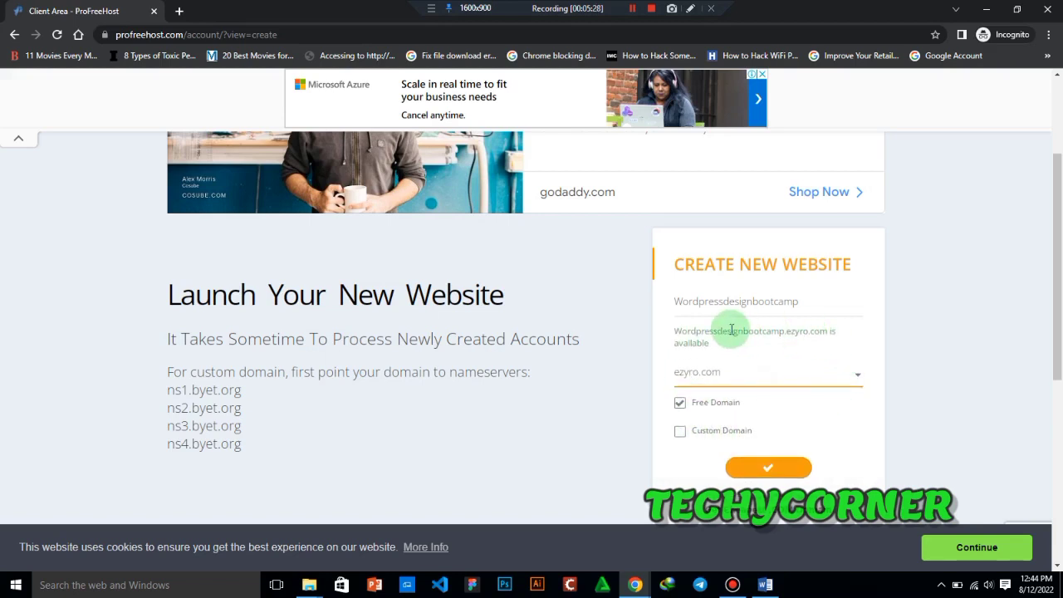
click(690, 8)
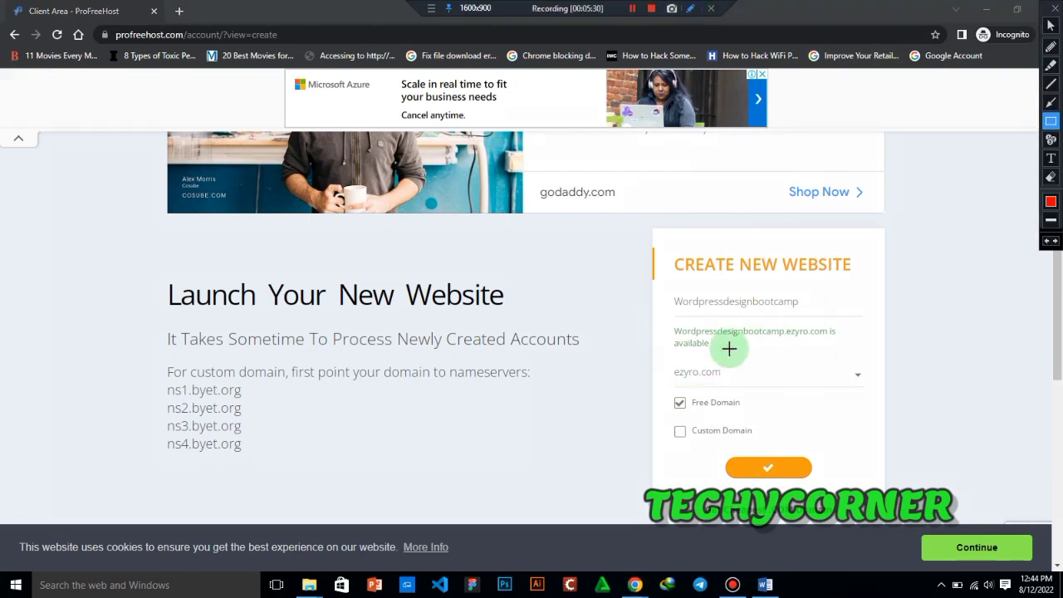
drag(668, 325, 849, 347)
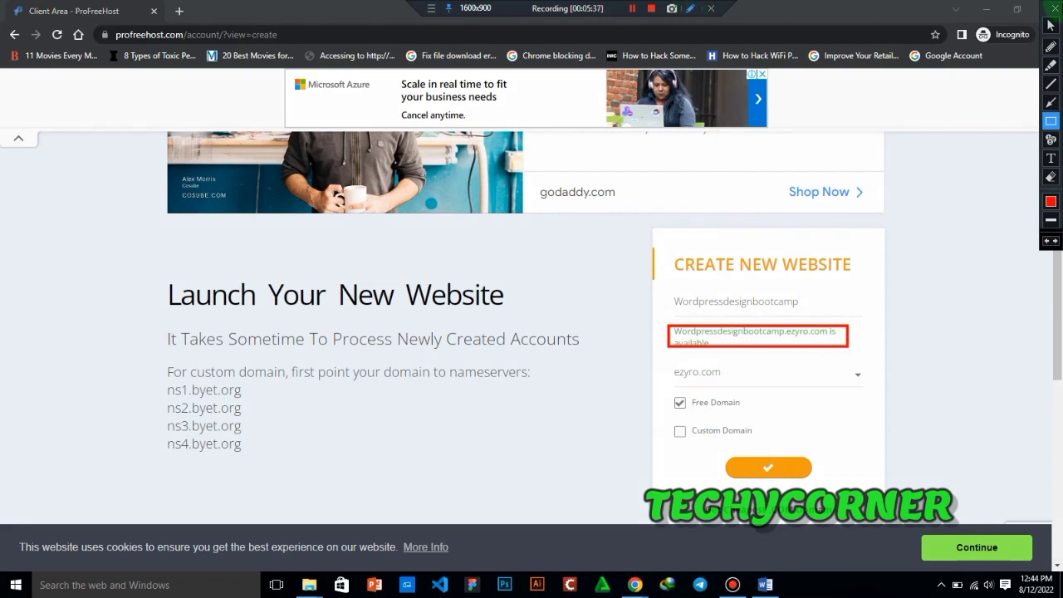
click(1050, 25)
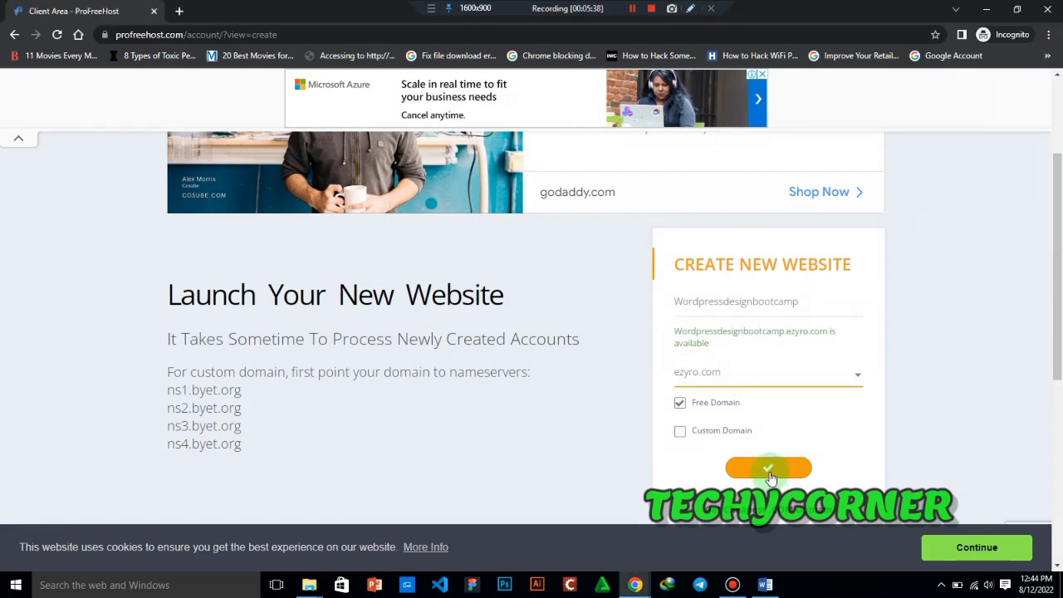
click(769, 476)
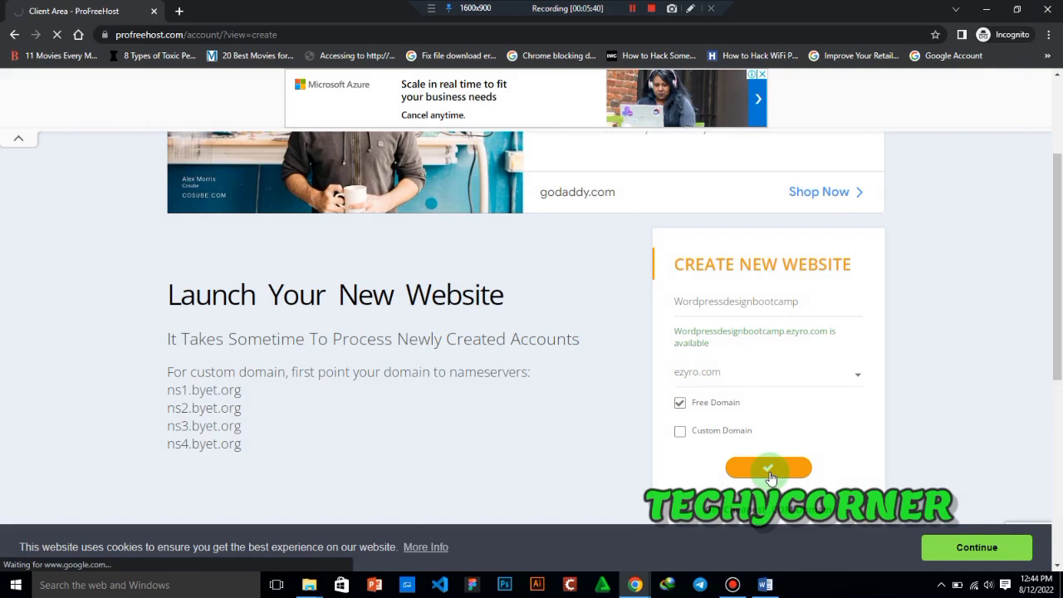
- Check the activation status of the new wordpressdesignbootcamp.ezyro.com site in the accounts list
drag(1058, 249, 1059, 288)
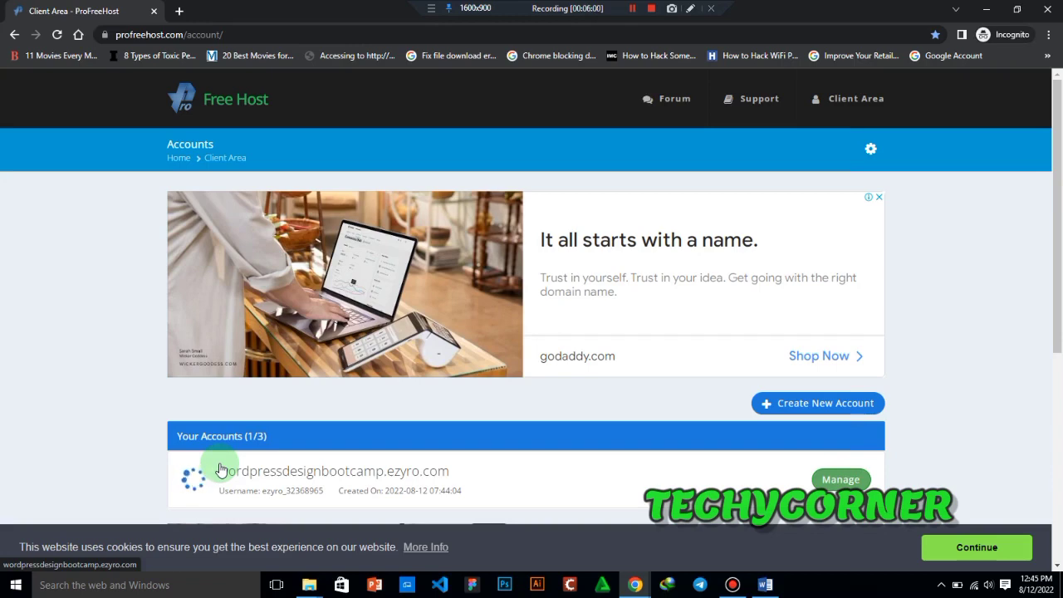
click(689, 8)
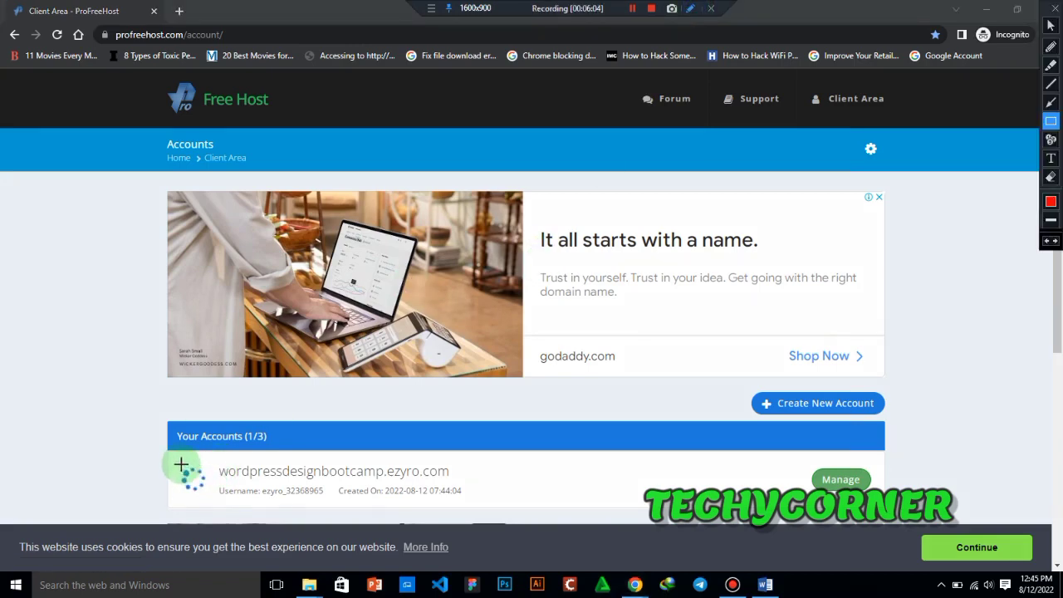
drag(174, 462, 216, 498)
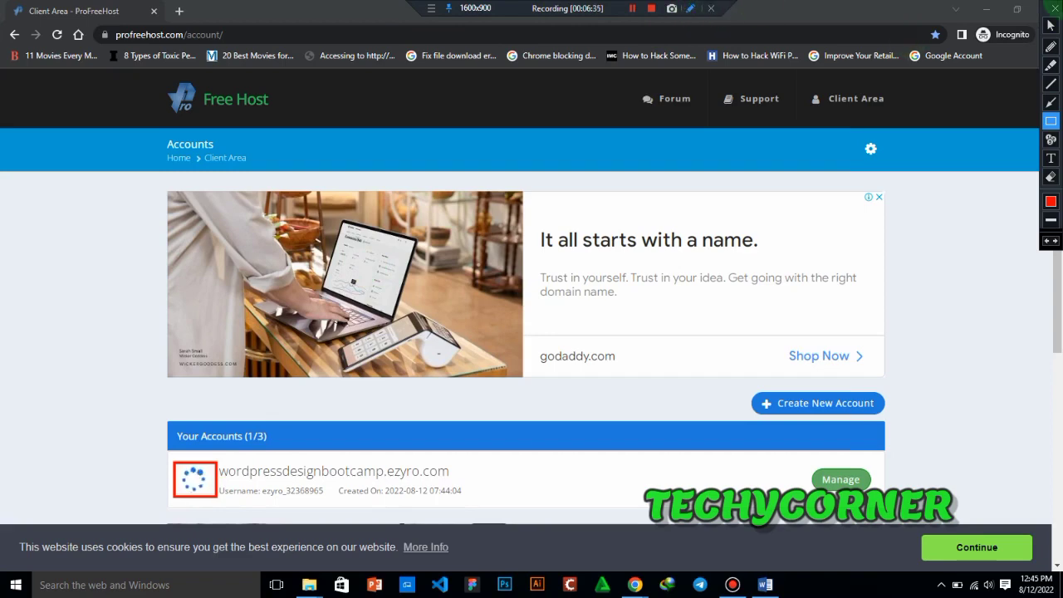
click(1051, 26)
click(632, 9)
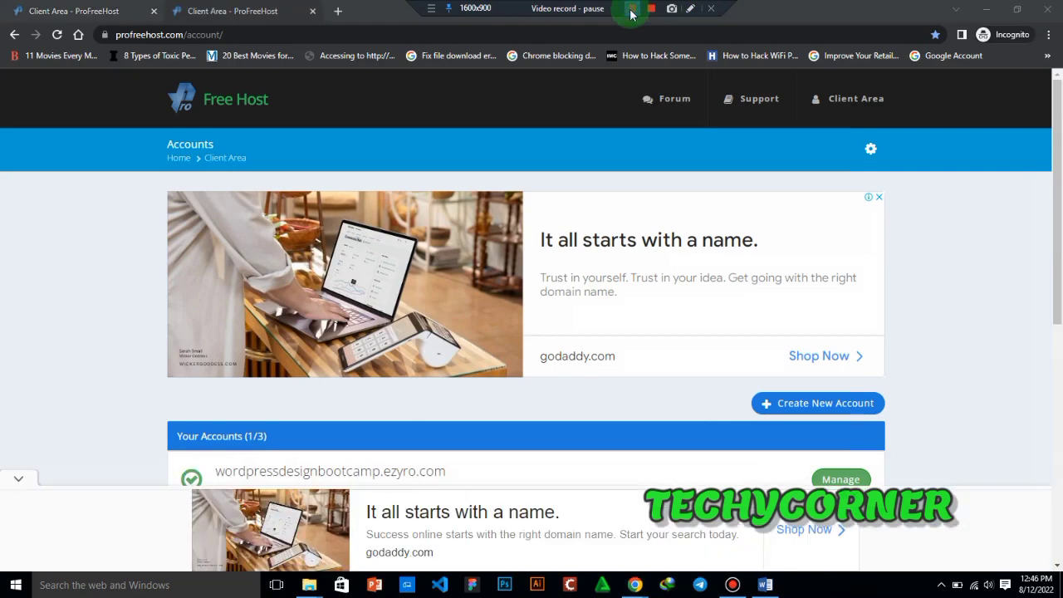
click(632, 9)
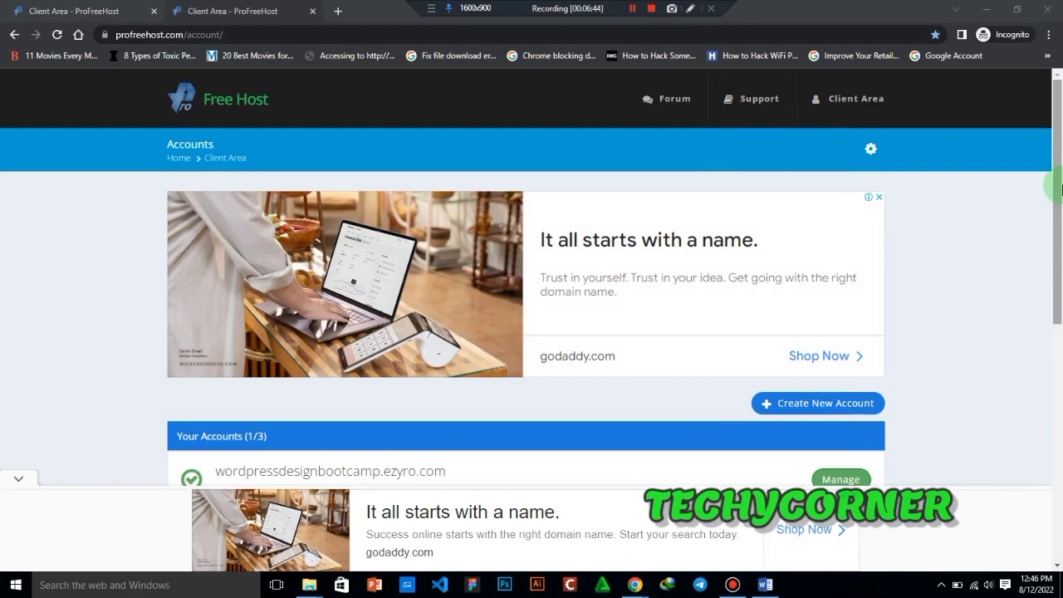
drag(1061, 189, 1058, 238)
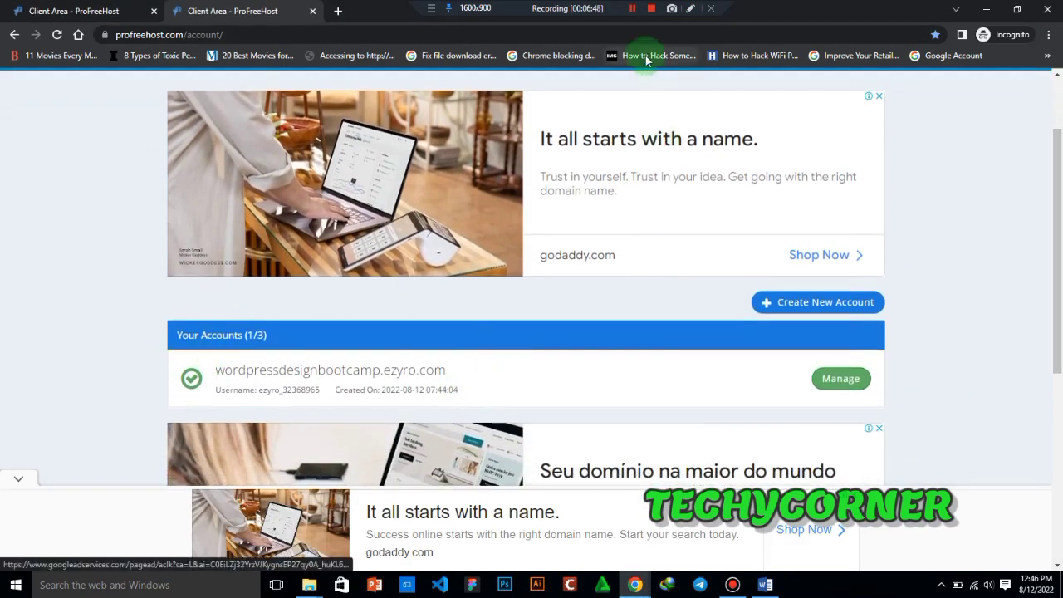
click(690, 8)
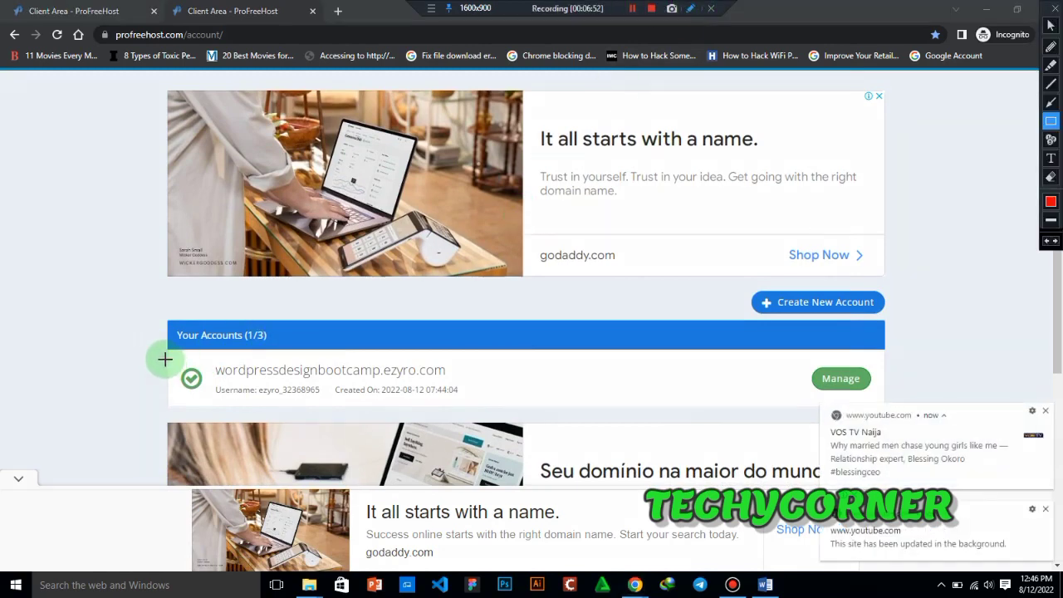
mouse_move(163, 359)
mouse_down()
mouse_move(201, 368)
mouse_move(214, 400)
mouse_up()
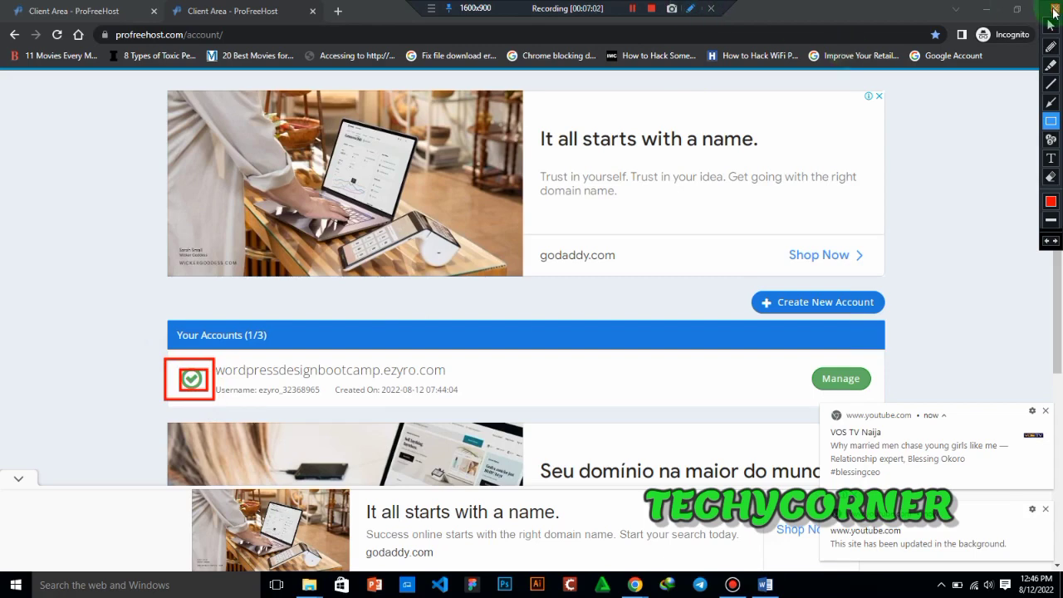
click(1053, 13)
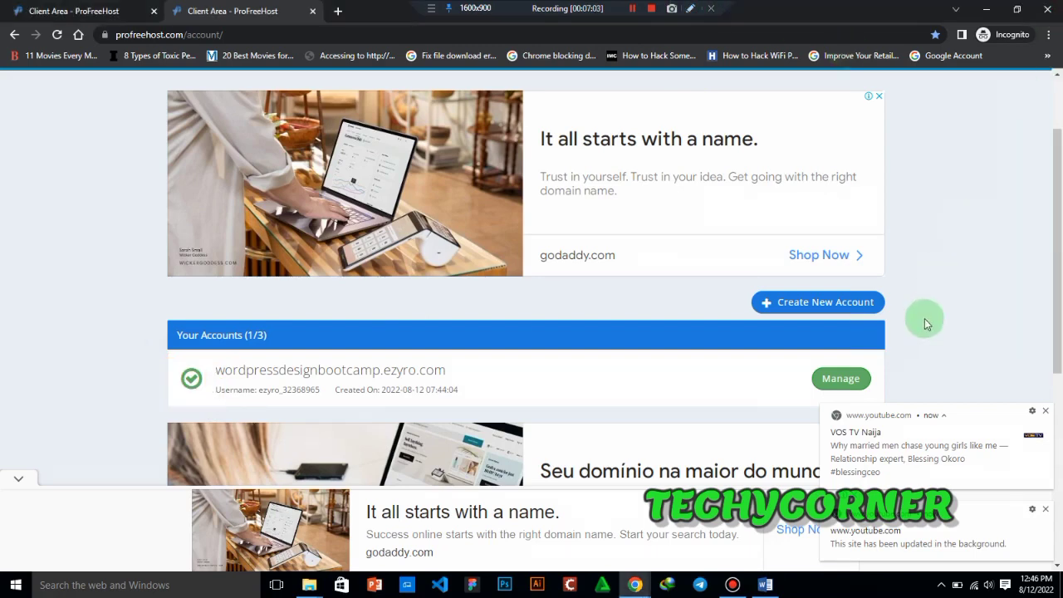
- Open the management page for wordpressdesignbootcamp.ezyro.com and review its overview details, including the creation date and time
click(842, 378)
click(1045, 410)
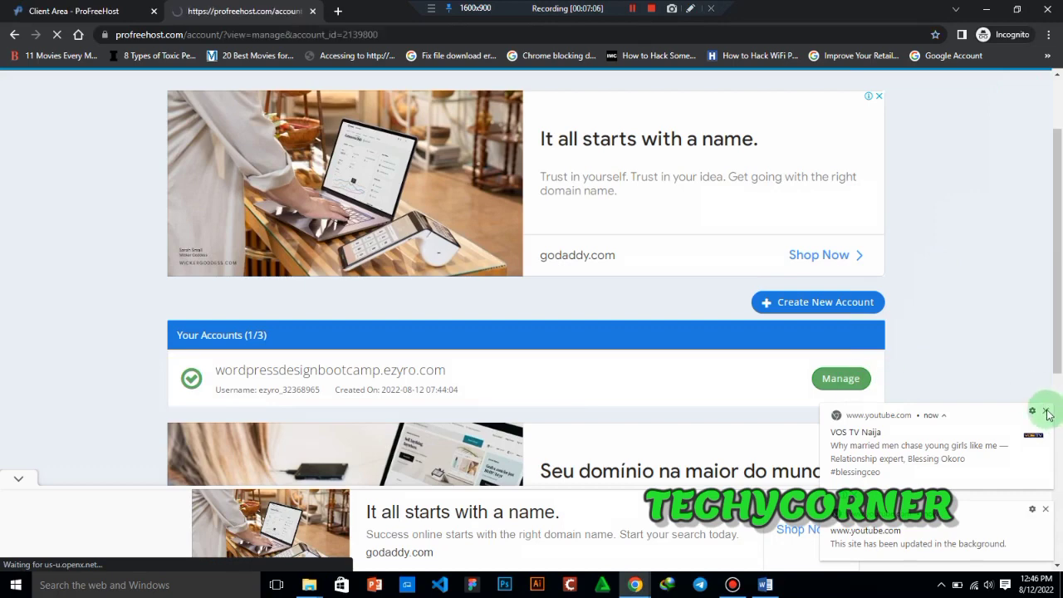
drag(1055, 249, 1061, 295)
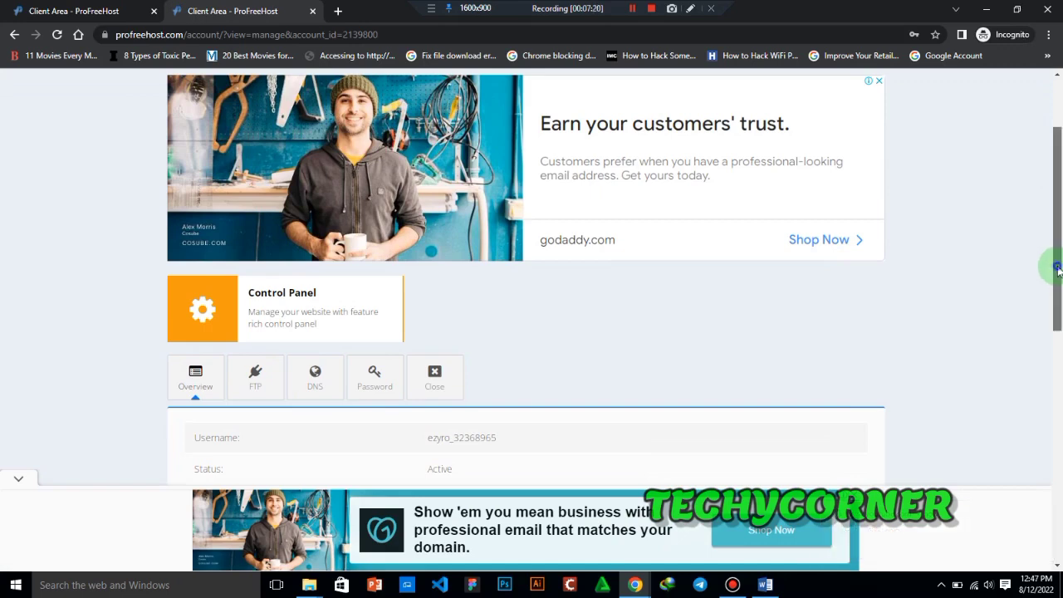
drag(1055, 266, 1045, 321)
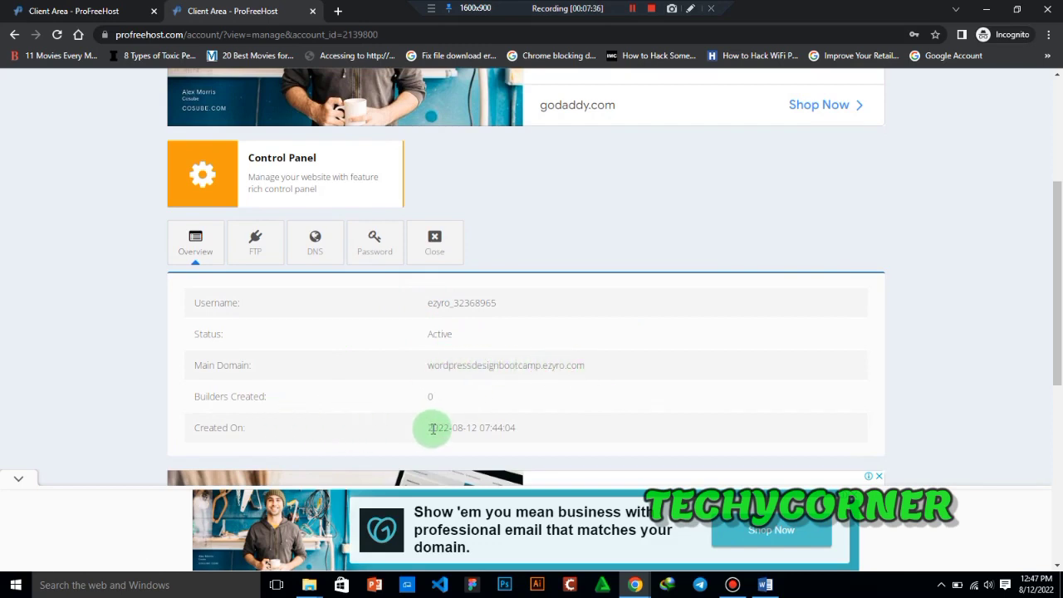
drag(428, 428, 478, 431)
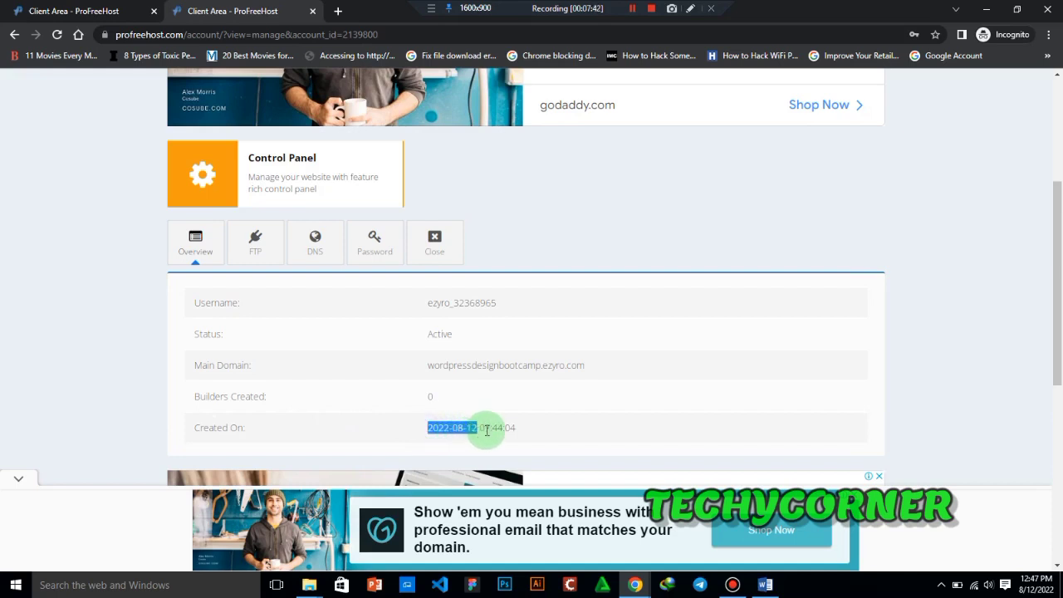
drag(480, 428, 518, 433)
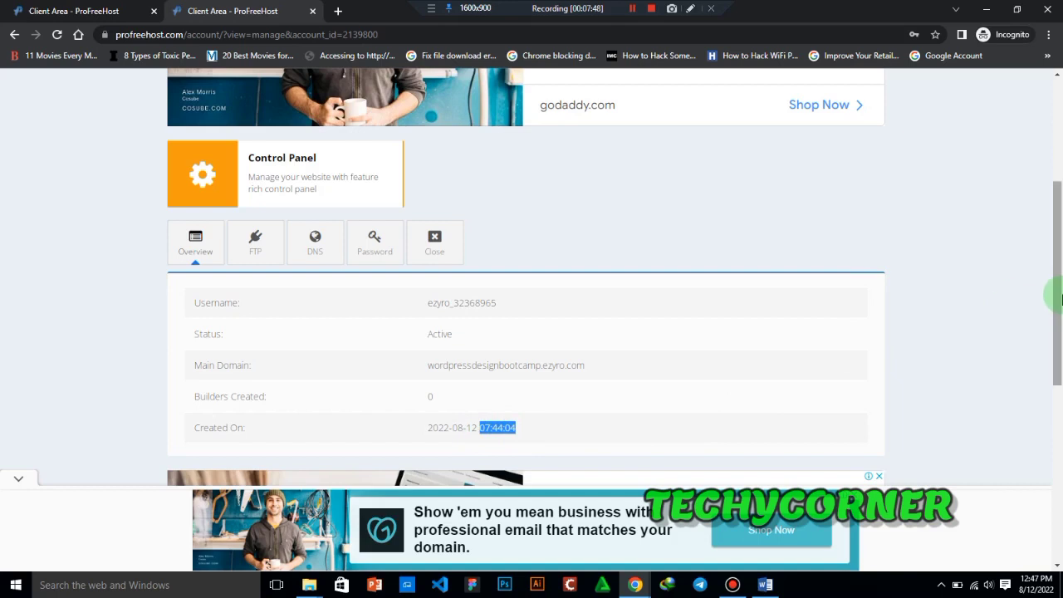
drag(1056, 296, 1033, 296)
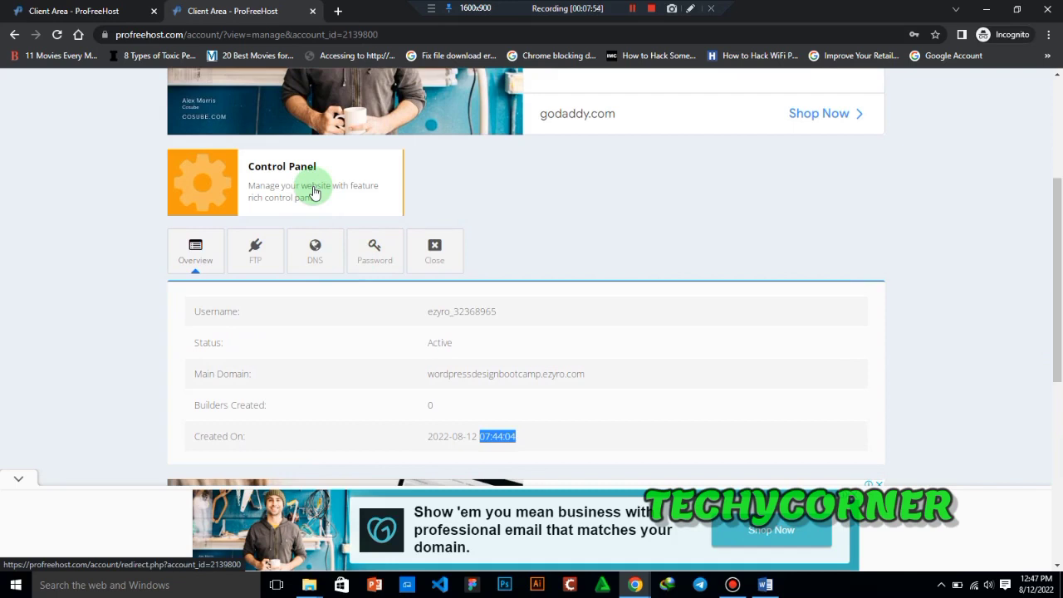
- Examine the hosting account's FTP details, DNS nameservers and password settings
click(257, 259)
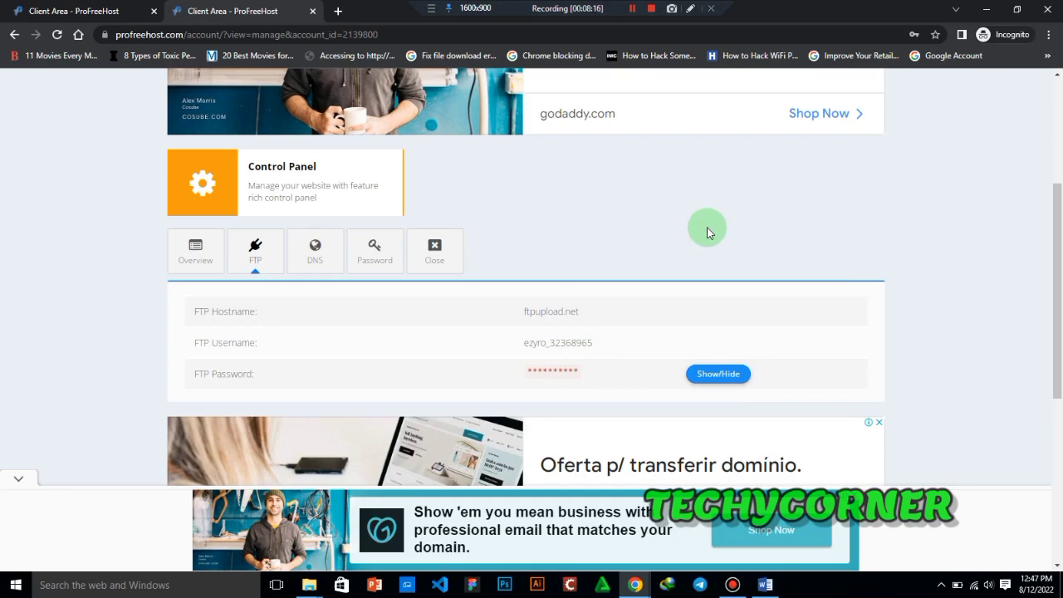
drag(524, 343, 595, 344)
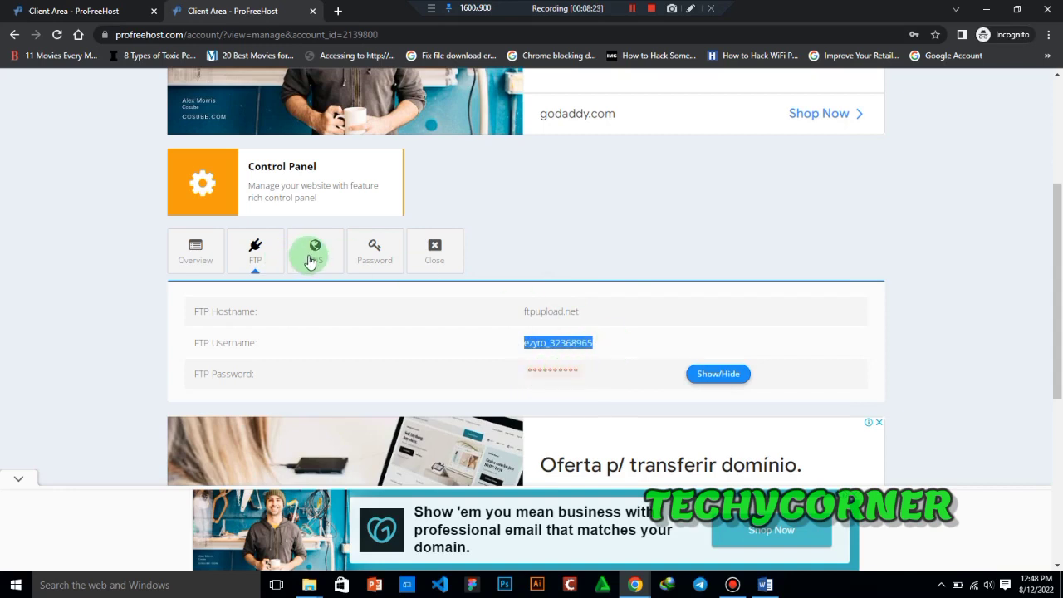
click(311, 261)
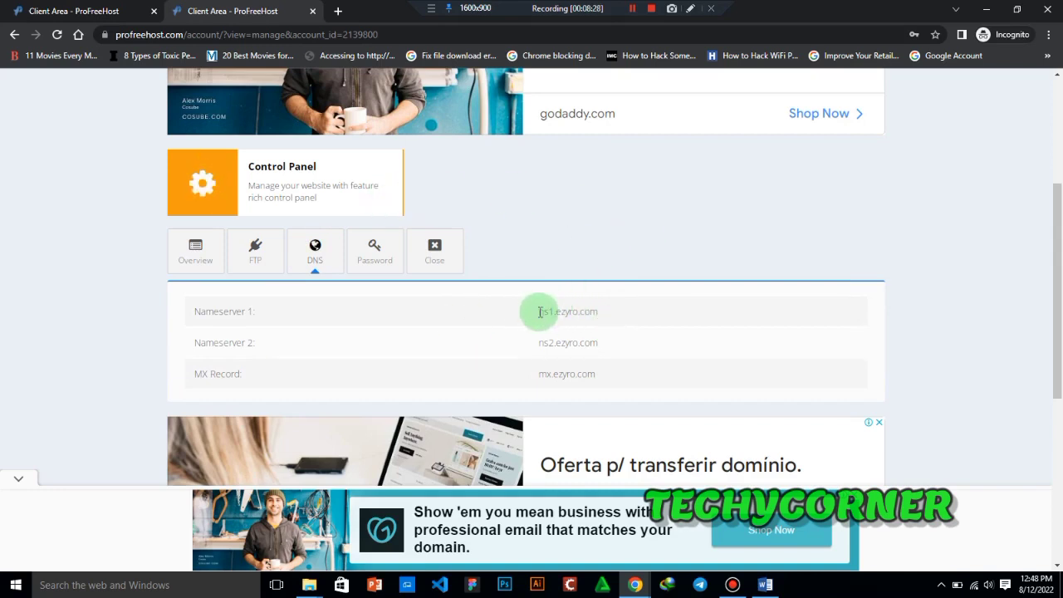
drag(540, 312, 610, 321)
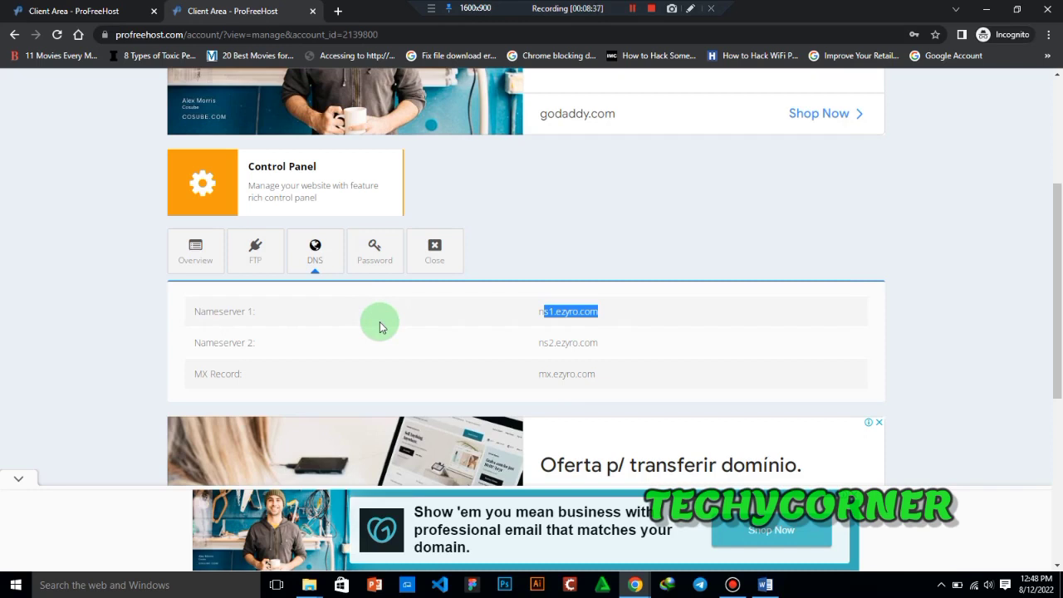
click(537, 344)
drag(537, 344, 600, 351)
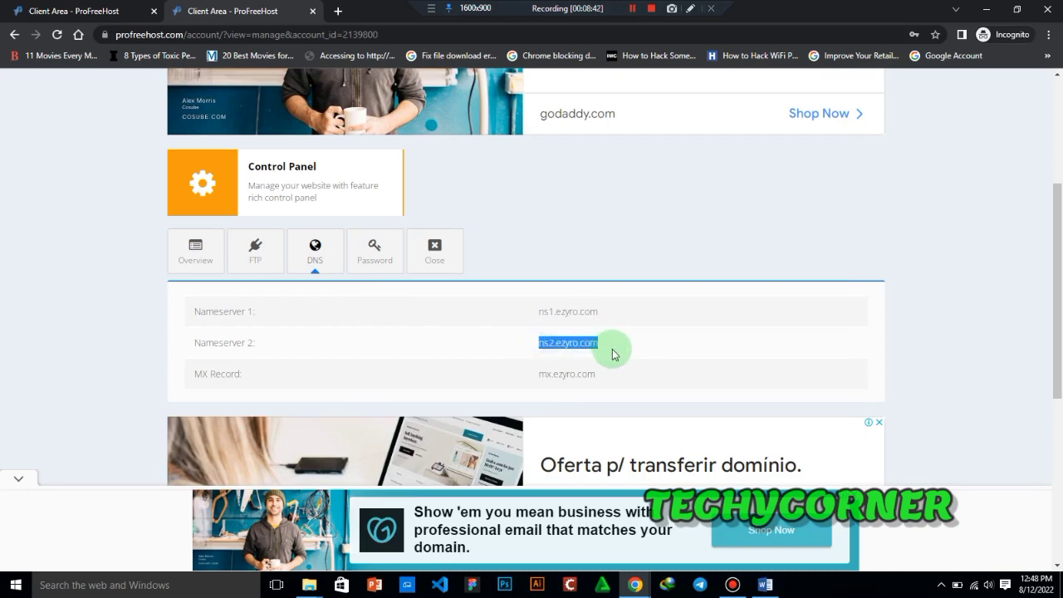
click(380, 267)
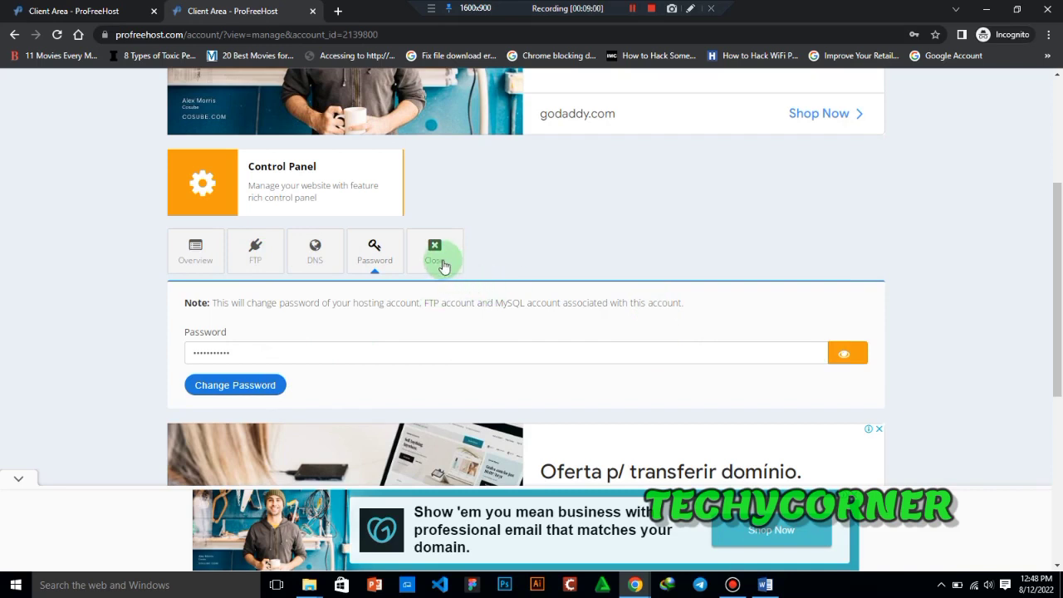
- Launch the hosting account's Control Panel from its management page and bring up the resulting cpanel.ezyro.com page
click(315, 203)
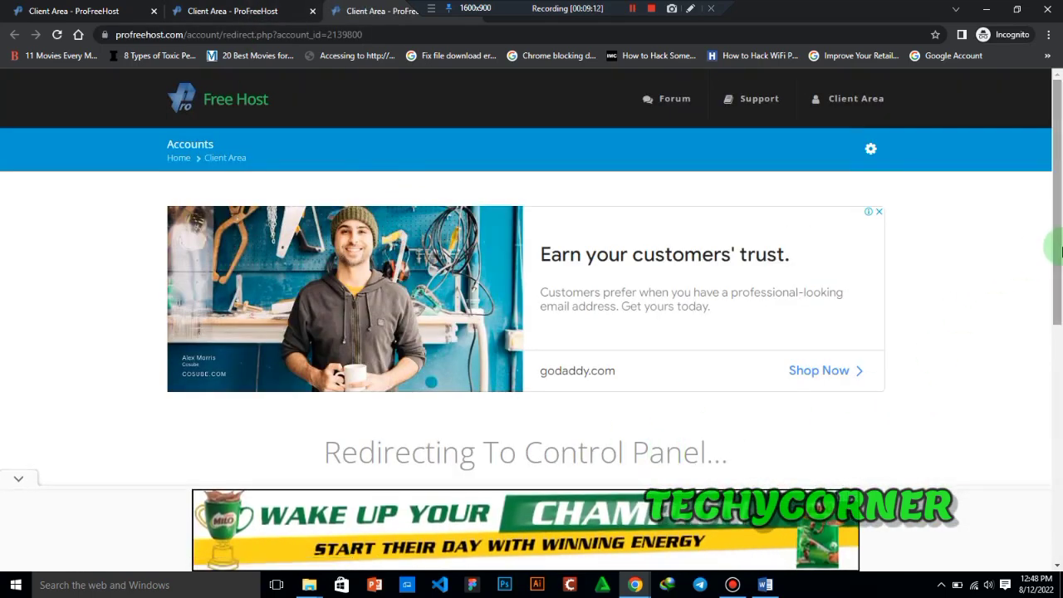
drag(1059, 251, 1058, 274)
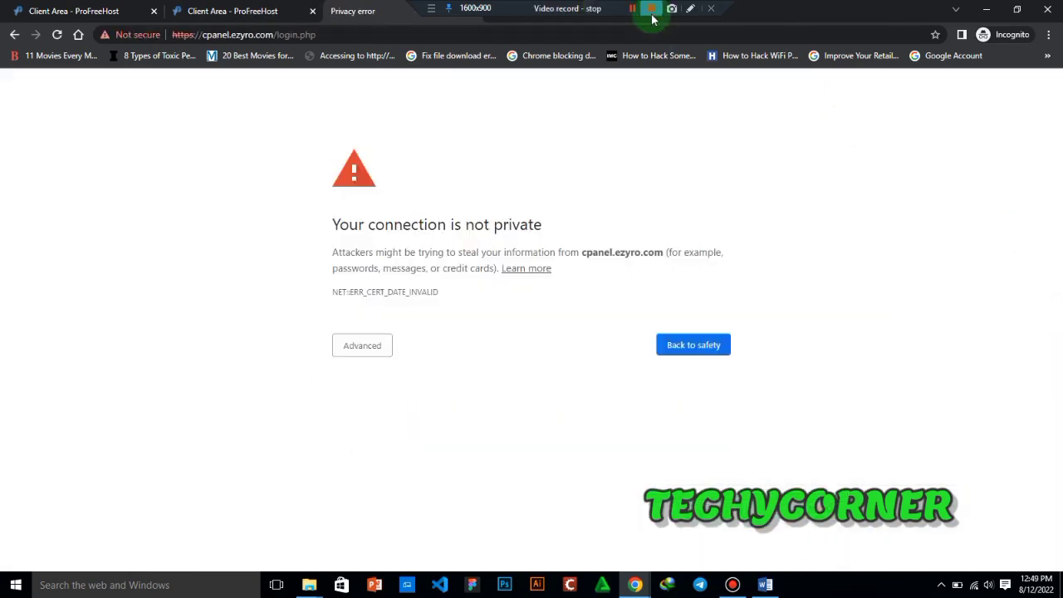
click(229, 11)
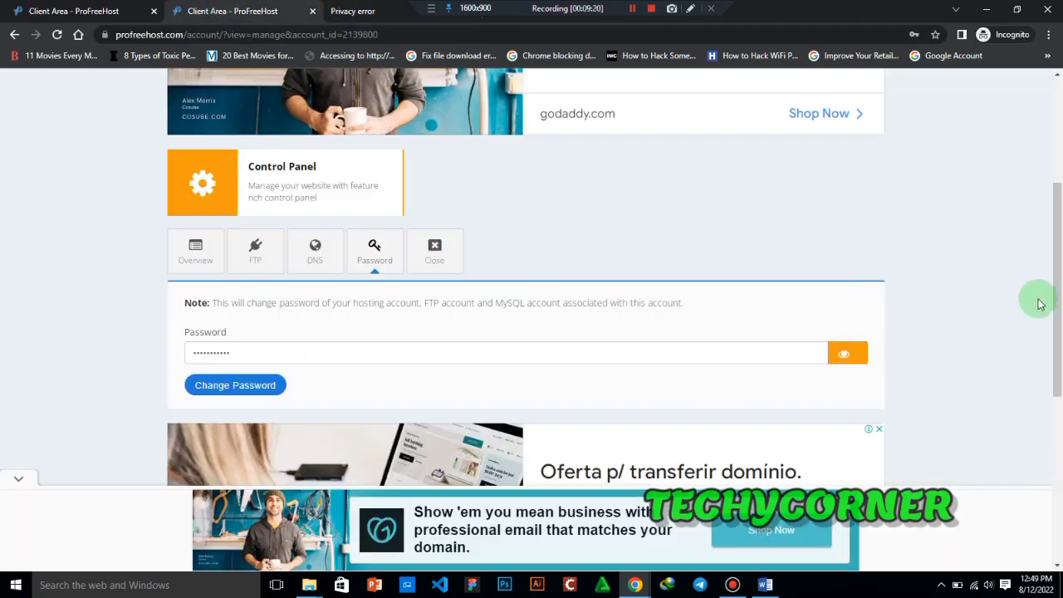
drag(1056, 301, 539, 15)
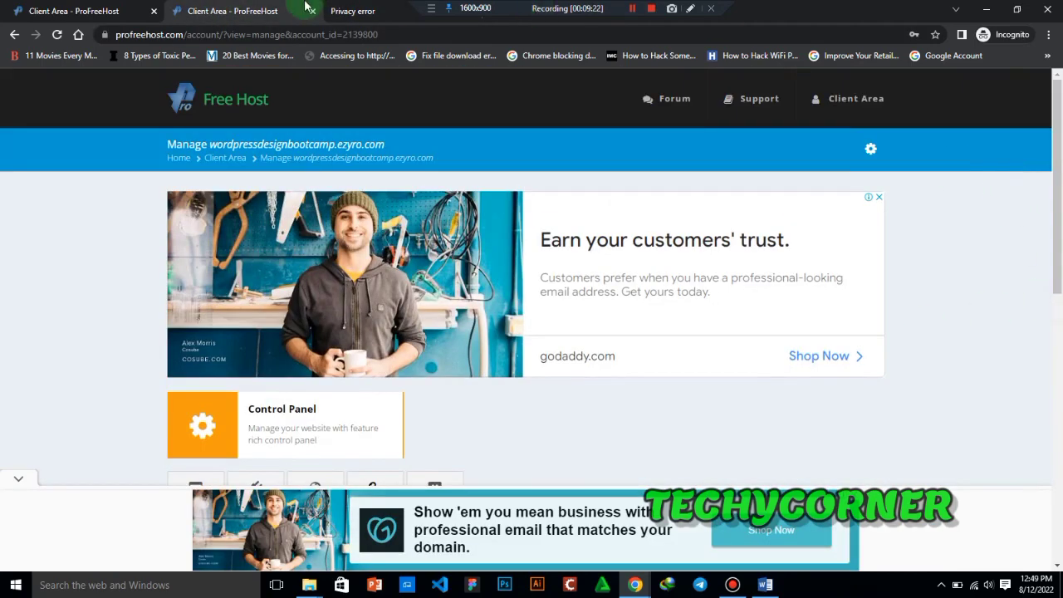
click(391, 6)
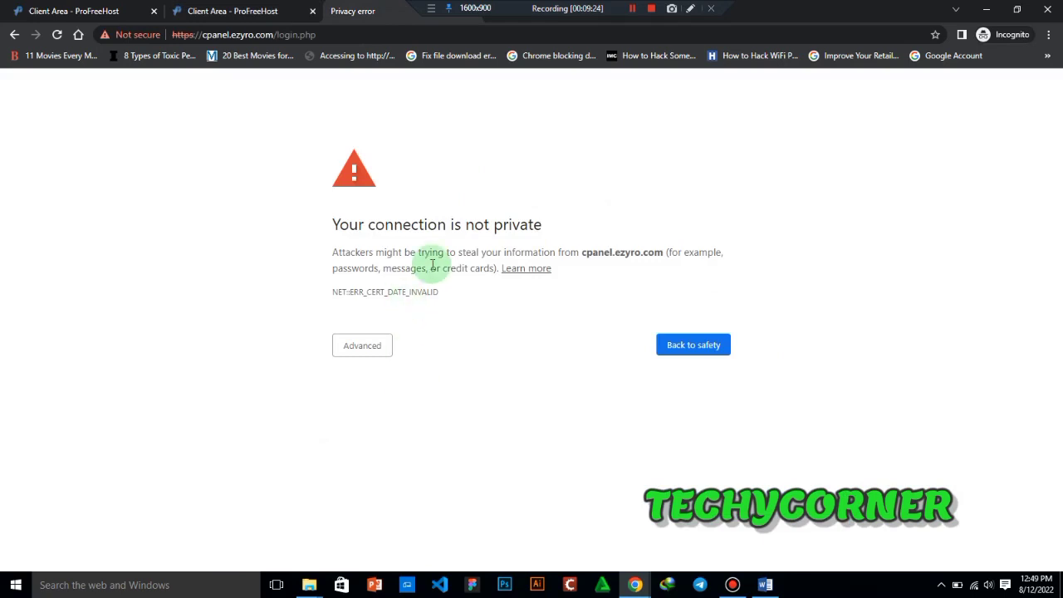
- Expand the advanced details of the privacy warning for cpanel.ezyro.com
click(374, 347)
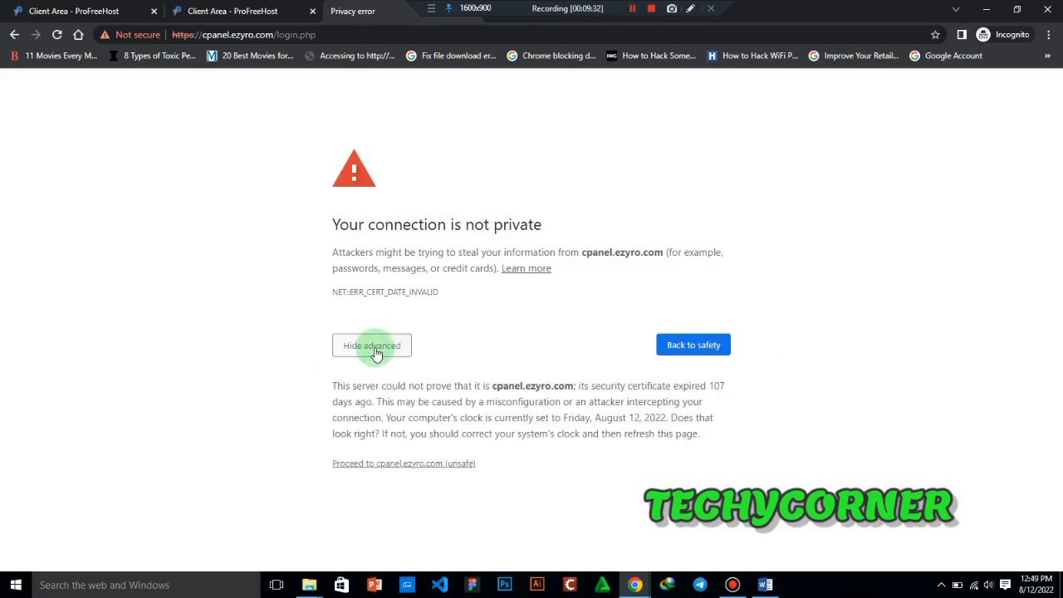
click(373, 347)
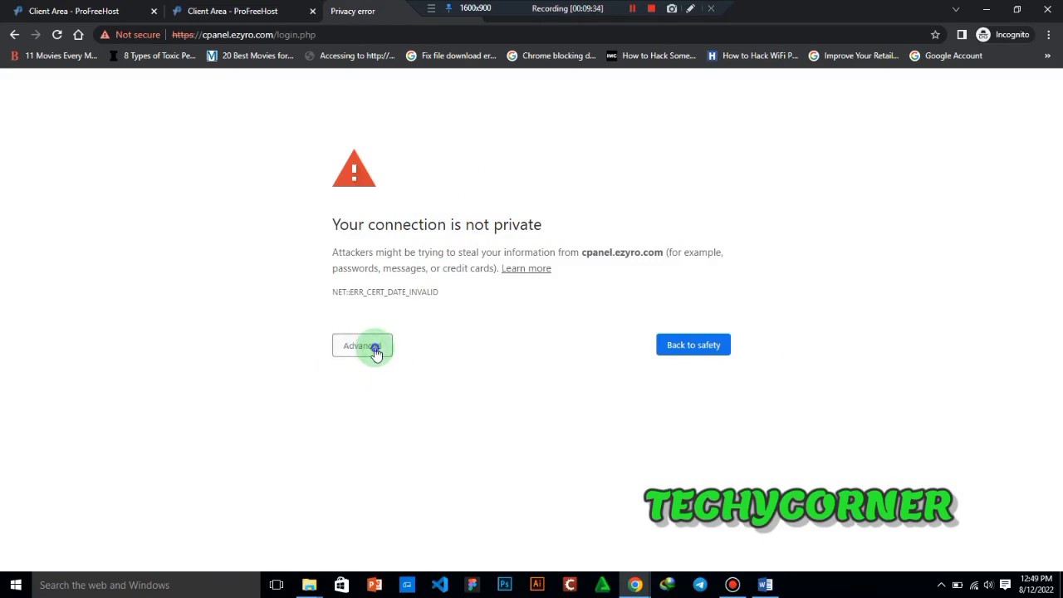
click(373, 347)
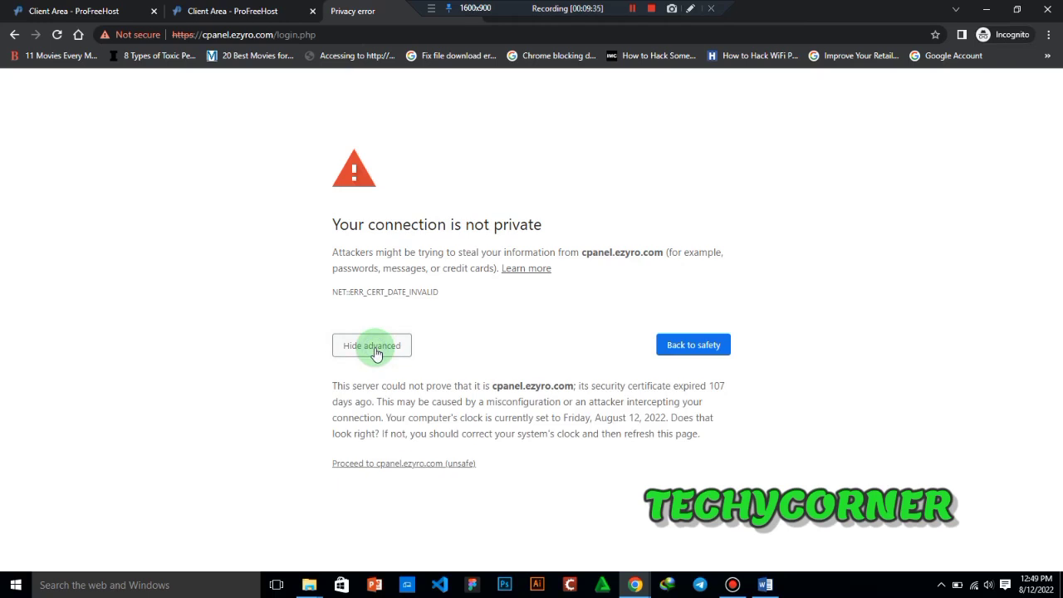
click(690, 8)
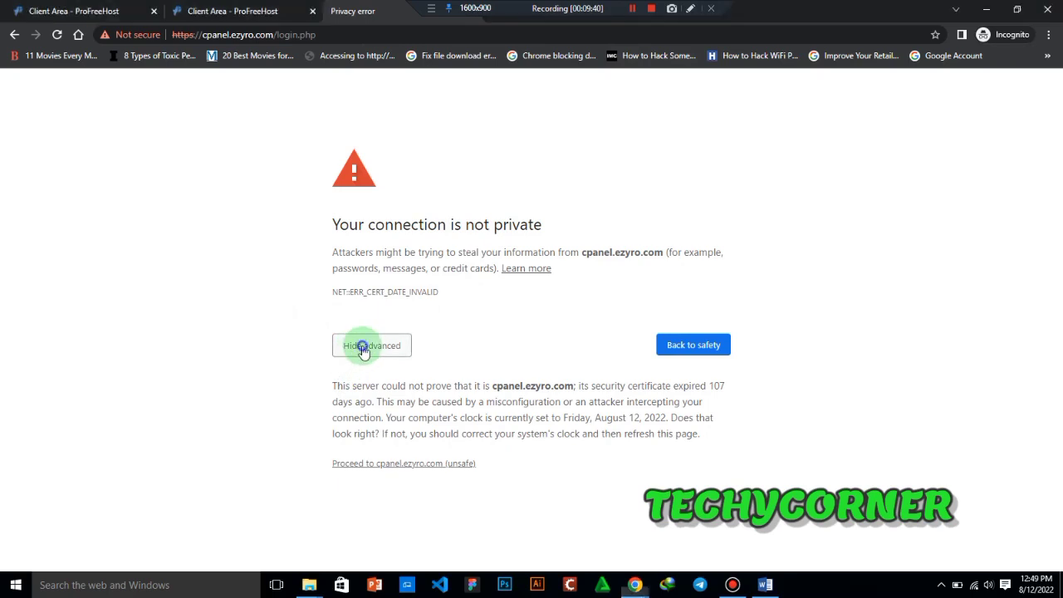
click(691, 10)
click(693, 15)
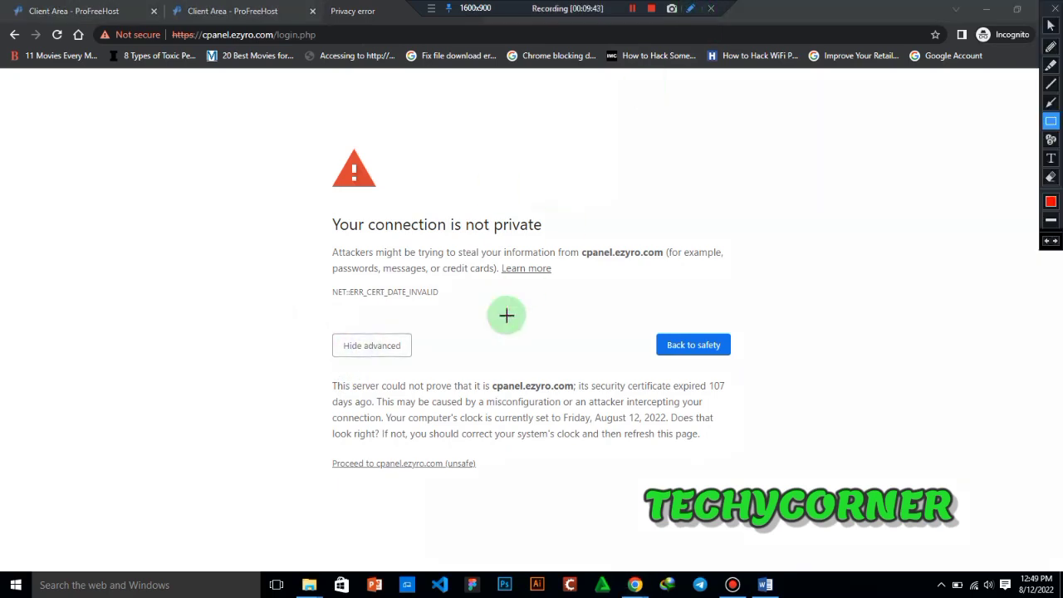
mouse_move(307, 327)
mouse_down()
mouse_move(474, 352)
mouse_move(481, 370)
mouse_up()
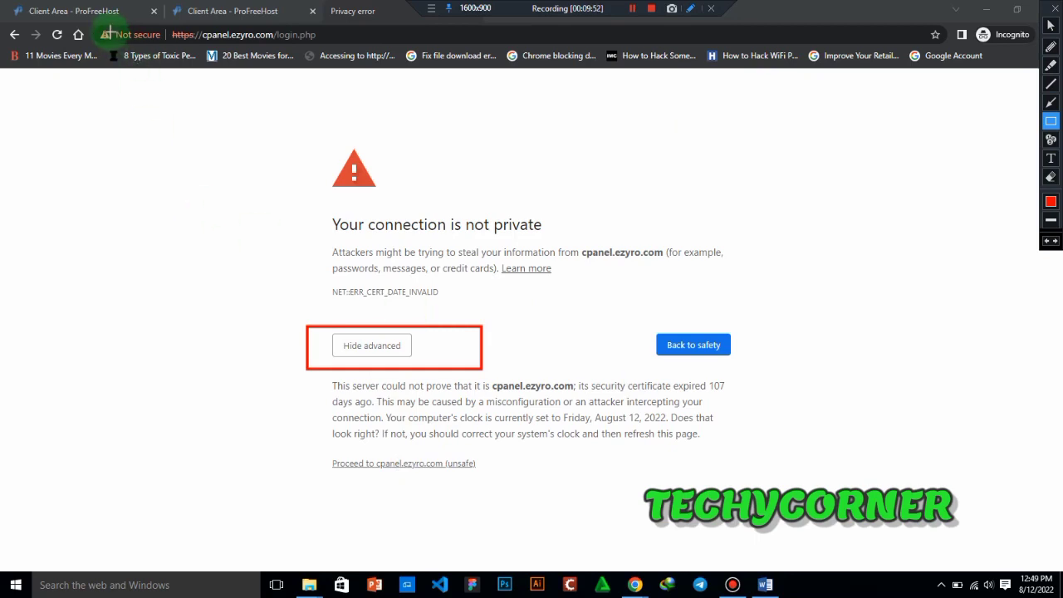
drag(108, 30, 200, 40)
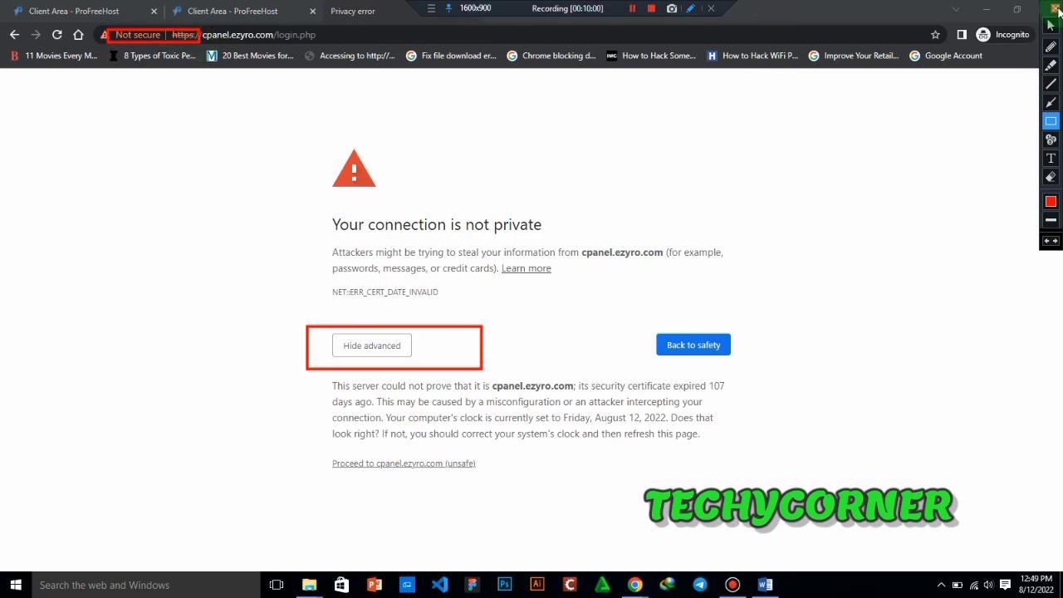
click(1054, 7)
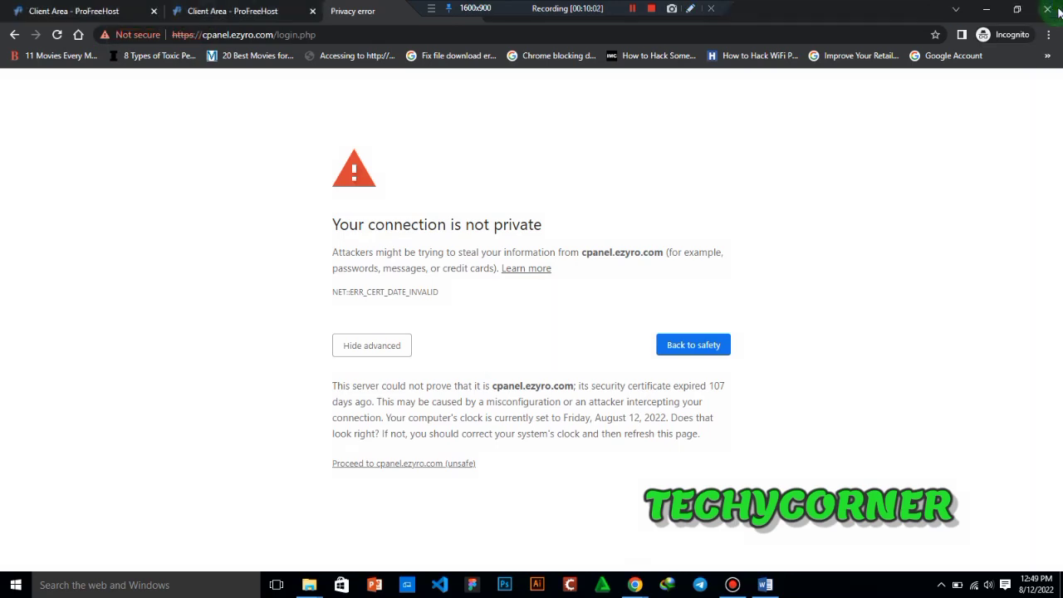
- Proceed to cpanel.ezyro.com despite the privacy warning, continuing with the form resubmission, and approve the hosting service's email notifications
click(384, 465)
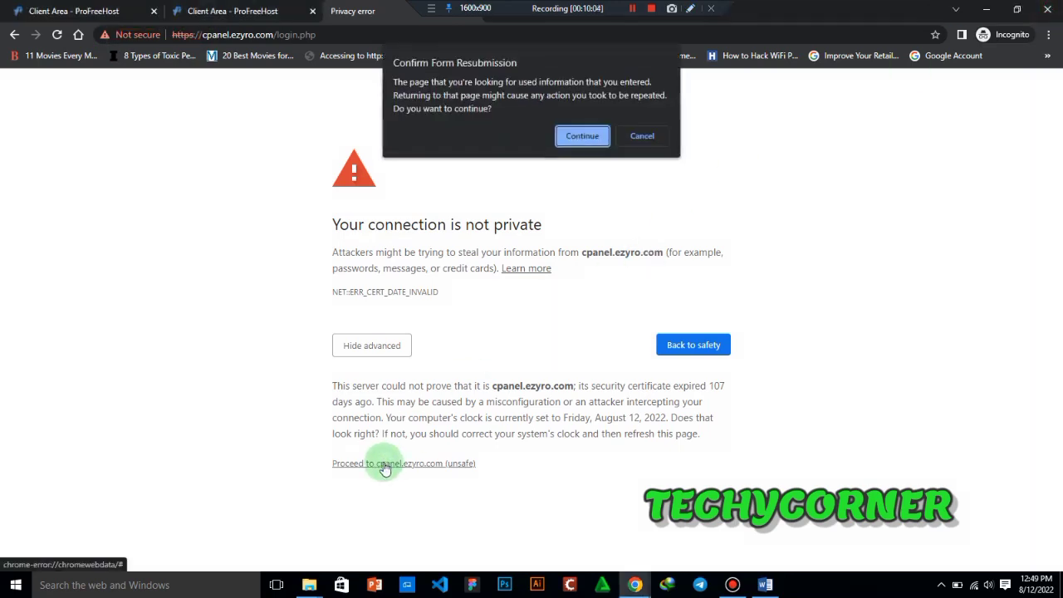
key(Return)
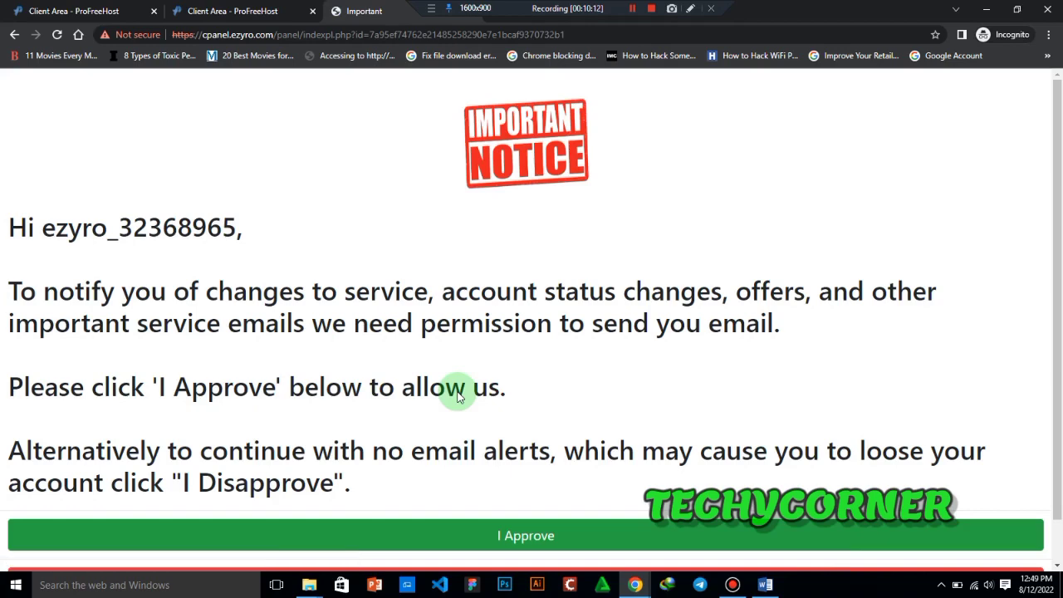
click(629, 9)
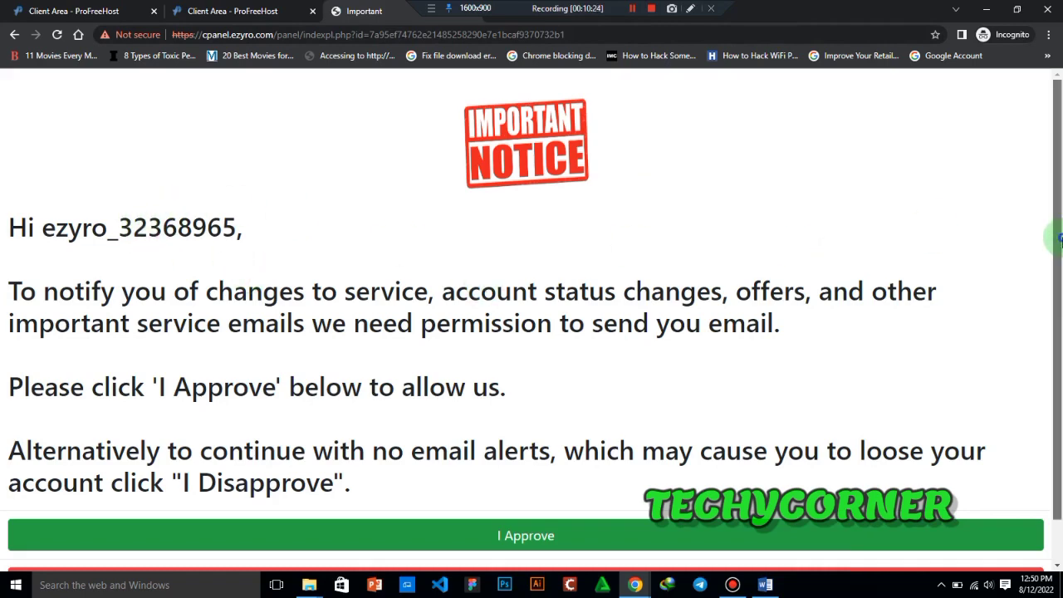
scroll(1046, 332, down, 1)
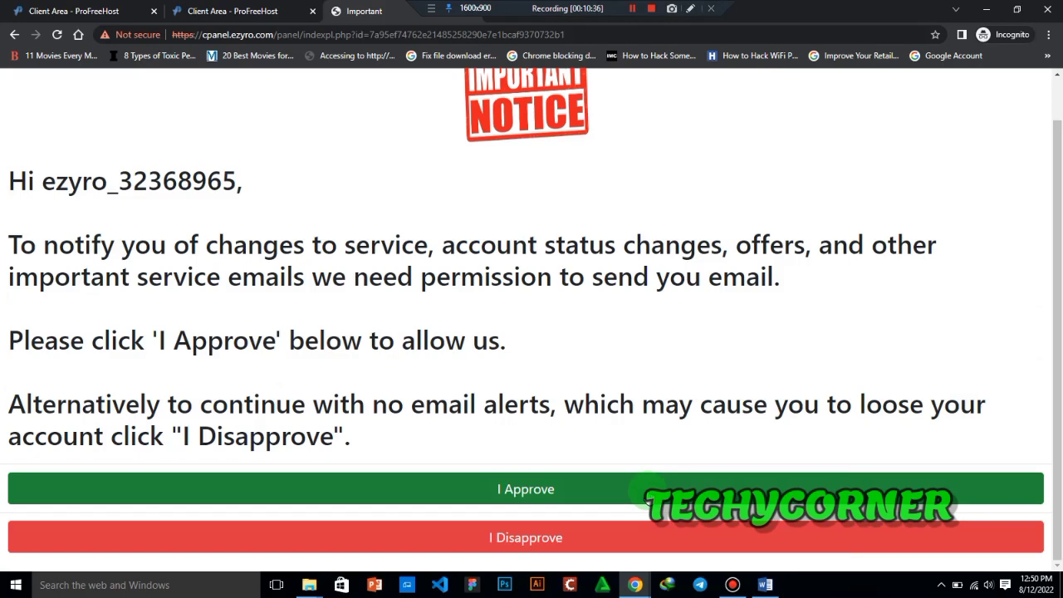
click(647, 501)
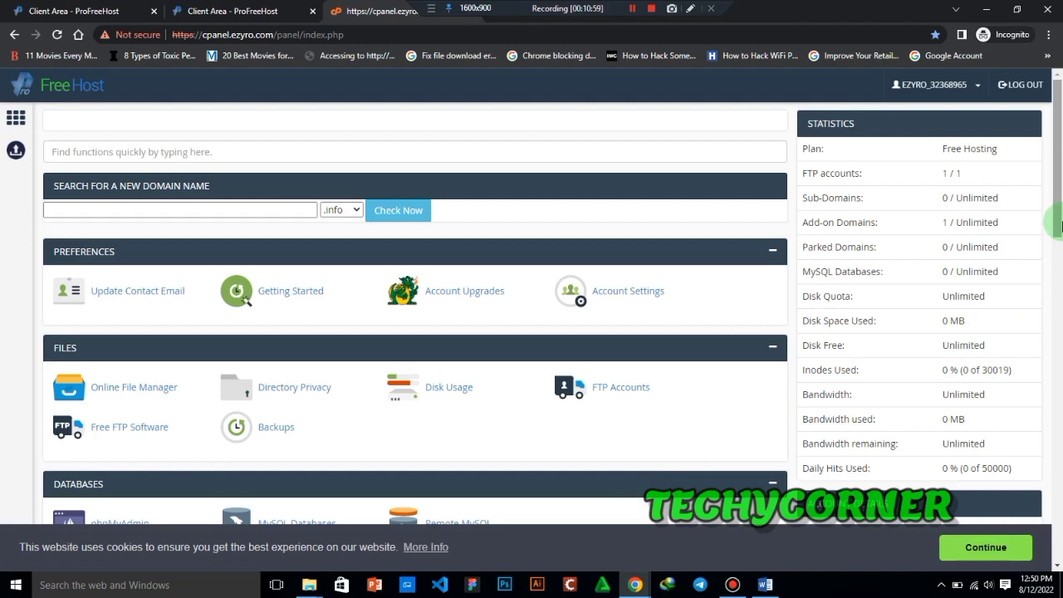
- Examine the hosting account's statistics, including plan, FTP accounts, sub-domains, add-on domains, disk space, inodes and bandwidth
drag(1059, 213, 1050, 132)
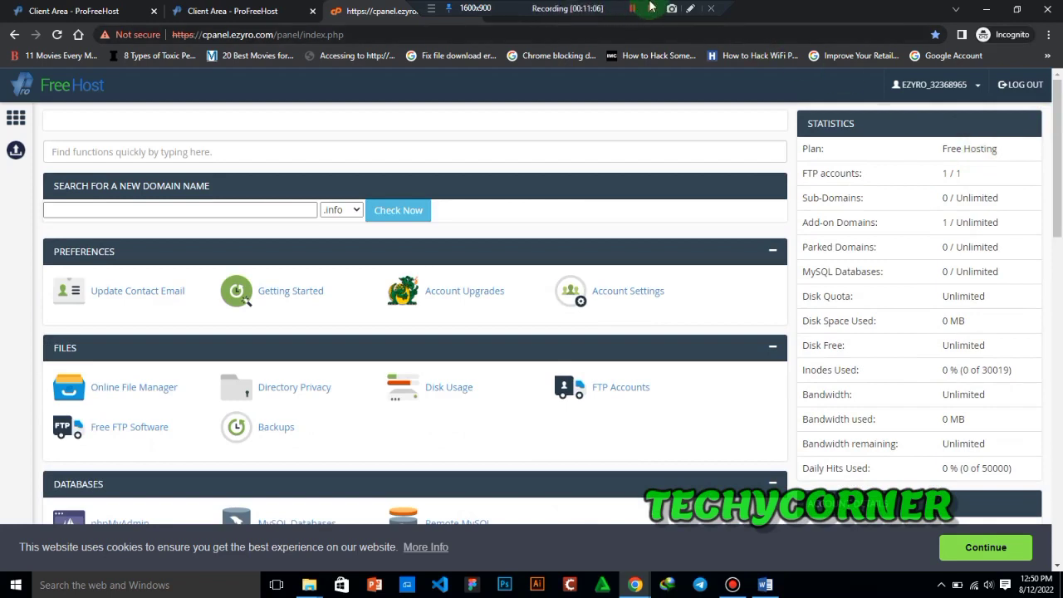
click(690, 8)
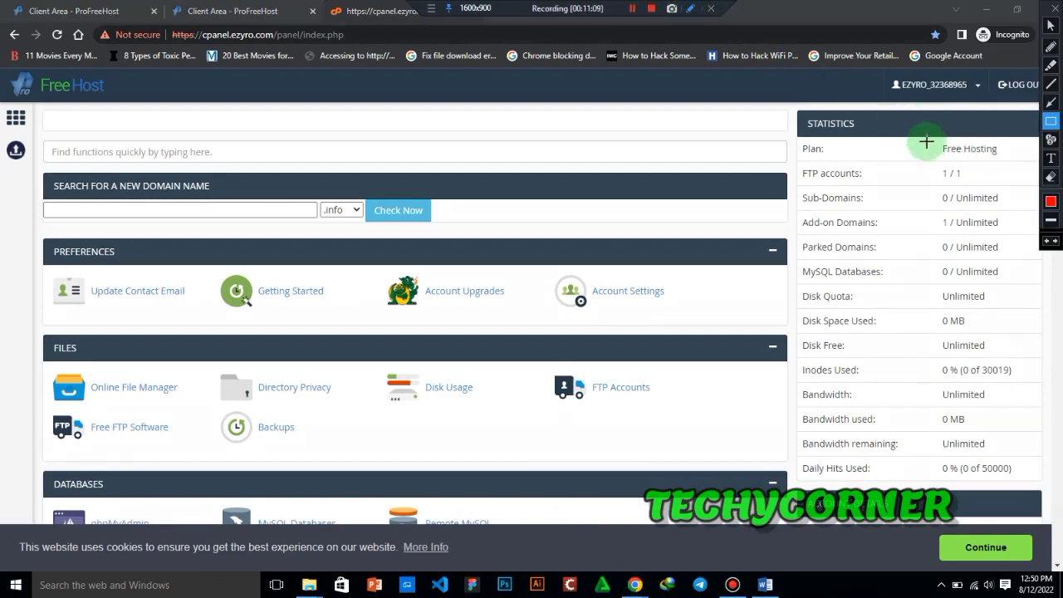
drag(923, 141, 1014, 160)
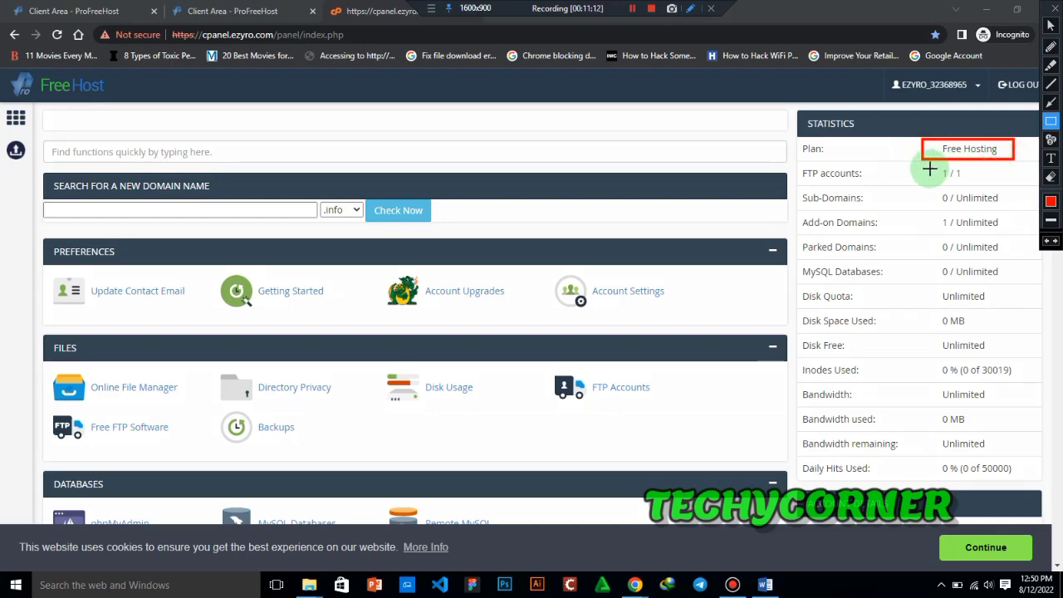
drag(930, 168, 978, 182)
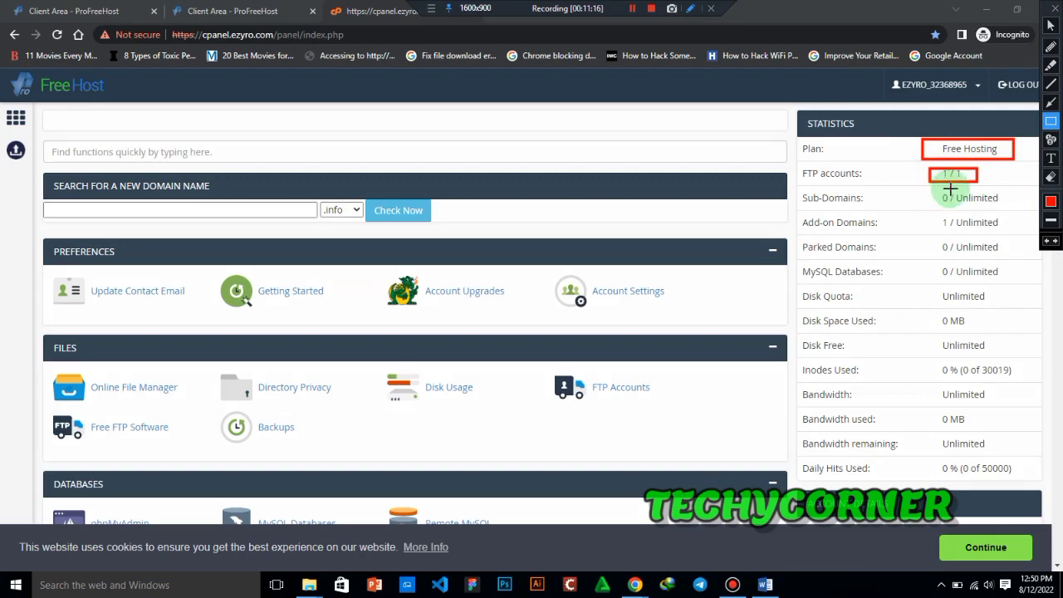
mouse_move(939, 189)
mouse_down()
mouse_move(1036, 209)
mouse_move(1025, 208)
mouse_up()
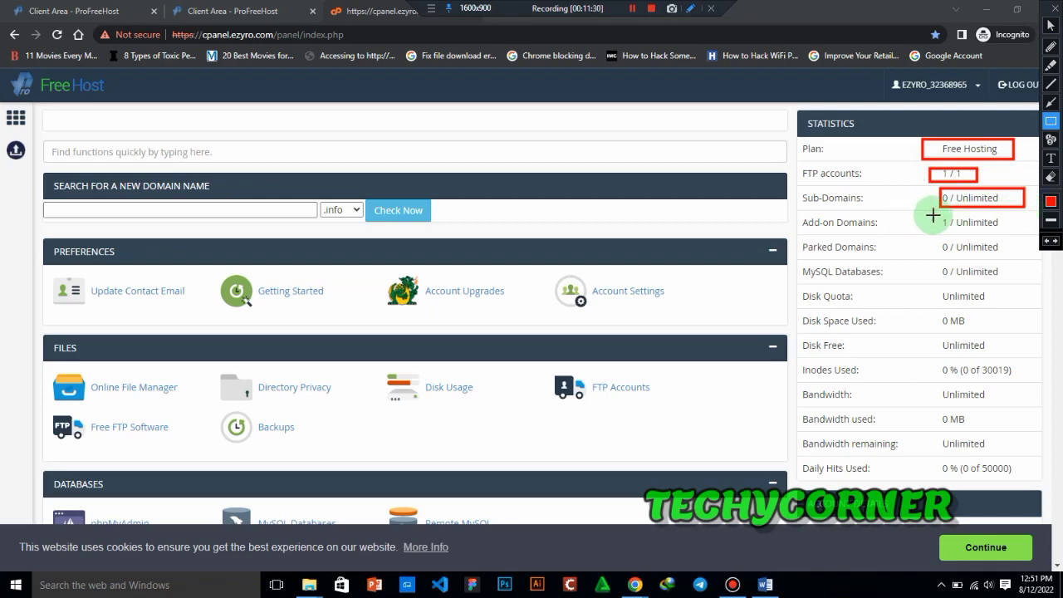
drag(941, 212, 1031, 230)
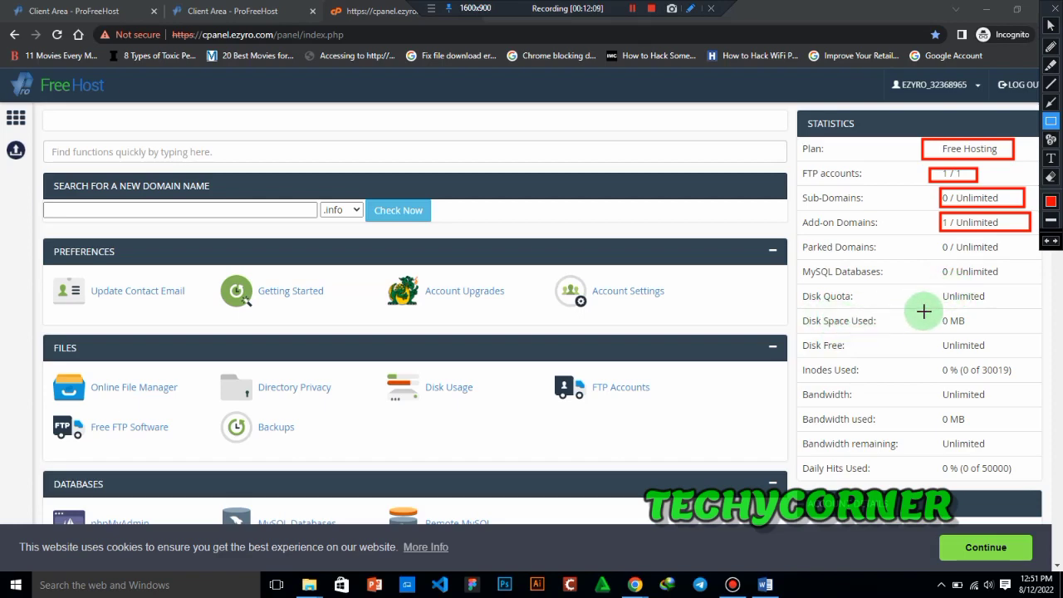
mouse_move(942, 309)
mouse_down()
mouse_move(996, 330)
mouse_move(1007, 357)
mouse_up()
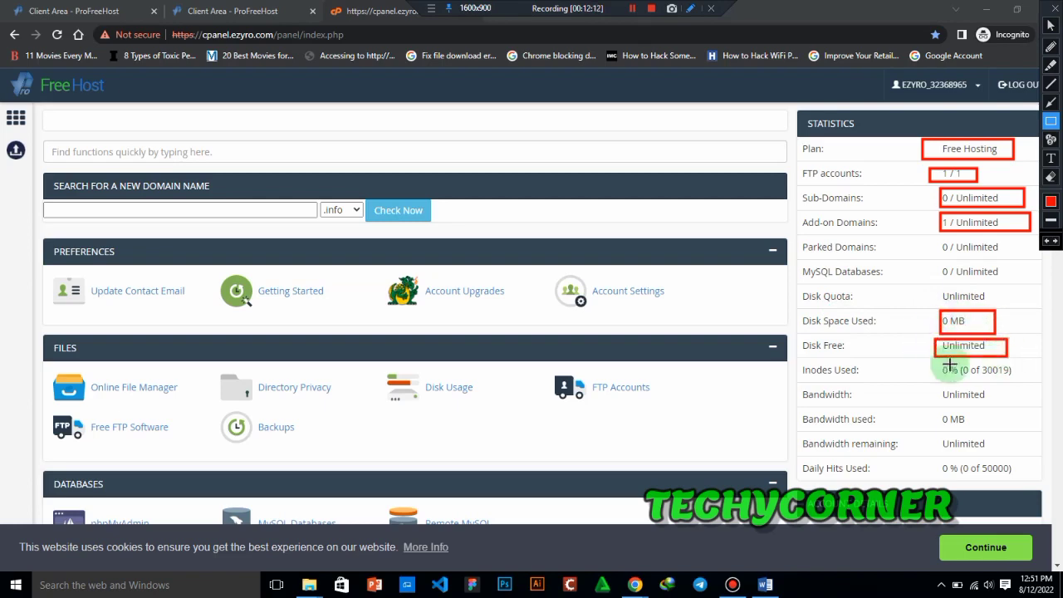
drag(933, 362, 1031, 381)
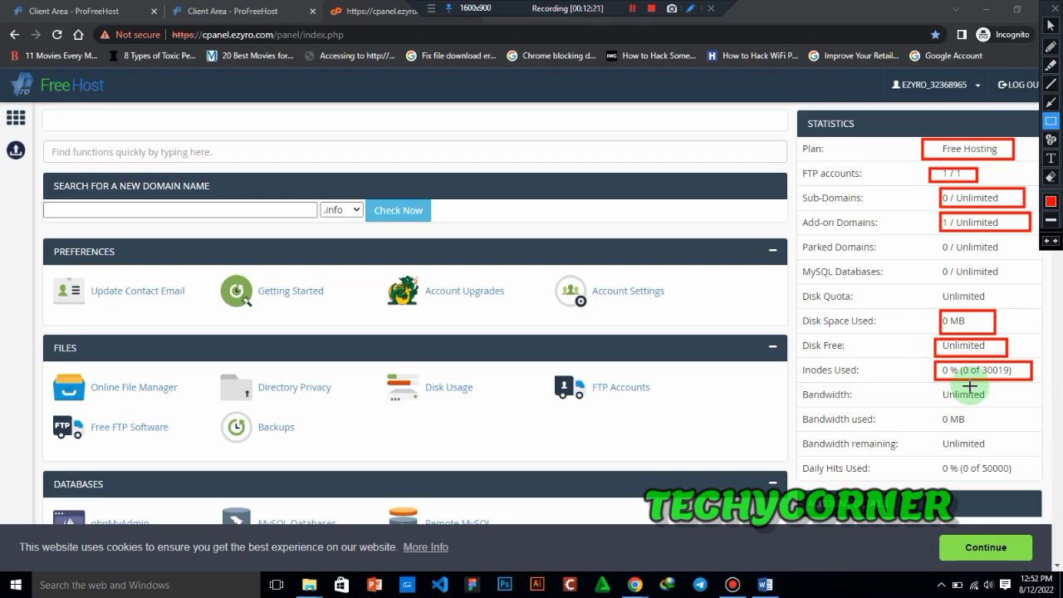
drag(934, 382, 1002, 408)
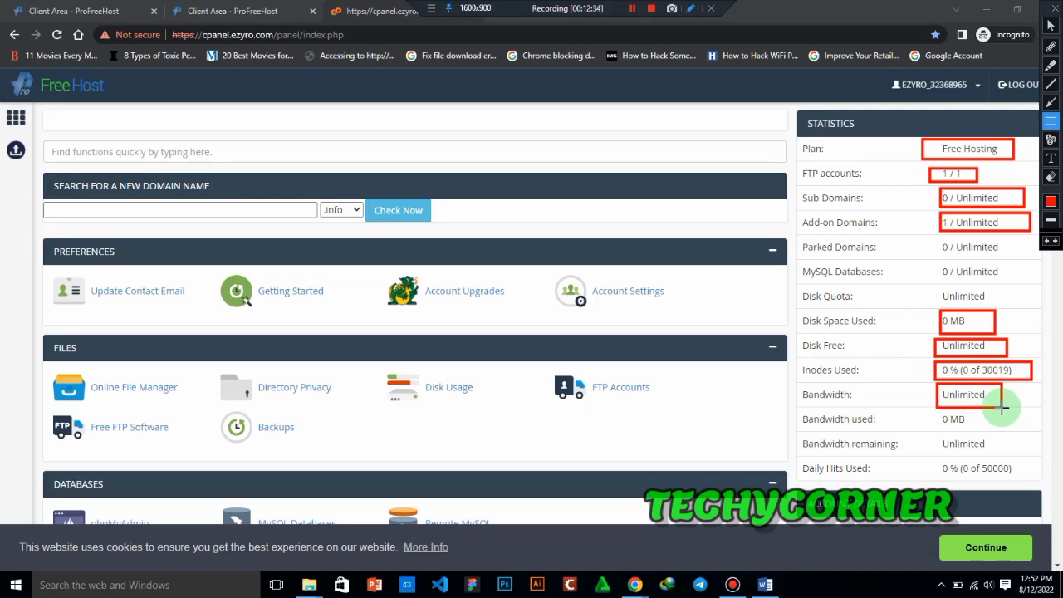
drag(939, 435, 1024, 456)
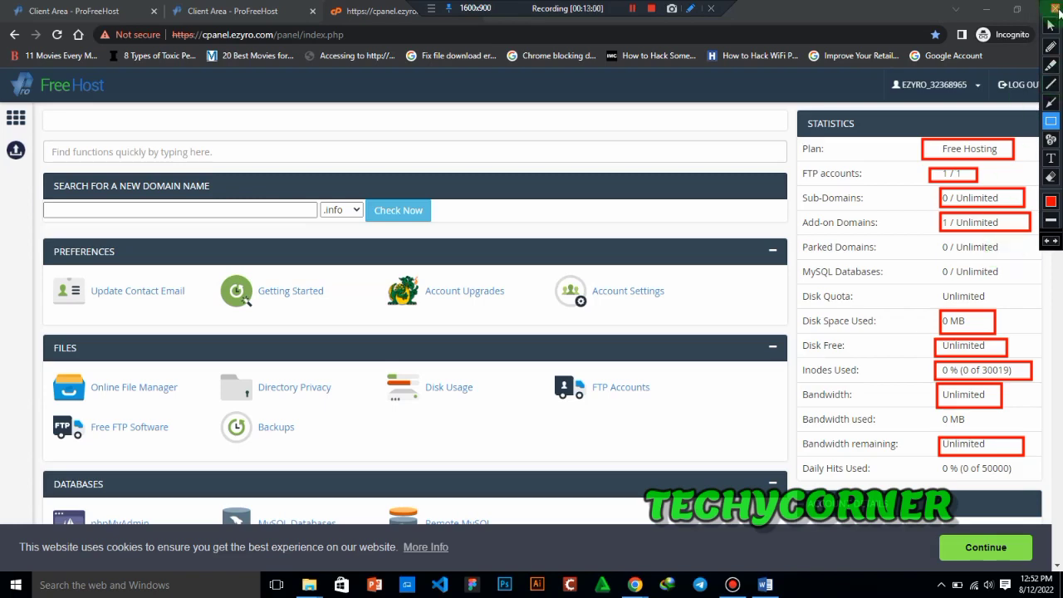
click(1054, 8)
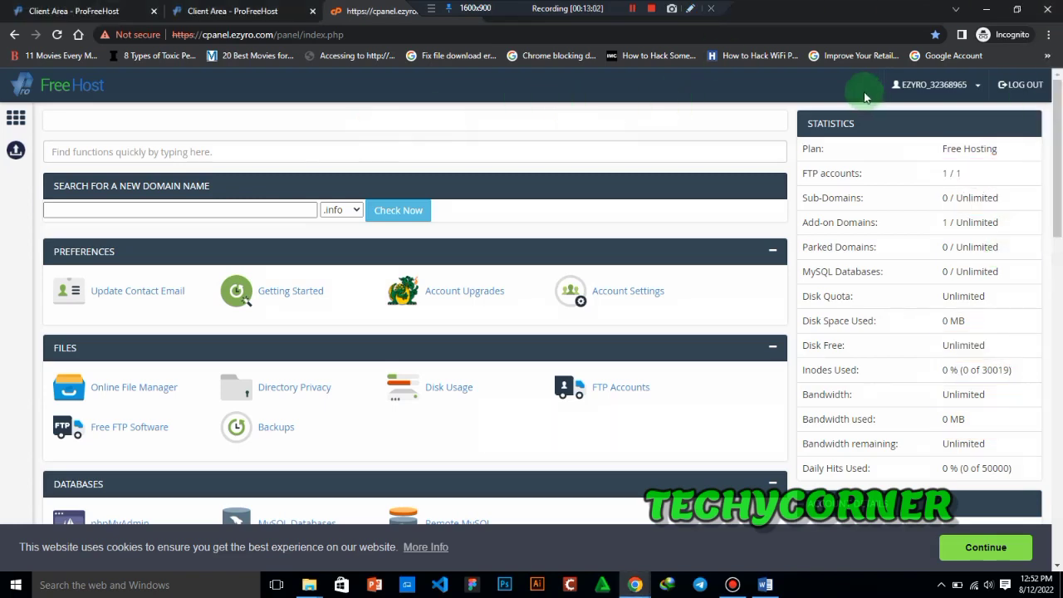
- Expand the account menu and review the Account Details section of the control panel
click(979, 89)
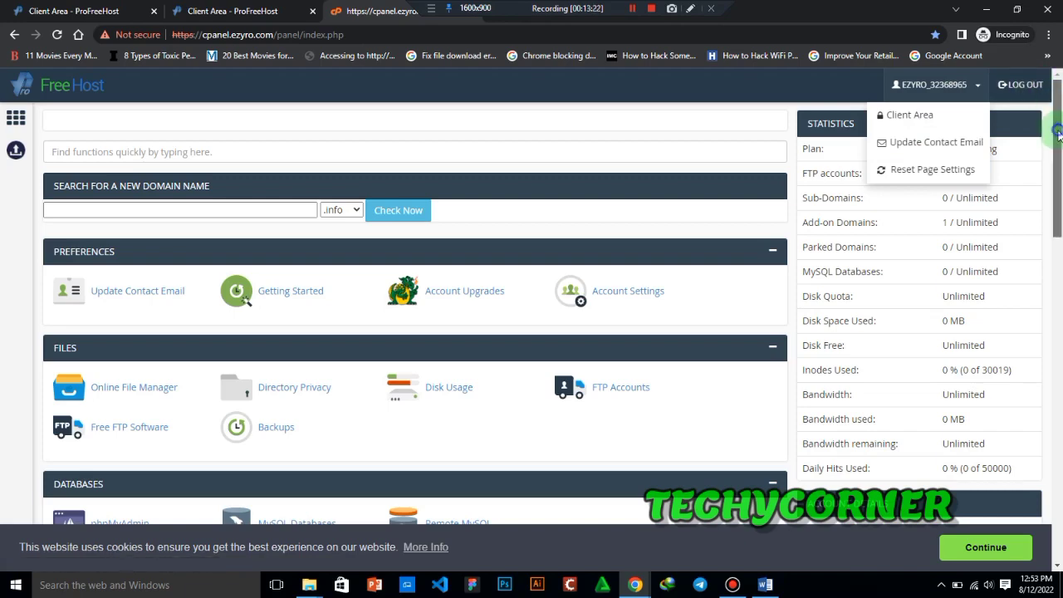
mouse_move(1056, 131)
mouse_down()
mouse_move(1056, 150)
mouse_move(1053, 134)
mouse_up()
drag(1054, 136, 1052, 201)
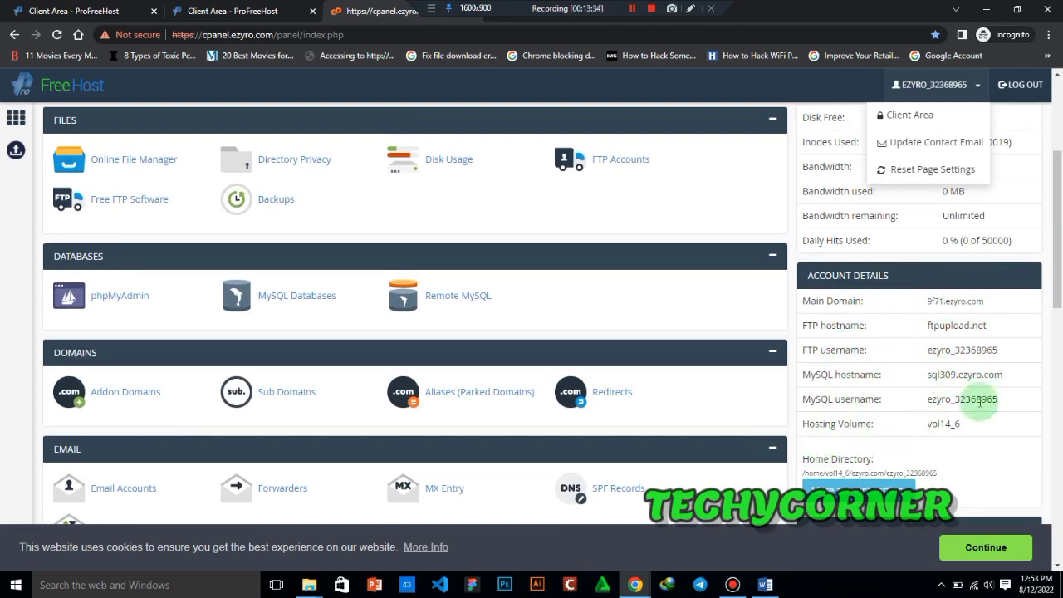
drag(1056, 278, 1059, 322)
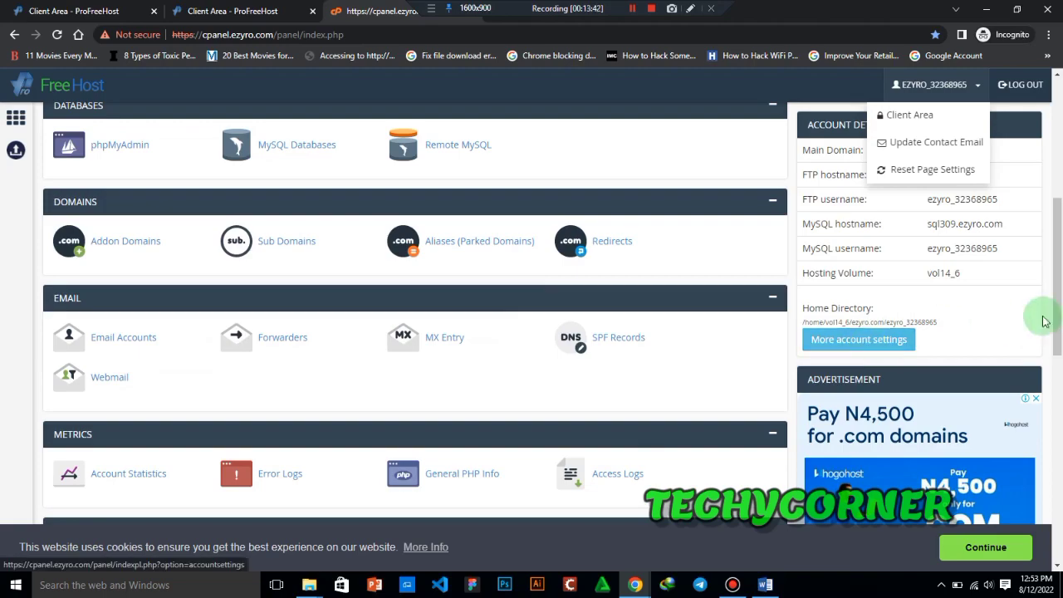
drag(1051, 301, 1057, 192)
middle_click(576, 264)
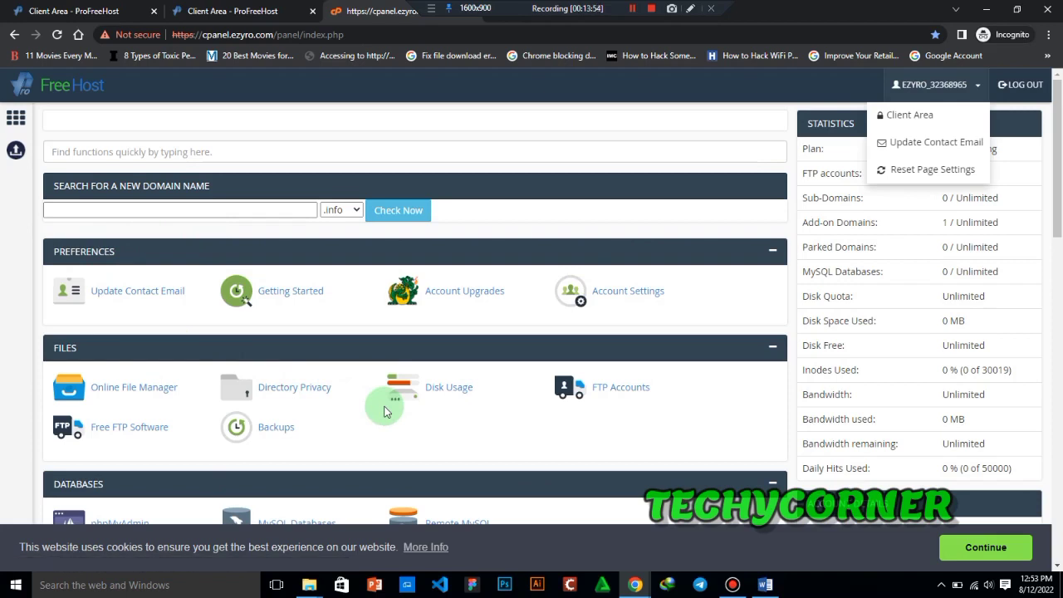
- Open Disk Usage in a new tab, check the free and used disk space, and close that tab
right_click(458, 391)
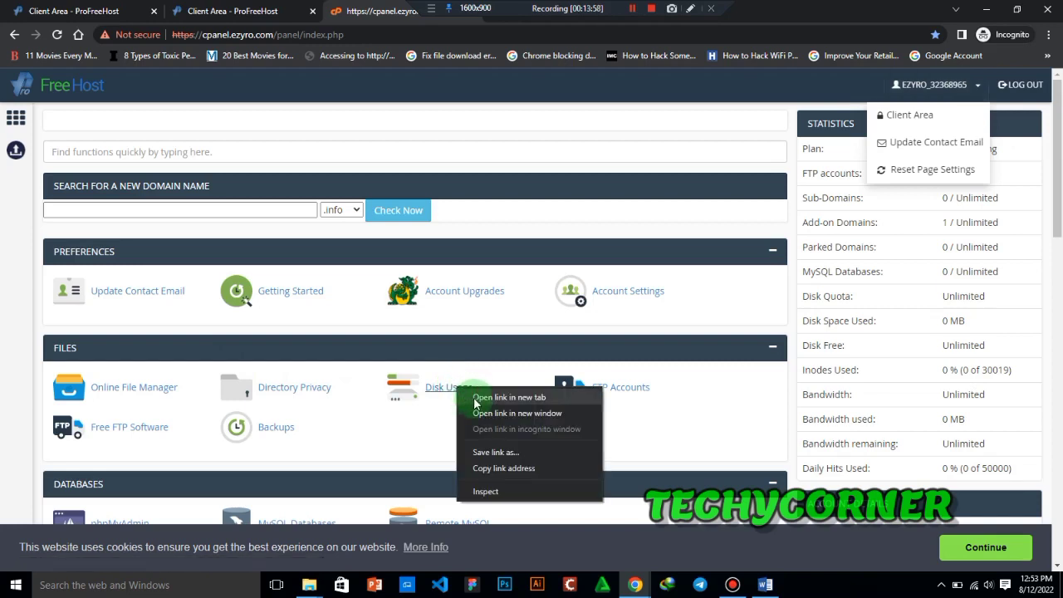
click(475, 403)
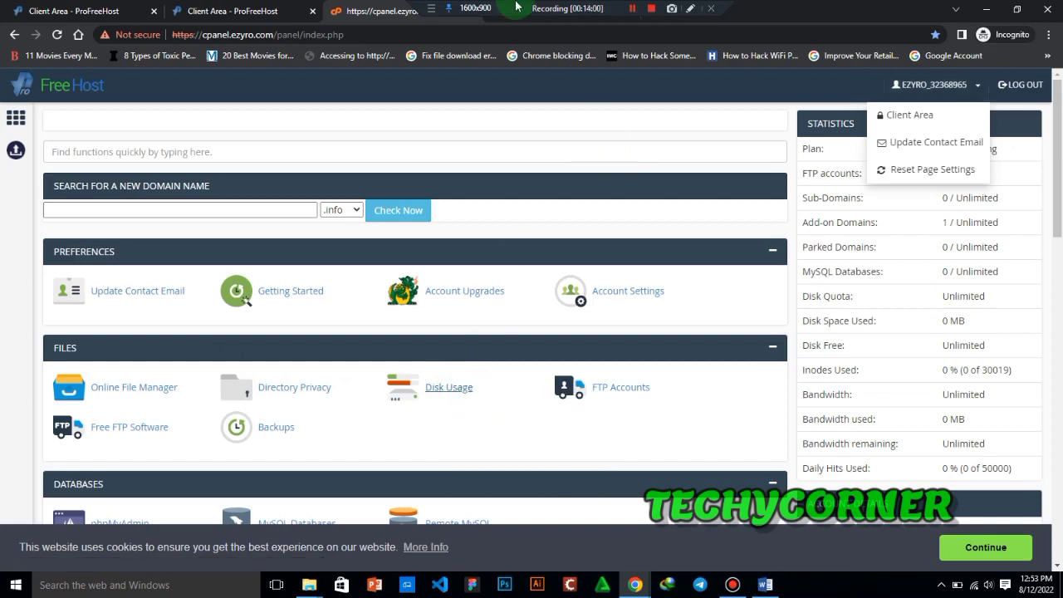
drag(540, 8, 254, 7)
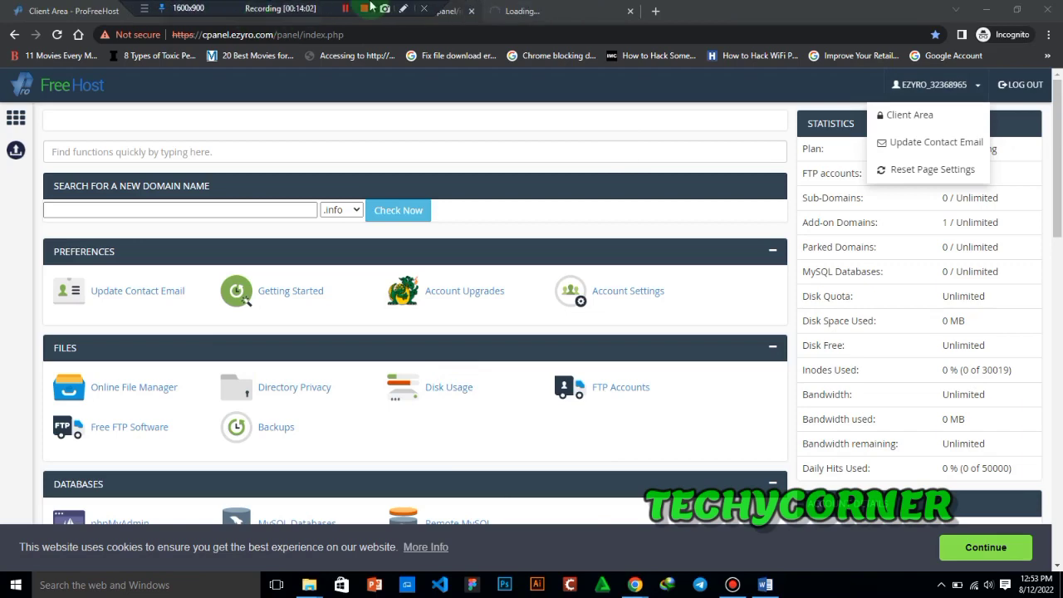
click(529, 10)
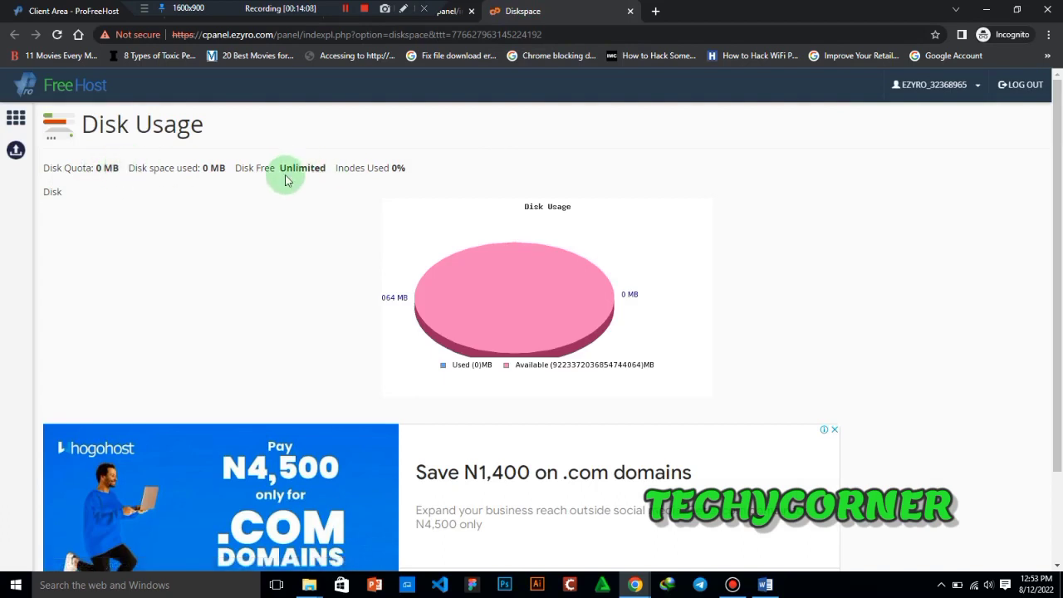
drag(281, 169, 332, 168)
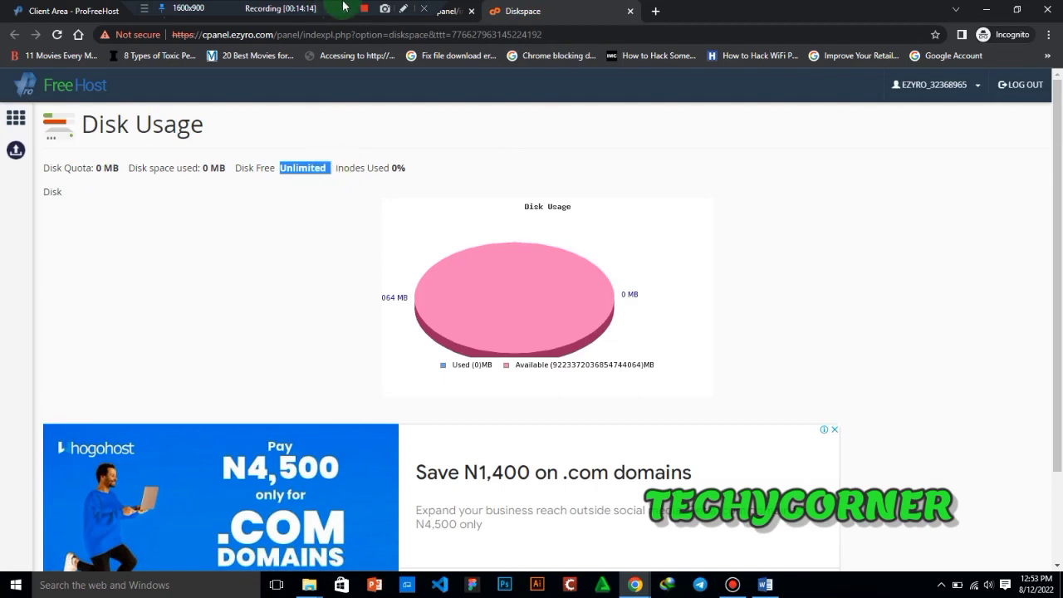
drag(202, 172, 241, 167)
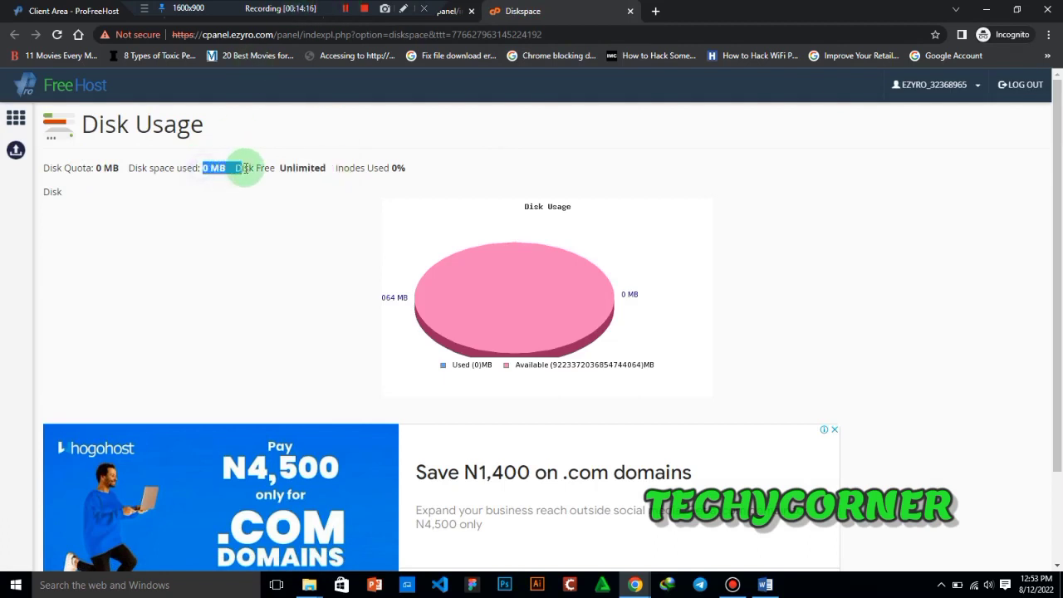
drag(1055, 321, 1054, 199)
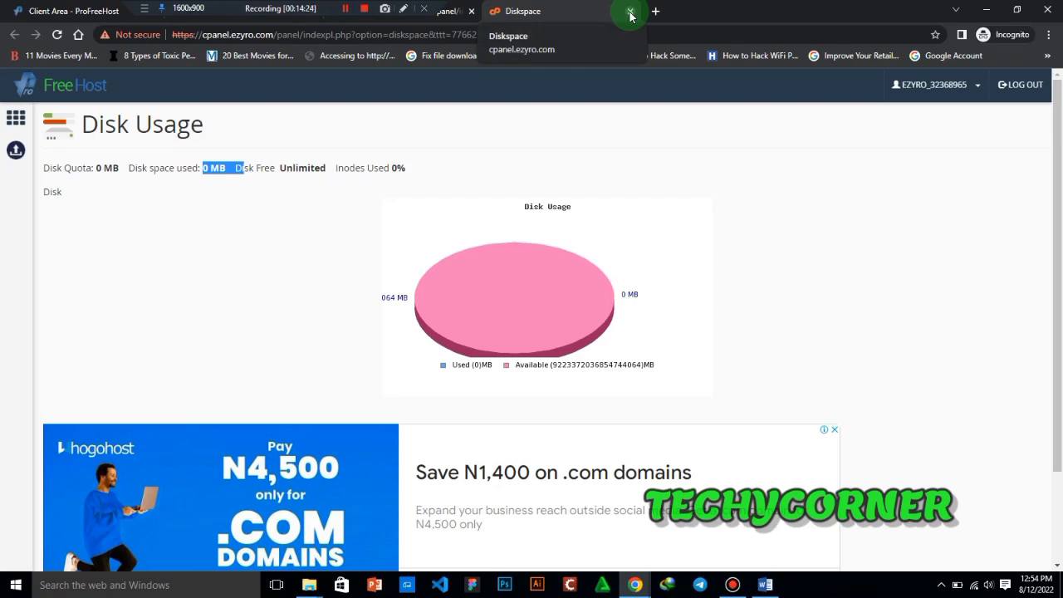
click(630, 15)
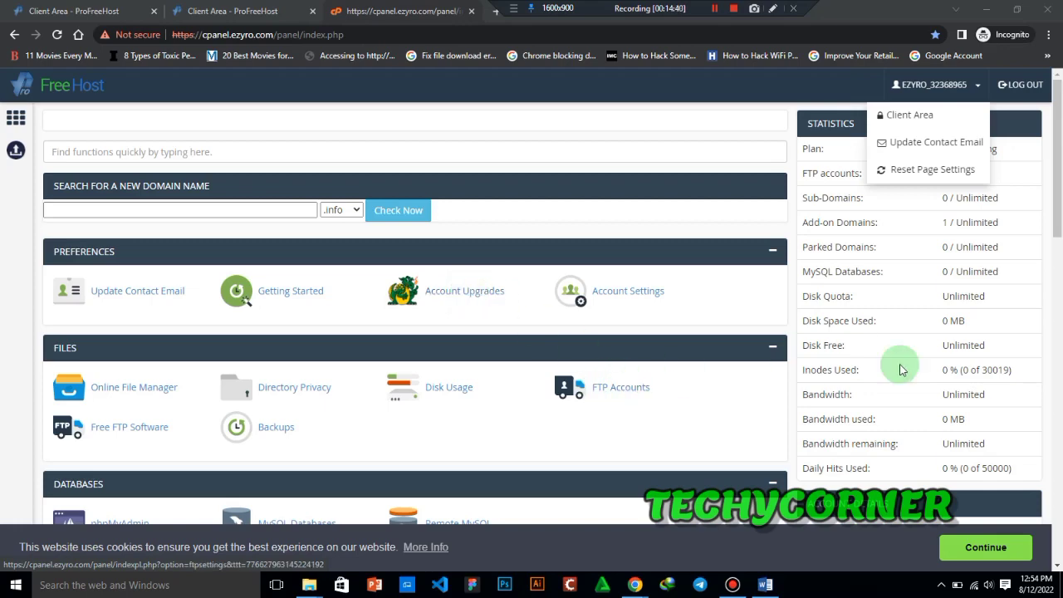
- Browse the control panel's Files, Databases, Domains and Email sections
scroll(498, 349, down, 1)
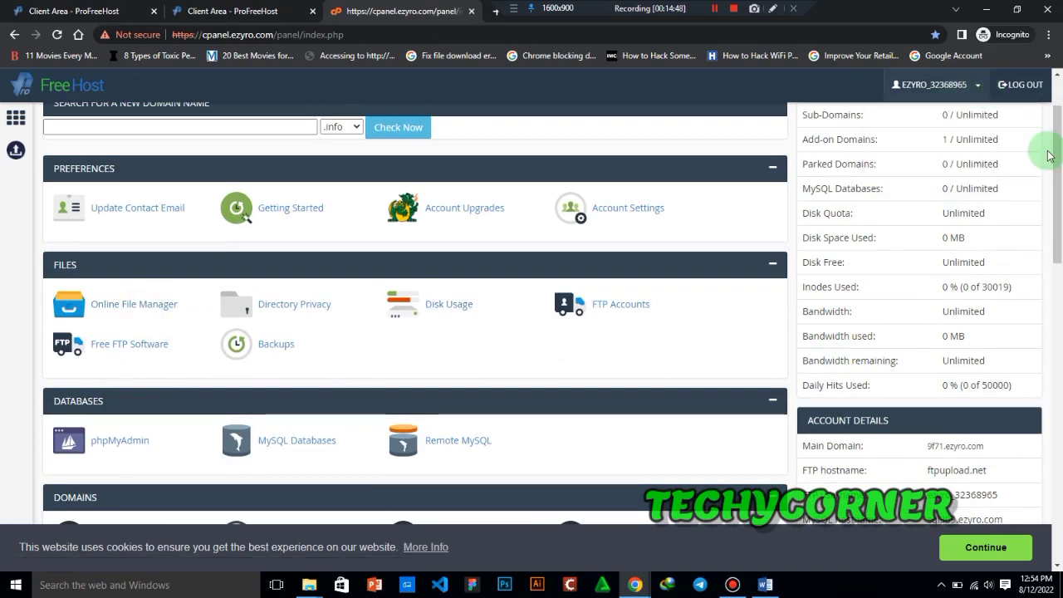
scroll(1061, 174, down, 2)
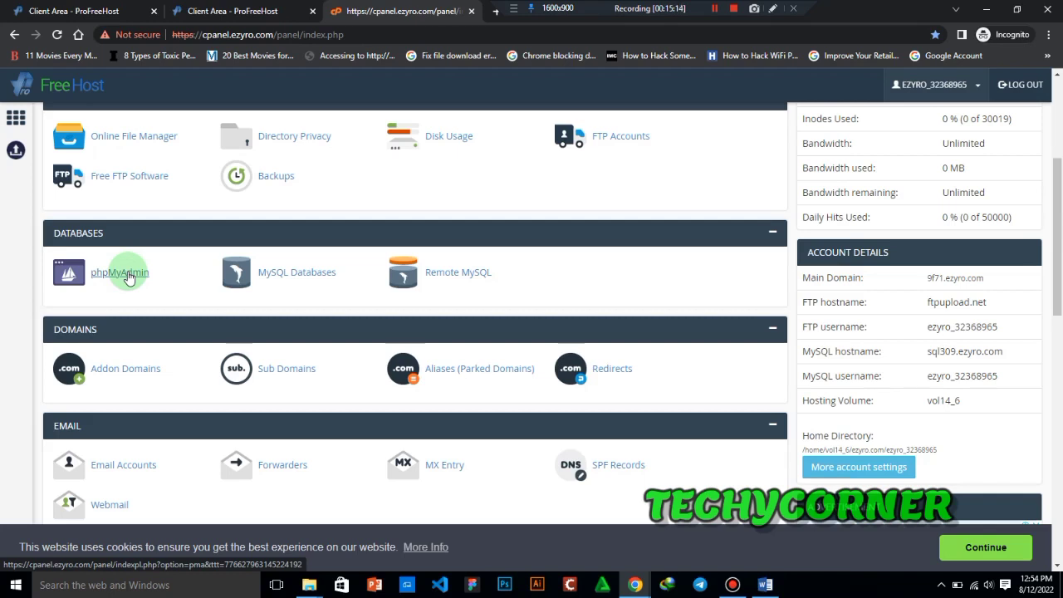
- Review the control panel's Domains, Email, Metrics, Security and Software sections
click(362, 35)
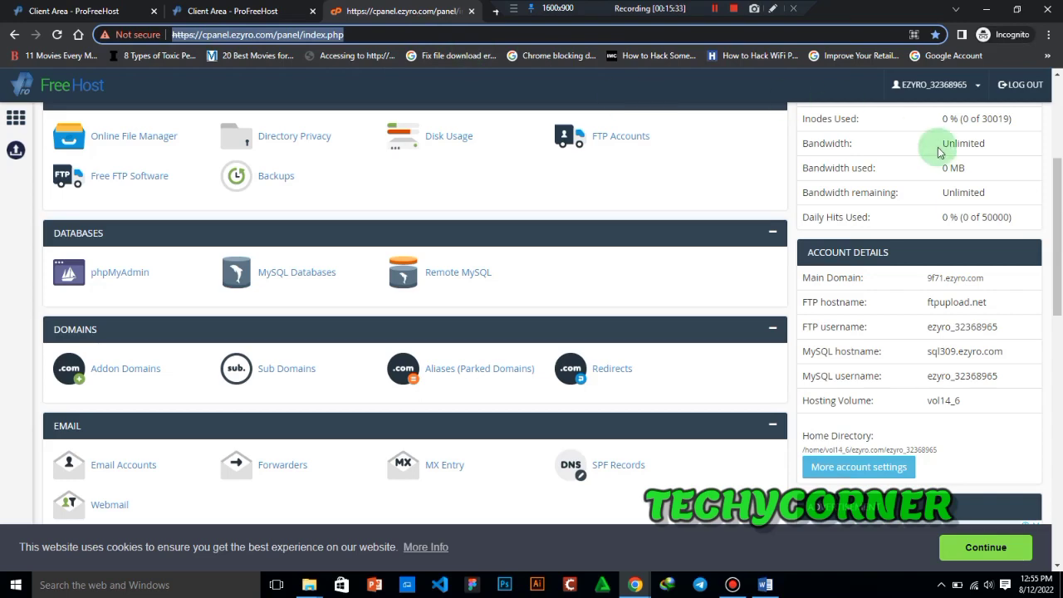
drag(1059, 226, 1059, 282)
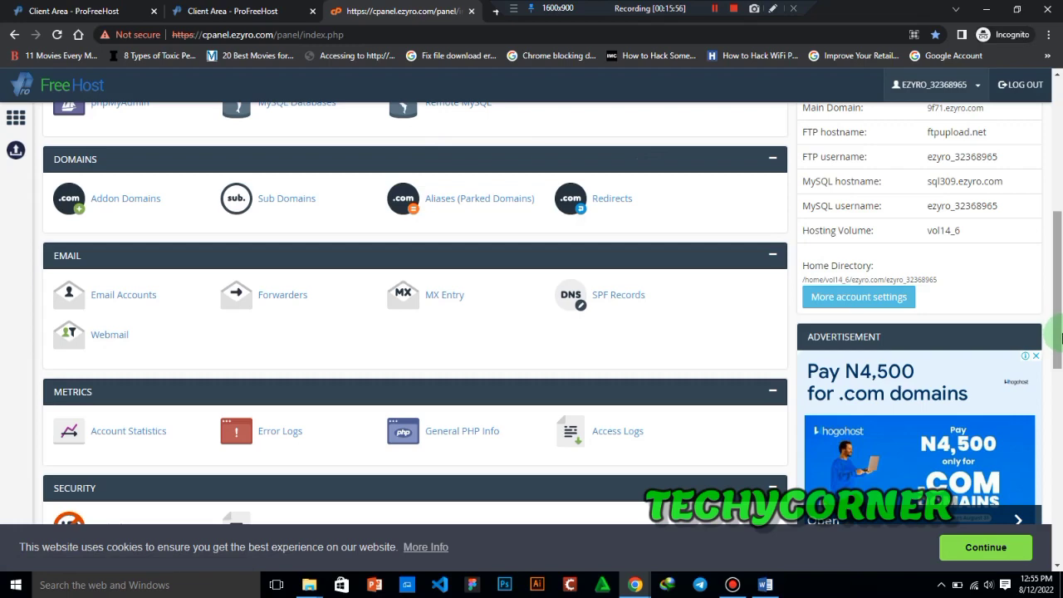
mouse_move(1060, 337)
mouse_down()
mouse_move(1060, 371)
mouse_move(1059, 329)
mouse_up()
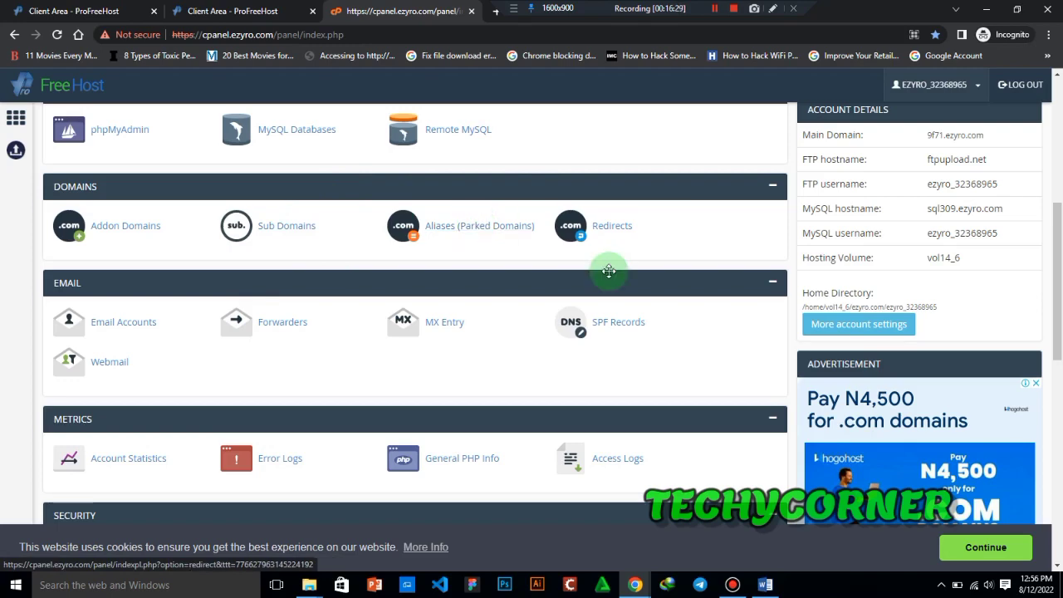
drag(1058, 249, 1059, 282)
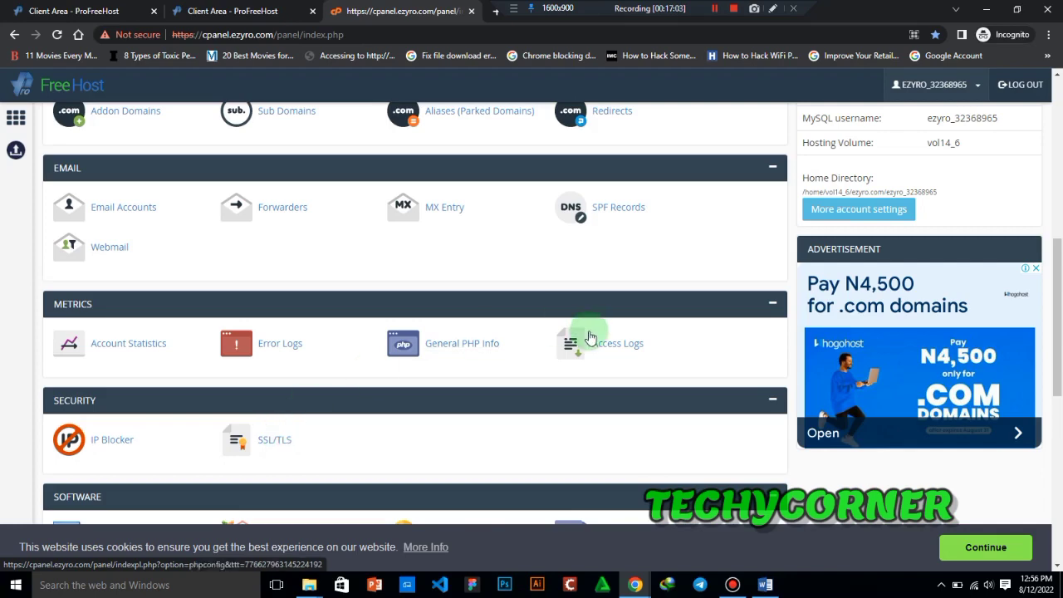
drag(1058, 330, 1059, 359)
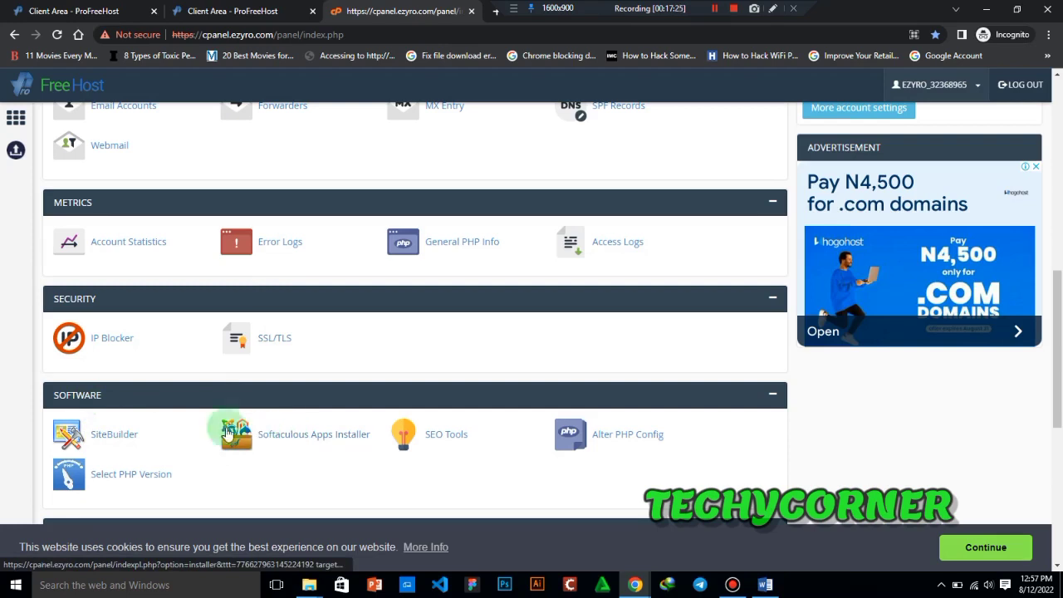
- Open the Softaculous Apps Installer from the control panel's Software section
click(772, 8)
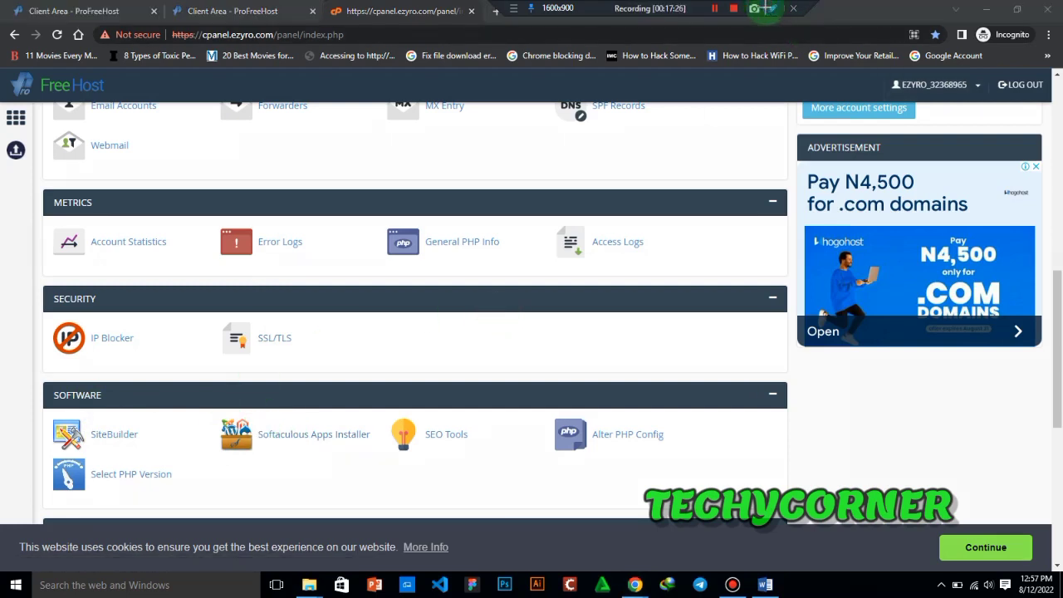
mouse_move(196, 410)
mouse_down()
mouse_move(289, 452)
mouse_move(264, 468)
mouse_up()
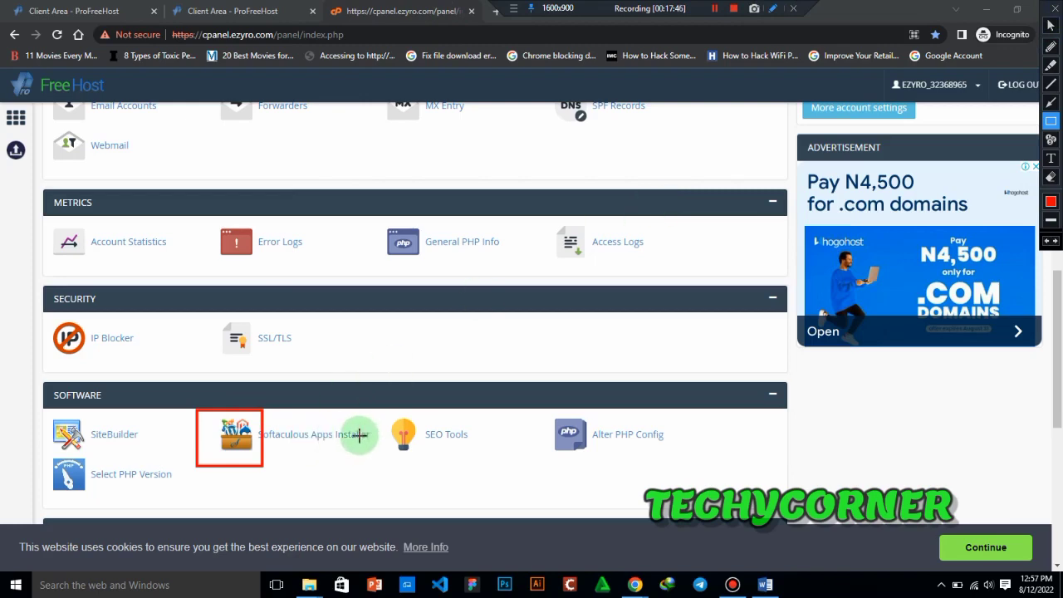
click(1054, 9)
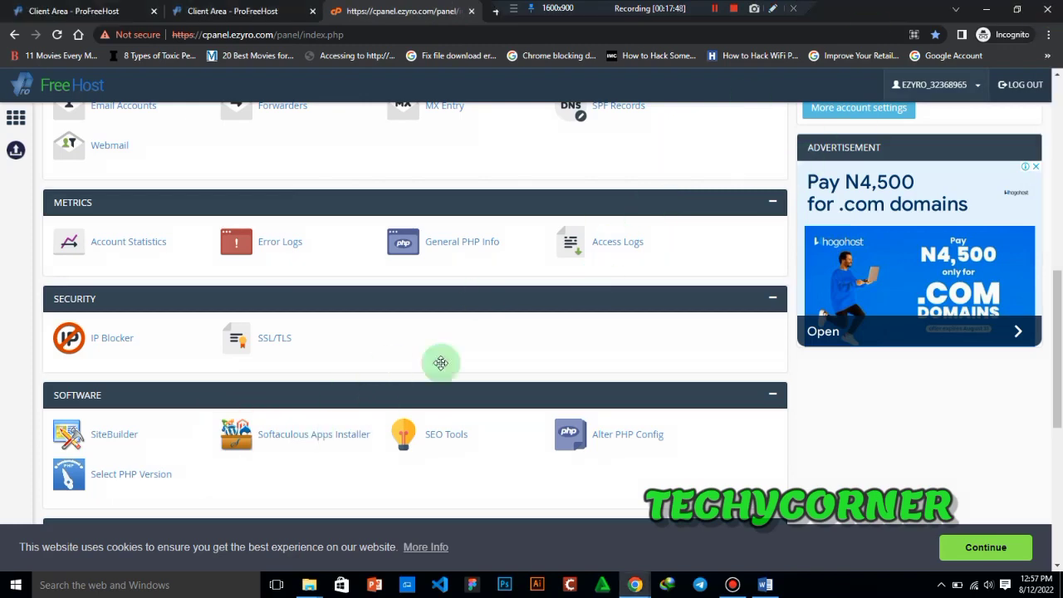
click(345, 440)
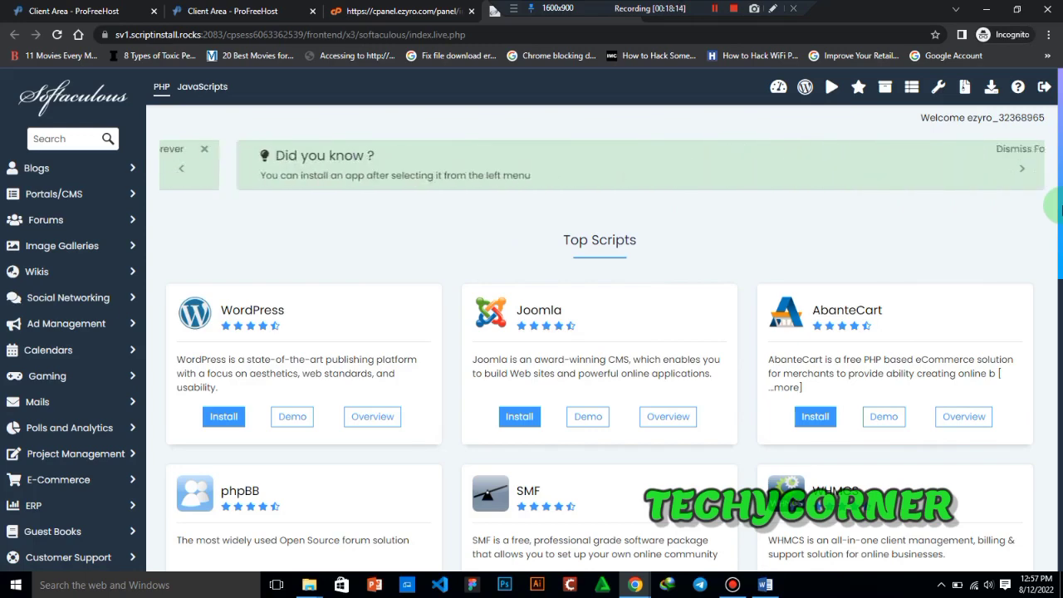
- Look over the Top Scripts offered for installation, including the options for WordPress
drag(1060, 205, 1060, 223)
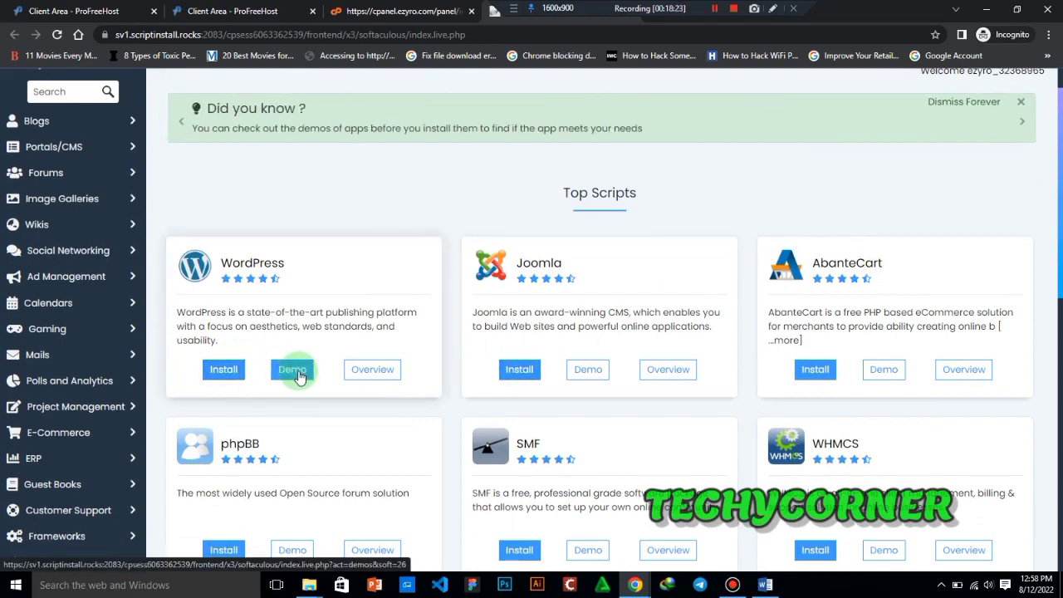
click(405, 371)
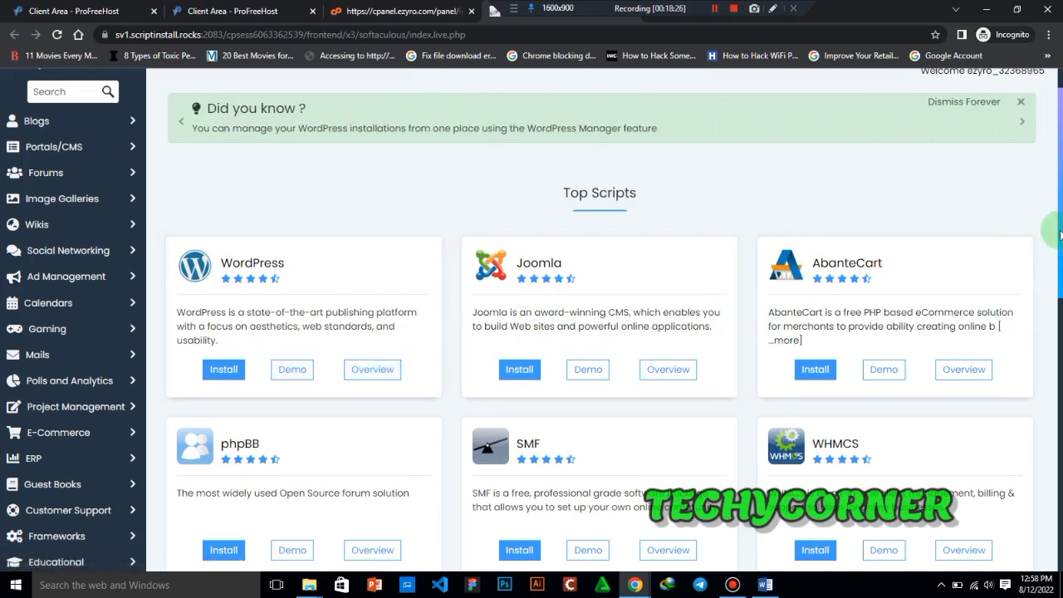
scroll(1054, 204, up, 1)
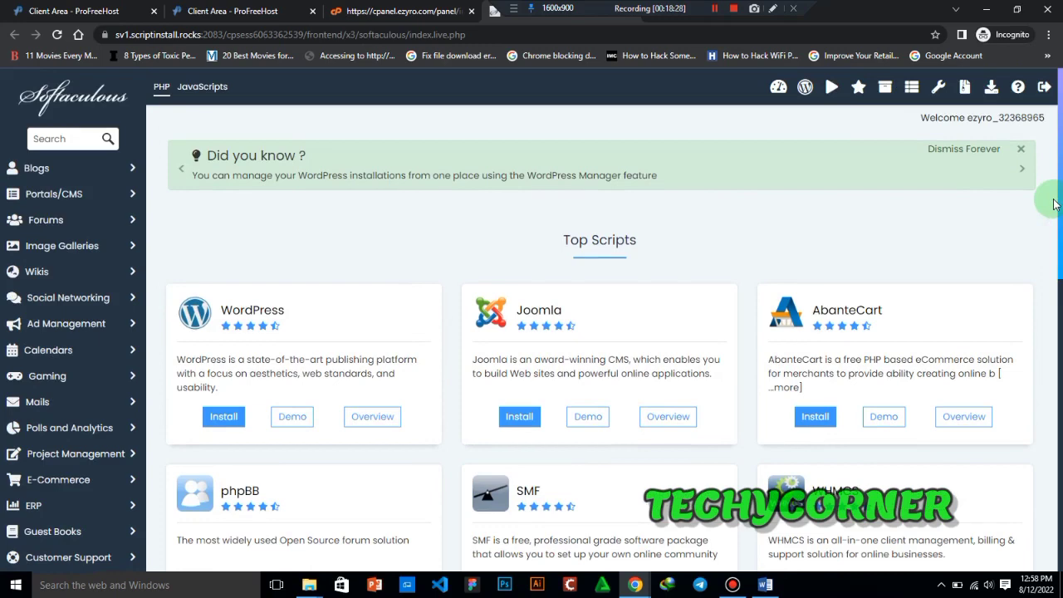
- Browse the scripts offered under the Social Networking, Wikis, Blogs and Mails categories
click(76, 302)
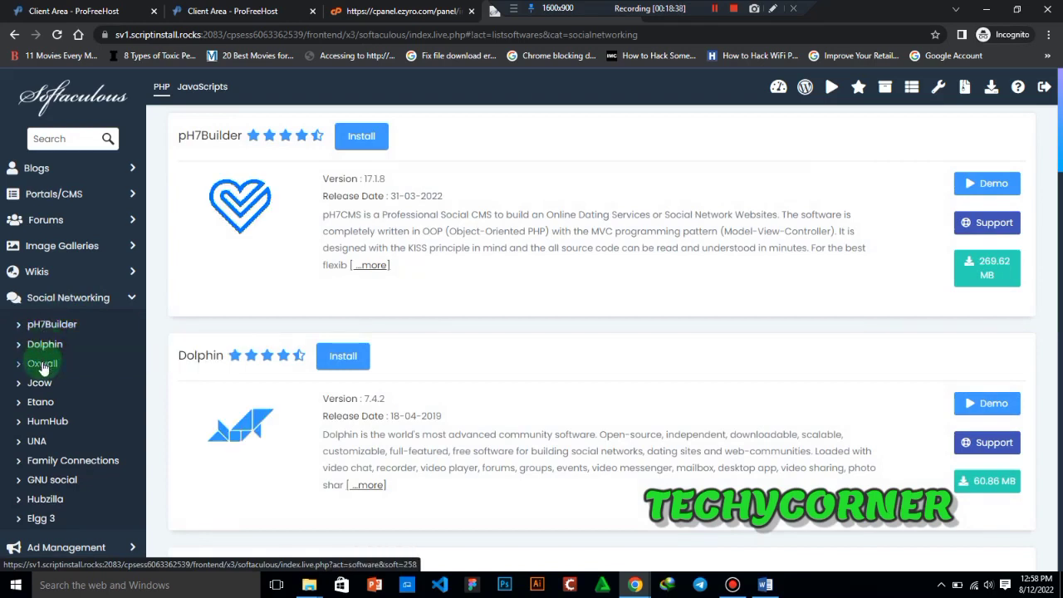
click(106, 299)
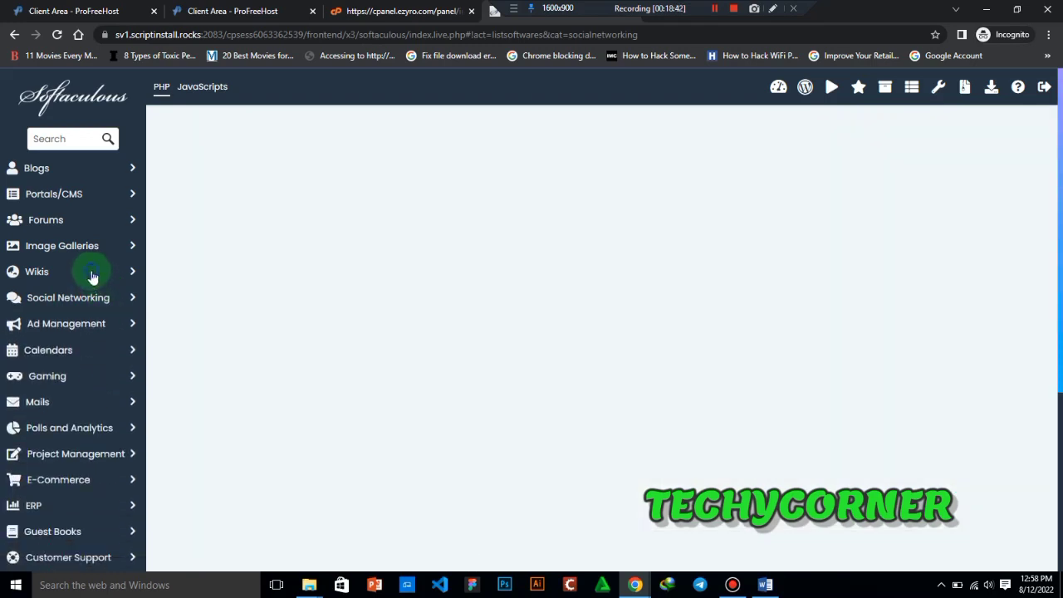
click(93, 275)
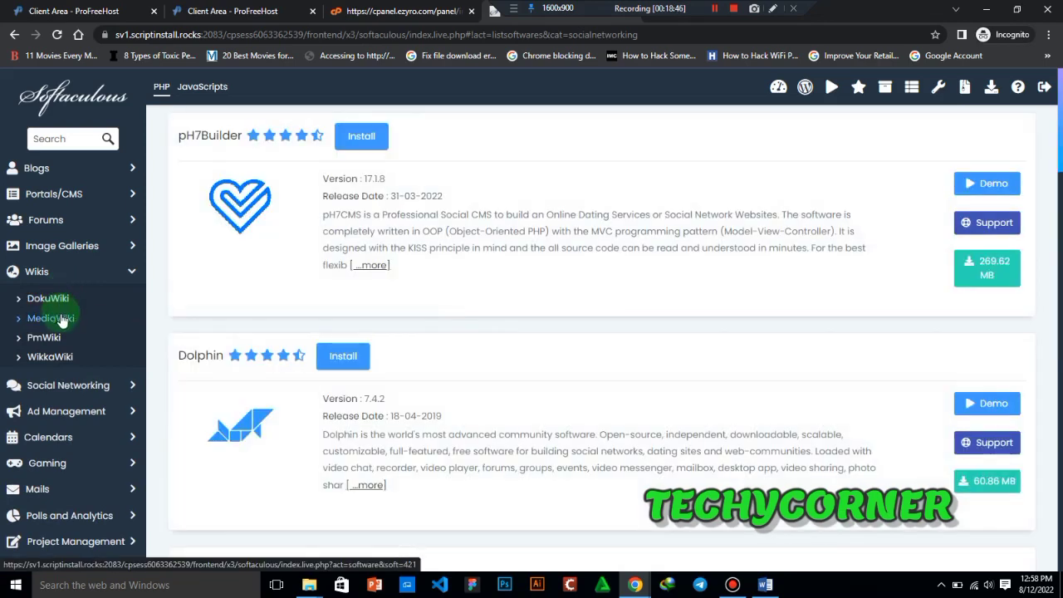
click(73, 274)
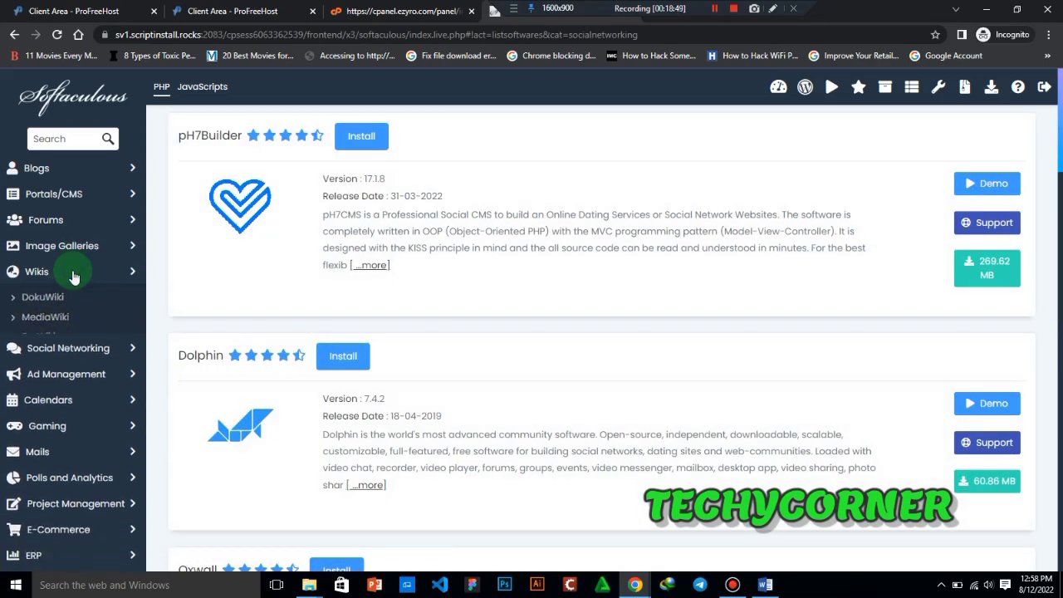
click(82, 172)
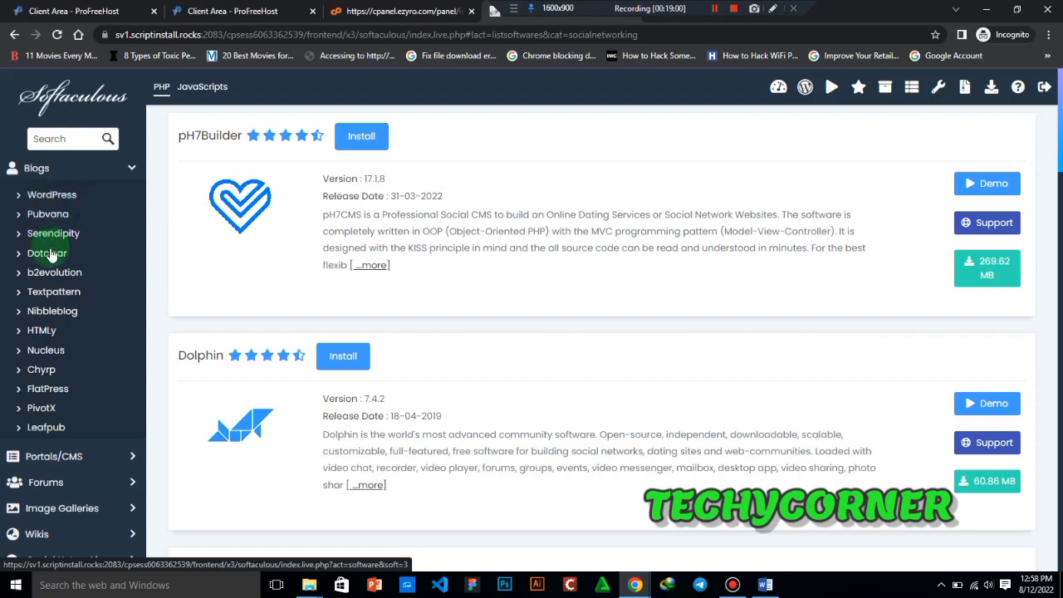
click(130, 170)
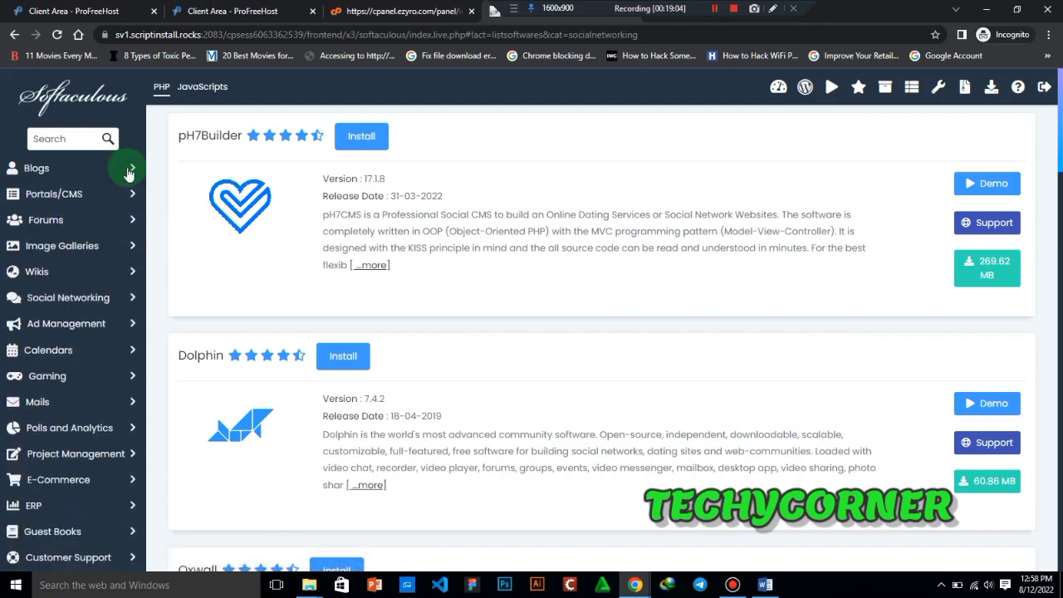
click(50, 403)
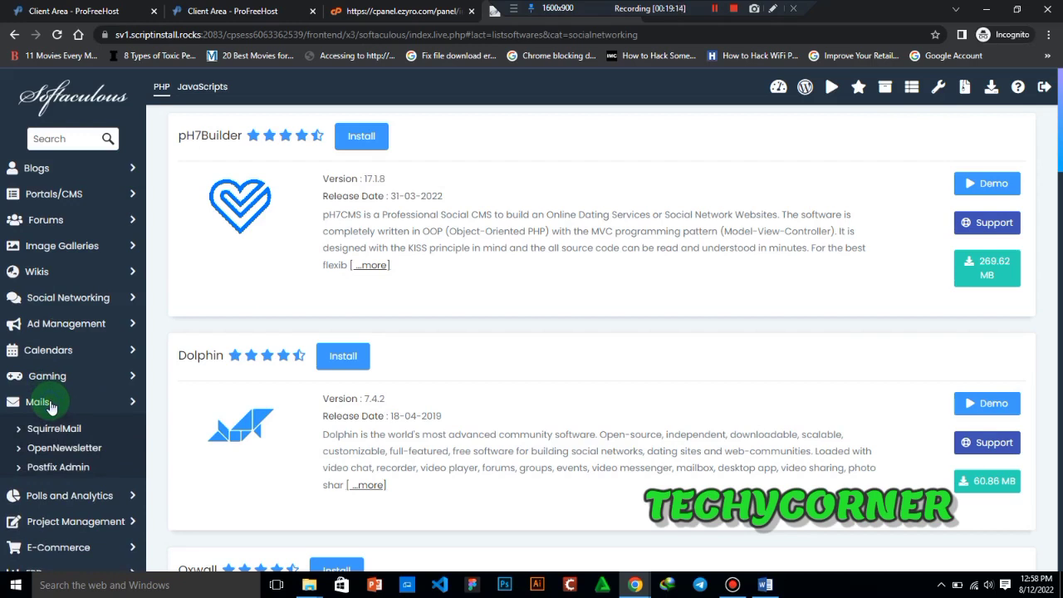
click(48, 405)
- Browse the E-Commerce scripts and check the download size of the WHMCS package
click(87, 486)
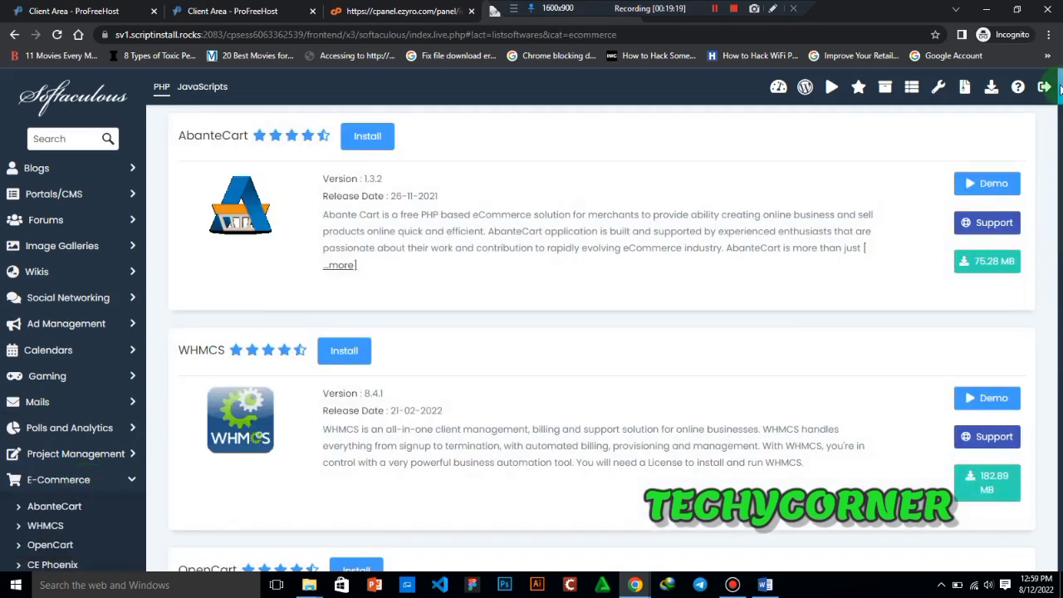
scroll(1051, 153, down, 3)
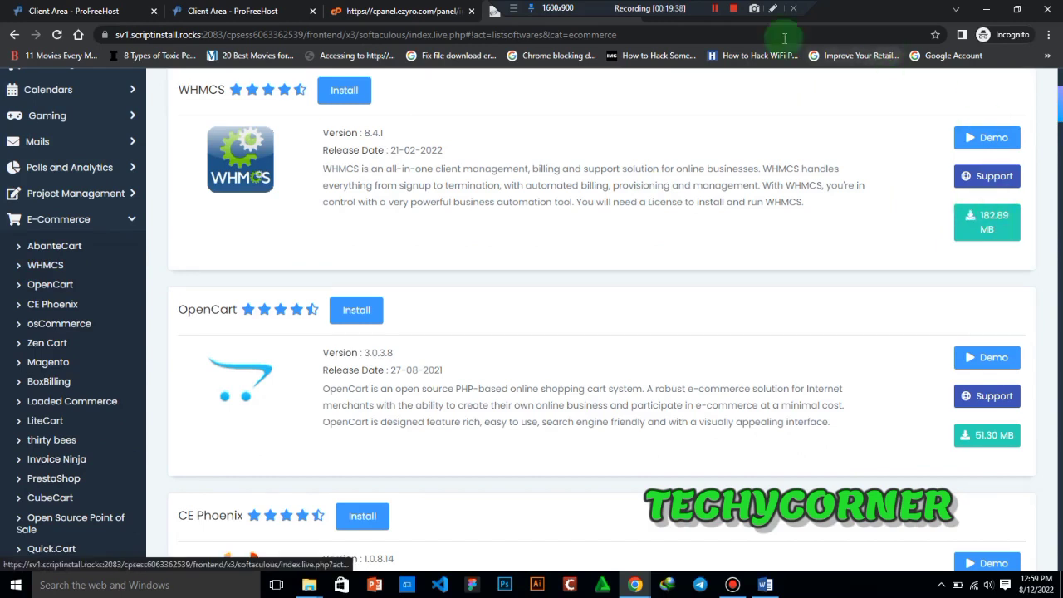
click(775, 12)
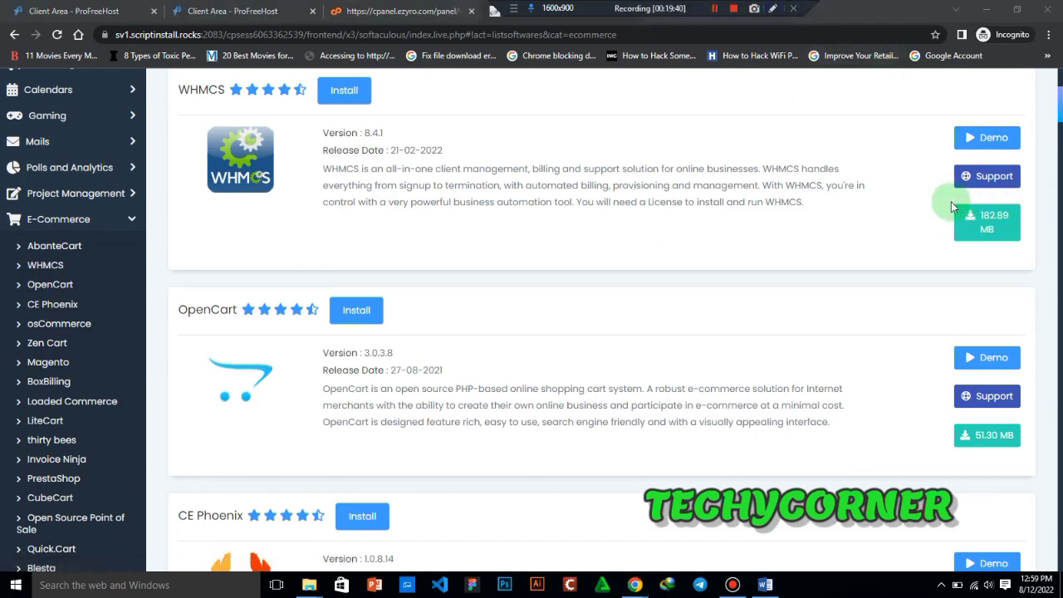
drag(939, 202, 1031, 239)
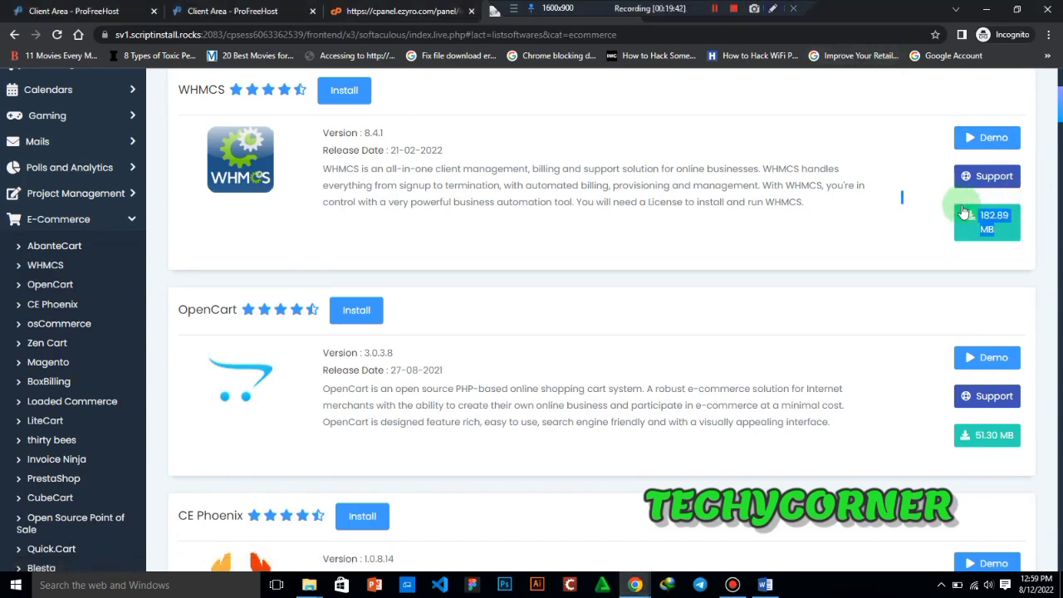
click(775, 12)
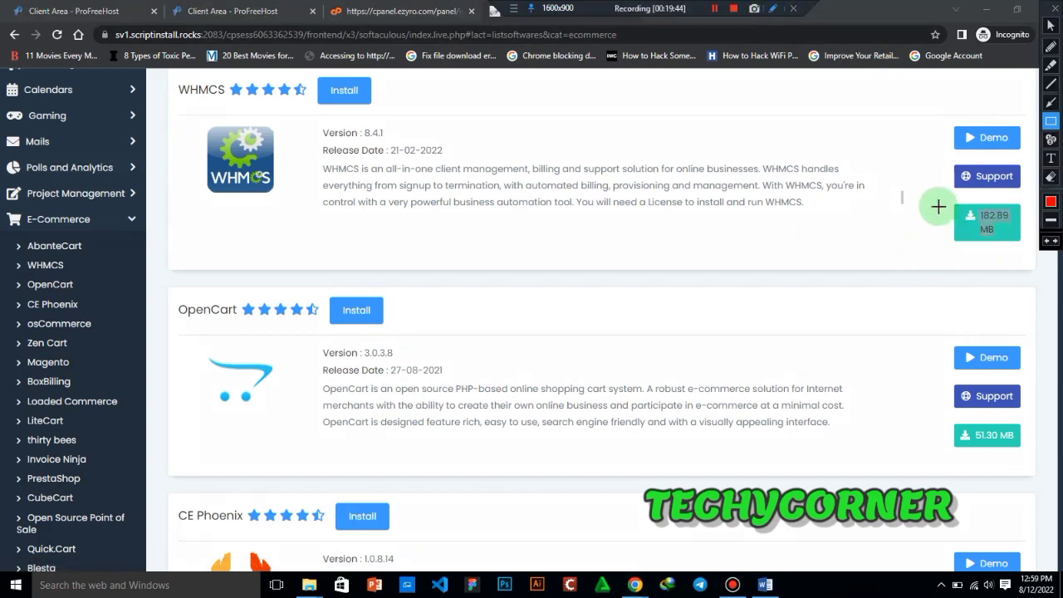
mouse_move(934, 200)
mouse_down()
mouse_move(978, 237)
mouse_move(1037, 242)
mouse_move(1035, 253)
mouse_up()
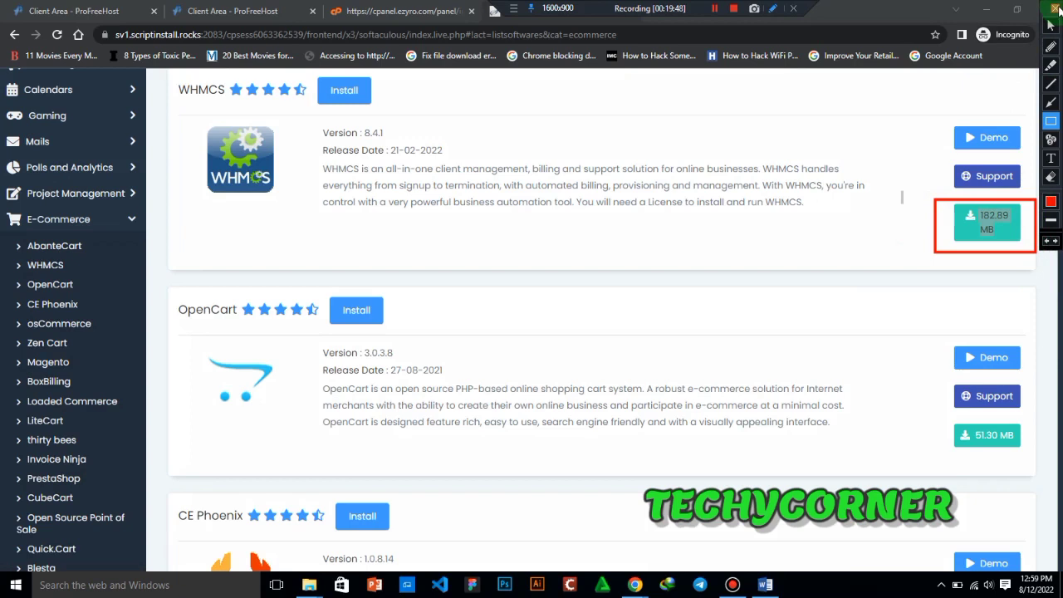
click(1056, 8)
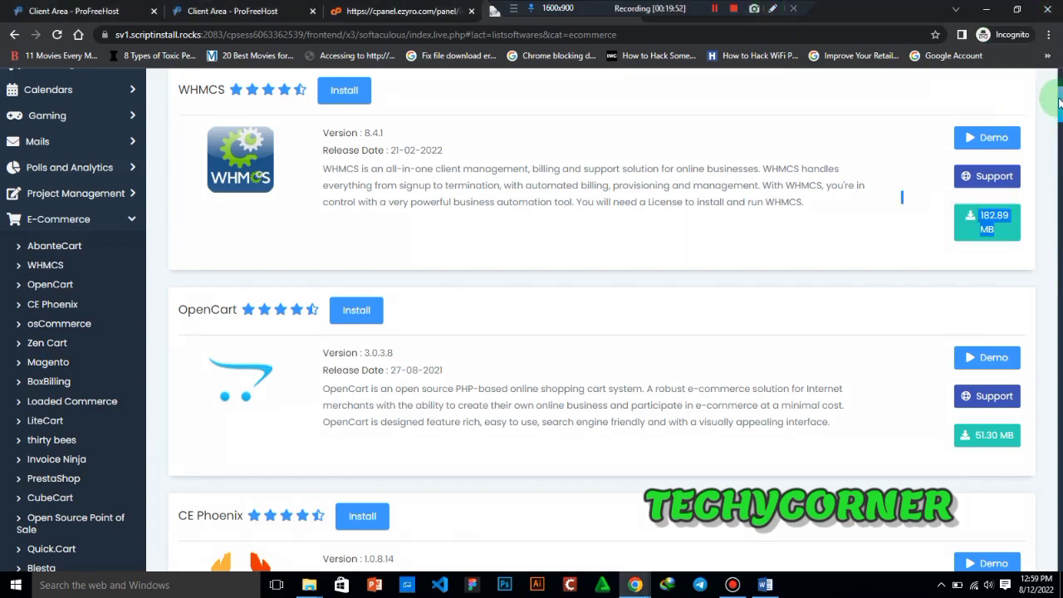
drag(1057, 98, 1058, 130)
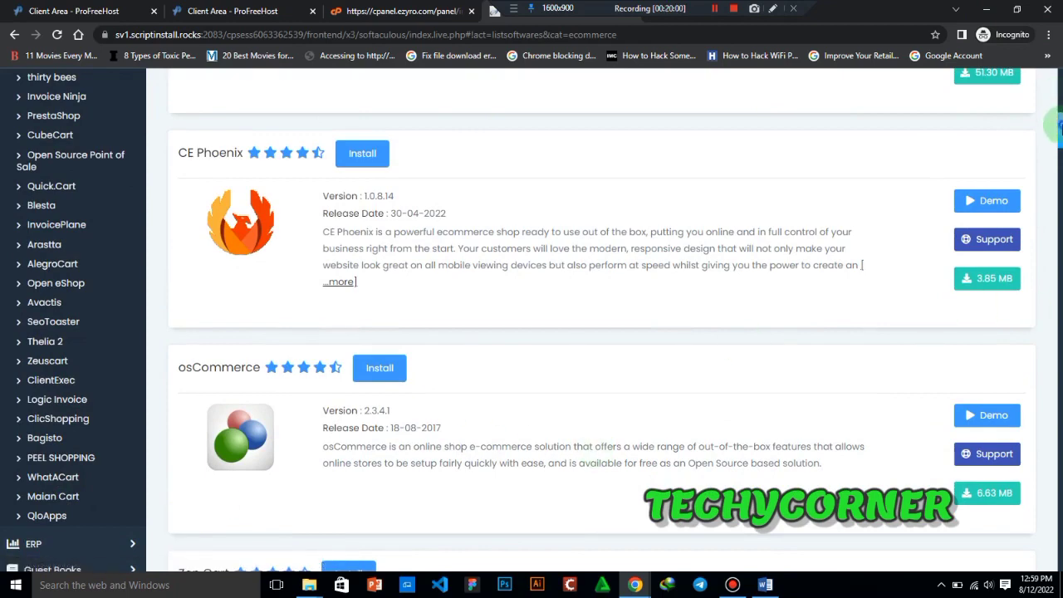
drag(1057, 123, 1042, 29)
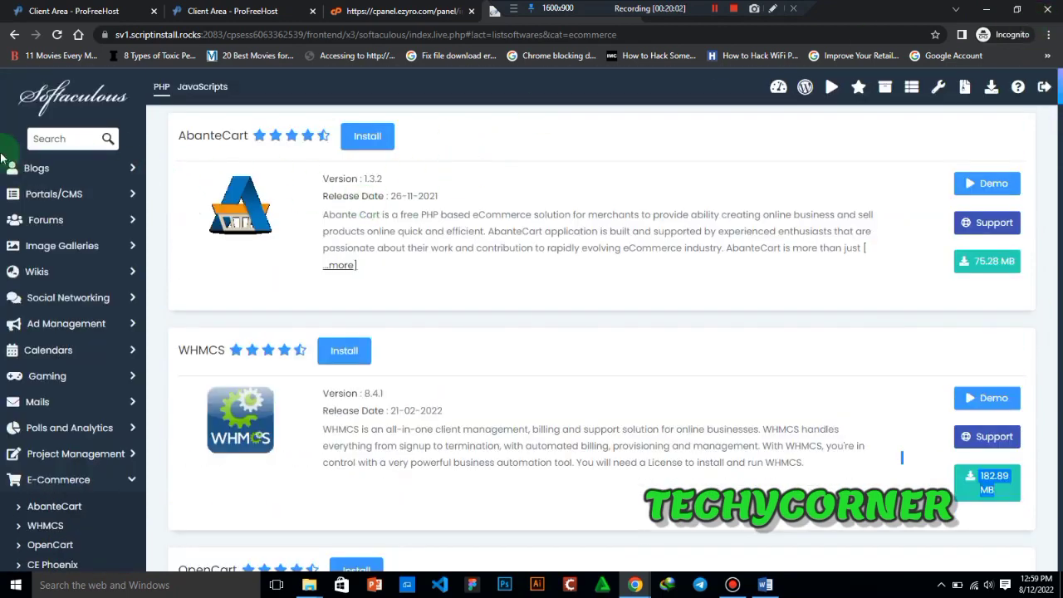
- View the JavaScripts library page briefly, then return to the PHP scripts and open the WordPress installation form
click(201, 91)
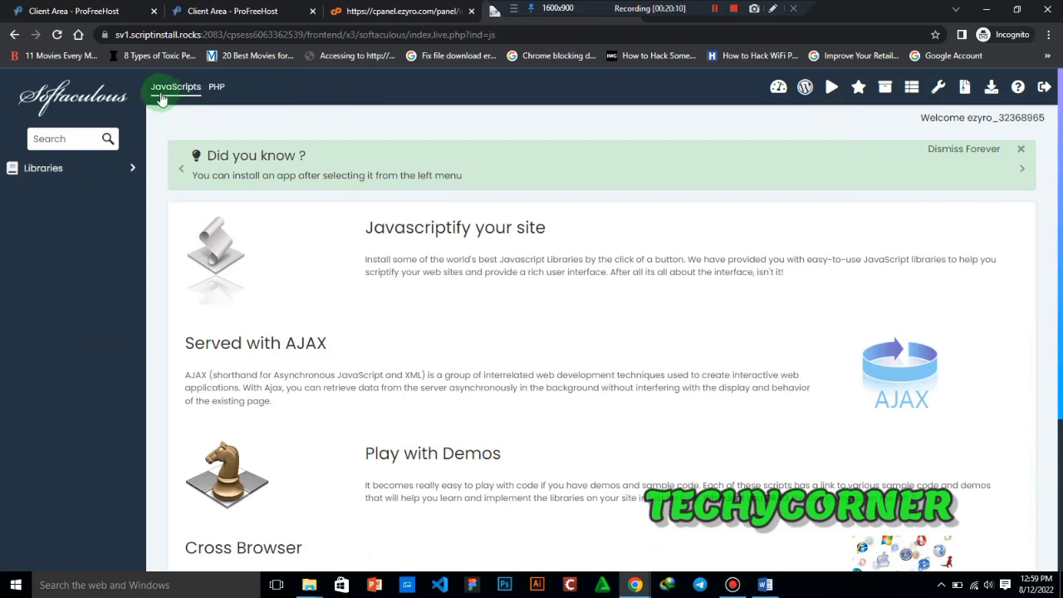
click(216, 88)
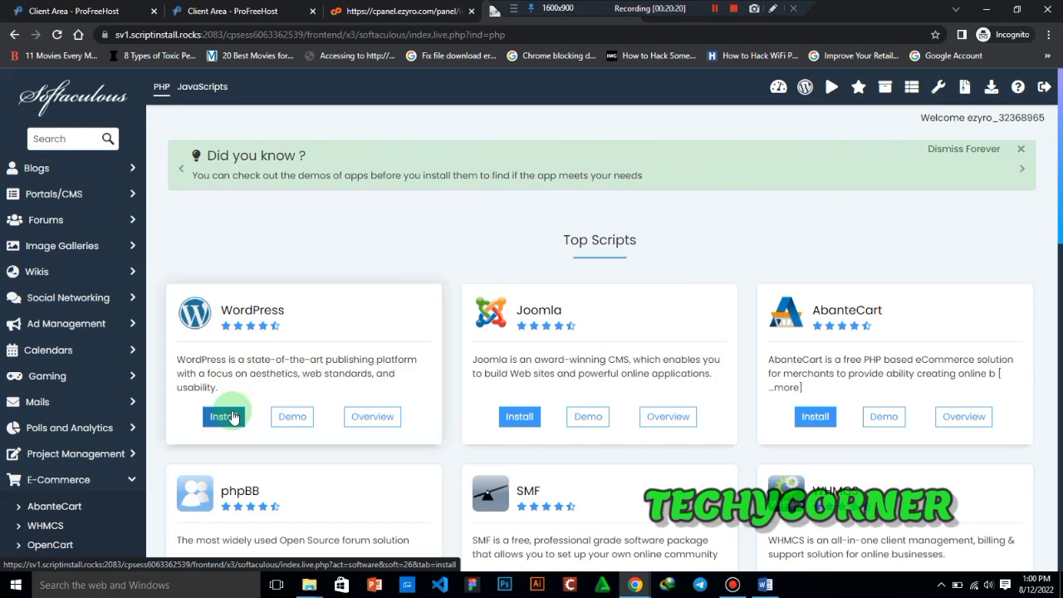
click(233, 417)
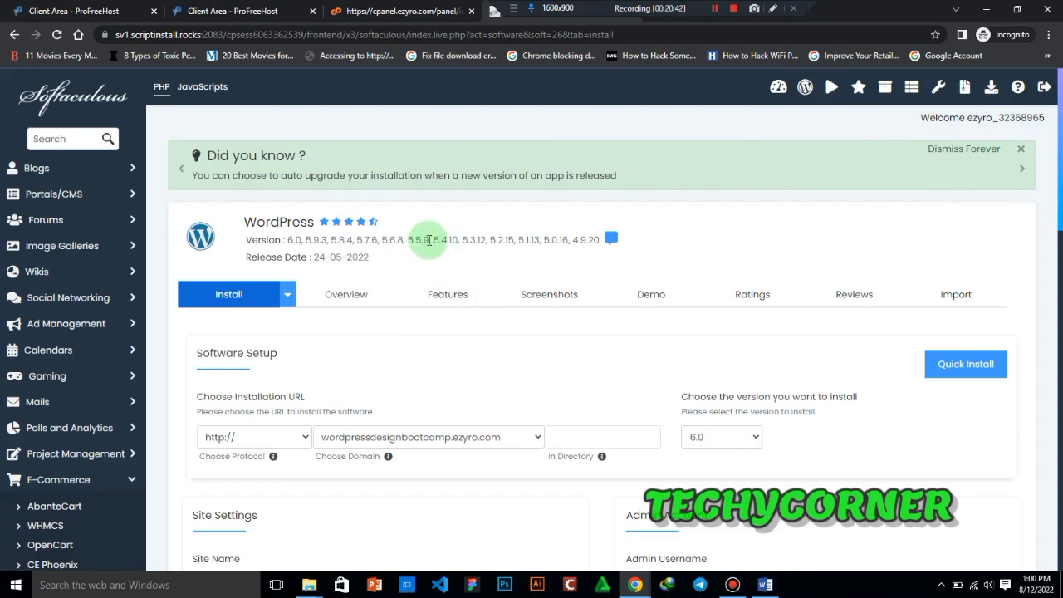
- Check the available WordPress versions and release date, and look over the Software Setup section of the installation form
drag(428, 239, 405, 240)
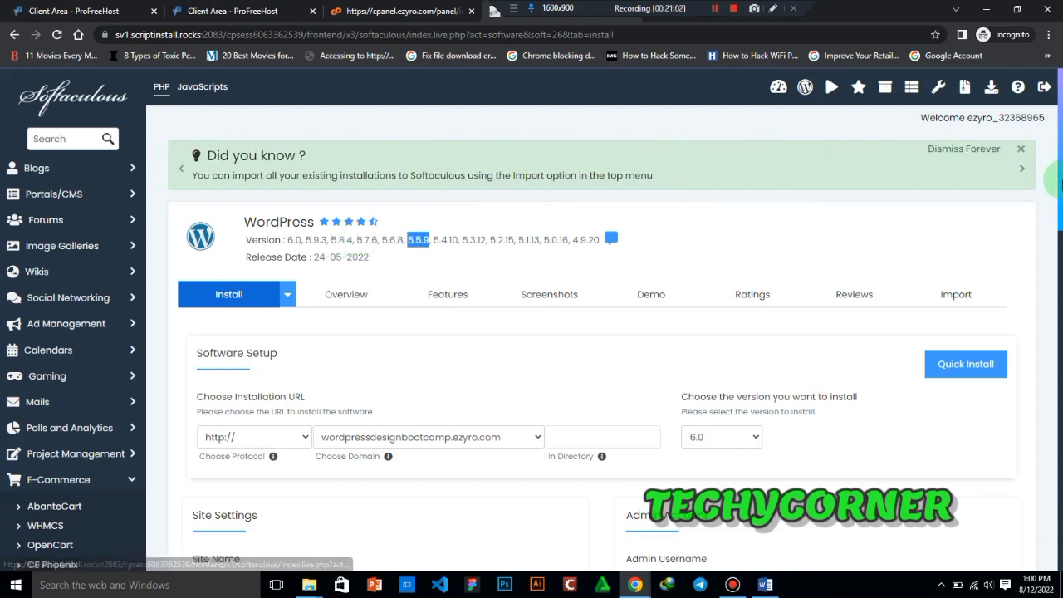
scroll(1058, 192, down, 1)
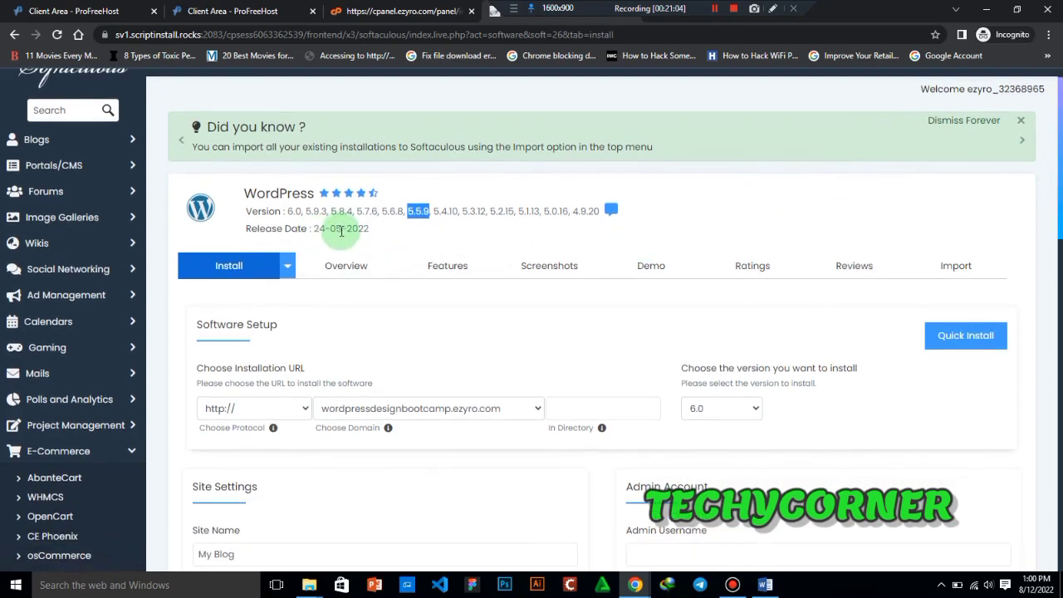
click(341, 229)
drag(340, 229, 301, 228)
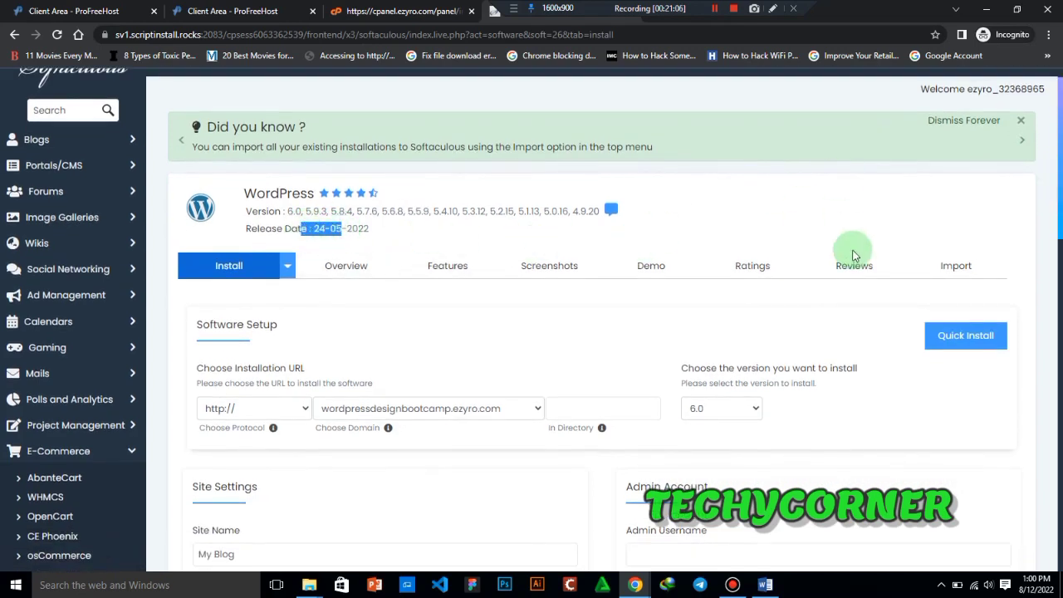
scroll(1058, 257, down, 1)
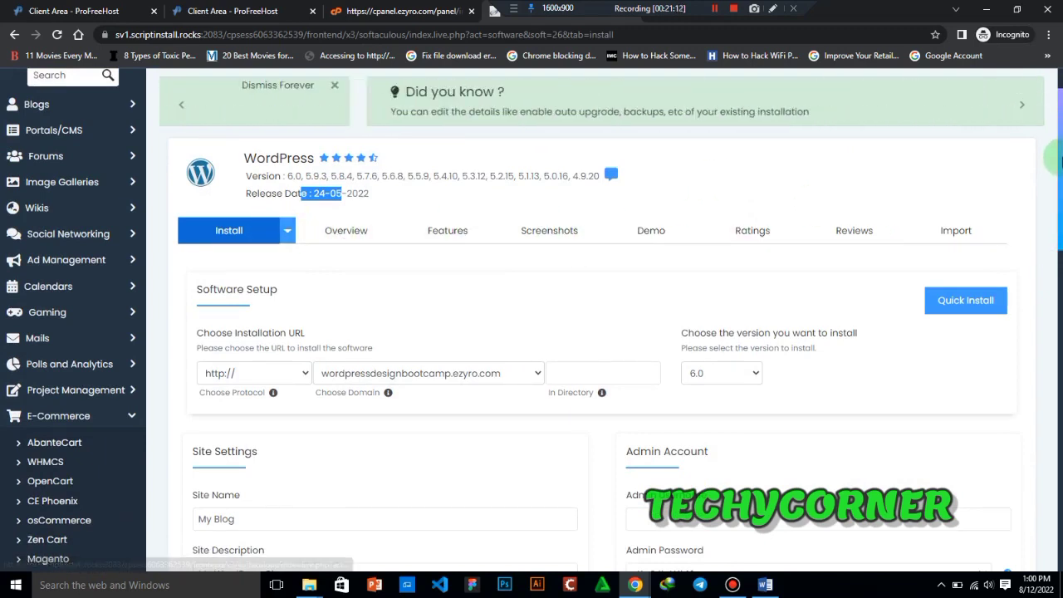
- View the WordPress import page, return to the installation form, and check the available install modes
scroll(1048, 181, down, 1)
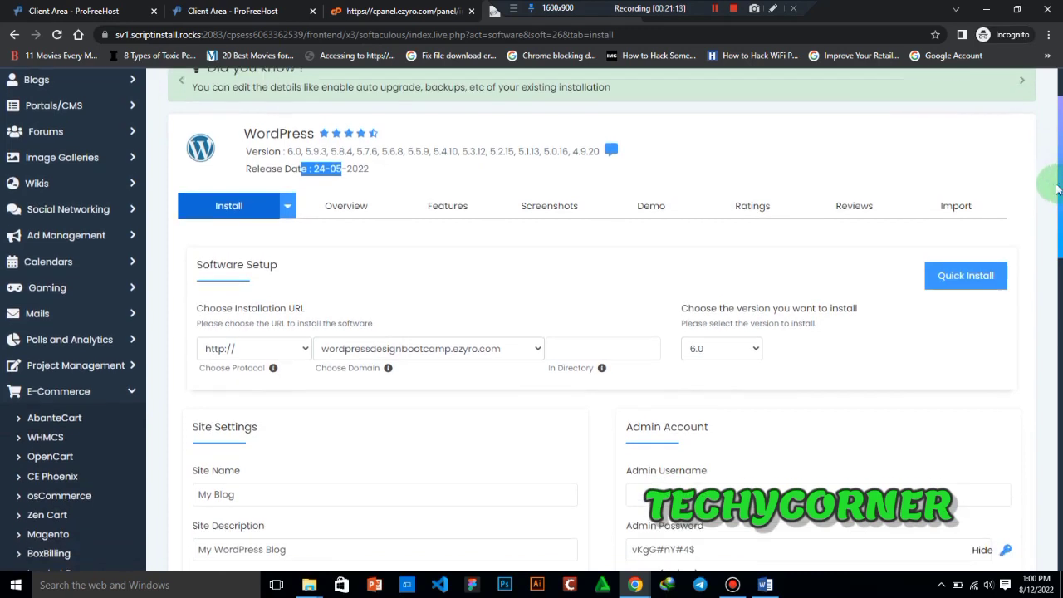
click(949, 215)
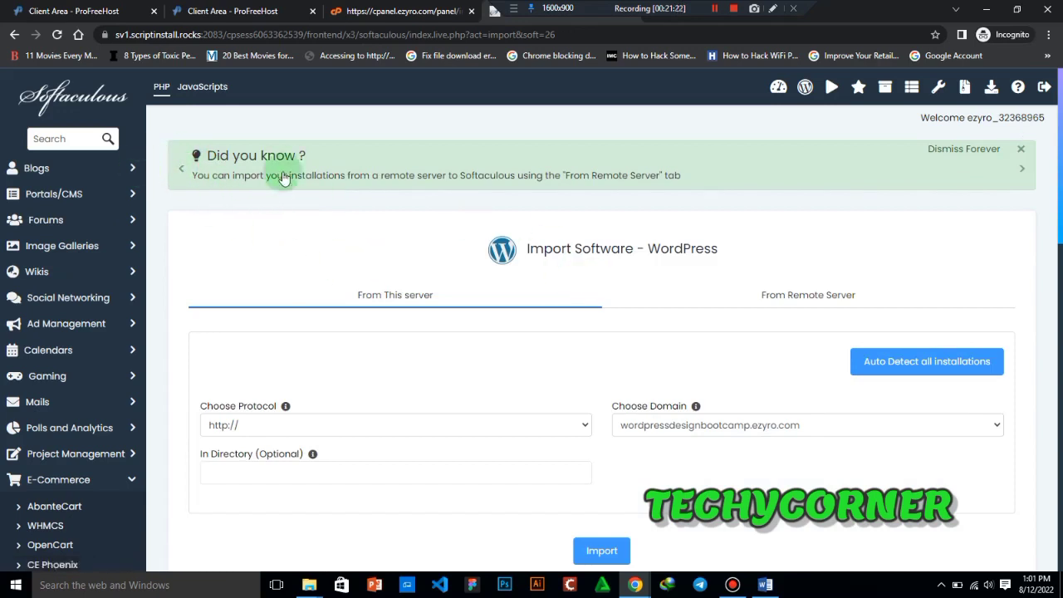
click(15, 35)
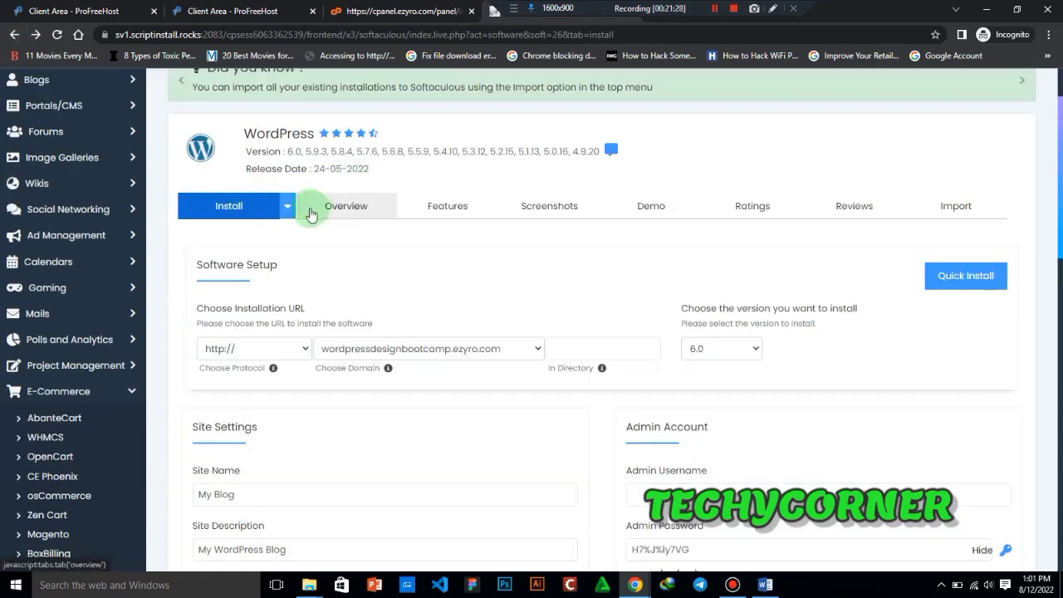
click(288, 208)
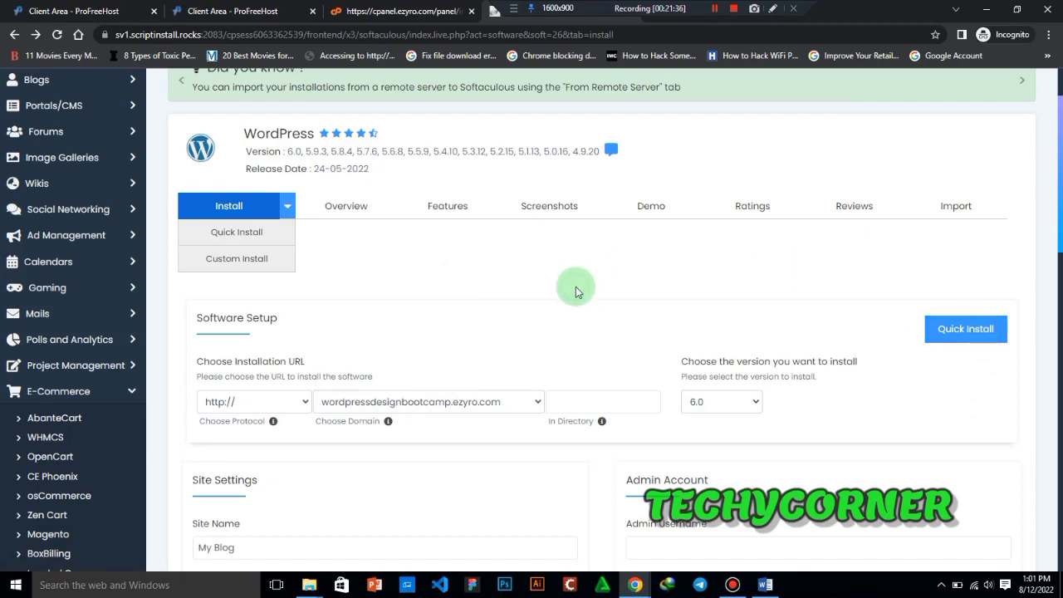
click(287, 217)
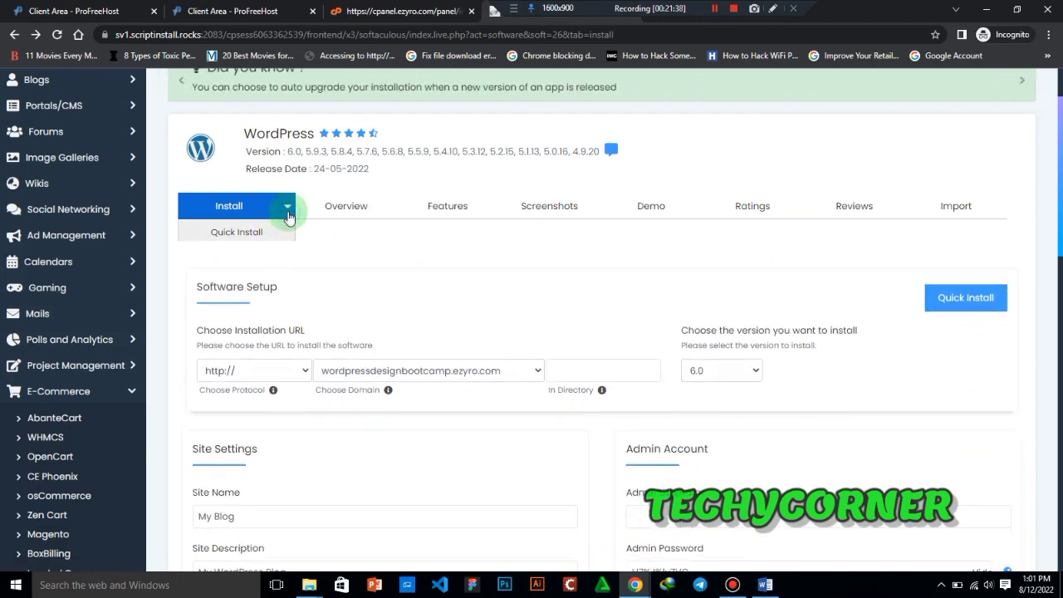
drag(1060, 167, 1040, 208)
click(276, 108)
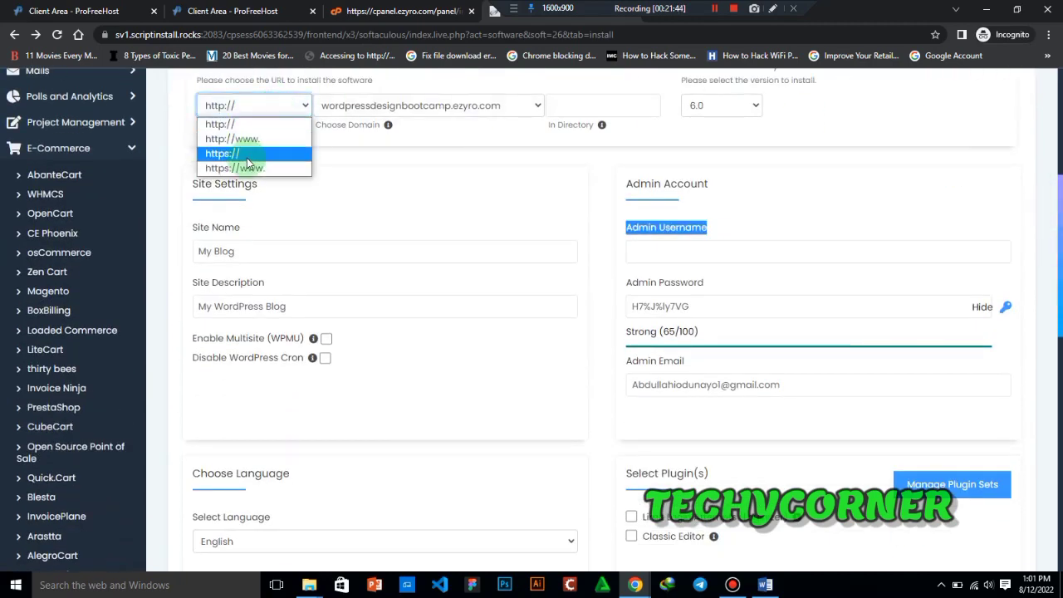
click(273, 125)
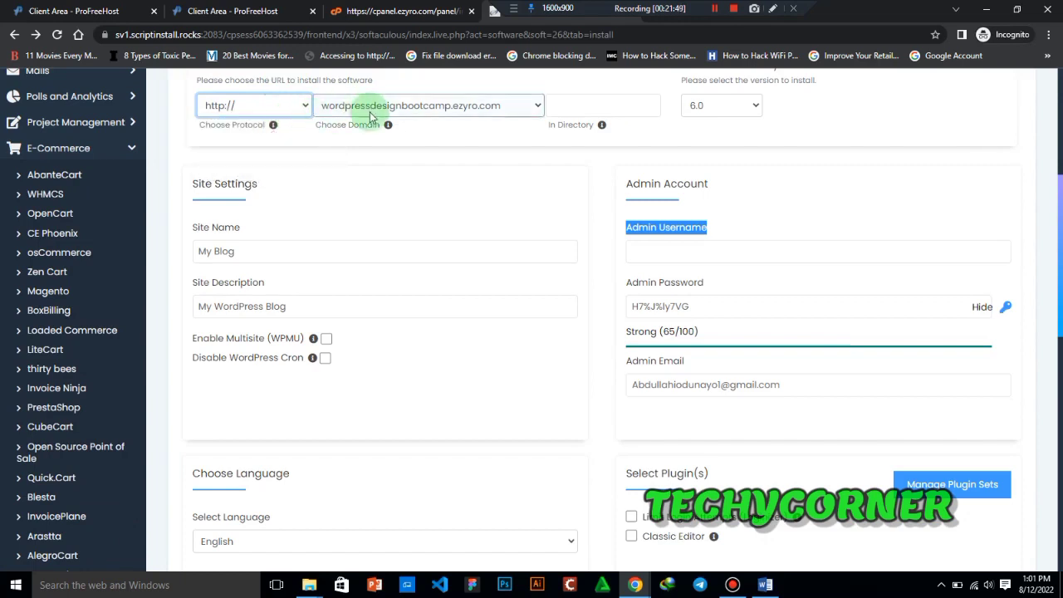
click(519, 103)
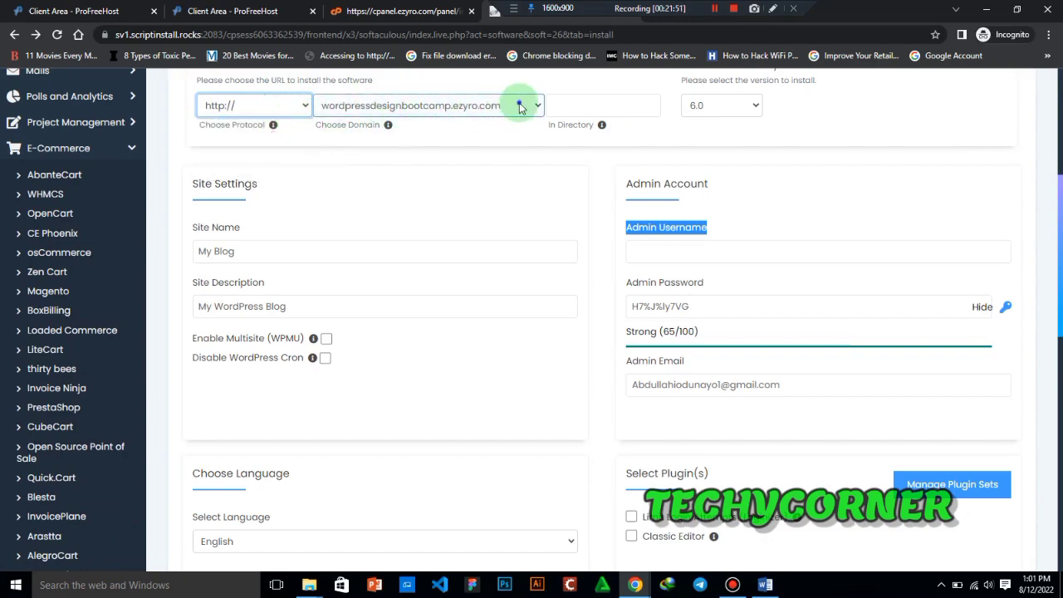
click(521, 119)
- Try websitedesign as the installation directory, clear the entry, and read the directory field's help note
click(588, 109)
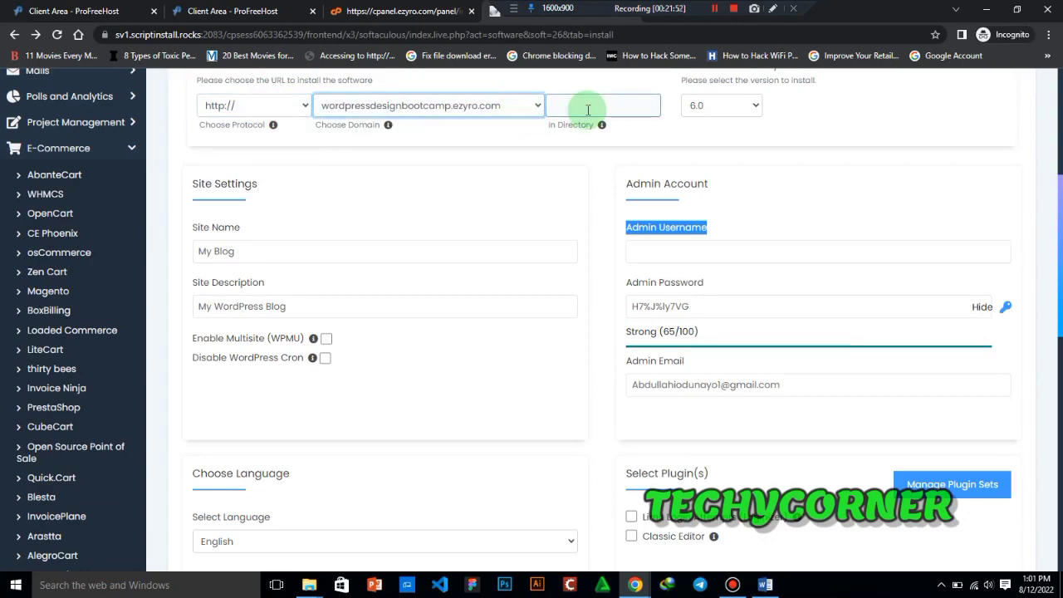
scroll(1055, 219, up, 2)
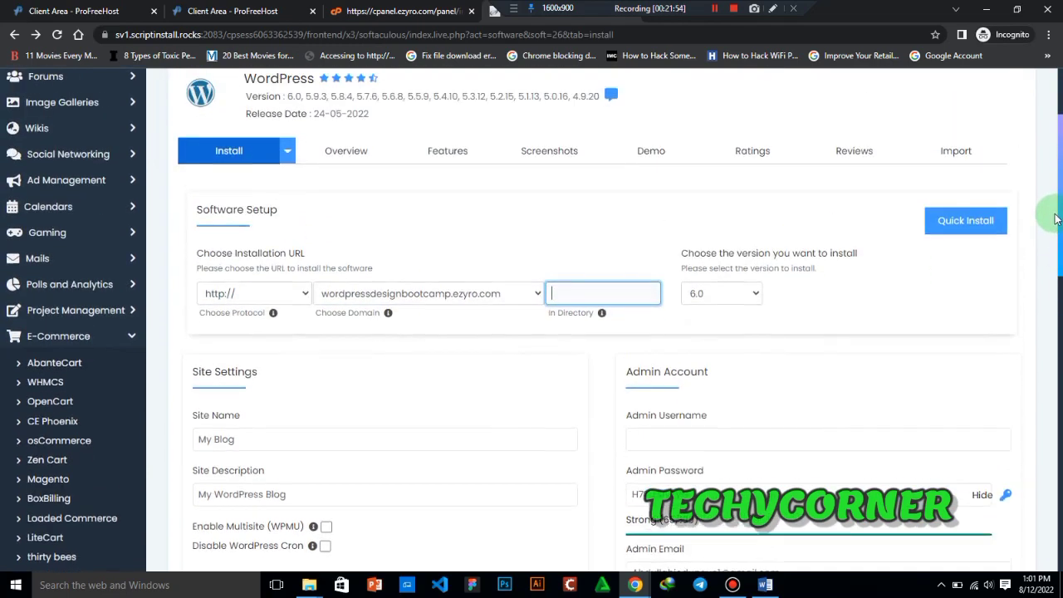
scroll(1055, 217, up, 1)
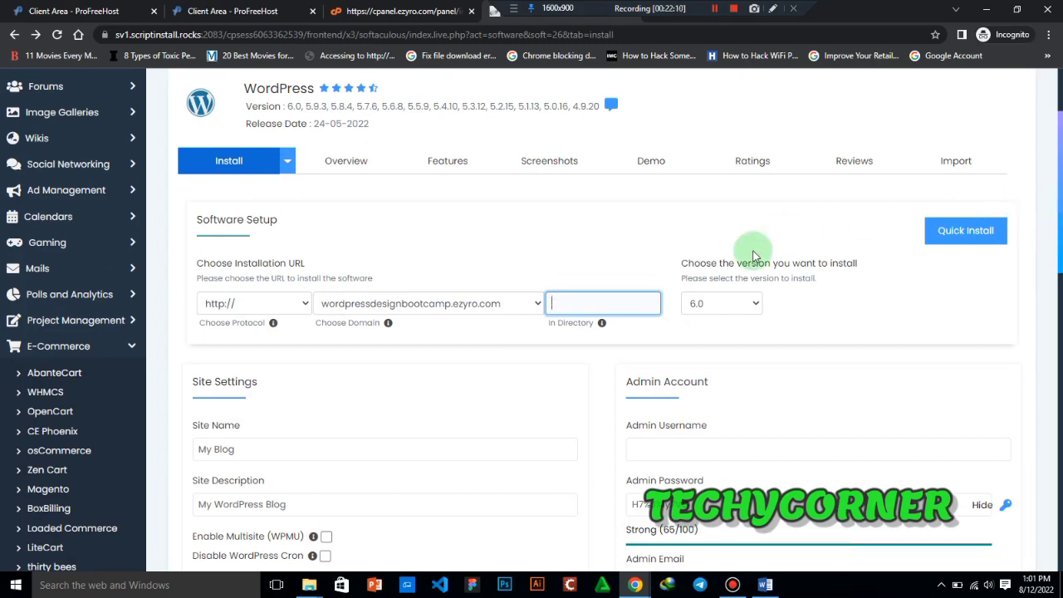
text(websitedesign)
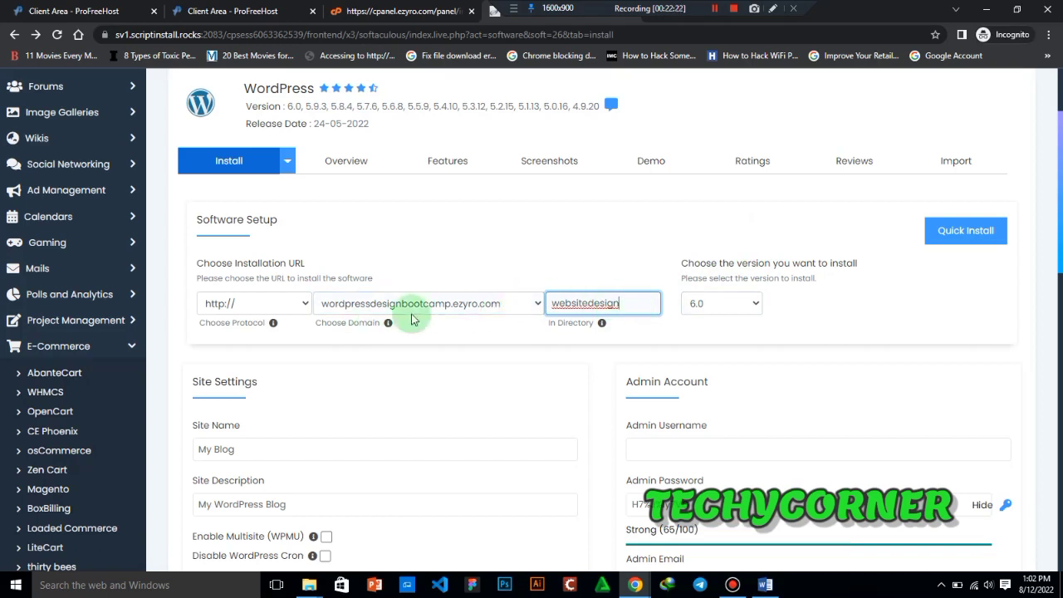
double_click(630, 303)
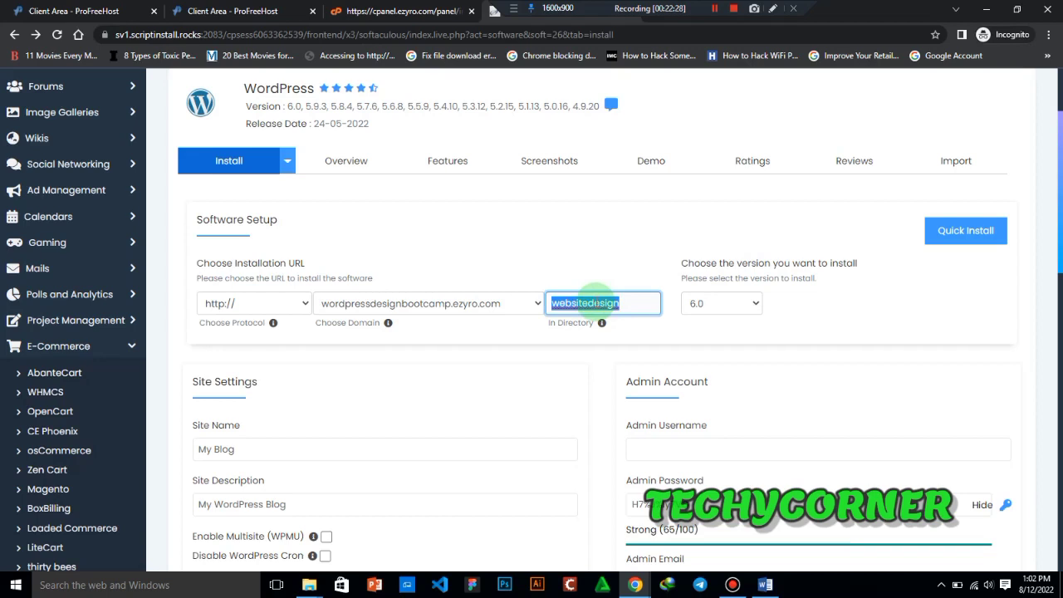
key(BackSpace)
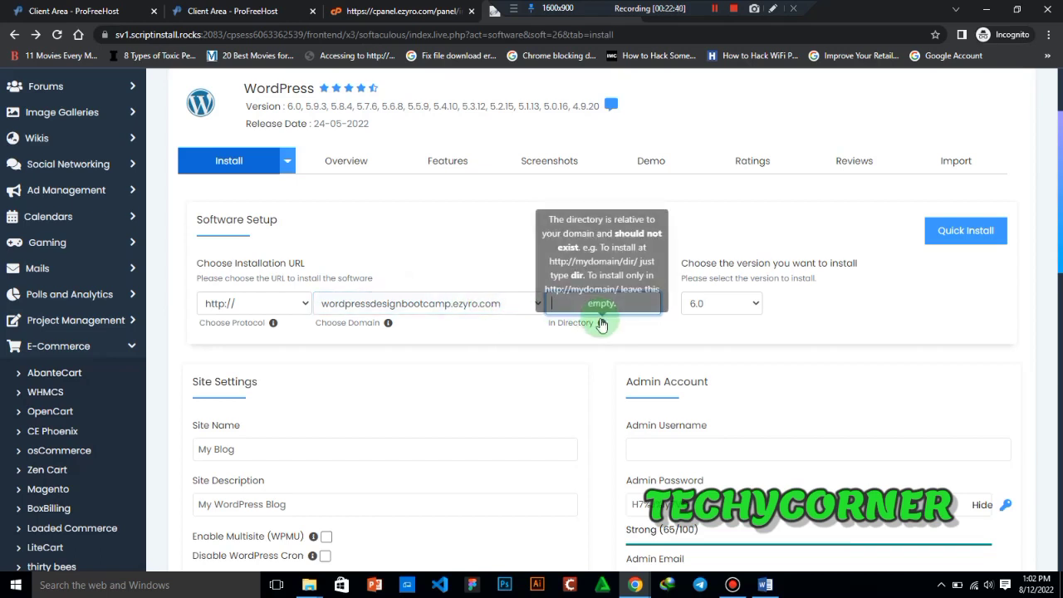
mouse_move(601, 328)
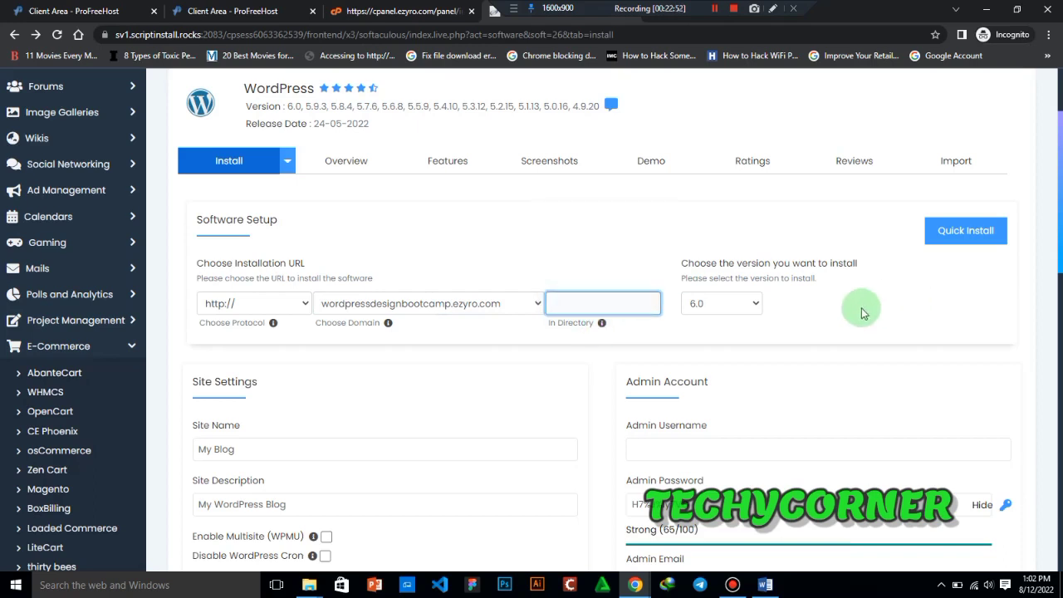
- Select 6.0 as the WordPress version to install
click(719, 309)
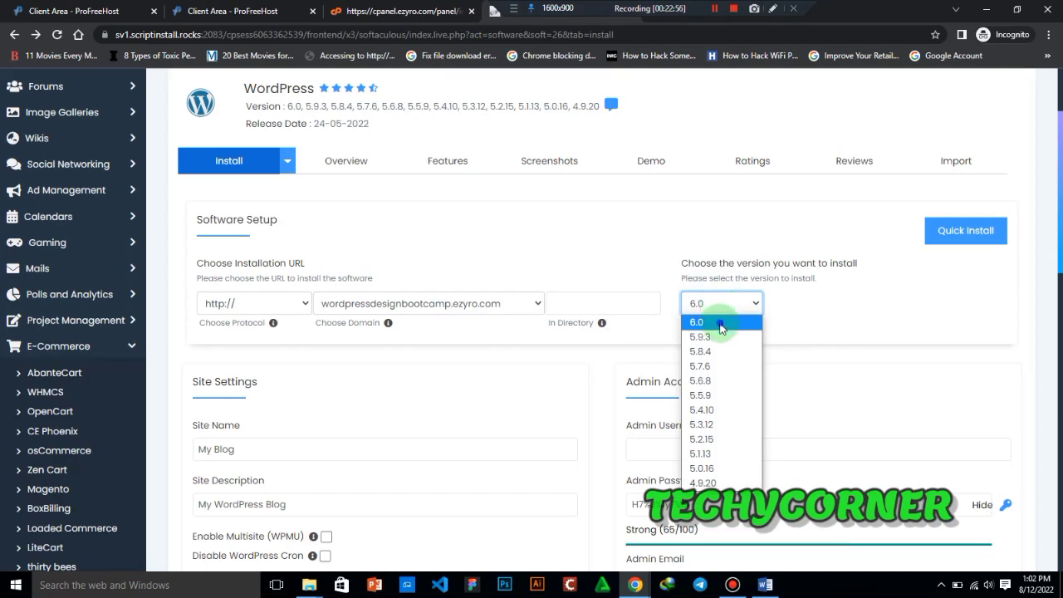
click(720, 322)
- Replace the default site name with Wordpressdesignbootcamp in the Site Settings section
scroll(601, 343, down, 3)
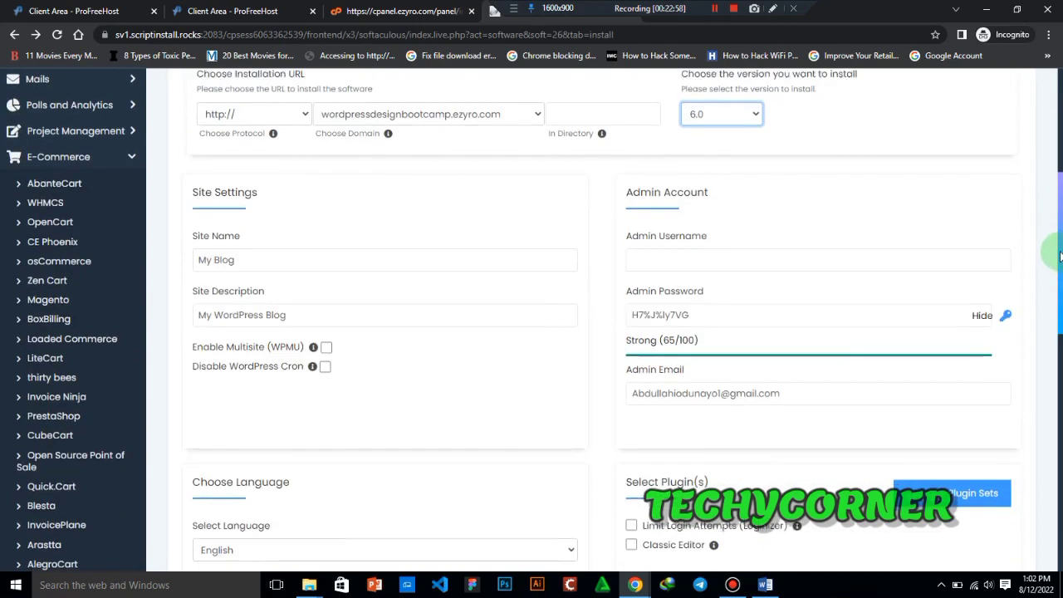
click(240, 253)
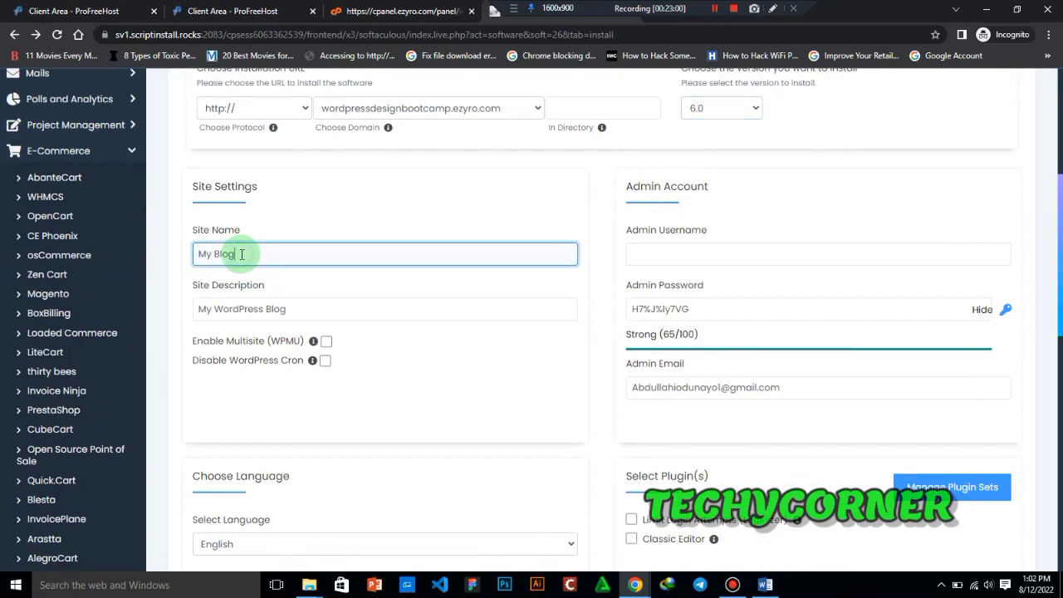
drag(241, 253, 178, 254)
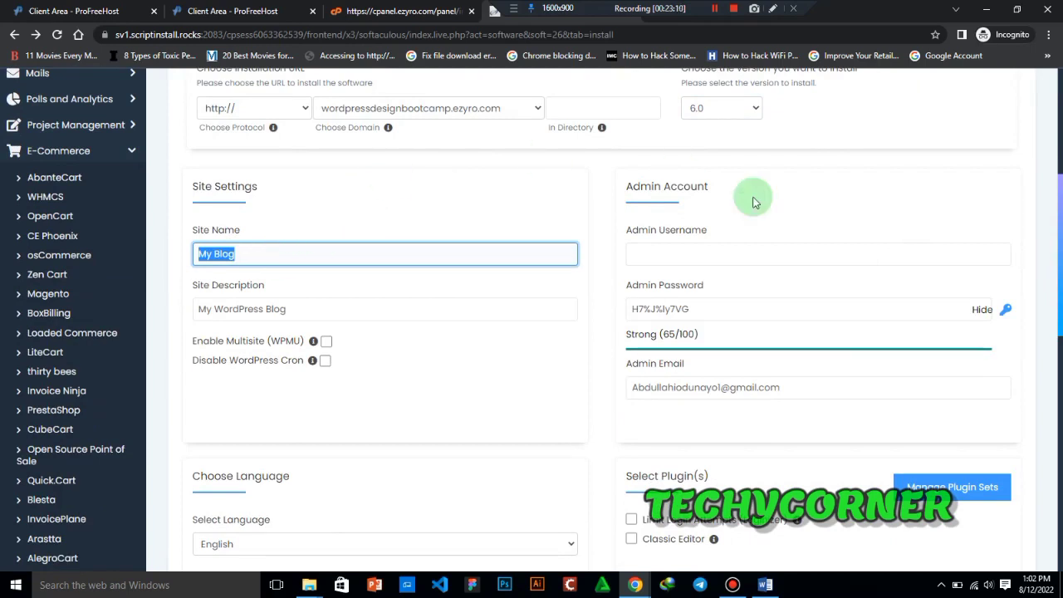
drag(1056, 299, 1054, 241)
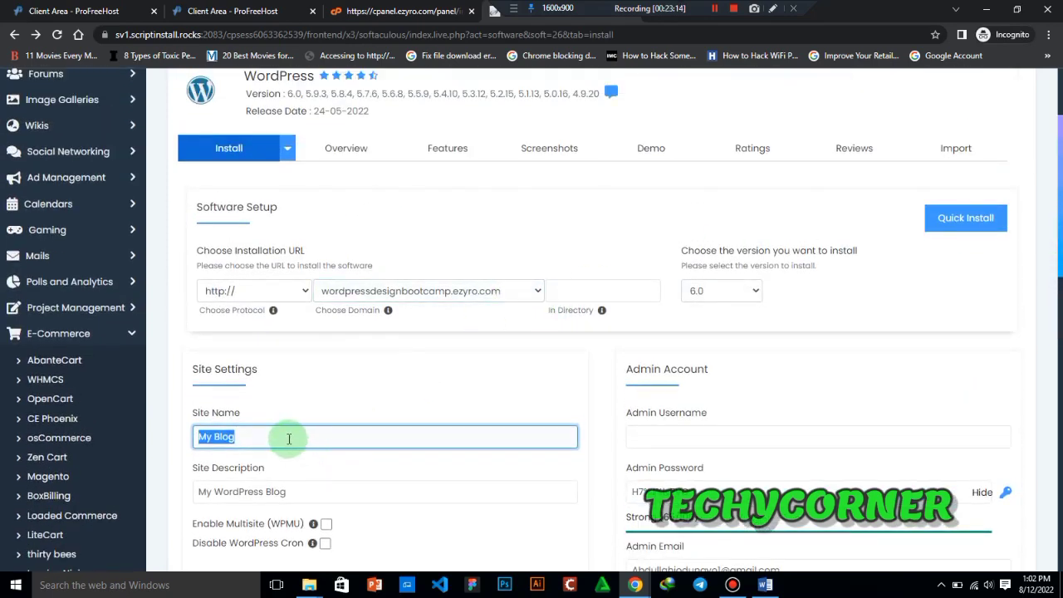
text(Wordpre)
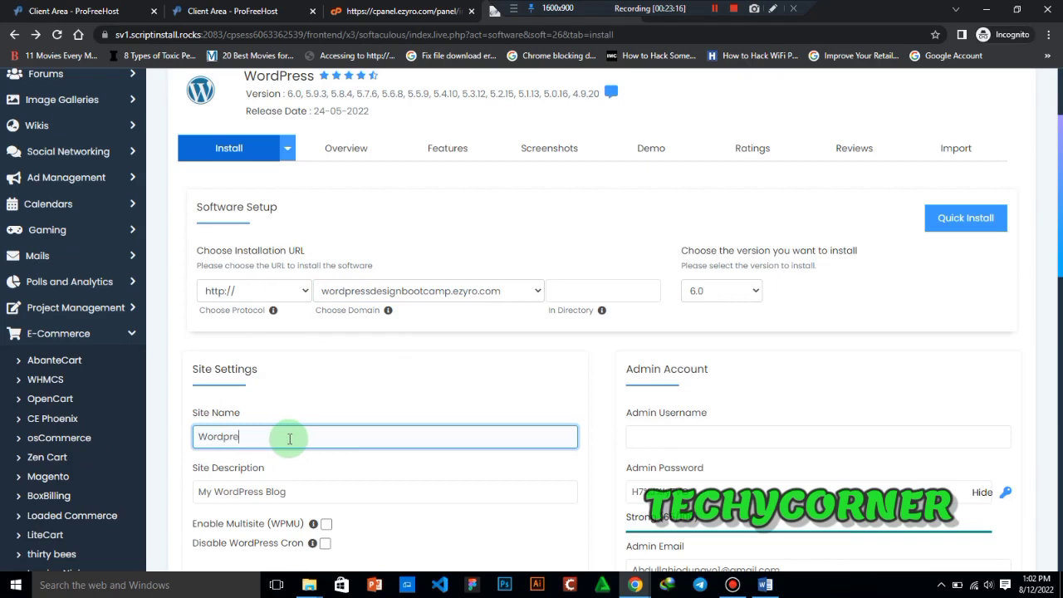
text(ssdesignbootcamp)
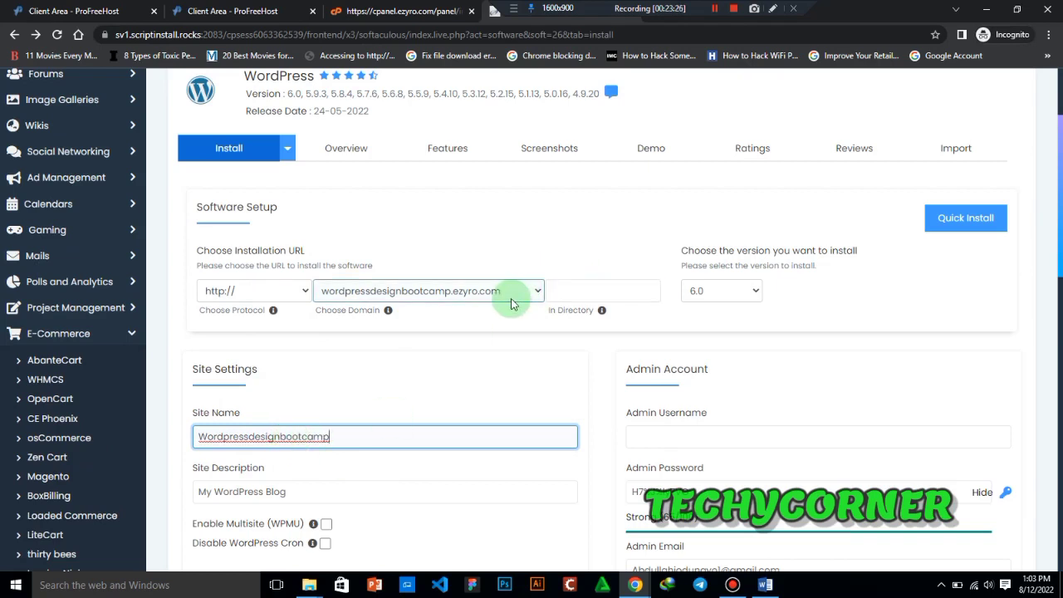
- Change the site description to "My WordPress At its best", with single spaces between the words
click(300, 492)
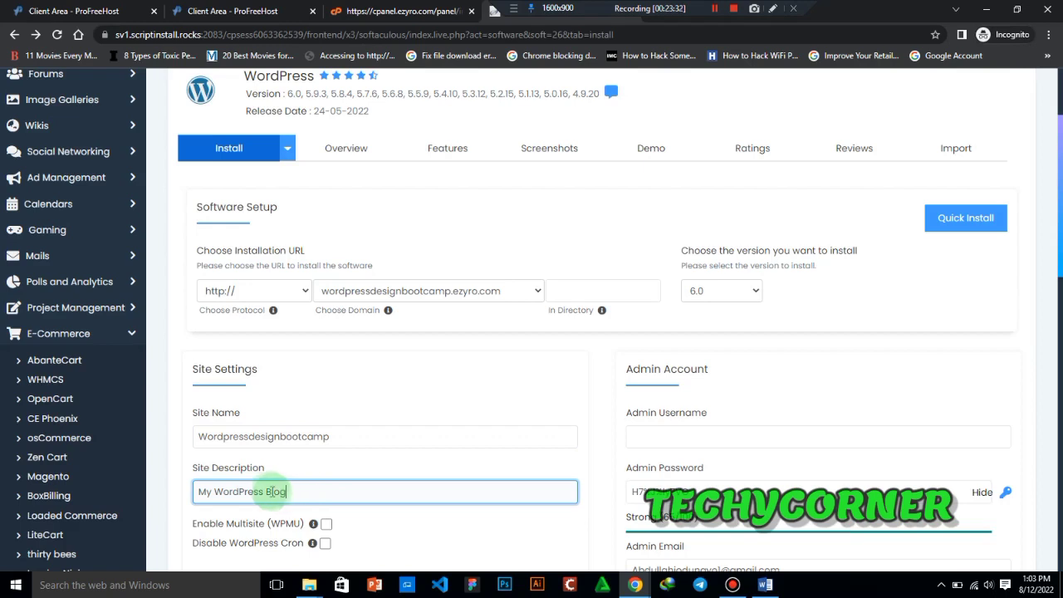
drag(266, 492, 288, 493)
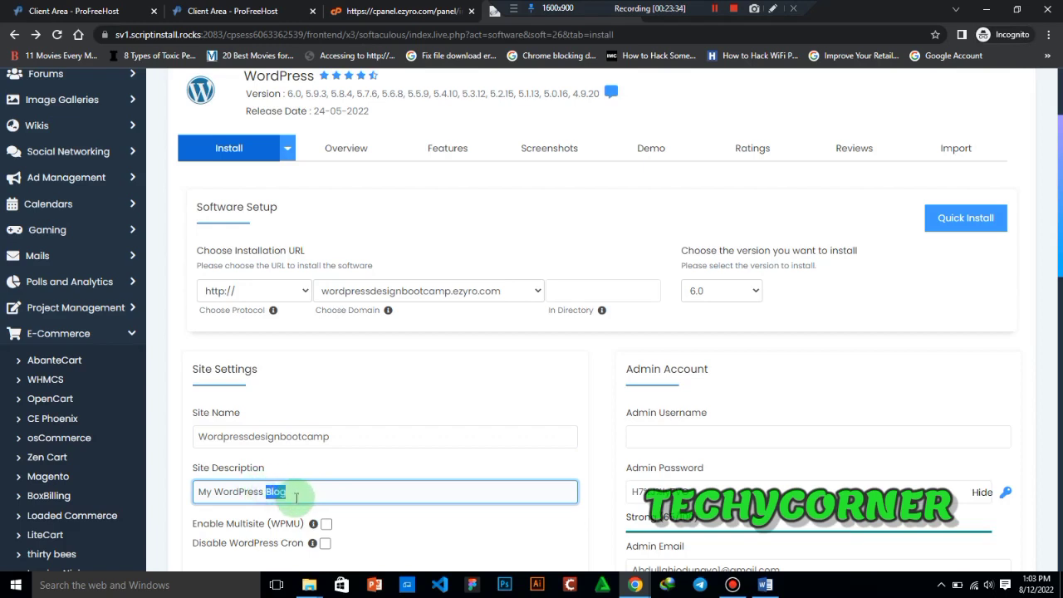
key(BackSpace)
text(At)
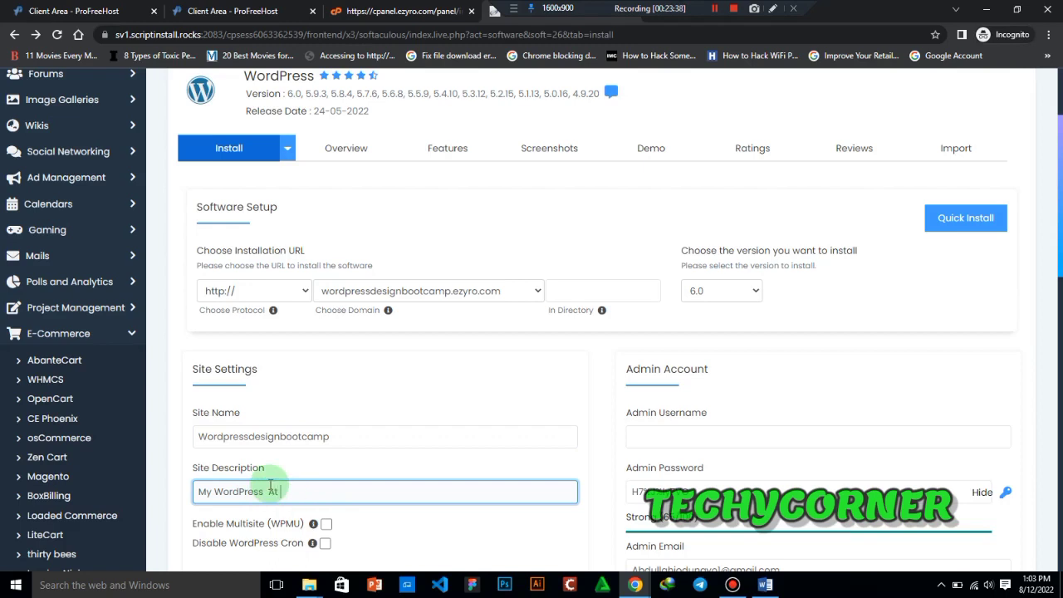
text( its best)
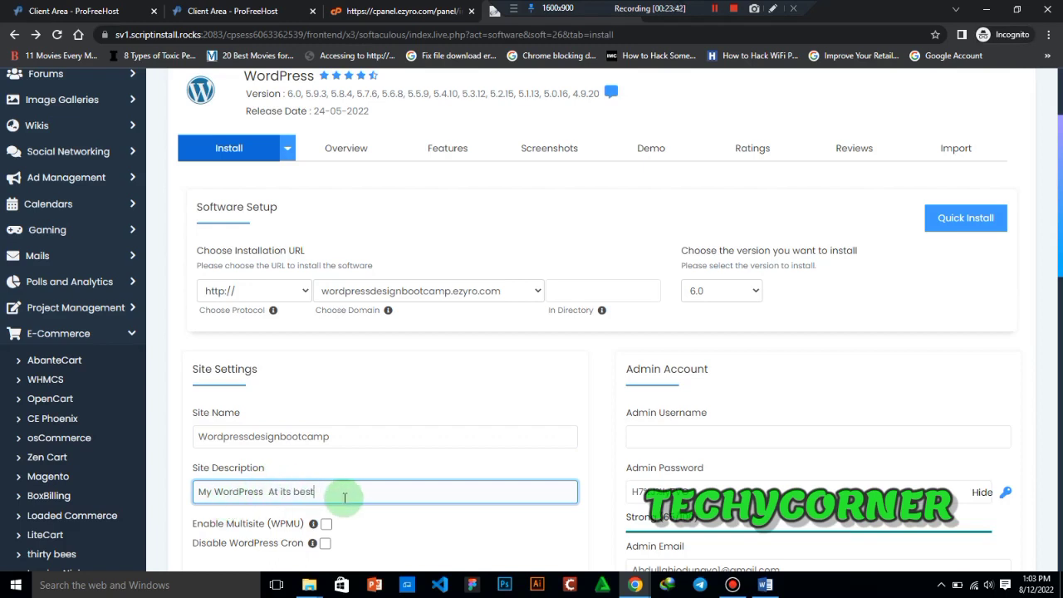
click(270, 491)
key(BackSpace)
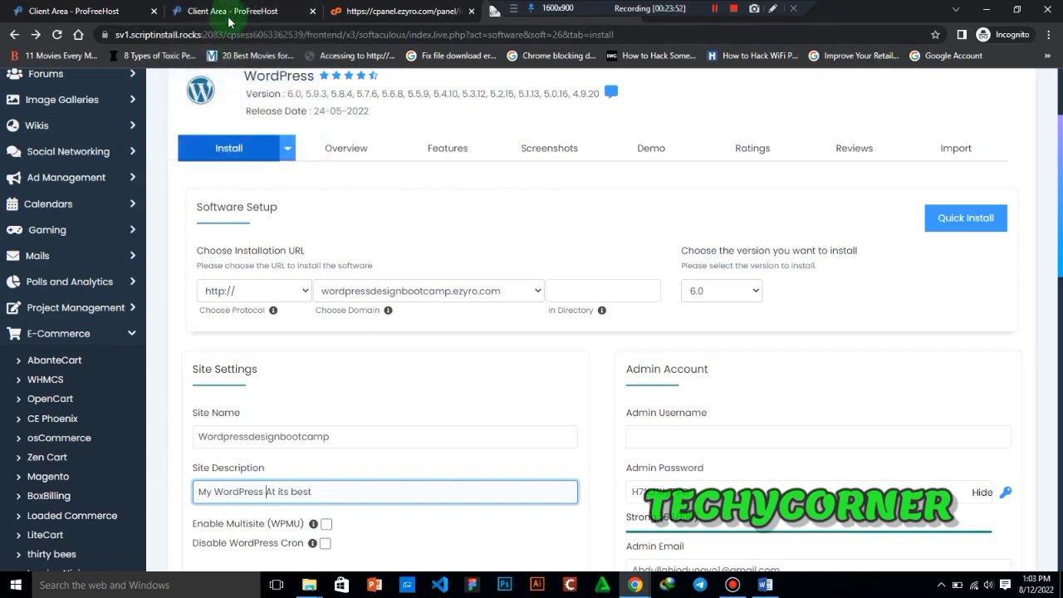
- Switch to the other Chrome window to view the budultech.ezyro.com site, and return to the WordPress installation form
drag(593, 6, 728, 7)
mouse_move(631, 581)
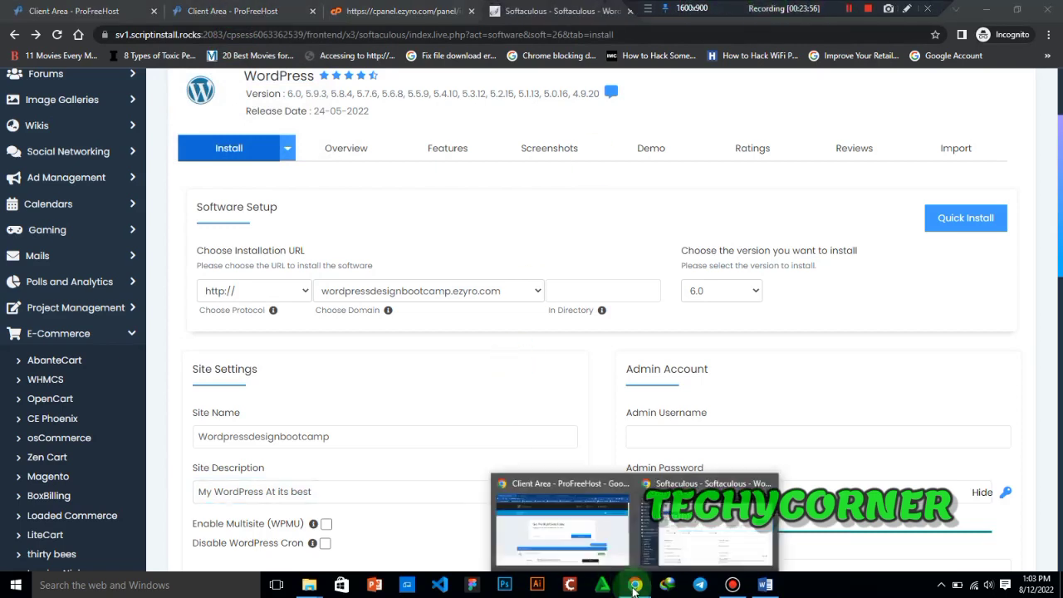
click(568, 544)
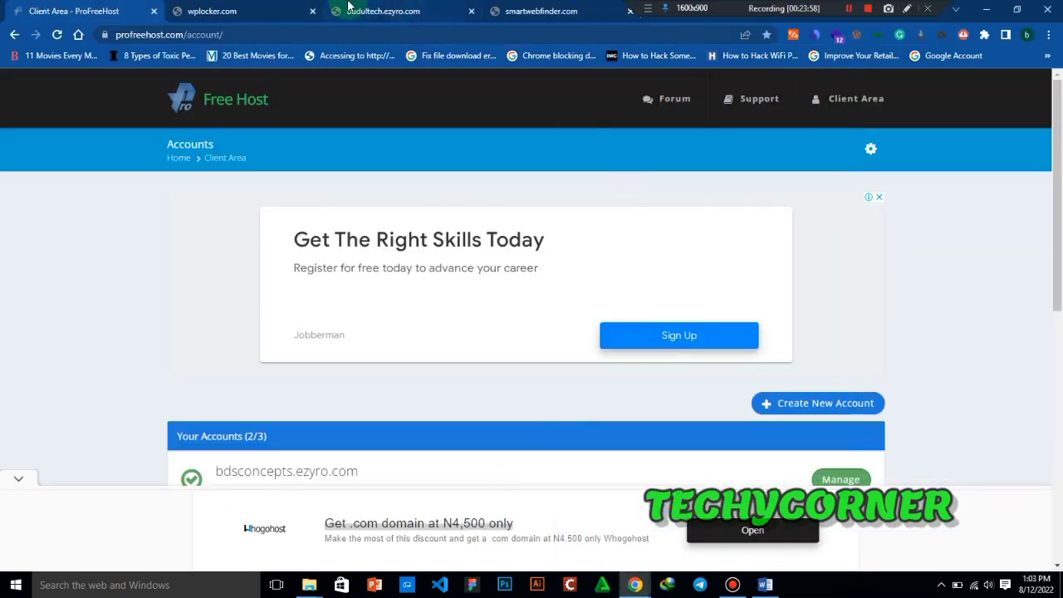
click(393, 7)
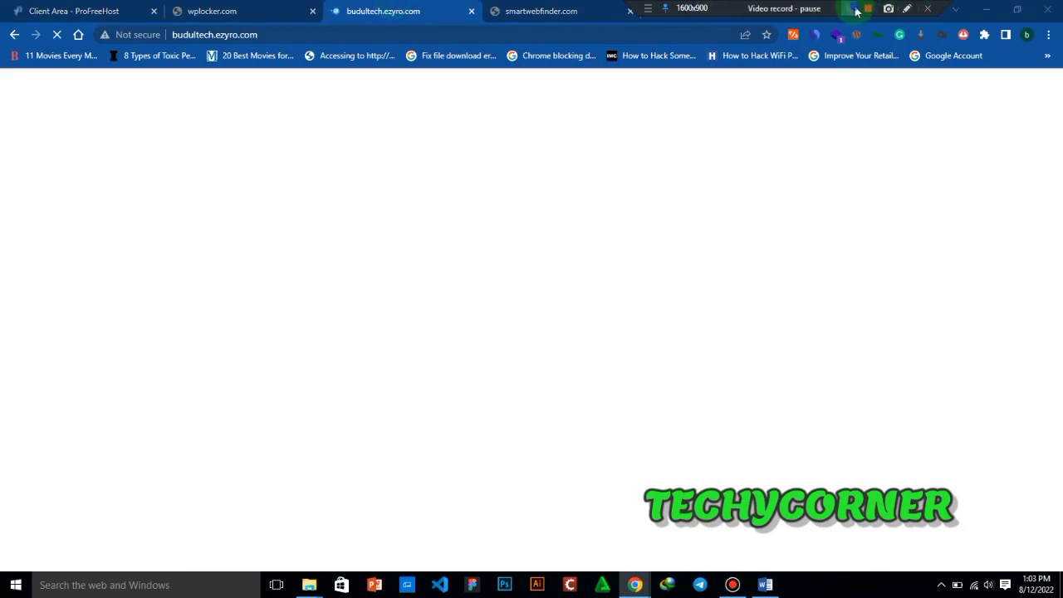
click(810, 418)
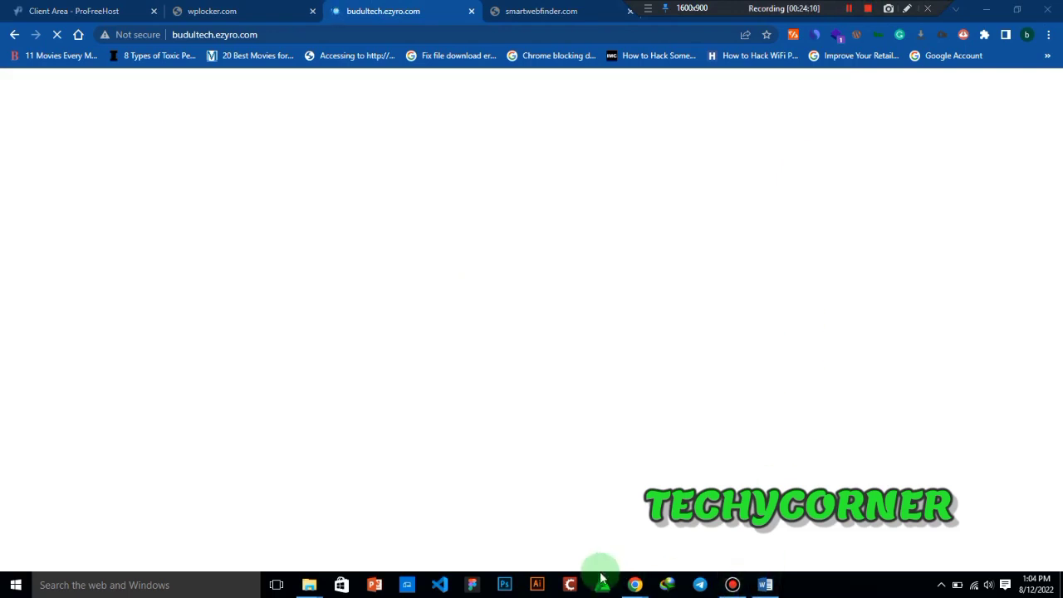
mouse_move(635, 581)
click(704, 540)
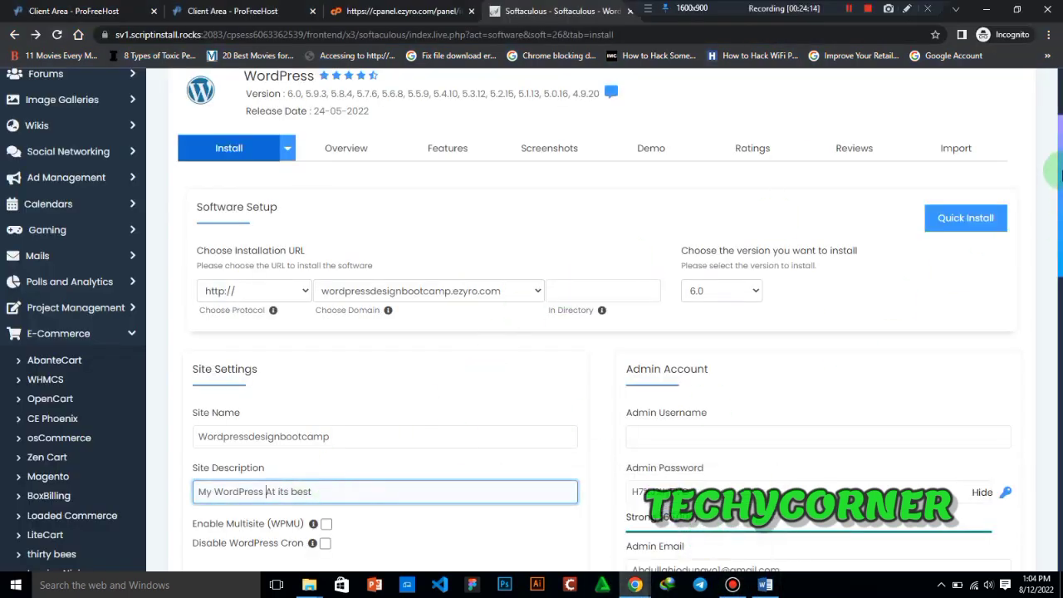
- Start editing the Admin Username field in the Admin Account section
drag(1059, 170, 1060, 220)
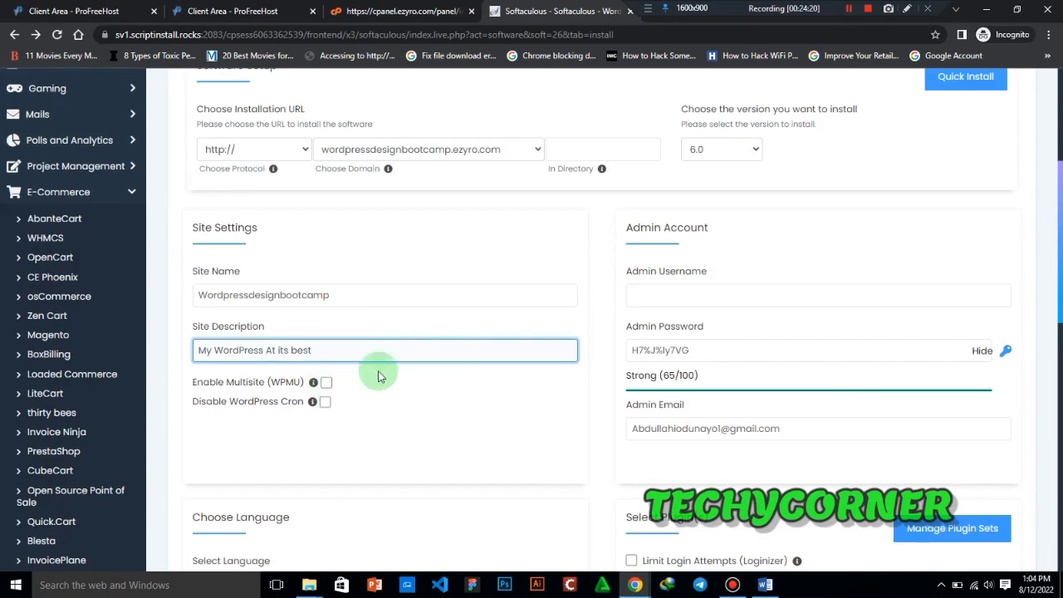
click(769, 301)
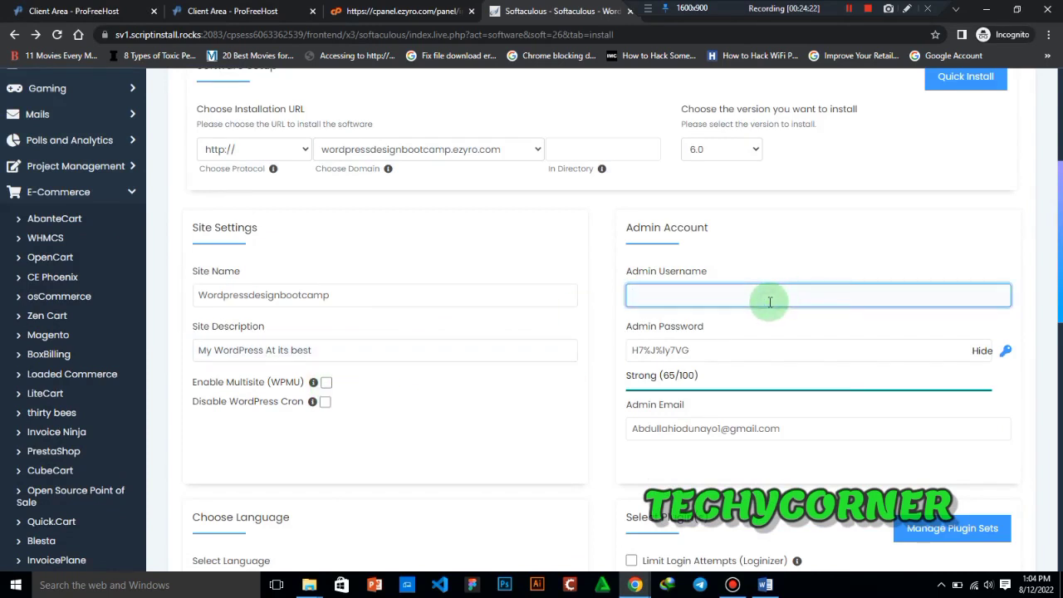
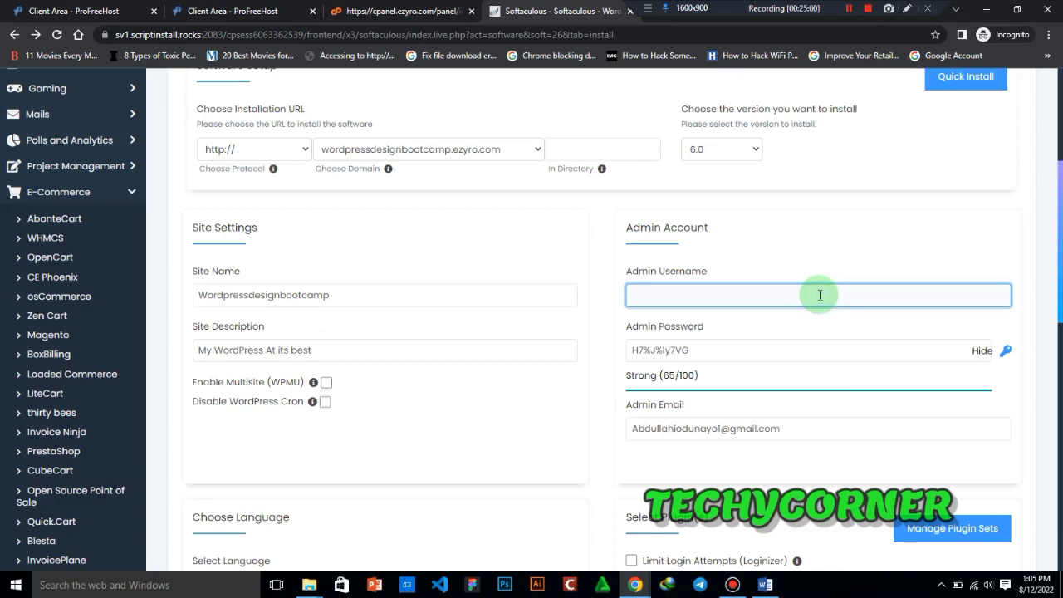
- Set the admin username to Admin and check the strength rating of the admin password
text(Admin)
click(926, 352)
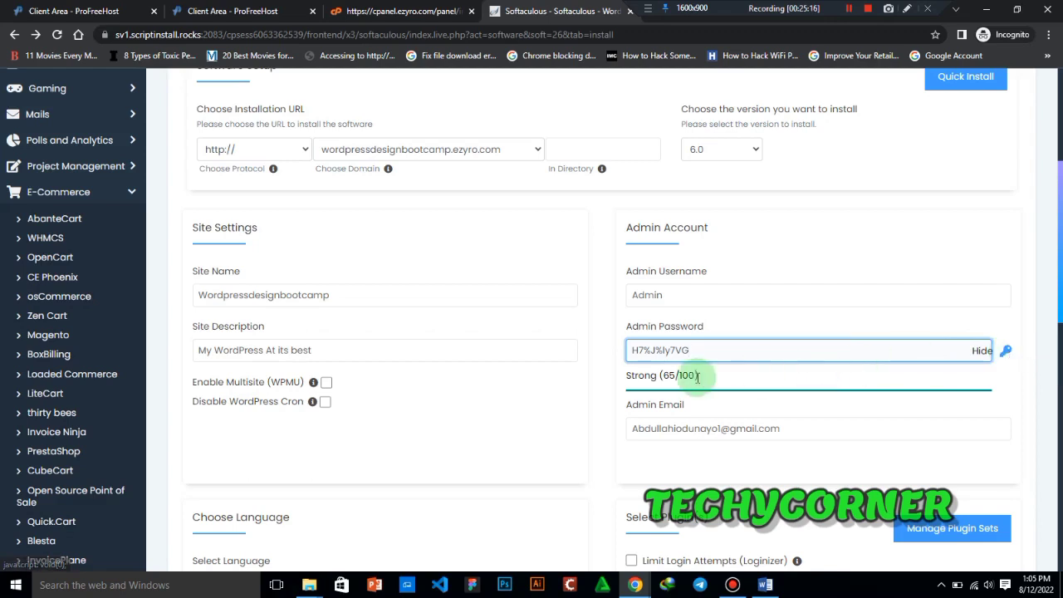
drag(655, 375, 705, 382)
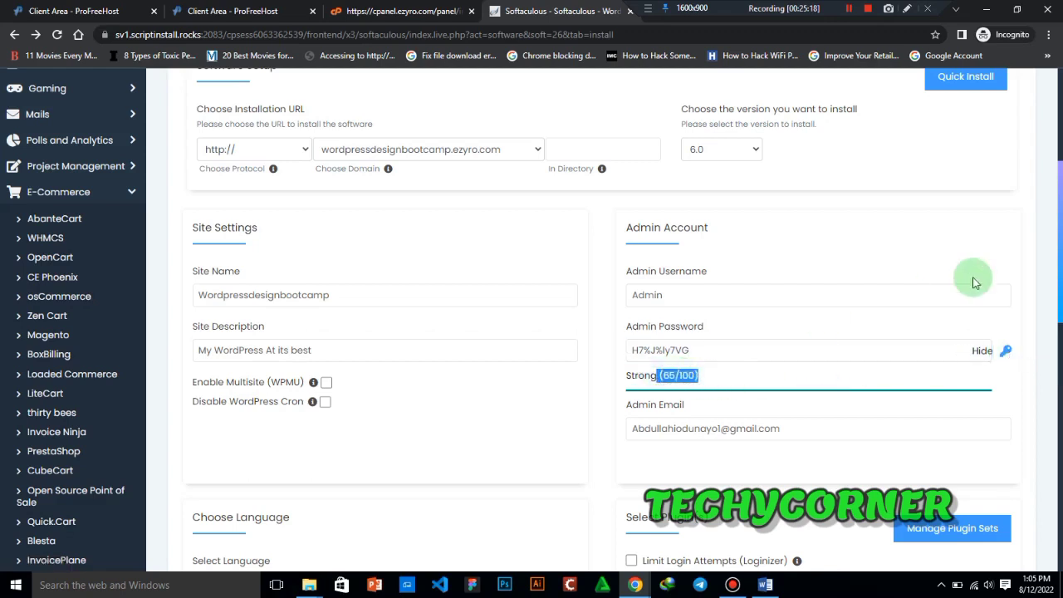
- Generate new random admin passwords, showing and hiding the Admin Password value to compare them
click(1006, 352)
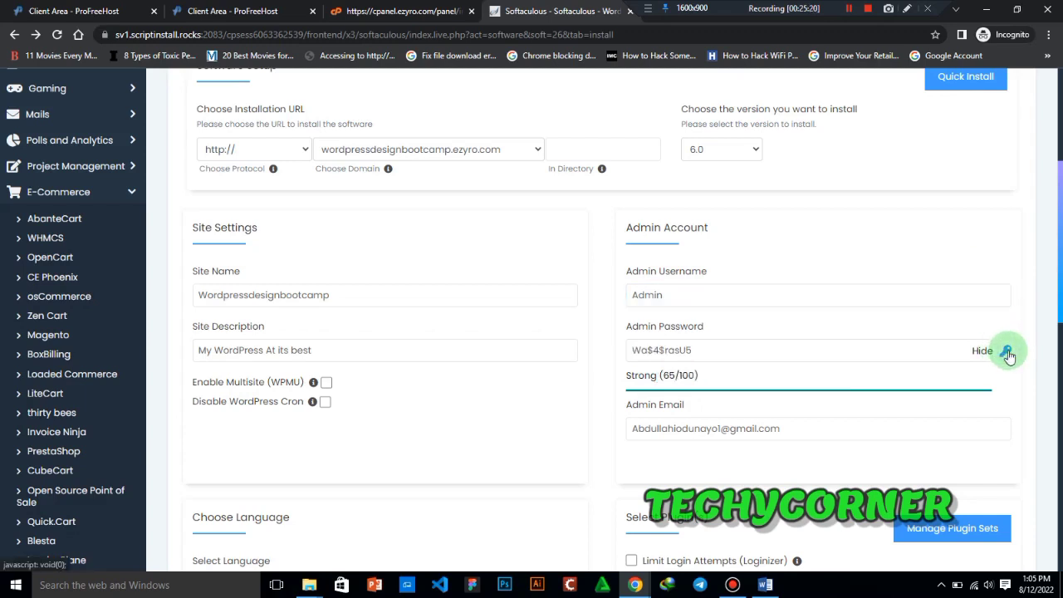
click(719, 351)
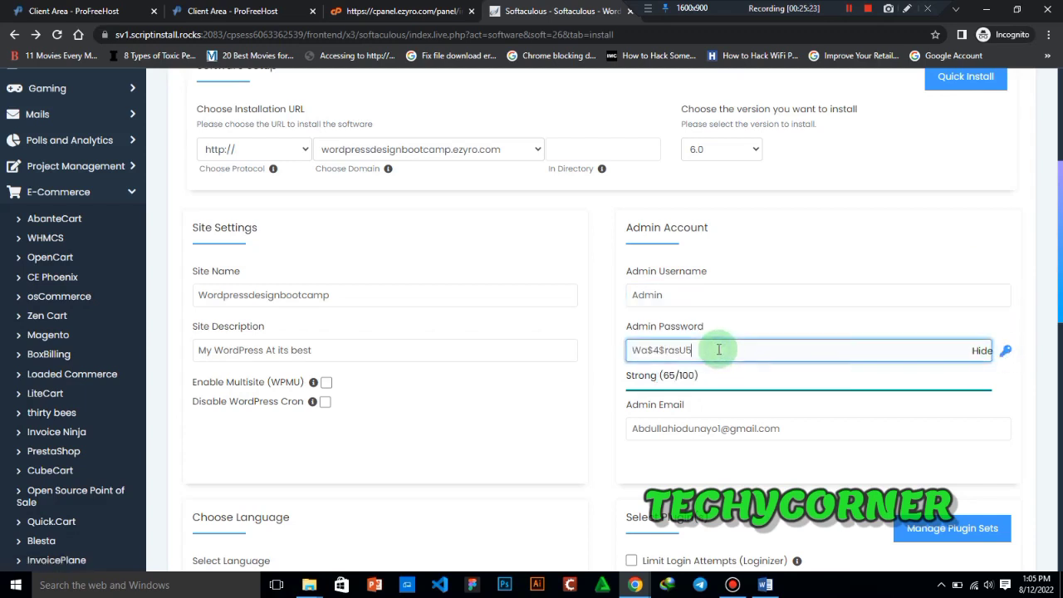
click(981, 349)
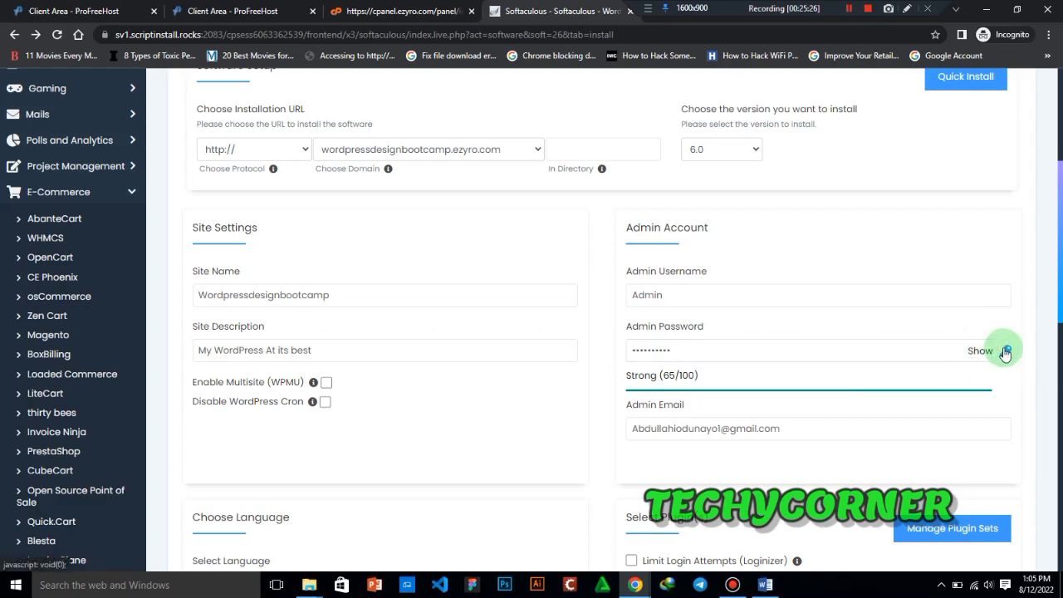
click(982, 351)
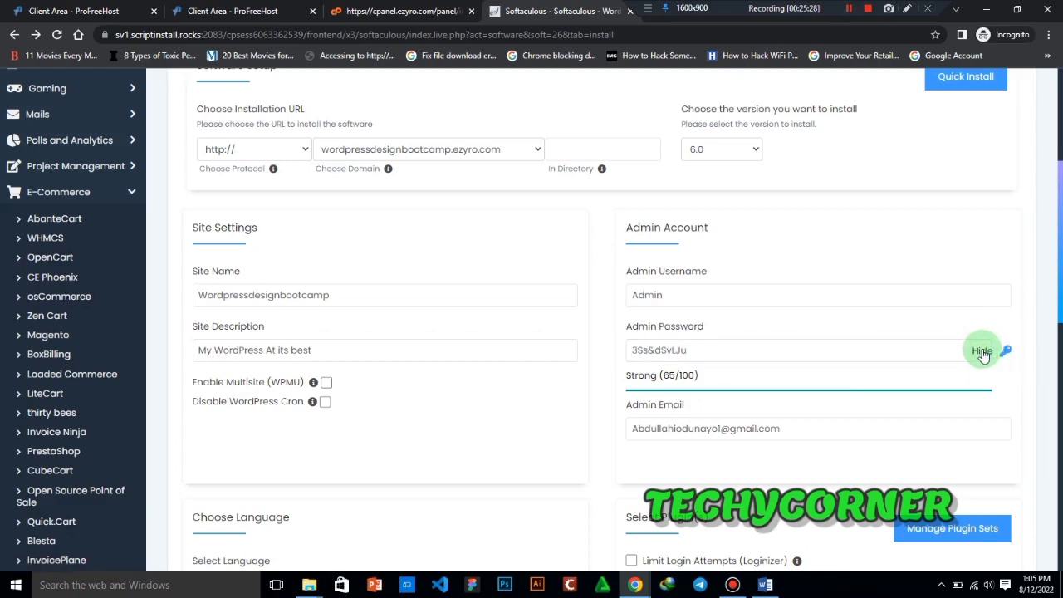
click(981, 352)
click(1008, 350)
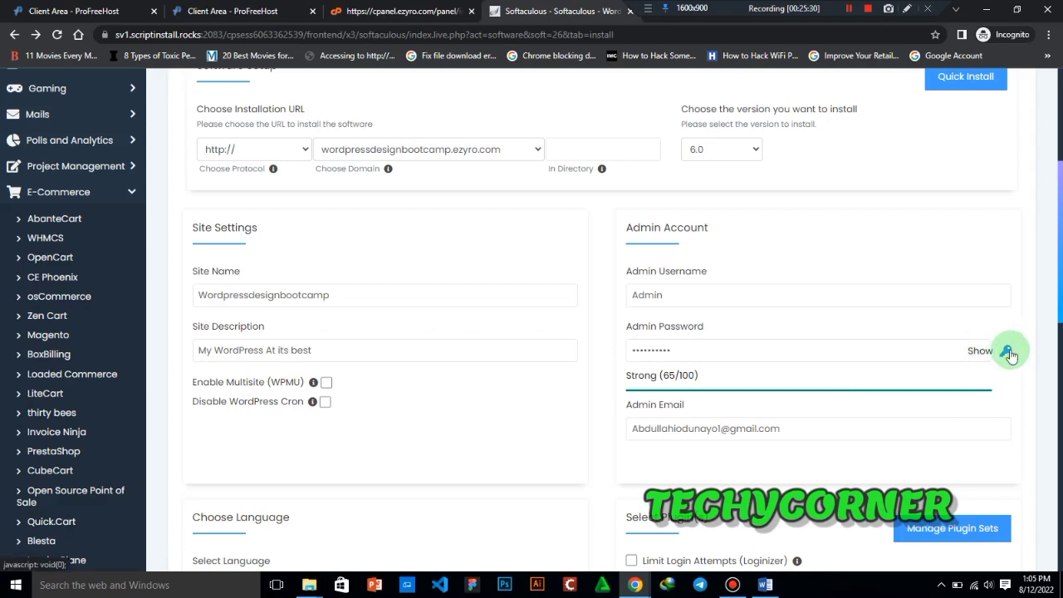
- Reveal the generated admin password, copy it to the clipboard, and hide it again
click(748, 354)
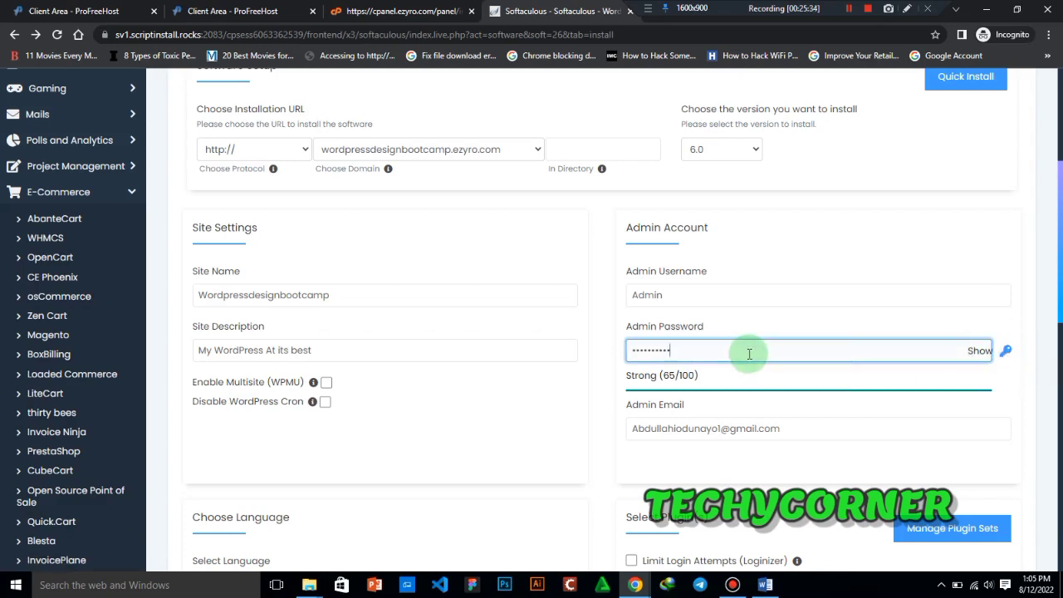
drag(748, 353, 630, 349)
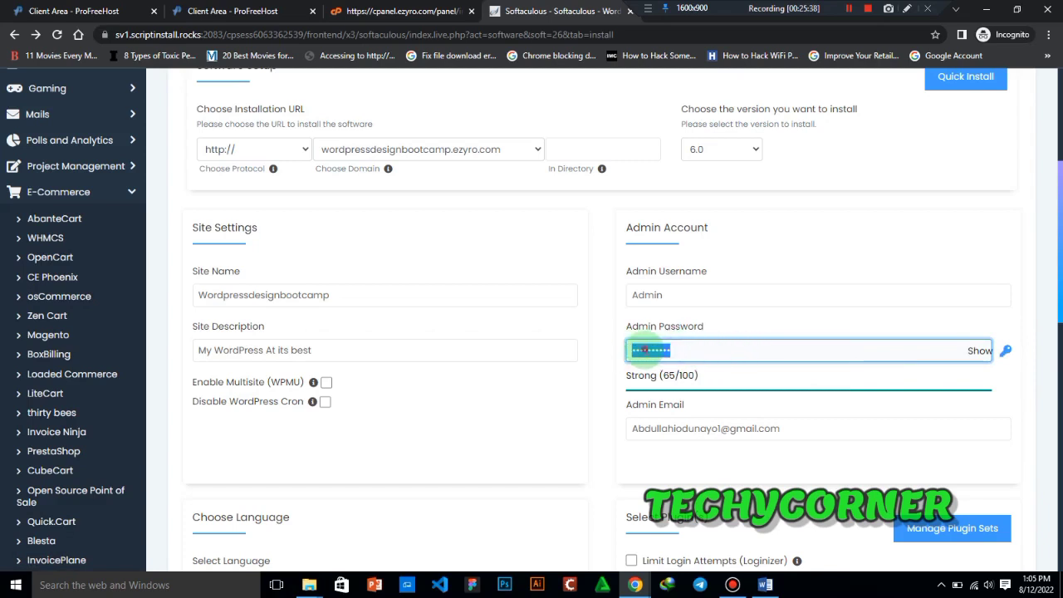
right_click(644, 349)
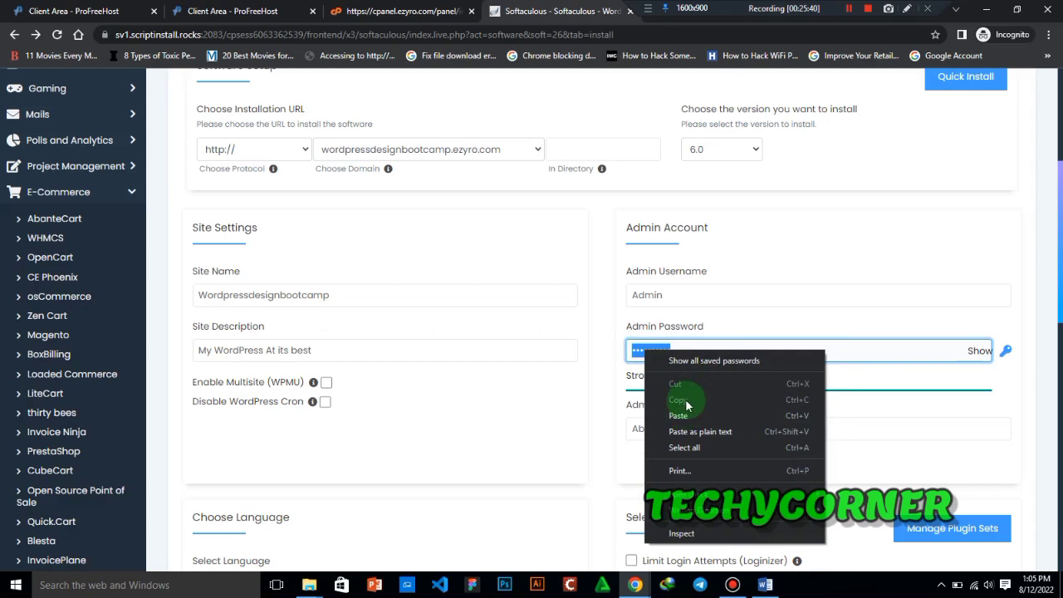
click(1004, 396)
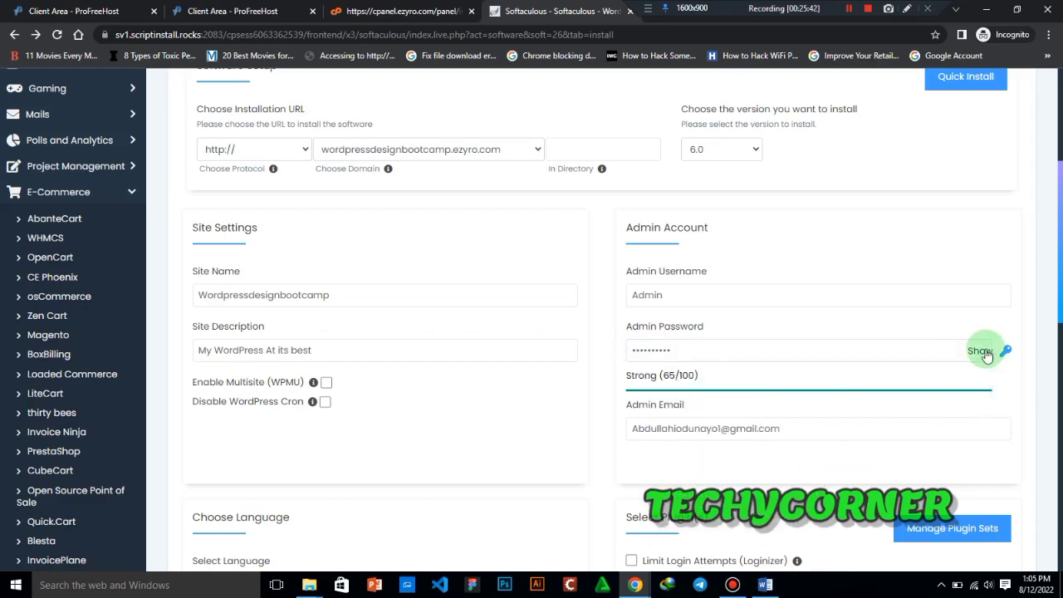
click(980, 350)
drag(700, 350, 622, 350)
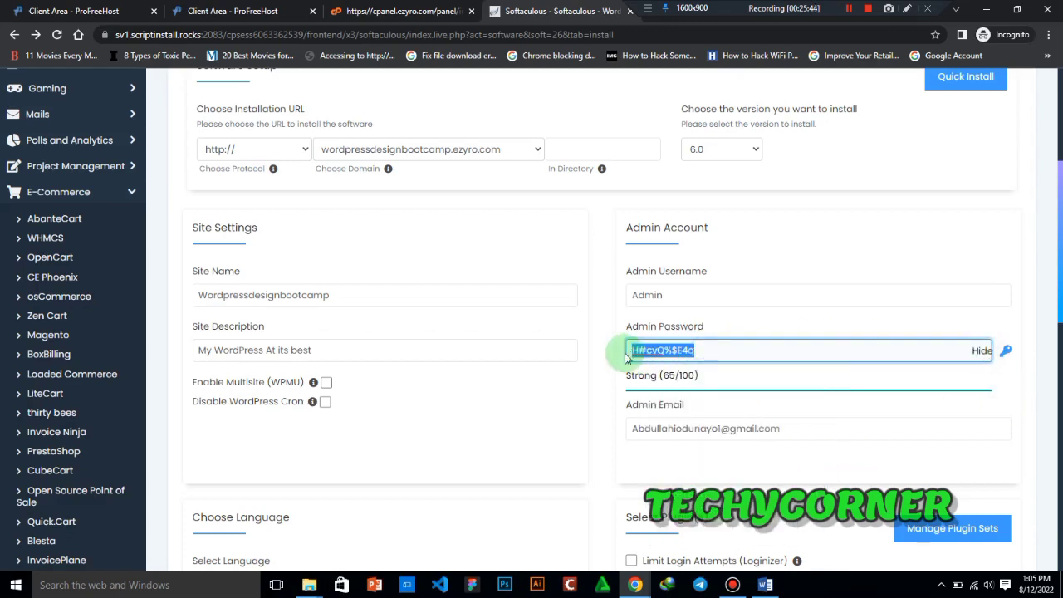
right_click(651, 350)
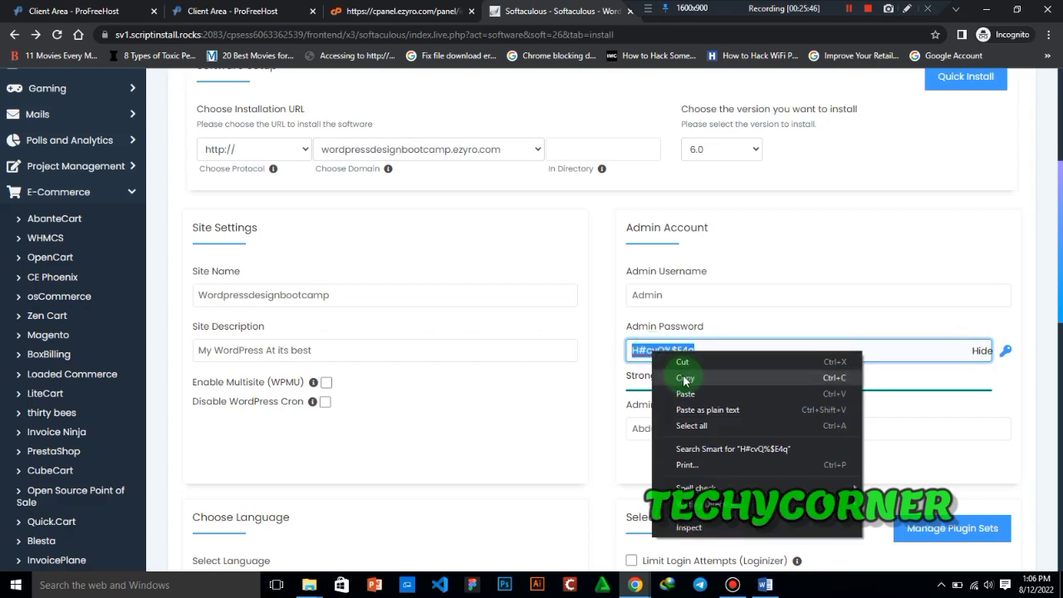
click(684, 379)
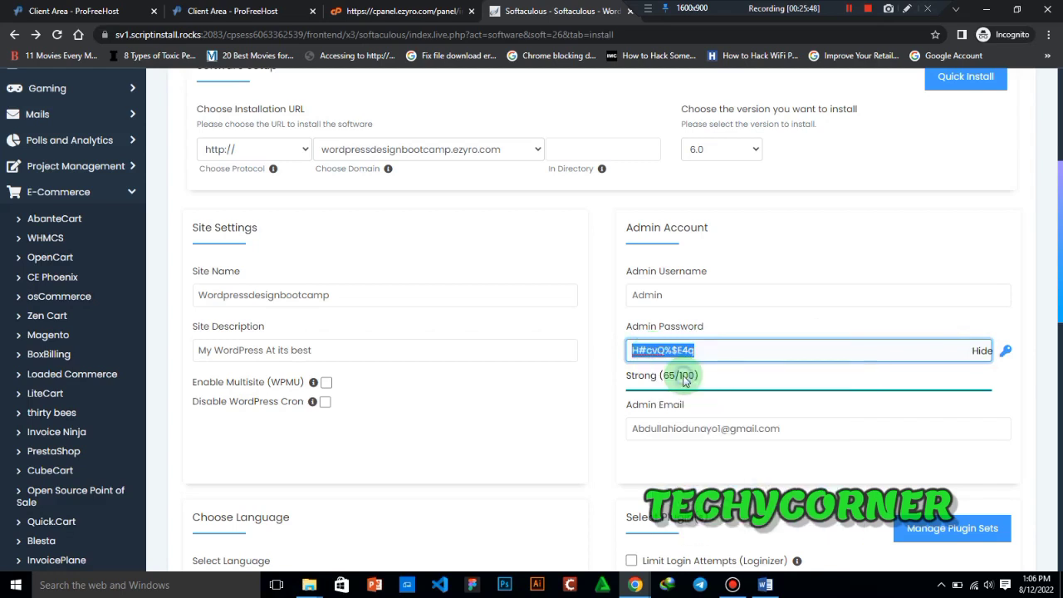
click(983, 352)
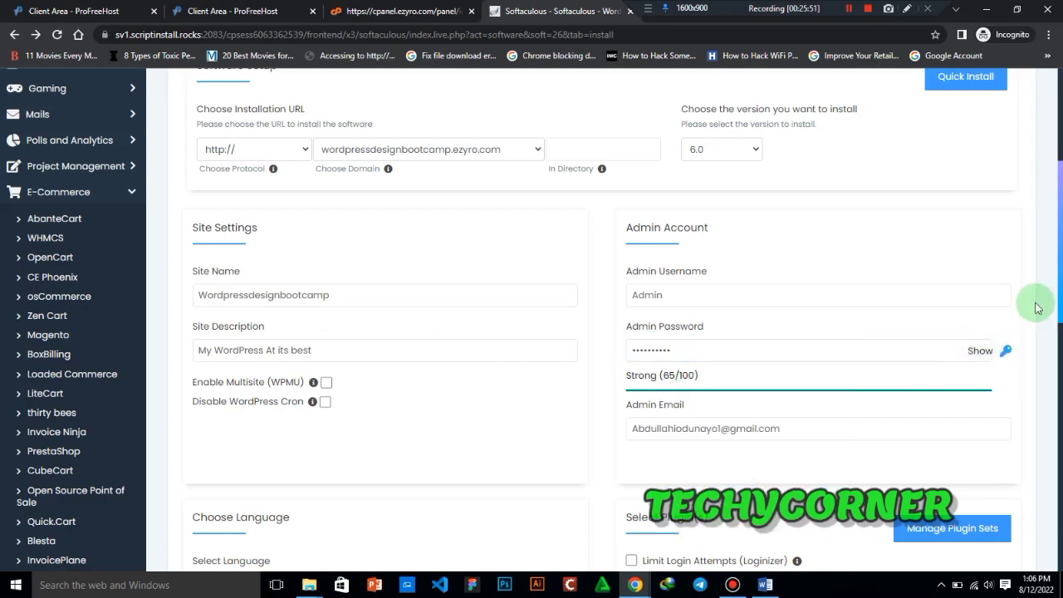
- Review the admin email, the available languages, the plugin choices and the Advanced Options section of the form
scroll(1054, 323, down, 1)
scroll(764, 348, up, 1)
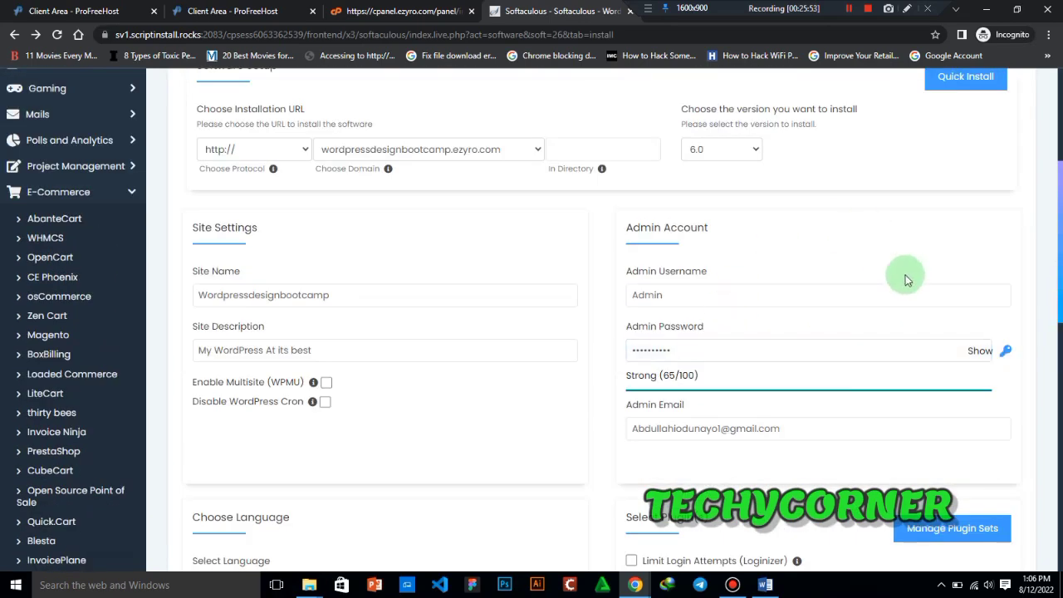
scroll(1055, 299, down, 1)
scroll(1056, 295, down, 1)
click(778, 273)
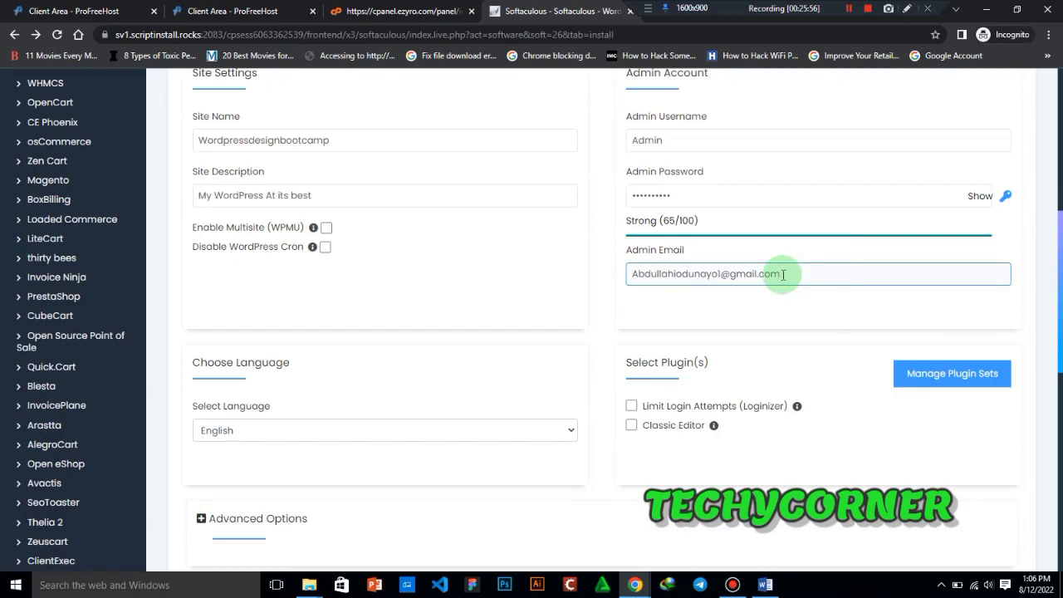
drag(782, 273, 635, 275)
click(660, 317)
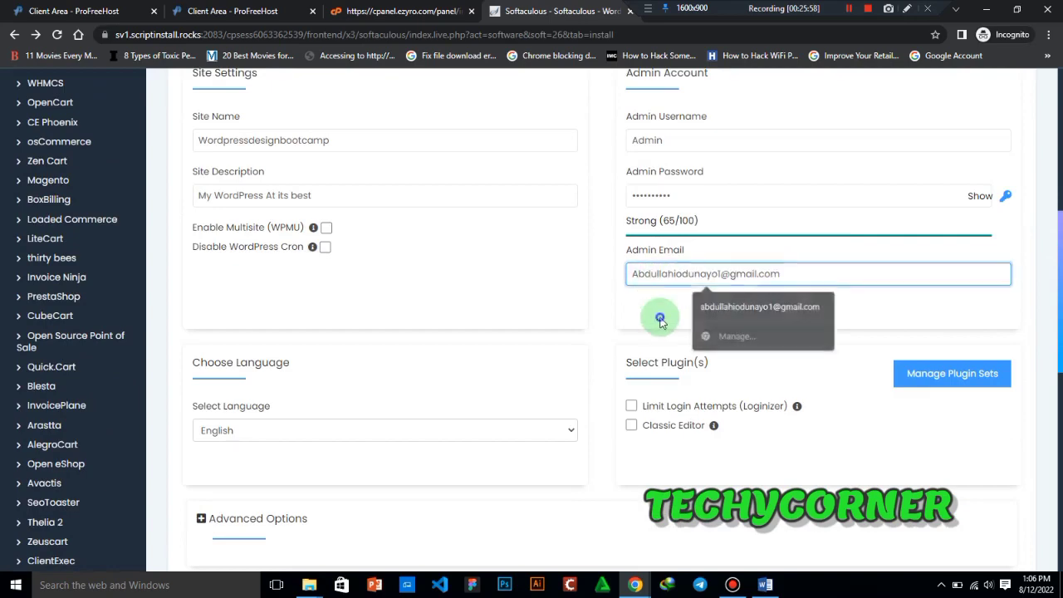
scroll(635, 257, down, 3)
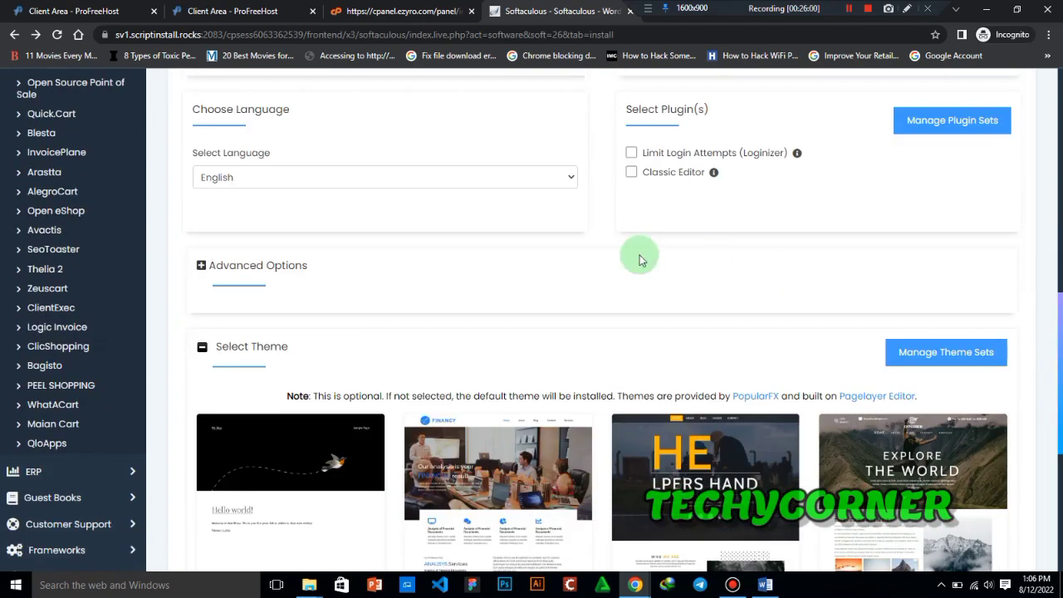
click(504, 181)
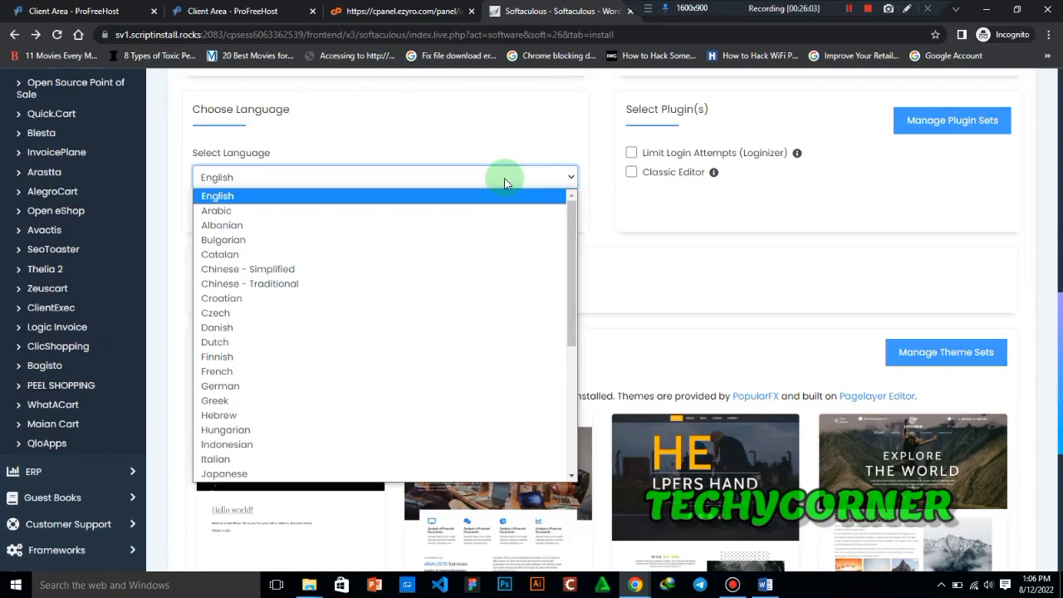
click(591, 160)
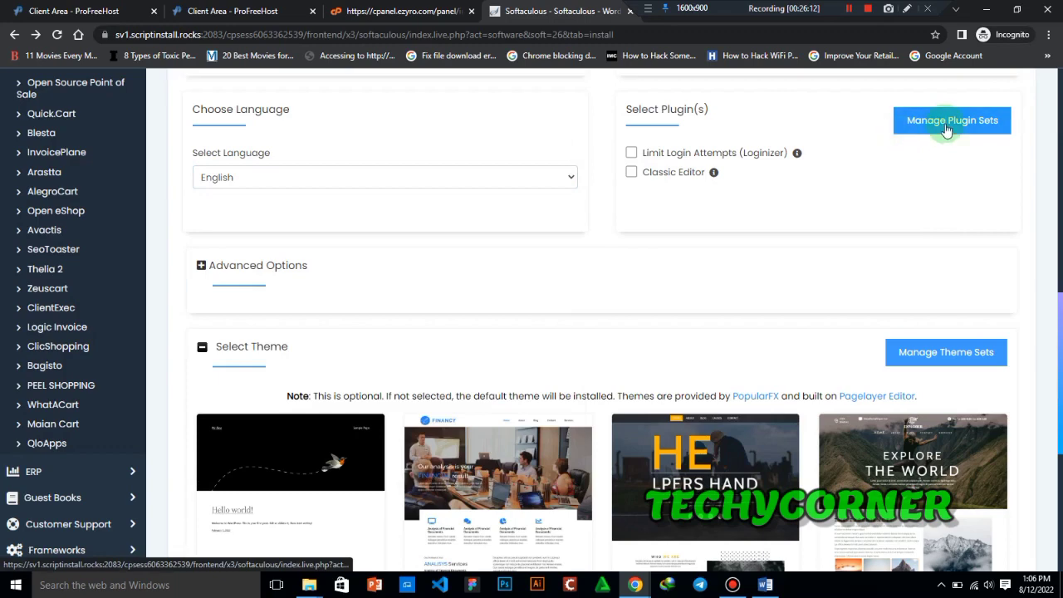
click(201, 265)
click(201, 267)
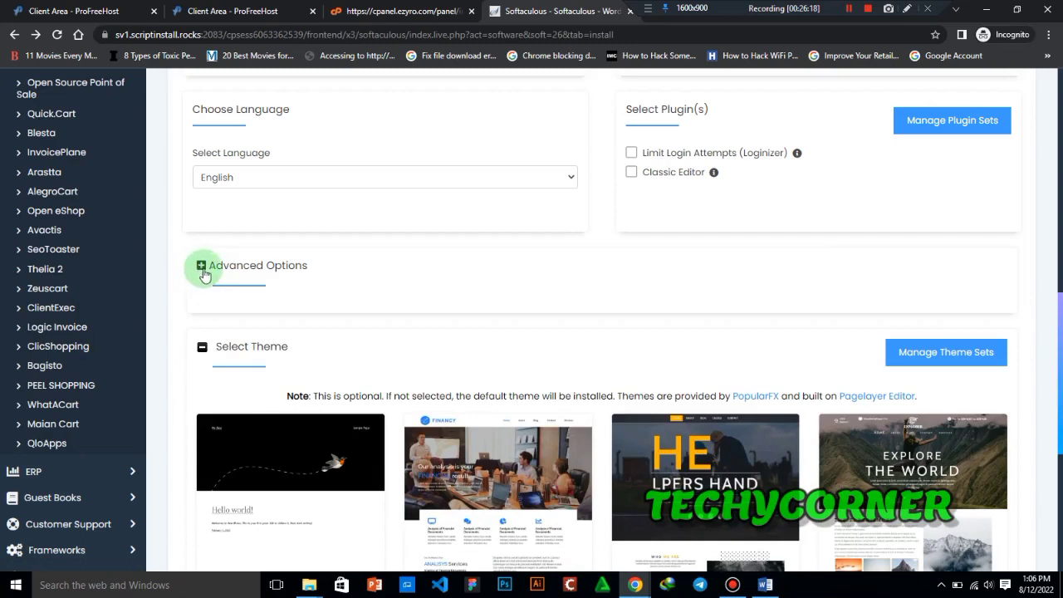
- Collapse the Select Theme section and try to install WordPress with the entered settings
click(203, 349)
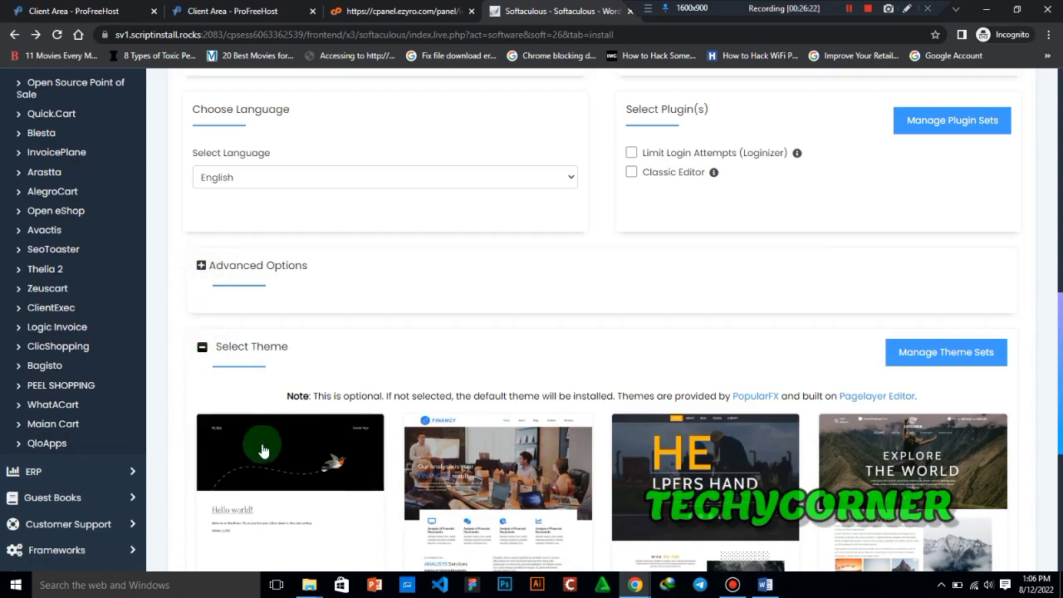
click(202, 349)
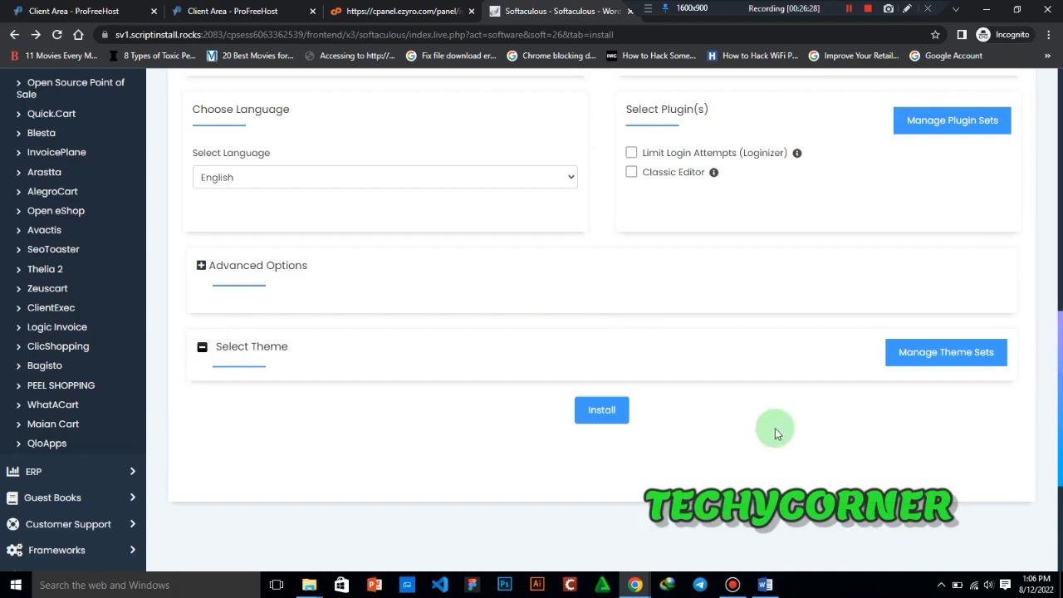
click(599, 413)
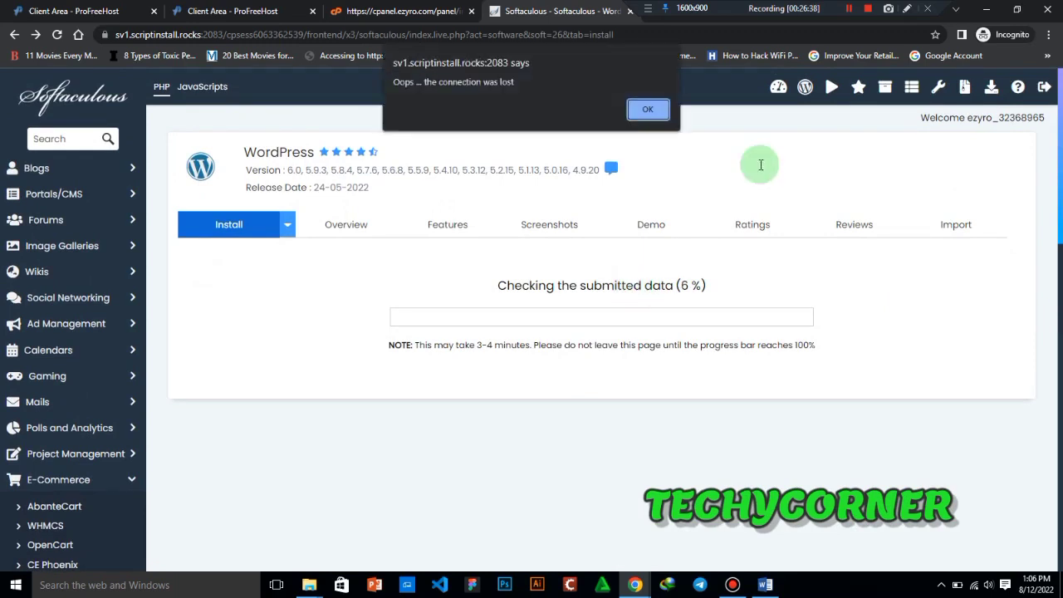
click(648, 111)
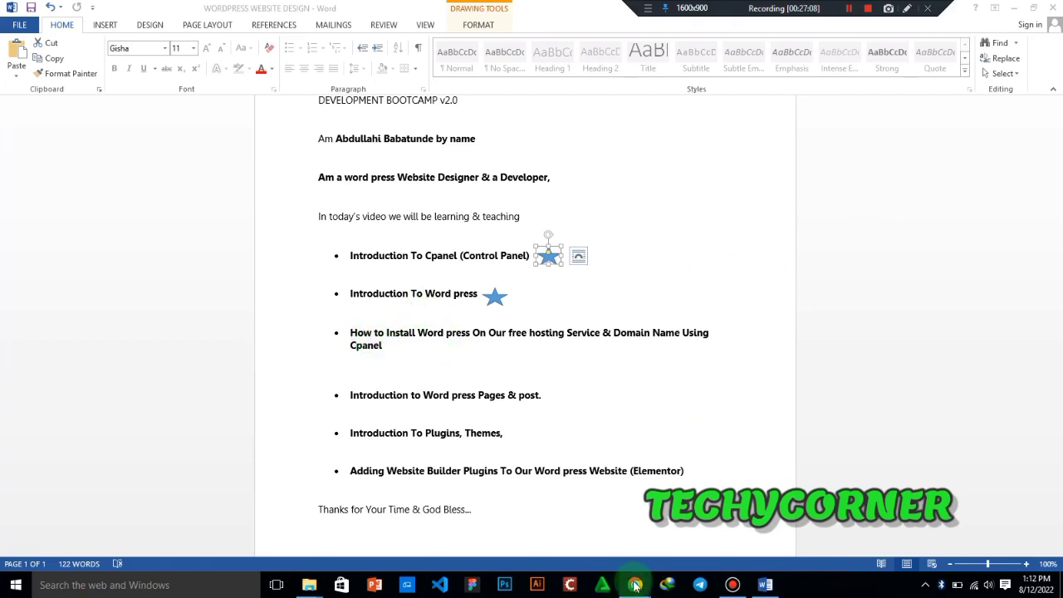
- Switch from Word to the incognito Chrome window with Softaculous and open the WordPress installation form
mouse_move(634, 584)
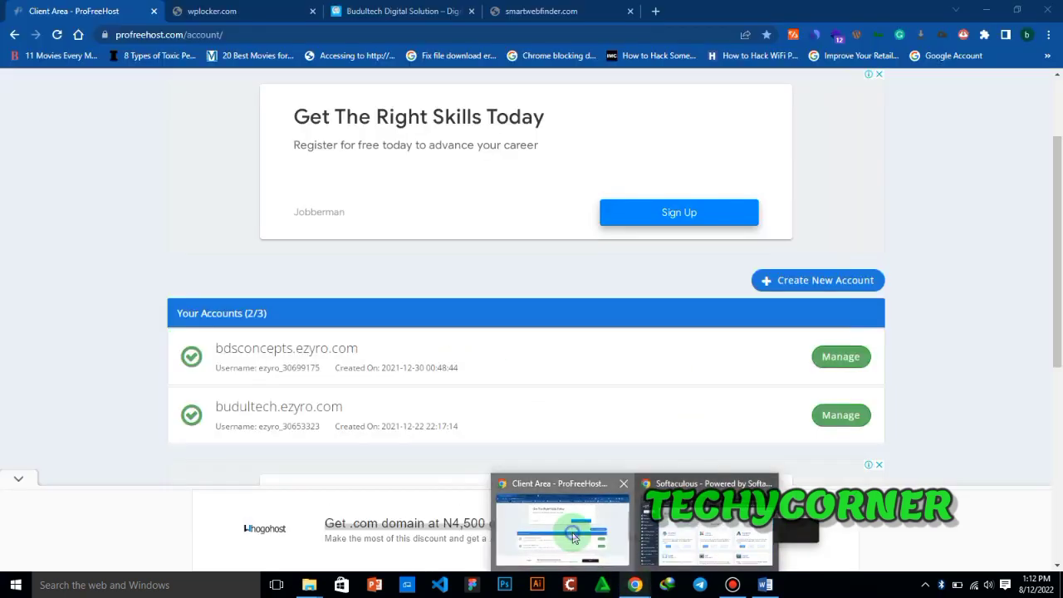
click(572, 536)
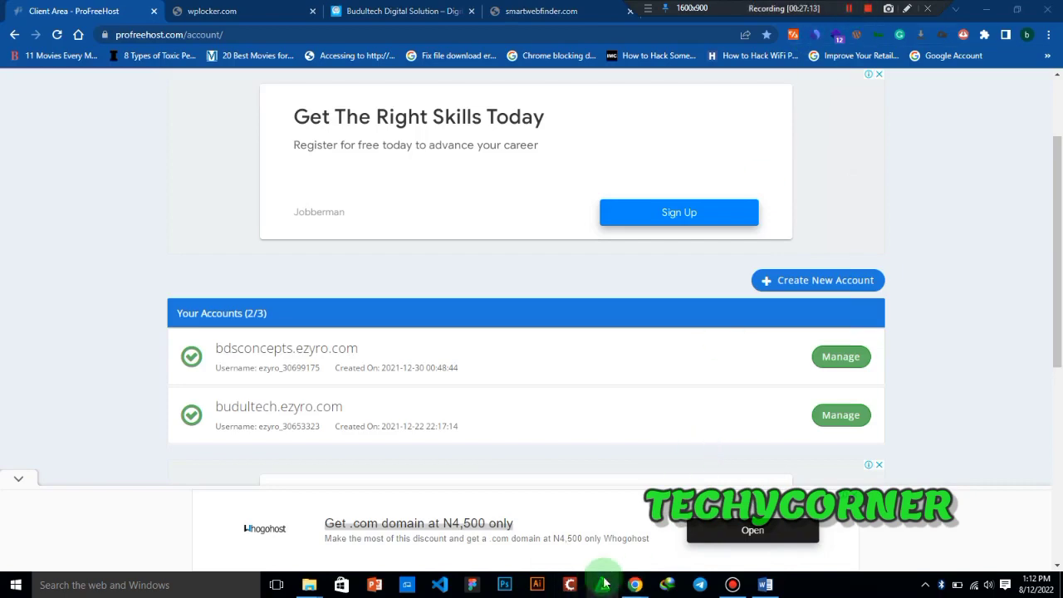
mouse_move(634, 585)
click(697, 523)
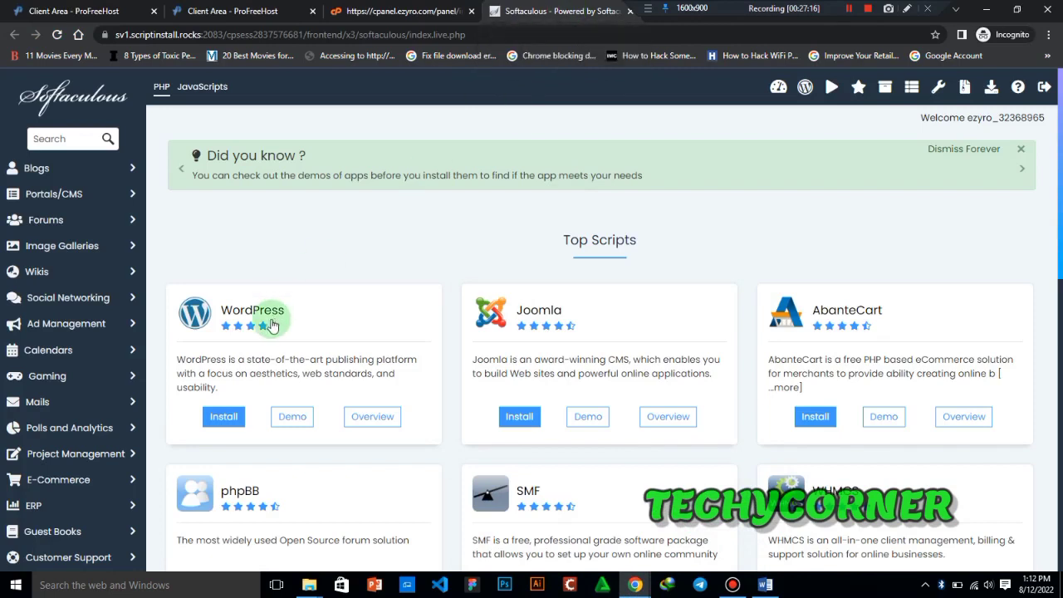
click(227, 417)
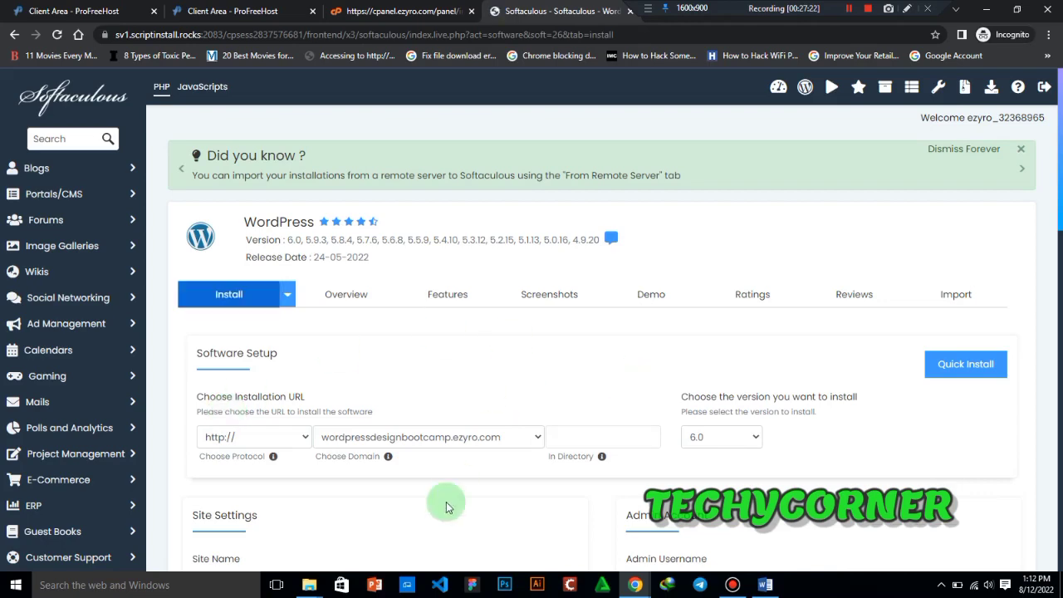
- Replace the default site name with Wordpressdesignbootcamp in the reopened installation form
drag(1058, 179, 1052, 287)
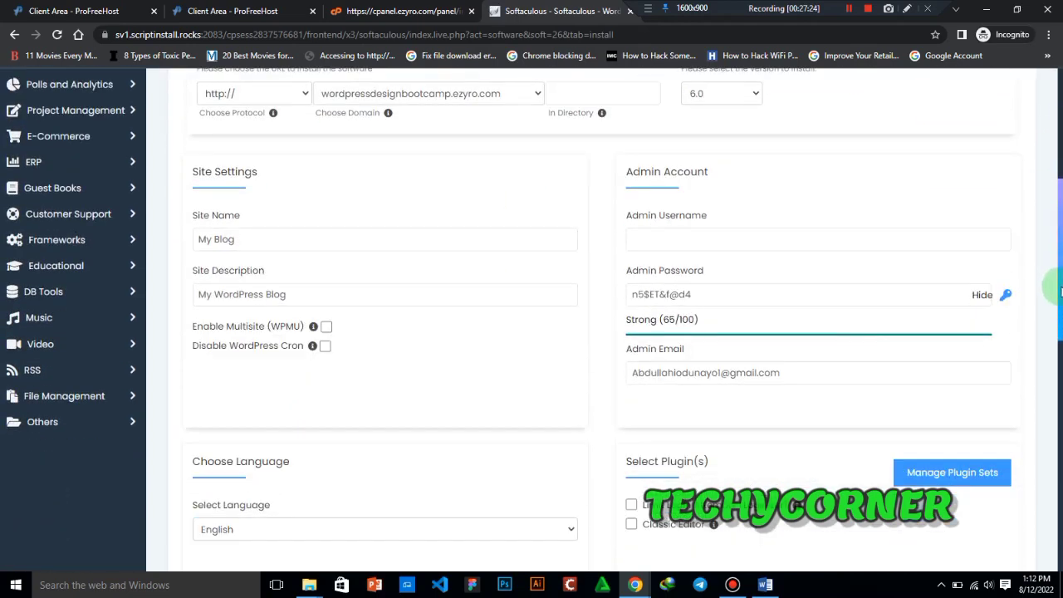
click(303, 235)
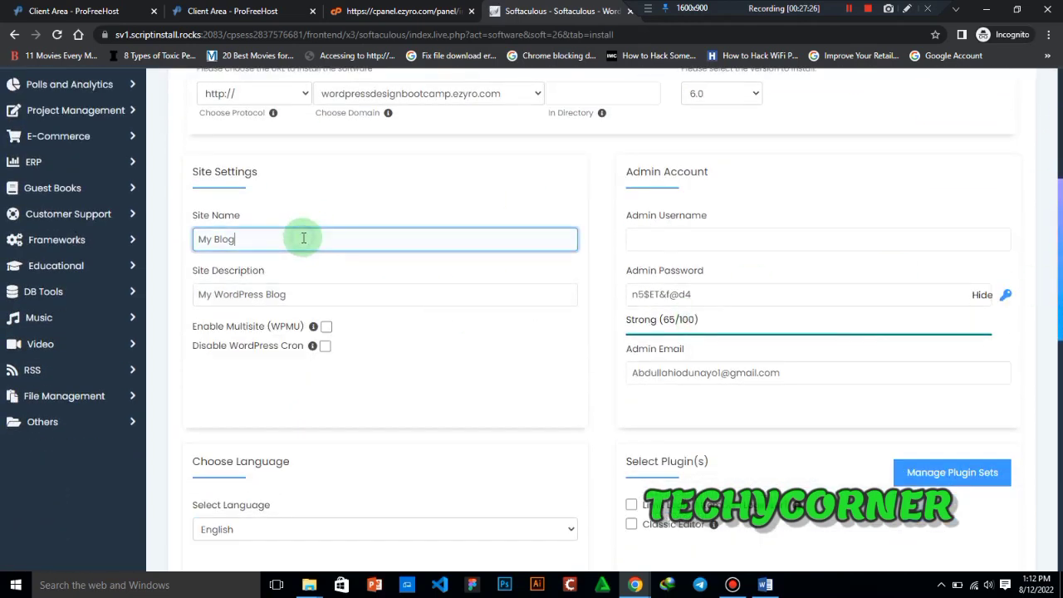
drag(300, 237, 165, 249)
key(BackSpace)
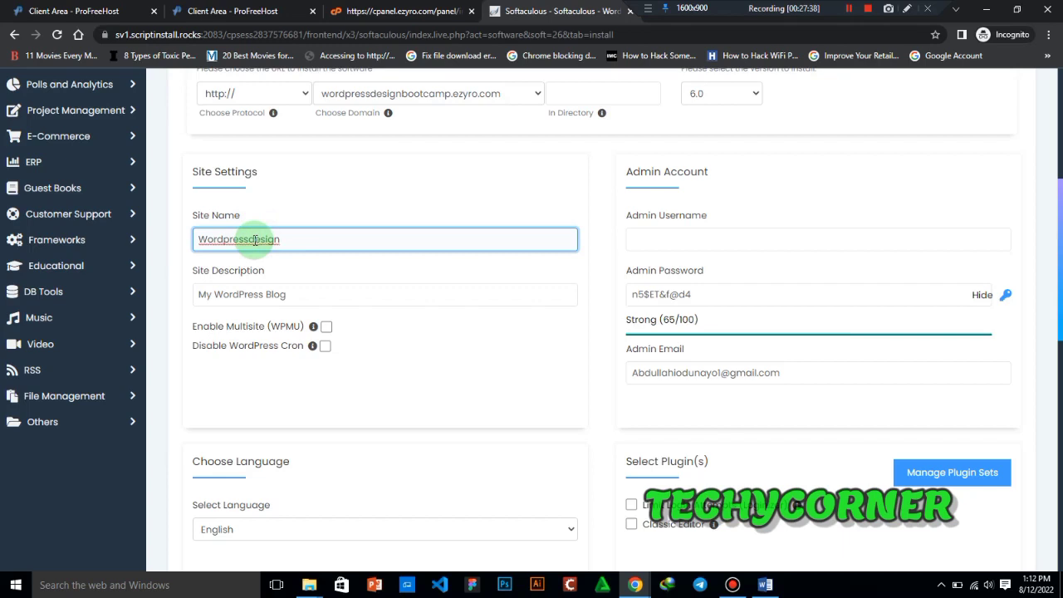
text(bootcamp)
- Change the site description to "My WordPress at it's Best"
click(289, 295)
drag(292, 295, 268, 294)
text(Best)
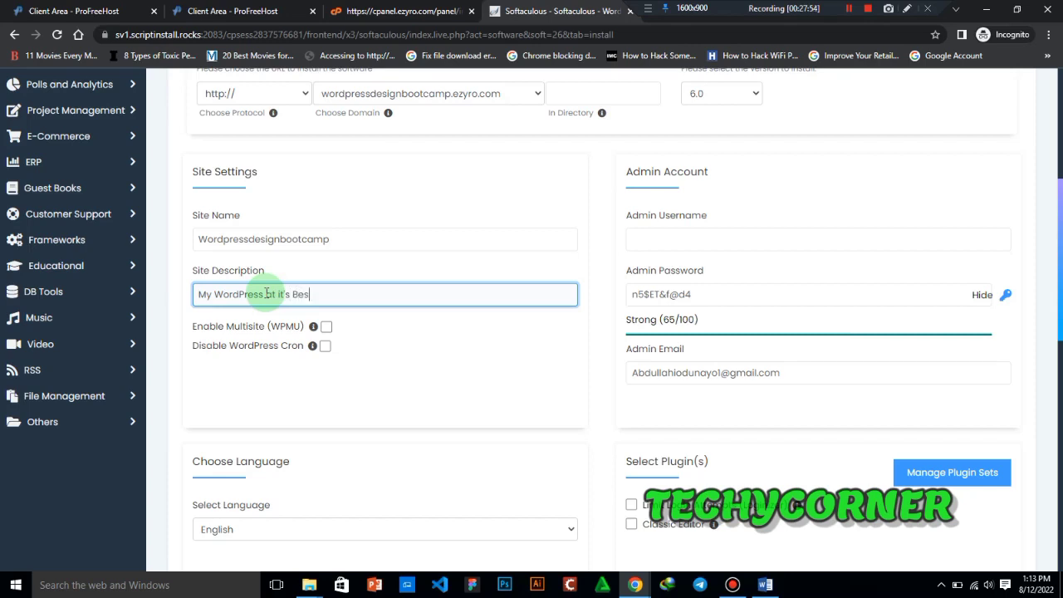
- Set the admin username to Admin, generate a new random admin password, and mask the password field
click(1007, 297)
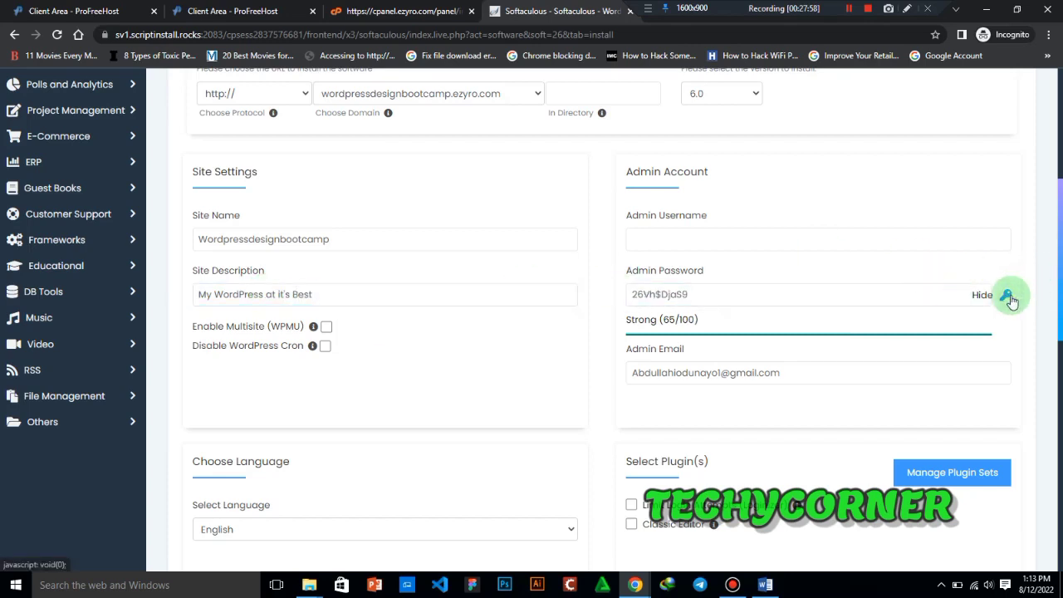
click(841, 239)
text(Admin)
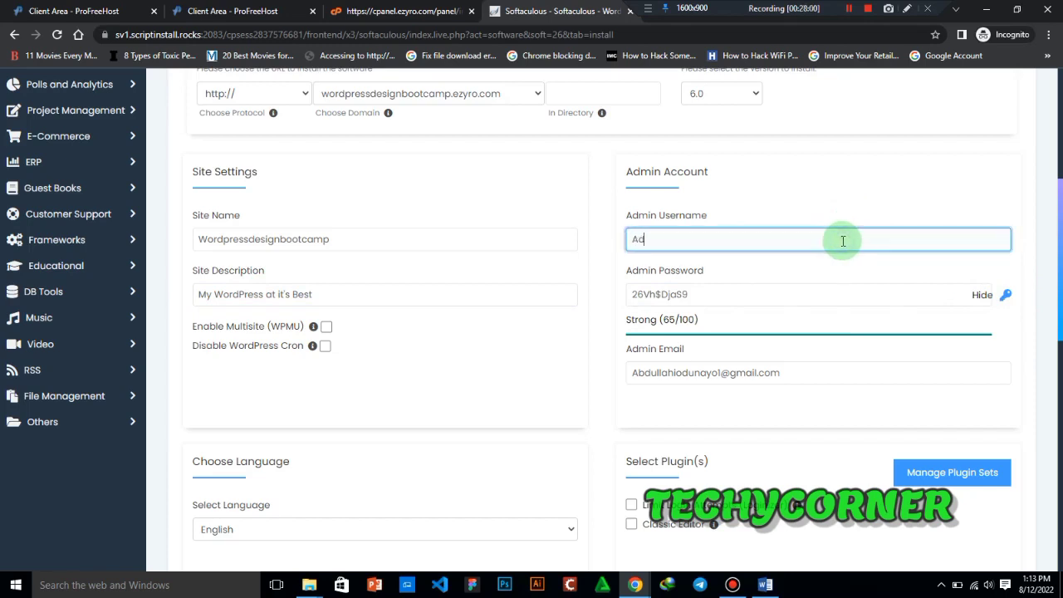
click(1007, 296)
click(926, 297)
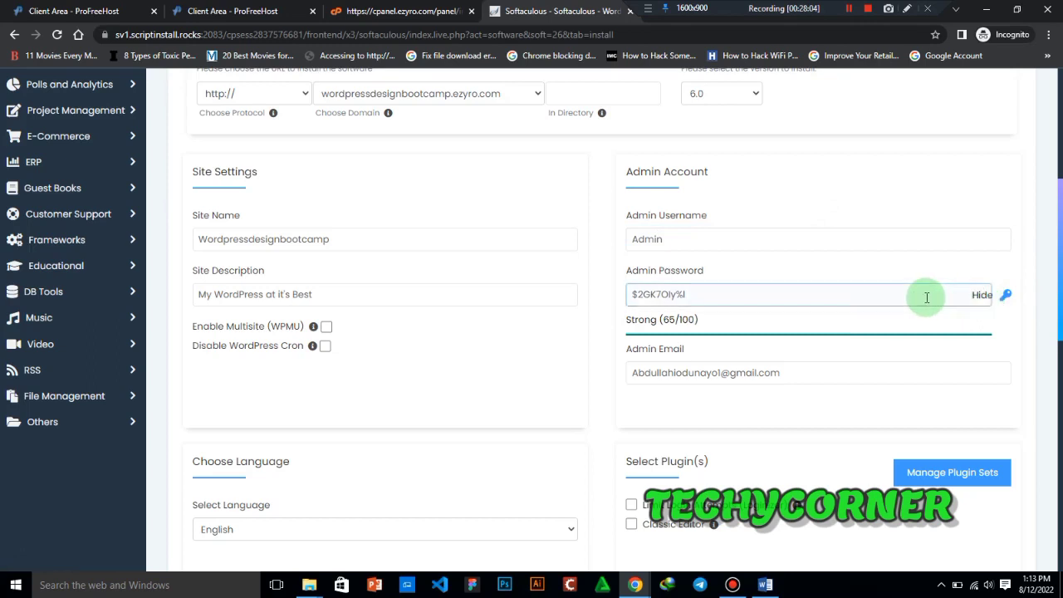
key(ctrl+a)
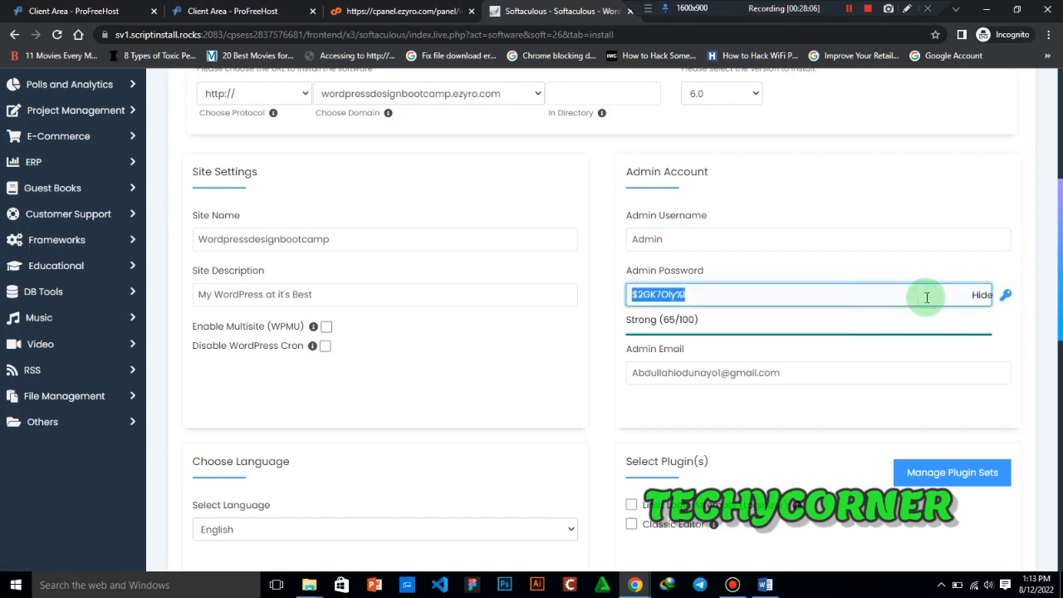
click(980, 296)
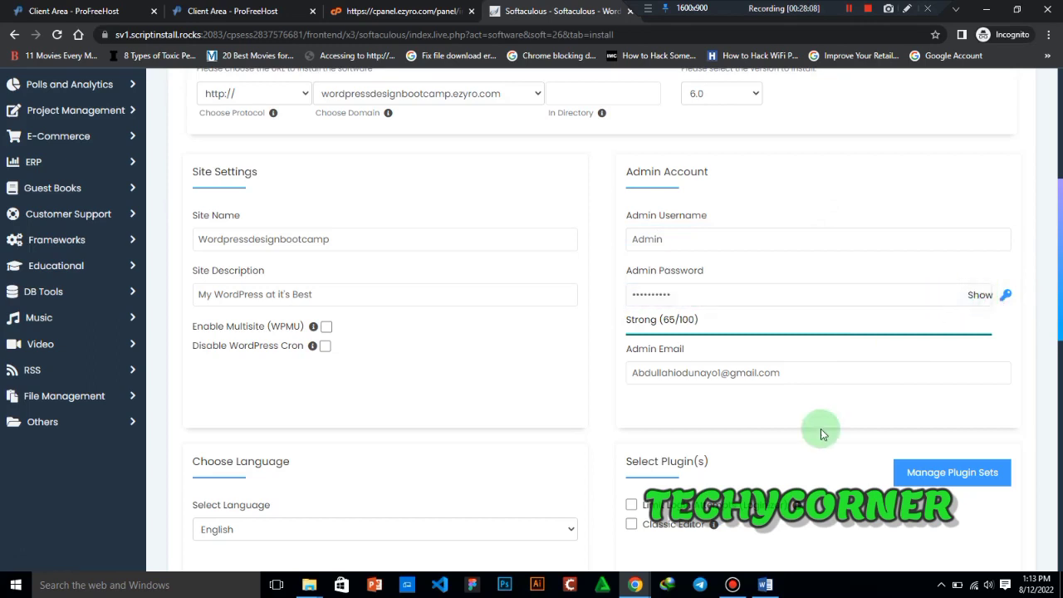
- Install WordPress with the entered settings and dismiss the browser notification
scroll(1054, 282, down, 3)
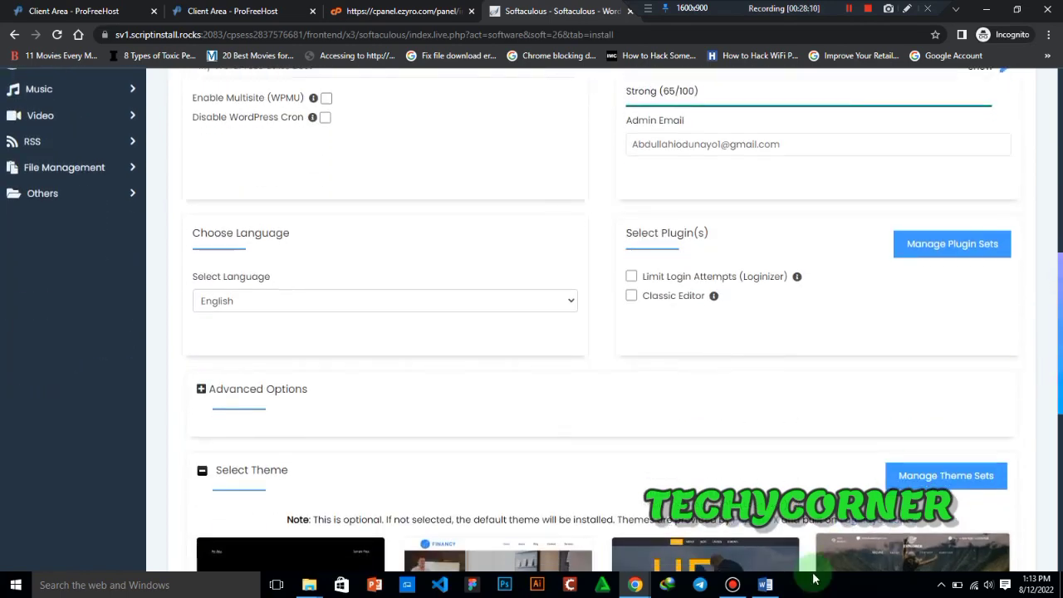
click(846, 7)
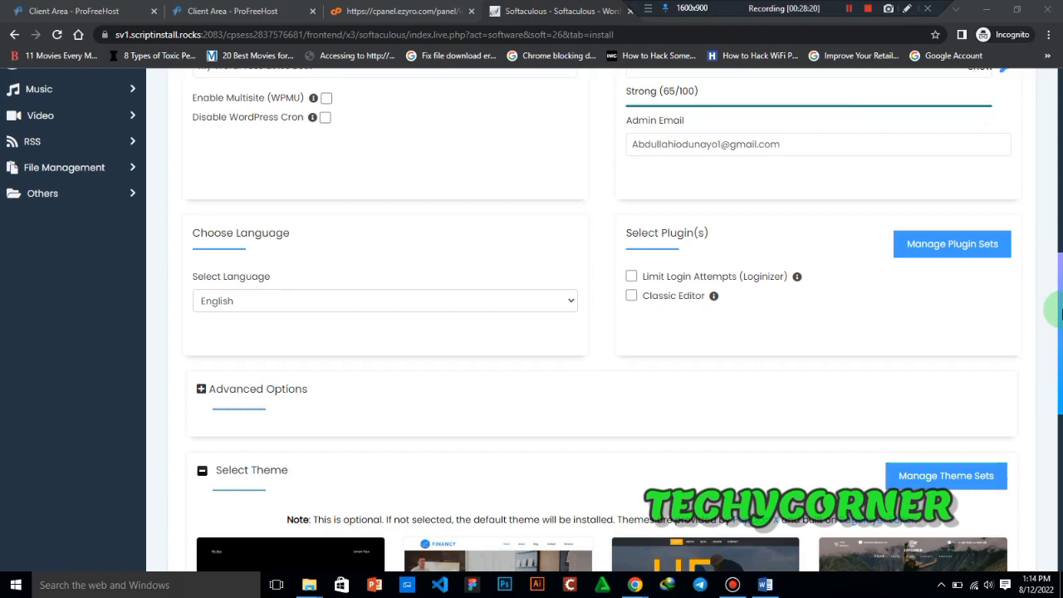
mouse_move(1059, 314)
mouse_down()
mouse_move(1060, 268)
mouse_move(1059, 317)
mouse_up()
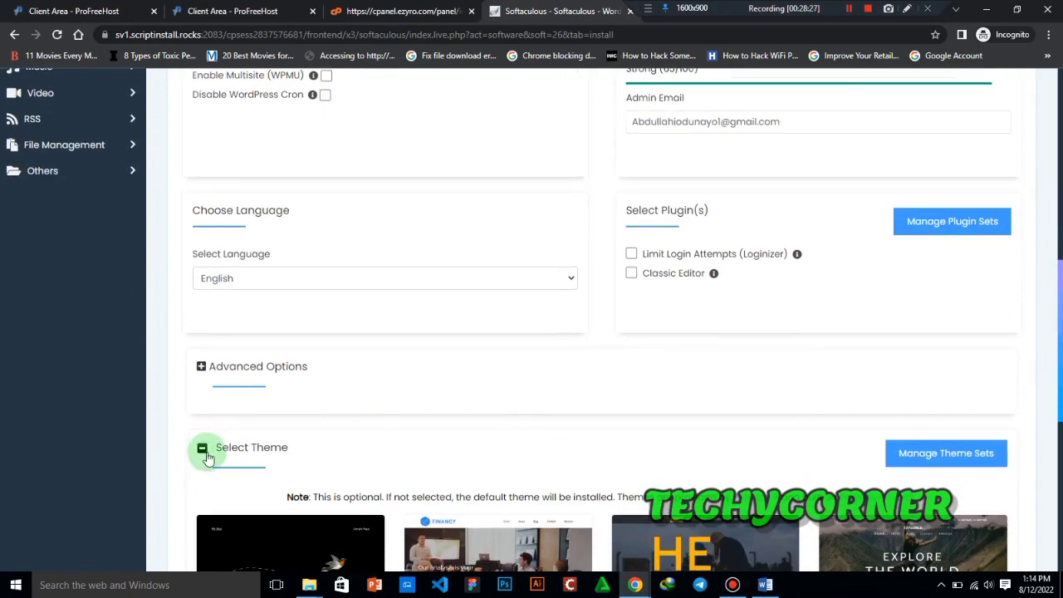
drag(1060, 373, 1058, 506)
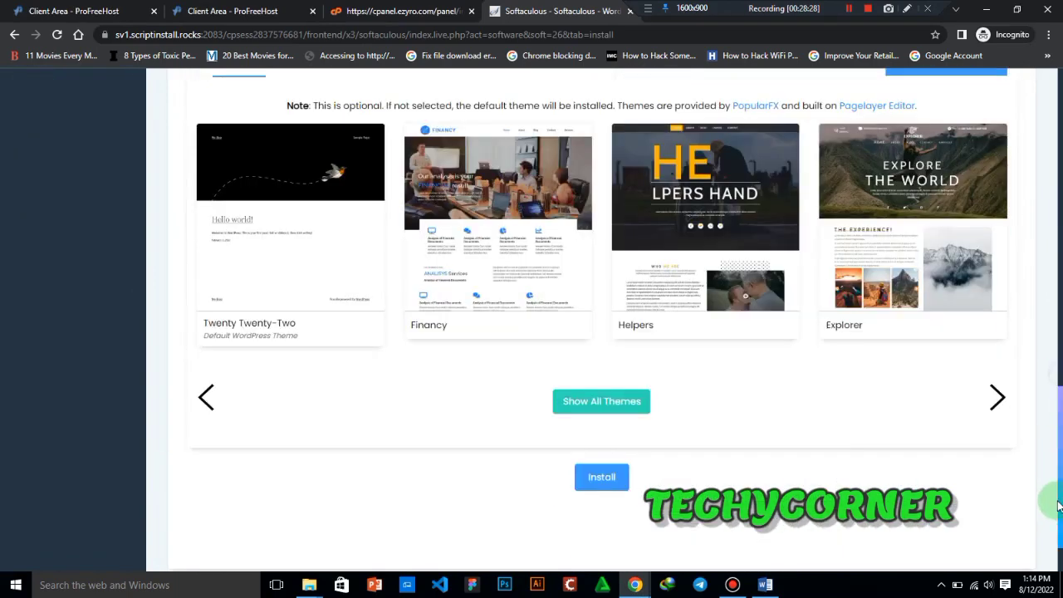
click(623, 485)
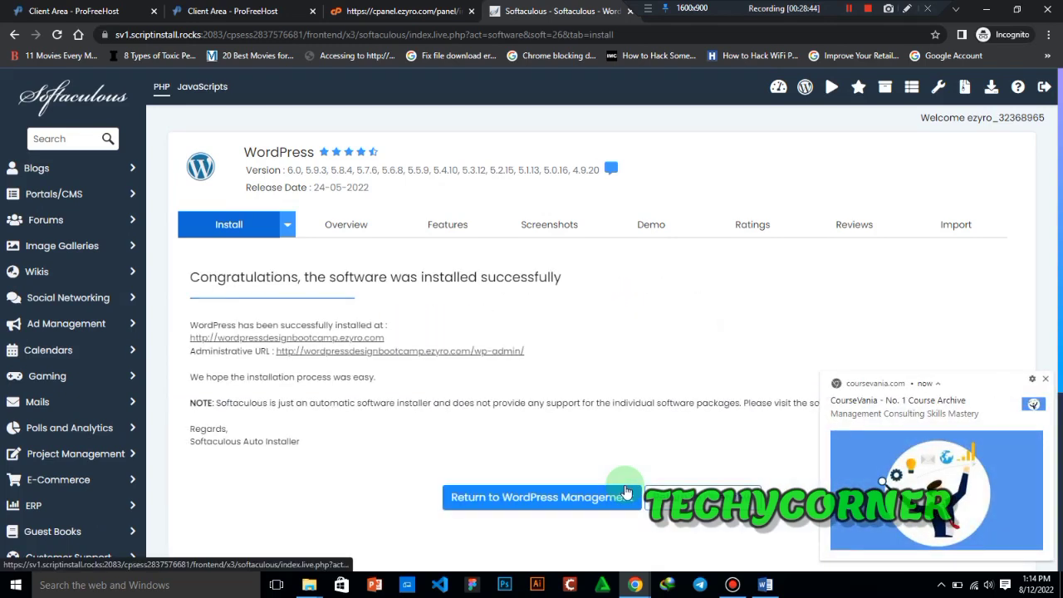
click(1047, 381)
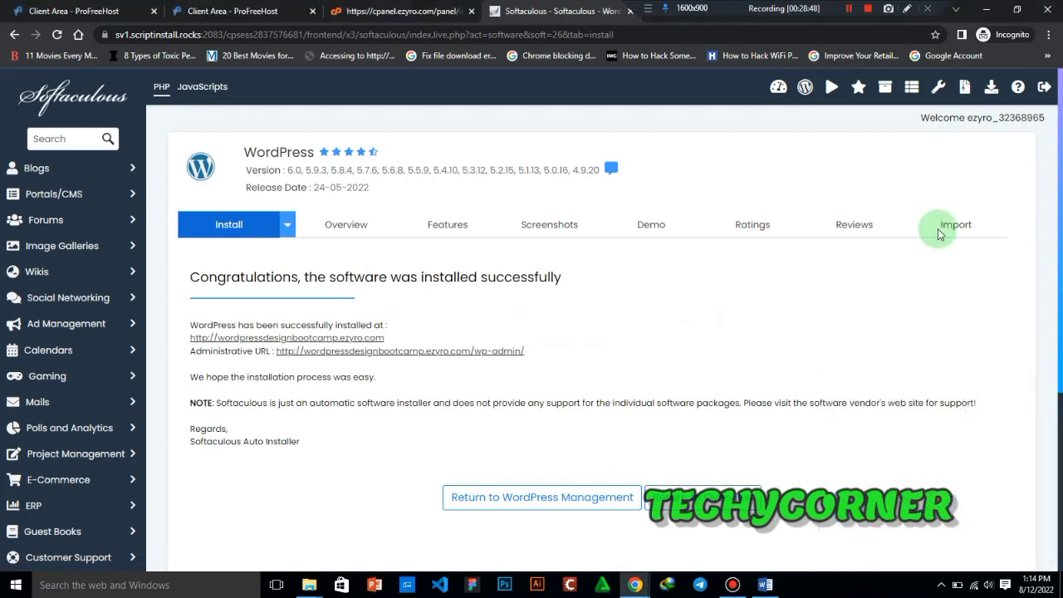
click(907, 8)
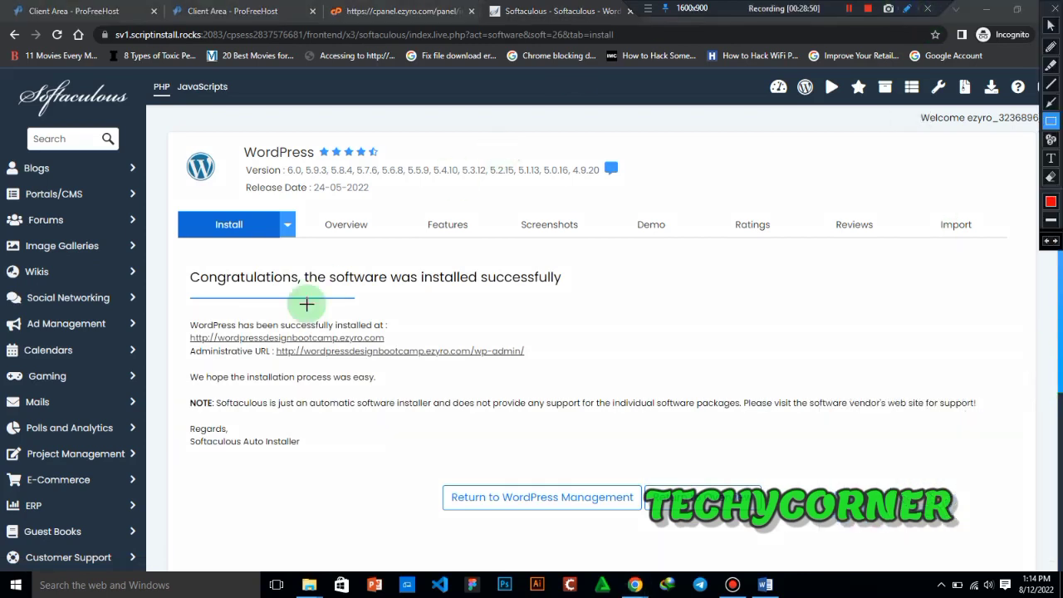
mouse_move(184, 267)
mouse_down()
mouse_move(375, 296)
mouse_move(610, 287)
mouse_up()
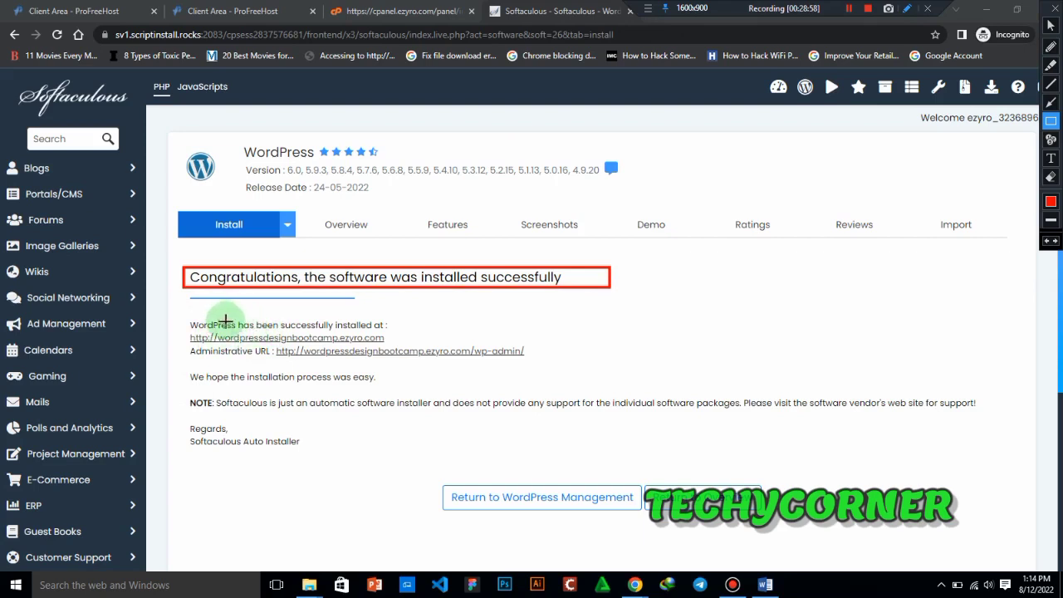
drag(189, 331, 384, 346)
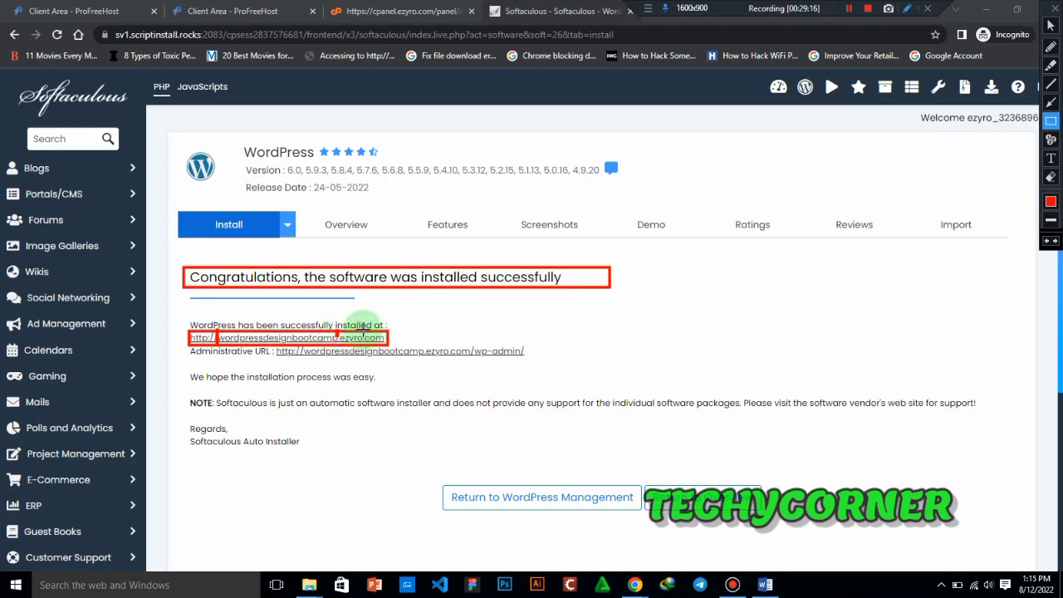
click(1055, 8)
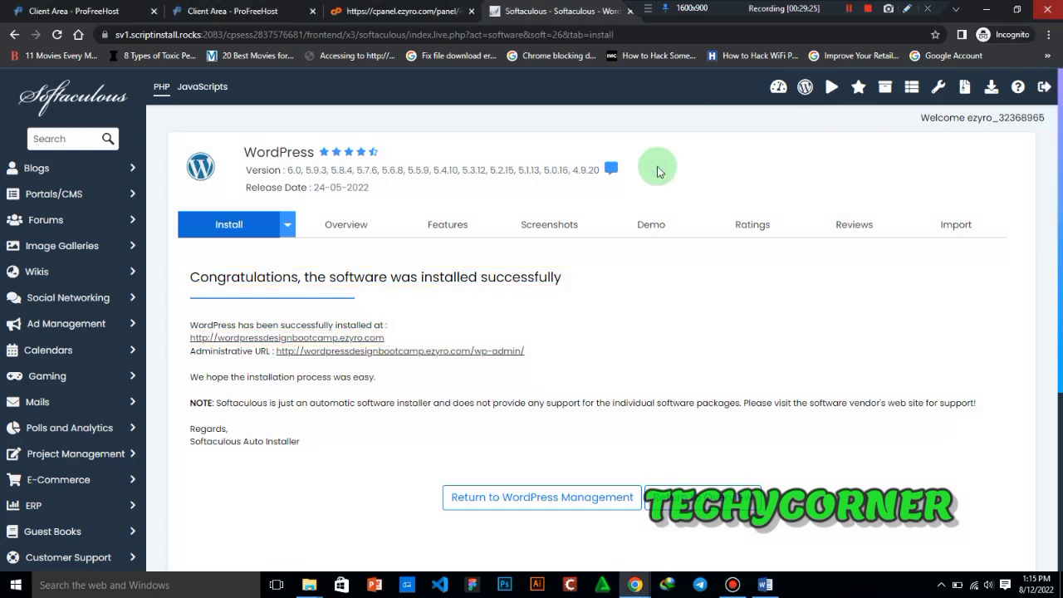
- Open the installed site wordpressdesignbootcamp.ezyro.com in a new tab and look over its home page
right_click(360, 338)
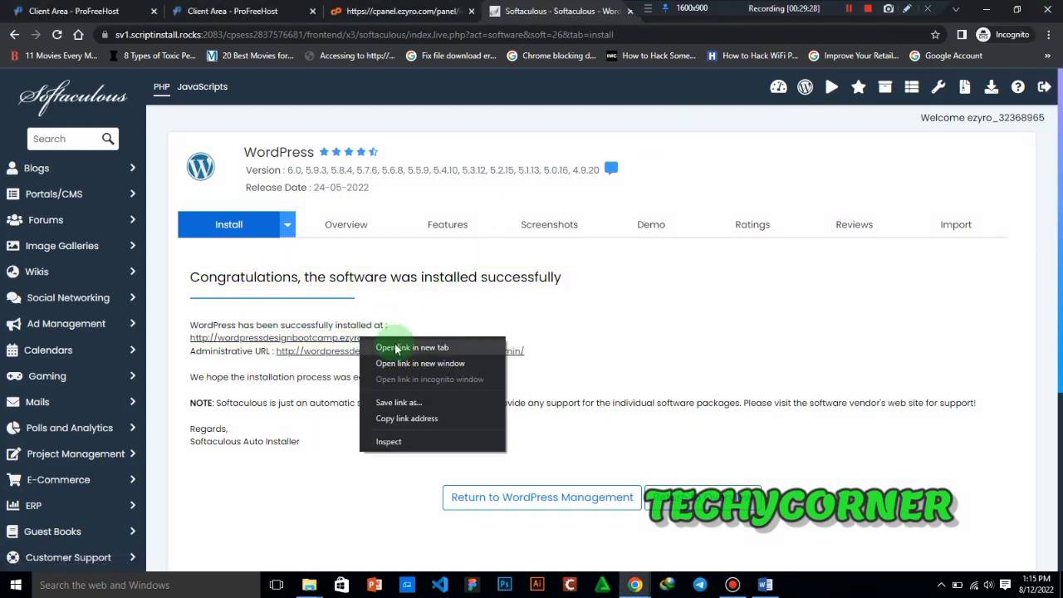
click(396, 350)
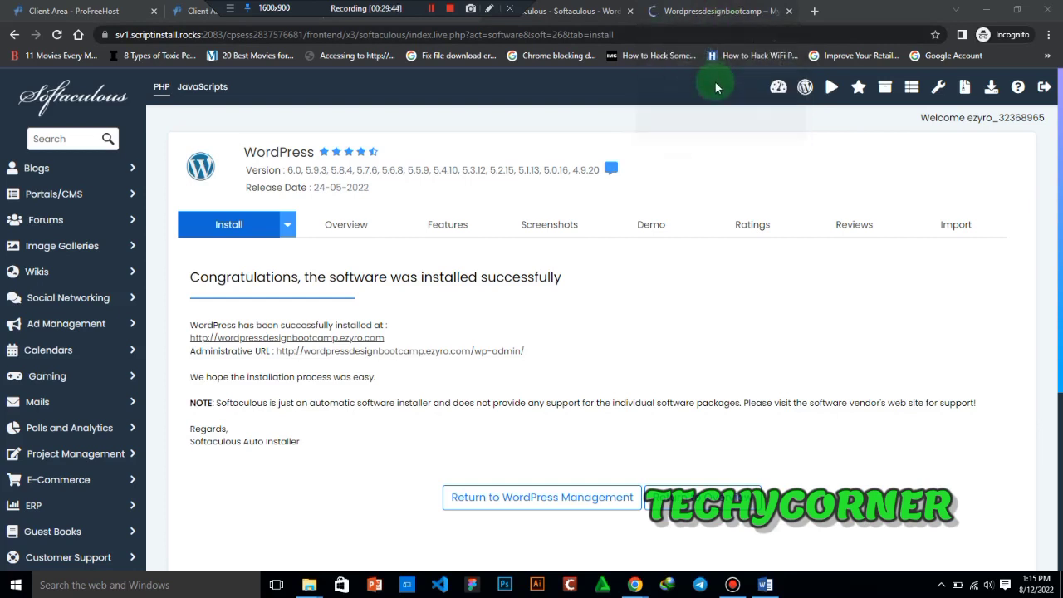
click(716, 19)
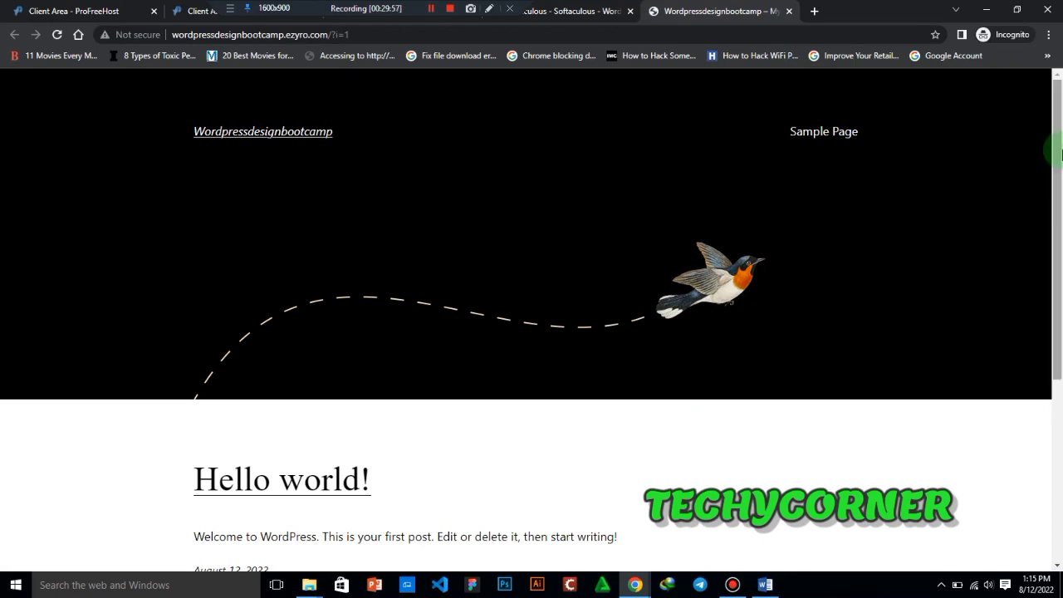
drag(1059, 153, 1032, 181)
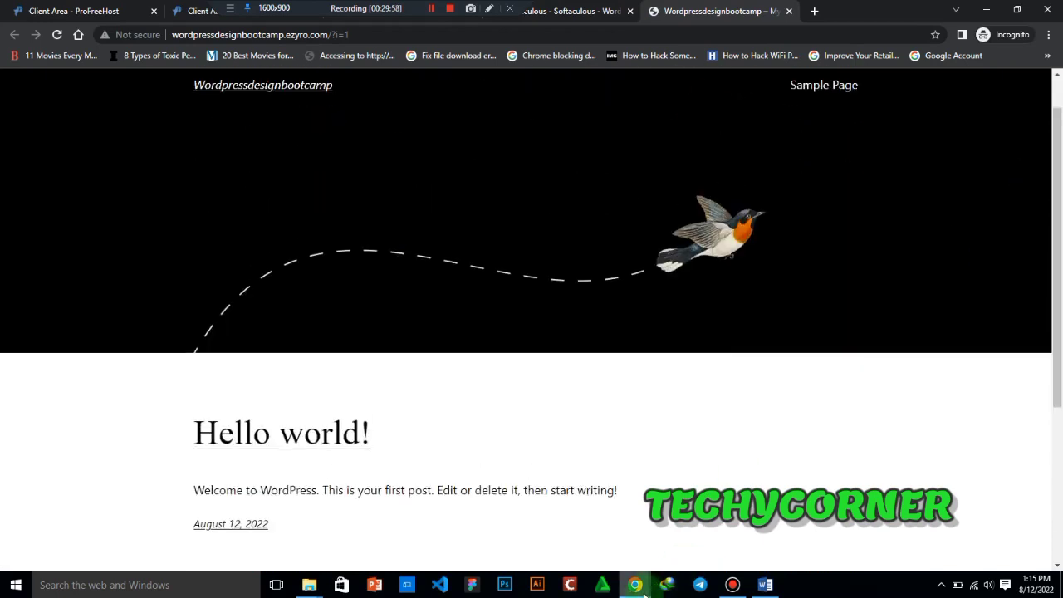
- Switch to the regular Chrome window and look through the Budultech Digital Solution site at budultech.ezyro.com as an example
mouse_move(645, 594)
click(564, 531)
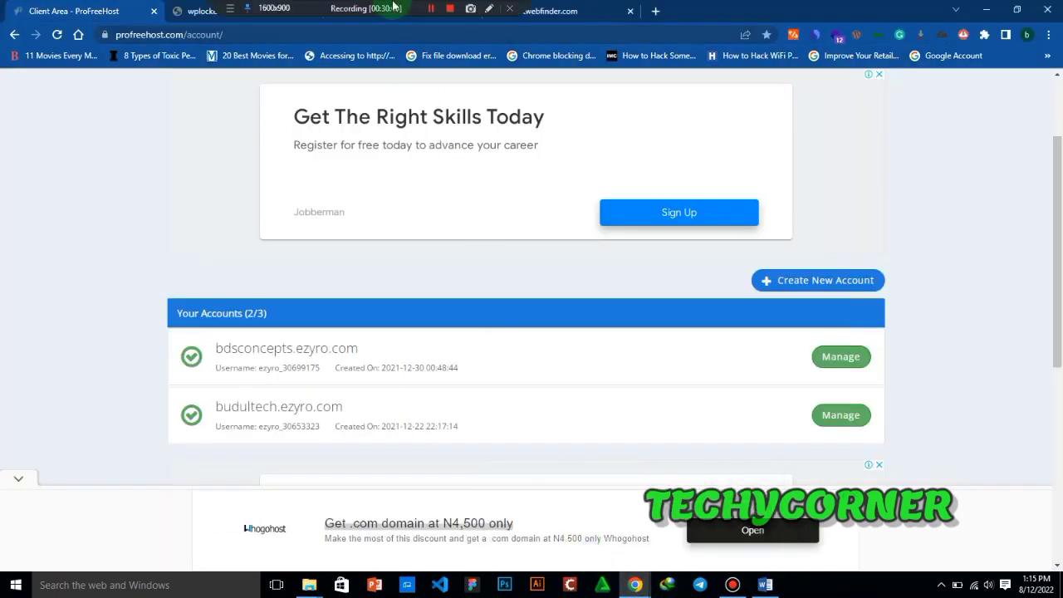
drag(395, 6, 633, 7)
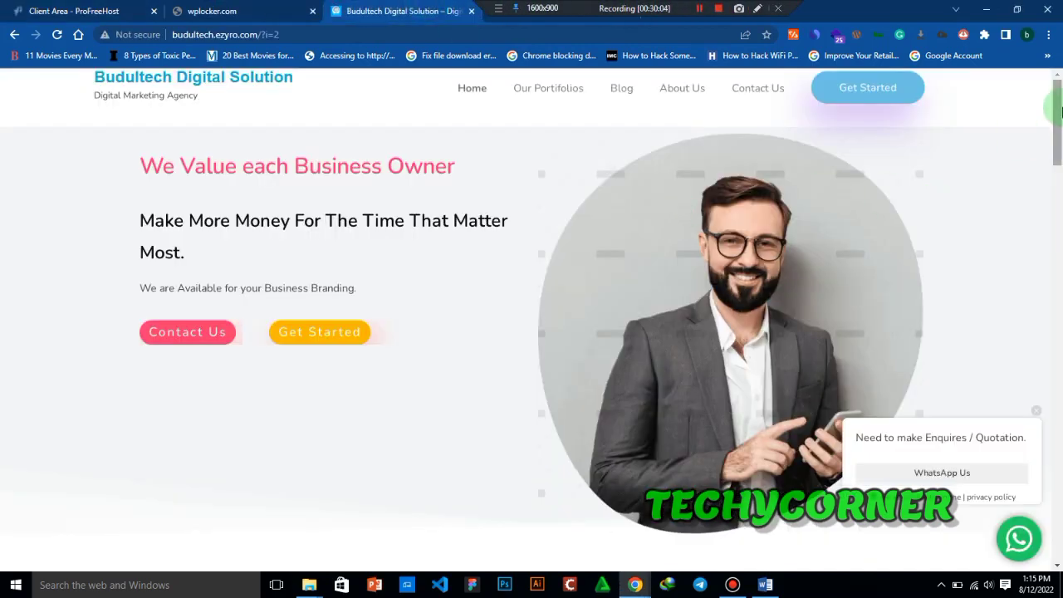
drag(1056, 133, 1010, 194)
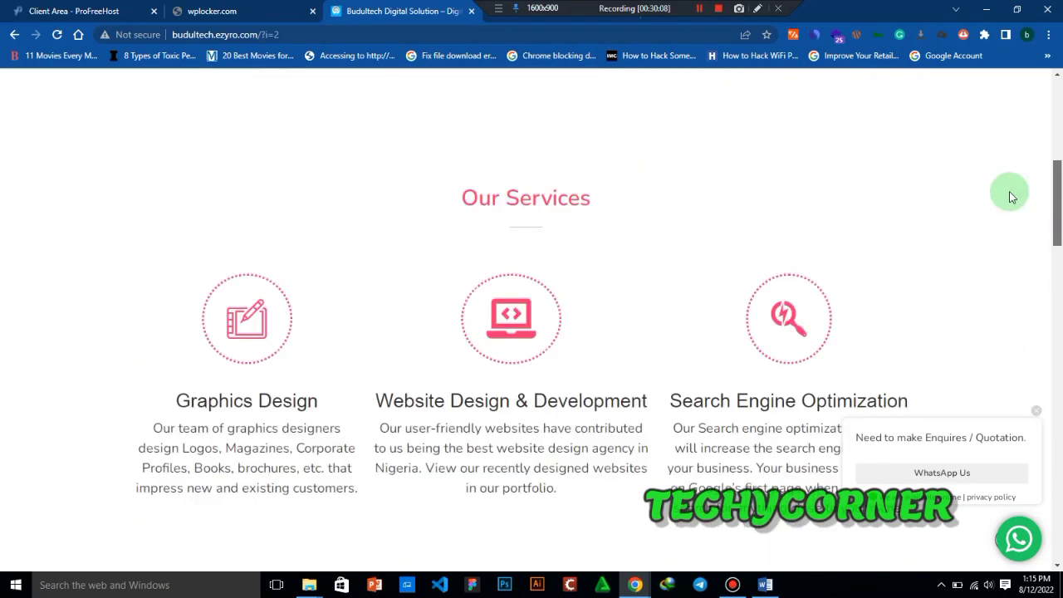
- Switch back to the incognito Chrome window and return to the header of the Wordpressdesignbootcamp home page
mouse_move(647, 587)
click(705, 523)
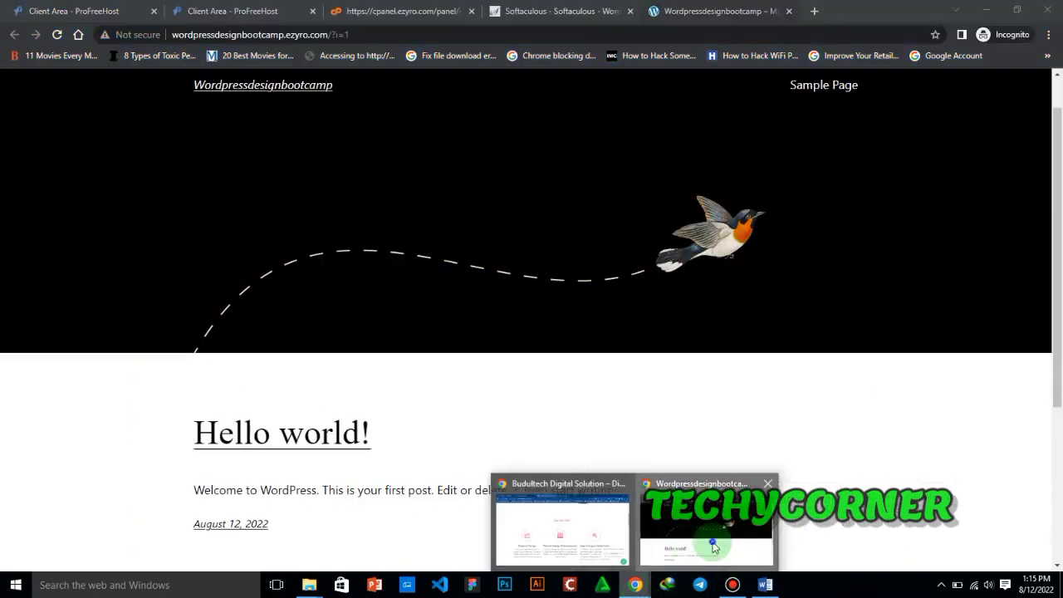
drag(1058, 208, 979, 33)
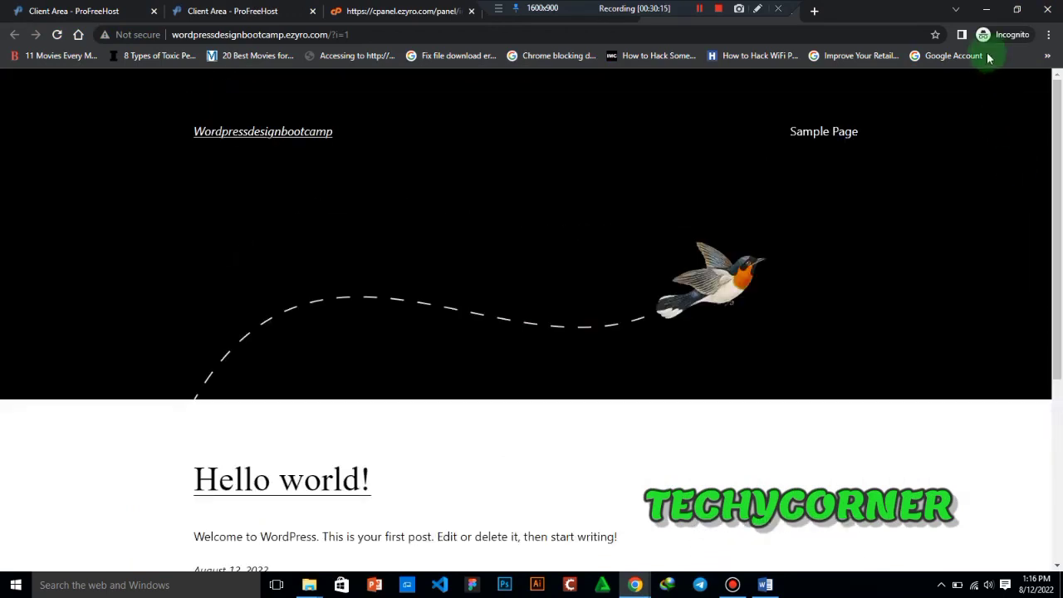
- Return to the Softaculous success page and open the wp-admin administrative URL in a new tab
click(551, 10)
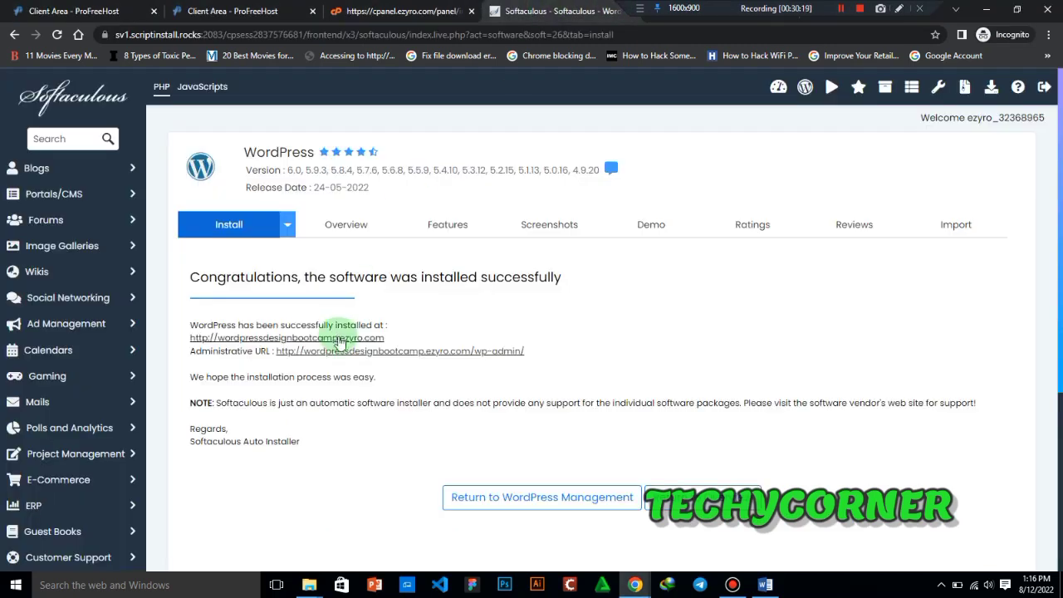
right_click(399, 355)
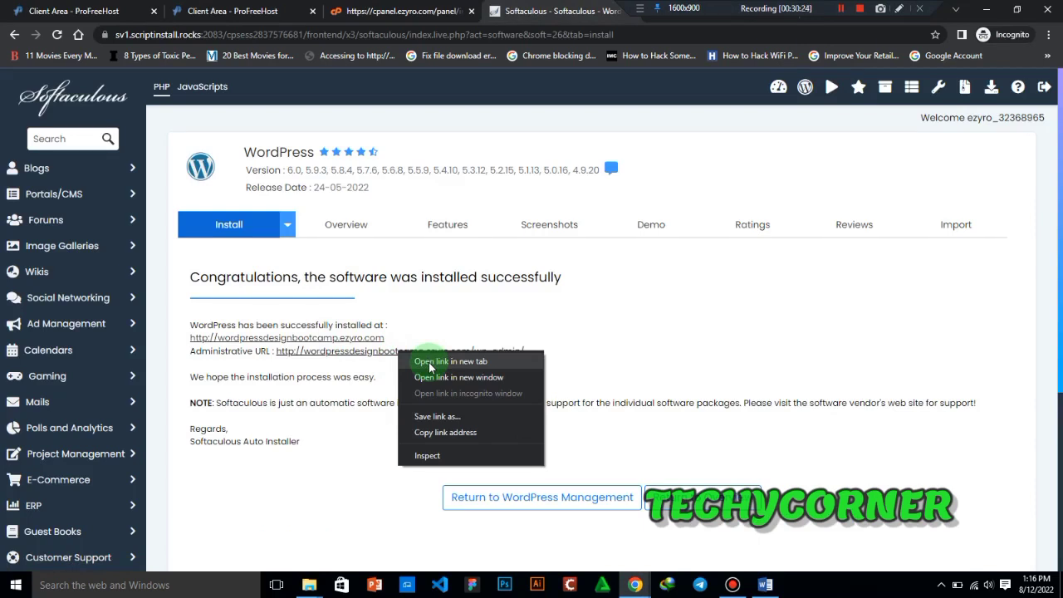
click(429, 367)
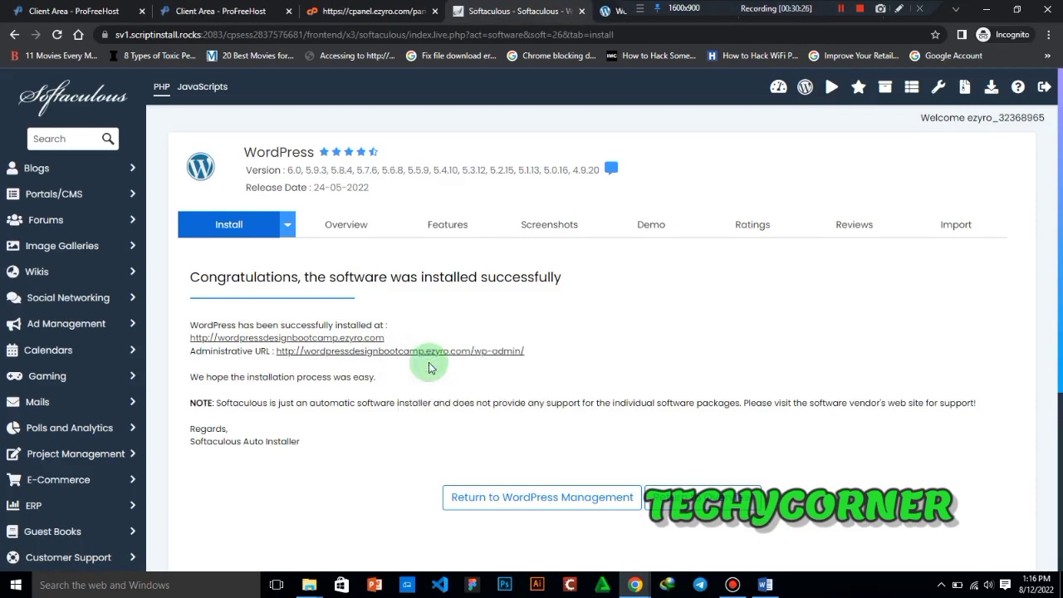
drag(504, 6, 842, 7)
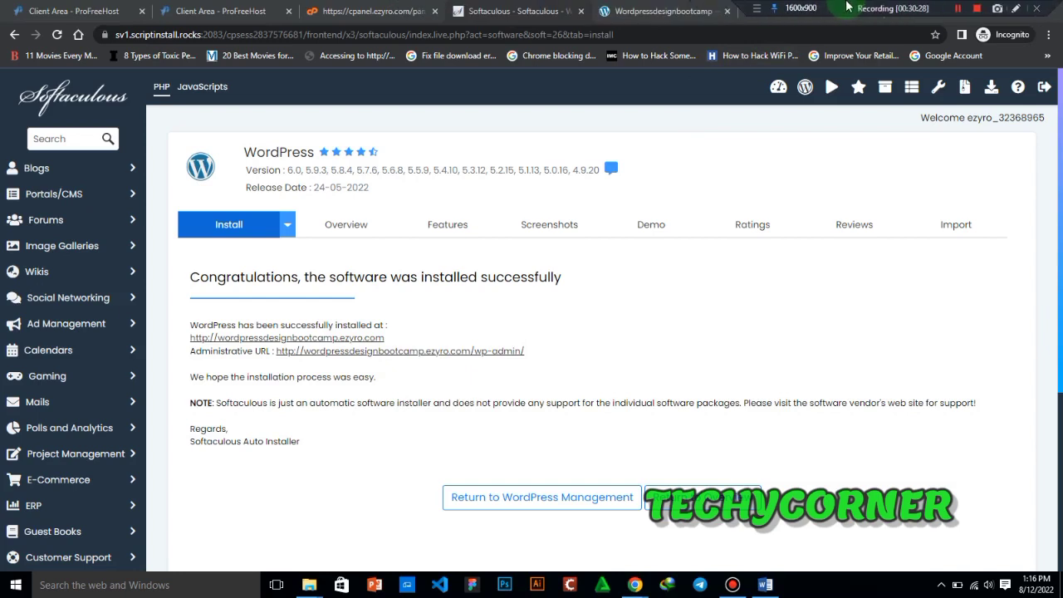
- Bookmark the Softaculous success page in the Mobile bookmarks folder and view the browser's bookmark list
click(936, 35)
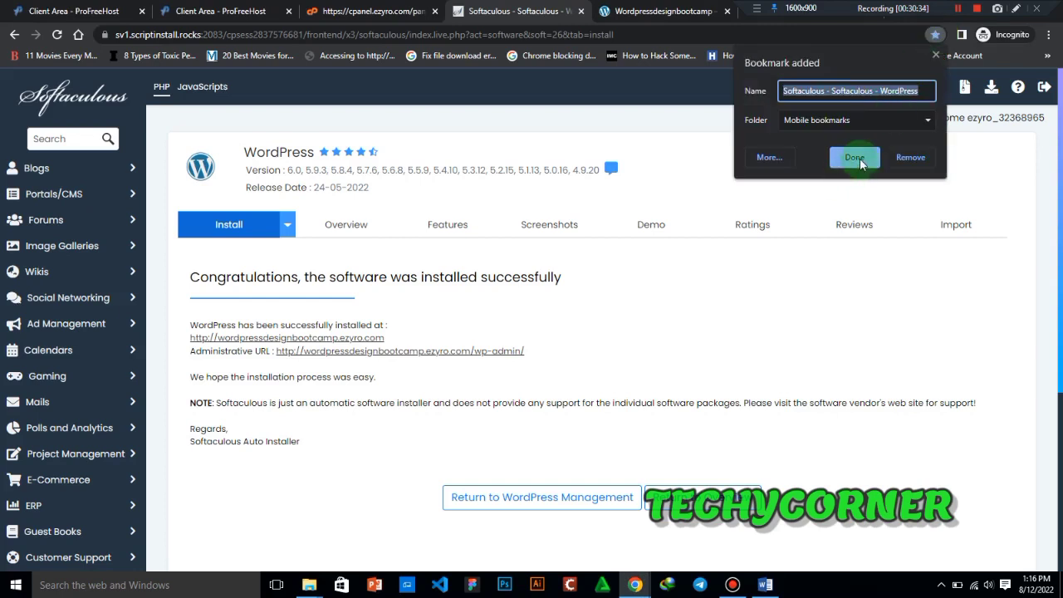
click(1036, 59)
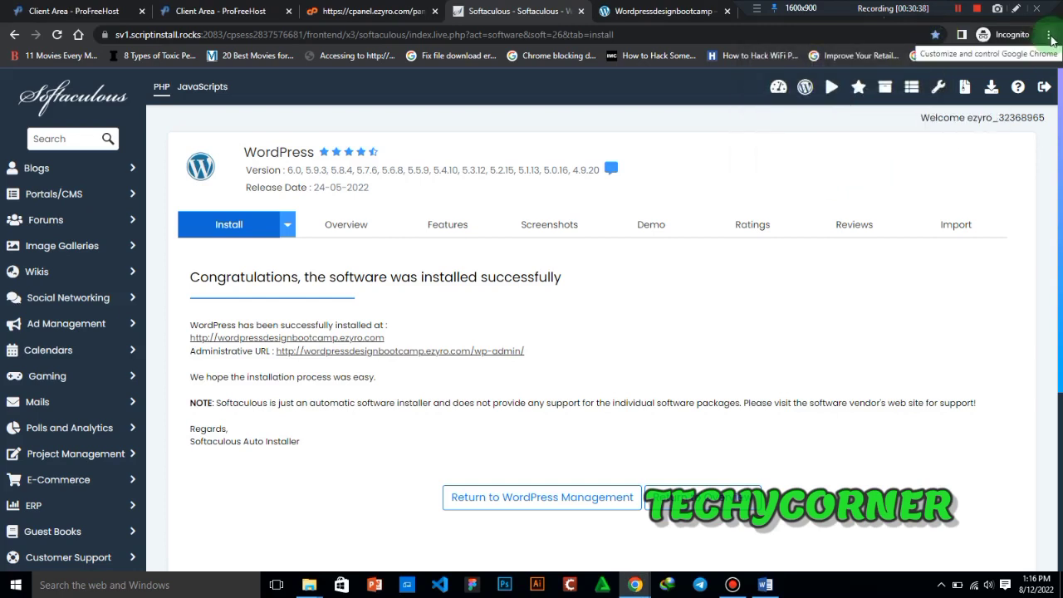
click(1049, 37)
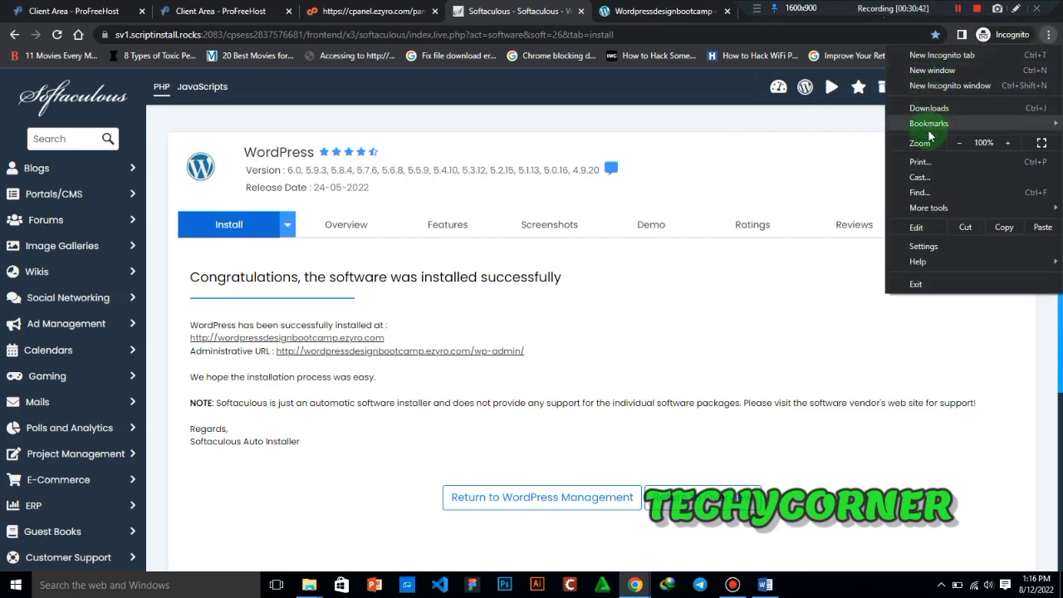
mouse_move(928, 131)
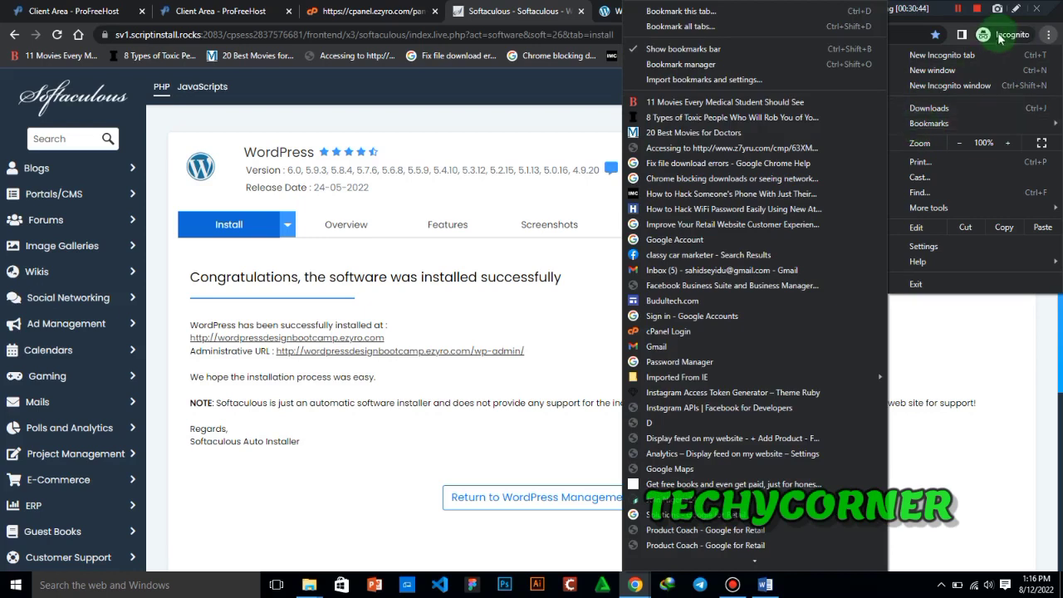
click(1052, 35)
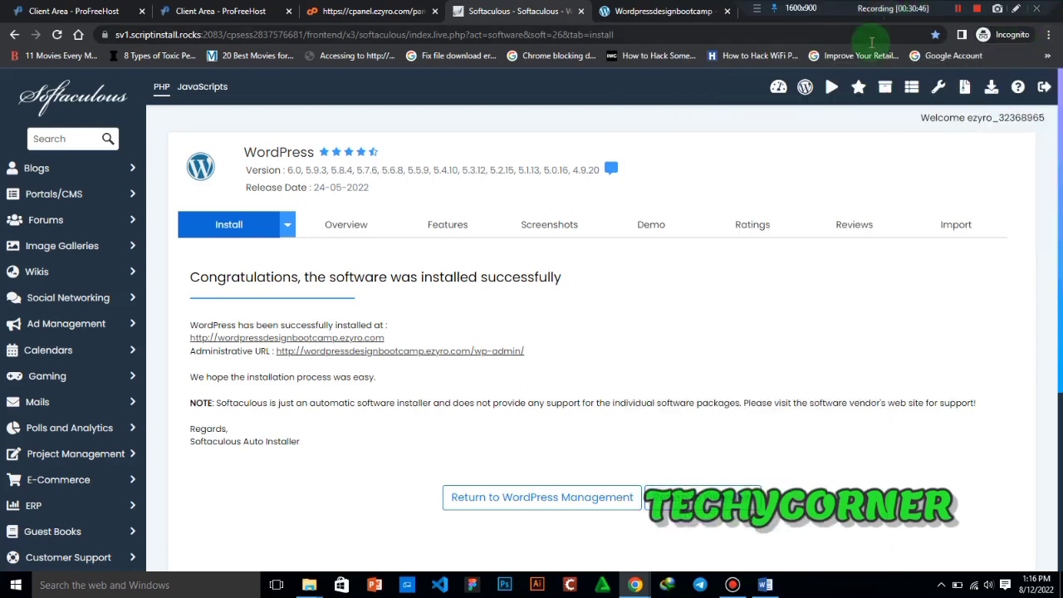
- Revisit the site's home page, then bring up the WordPress admin dashboard opened from the wp-admin link
click(669, 11)
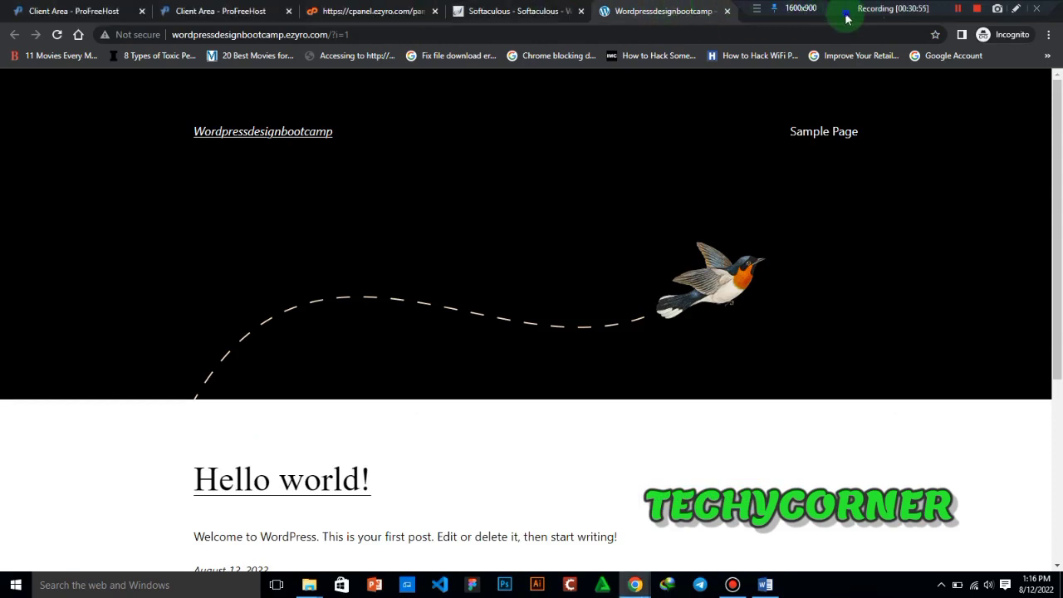
drag(845, 15, 480, 9)
click(806, 14)
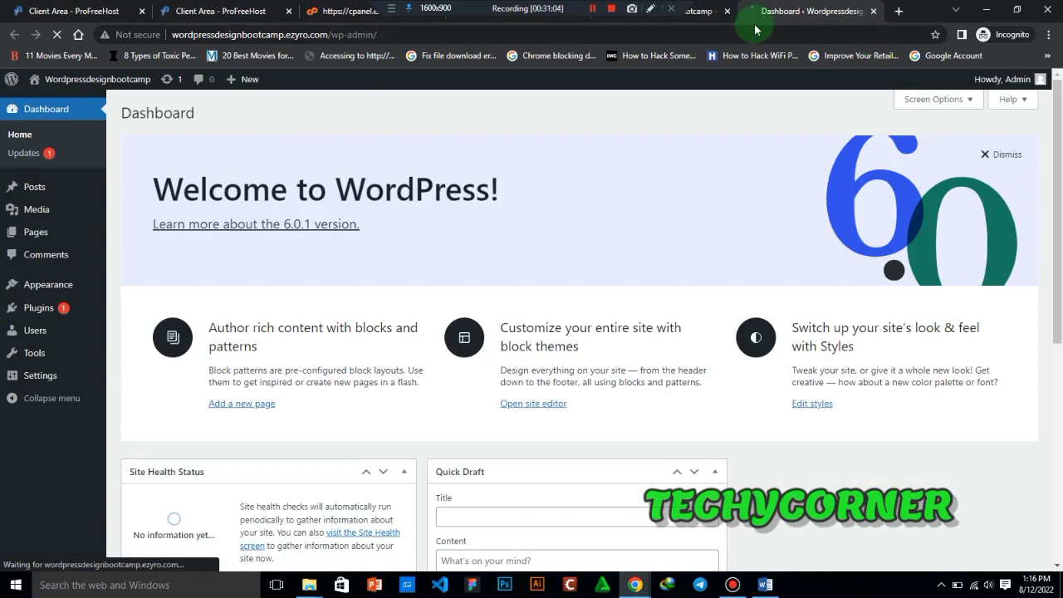
- Replace the dashboard tab with a blank one and copy the site's base address, without the query part, from its home page
mouse_move(1026, 84)
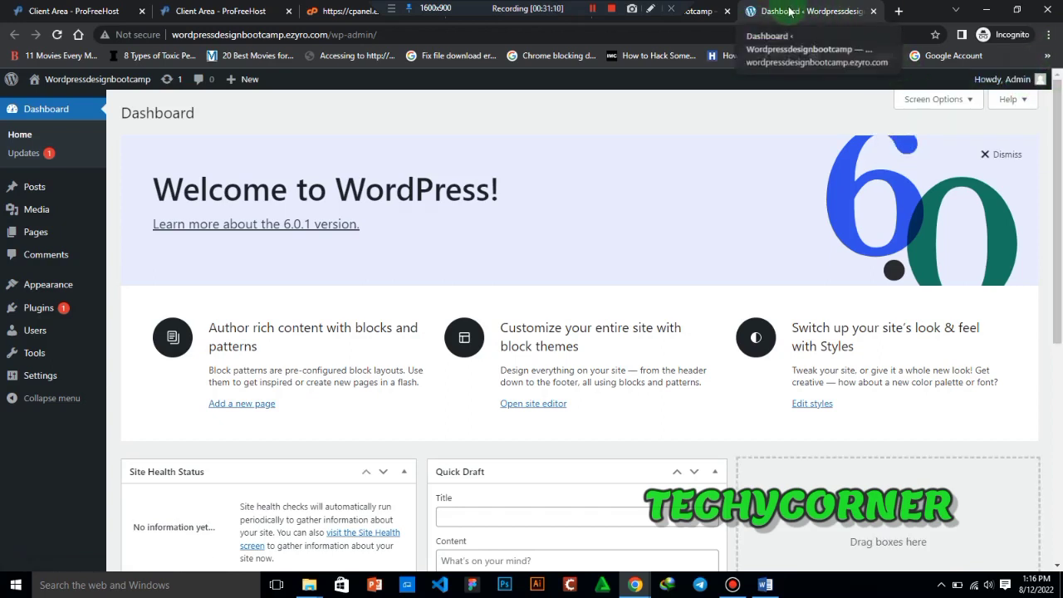
click(873, 12)
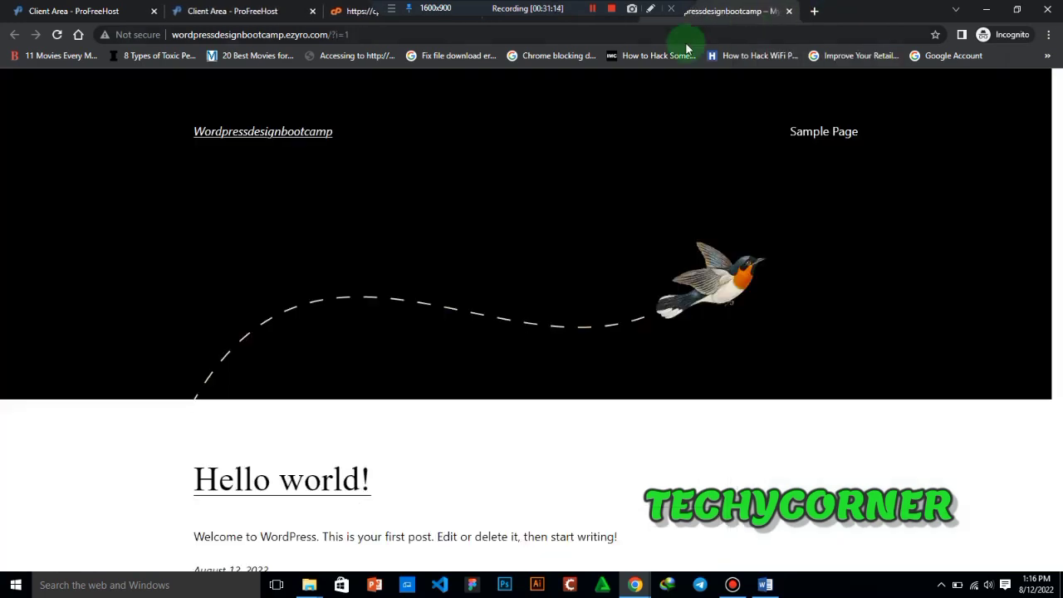
click(817, 12)
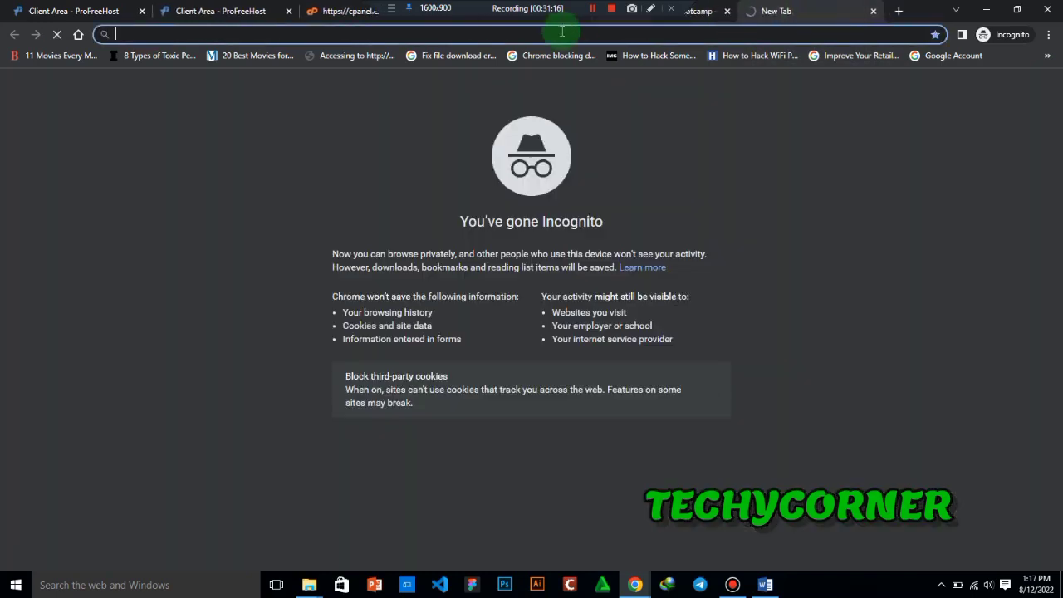
click(697, 10)
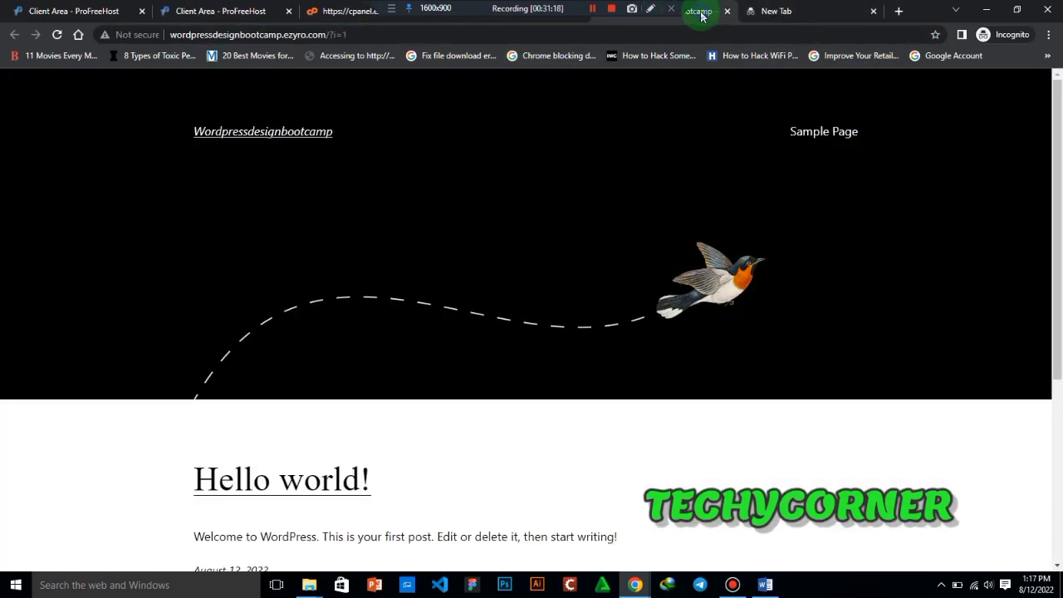
click(326, 34)
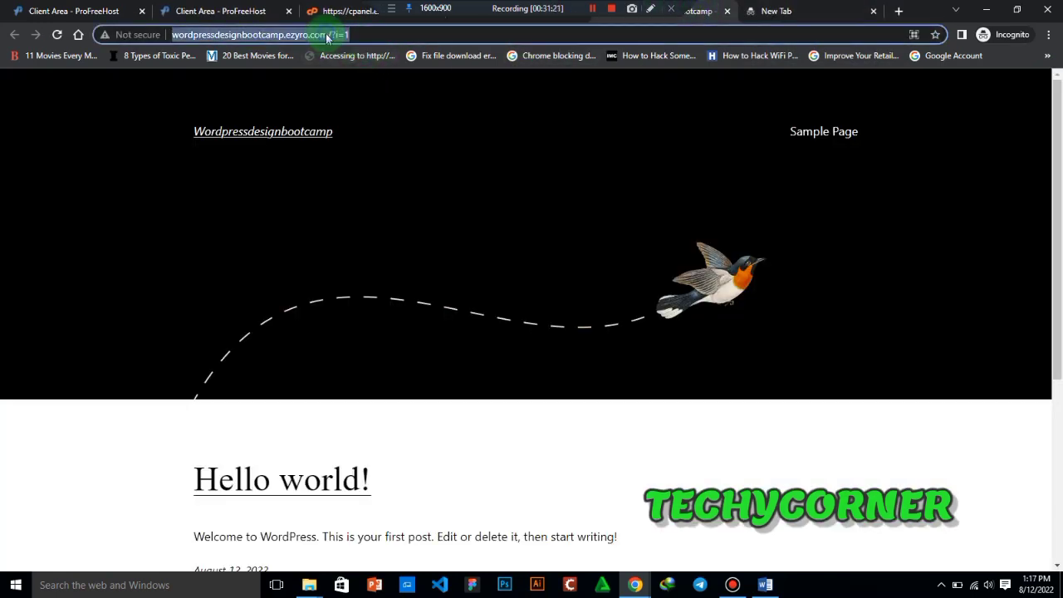
click(327, 34)
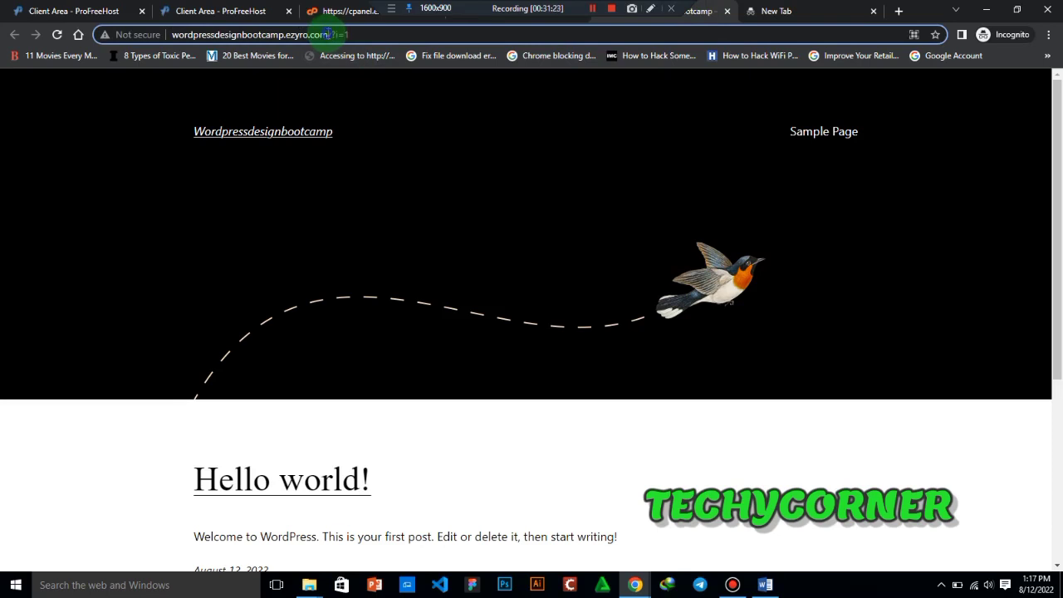
drag(327, 34, 167, 35)
key(ctrl+c)
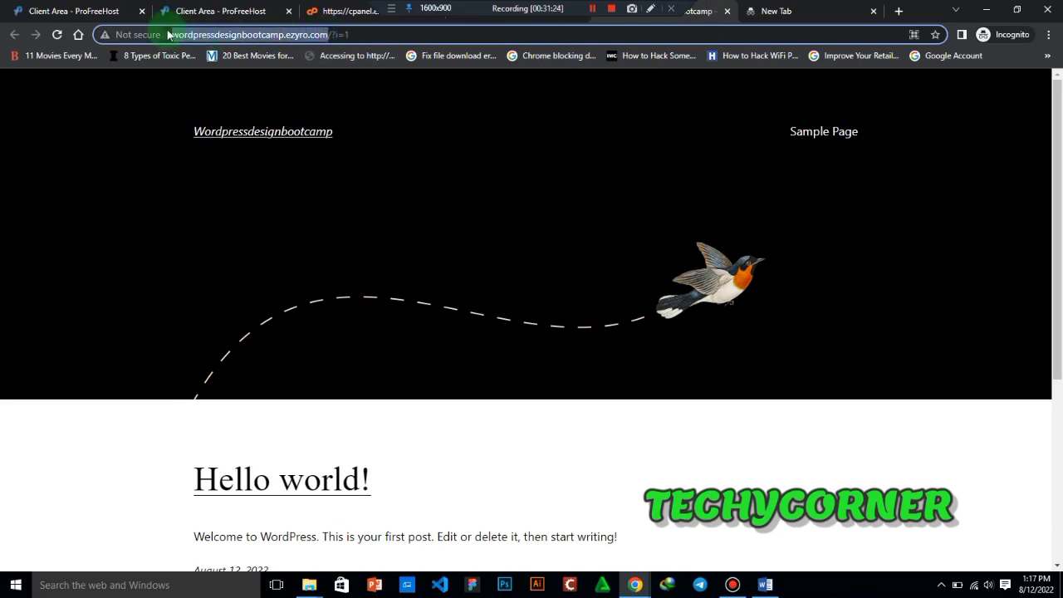
- Load wordpressdesignbootcamp.ezyro.com/wp-admin in the blank tab to reach the WordPress dashboard
click(764, 10)
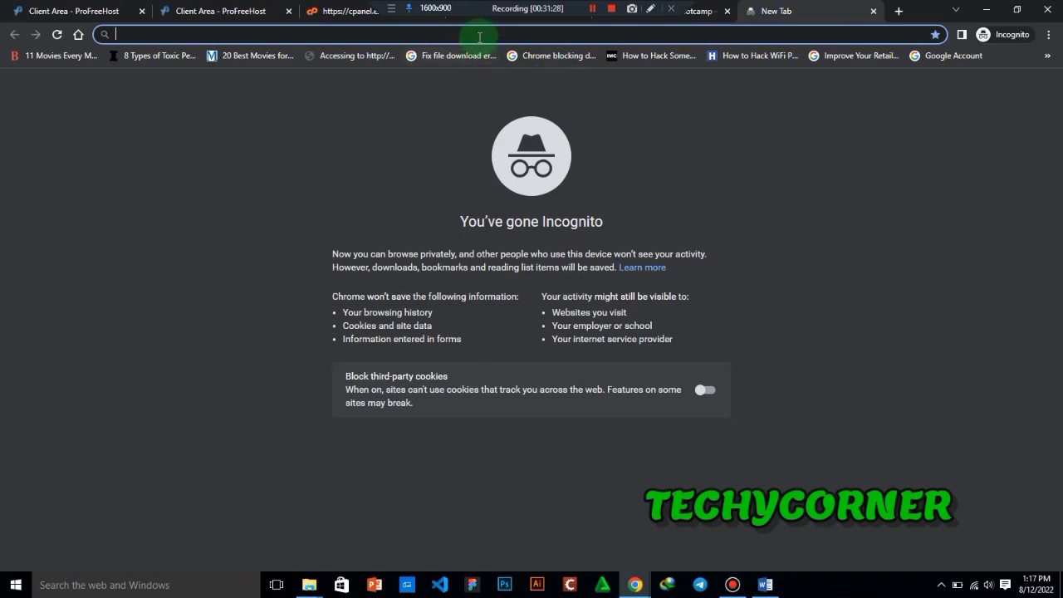
key(ctrl+v)
text(wqp)
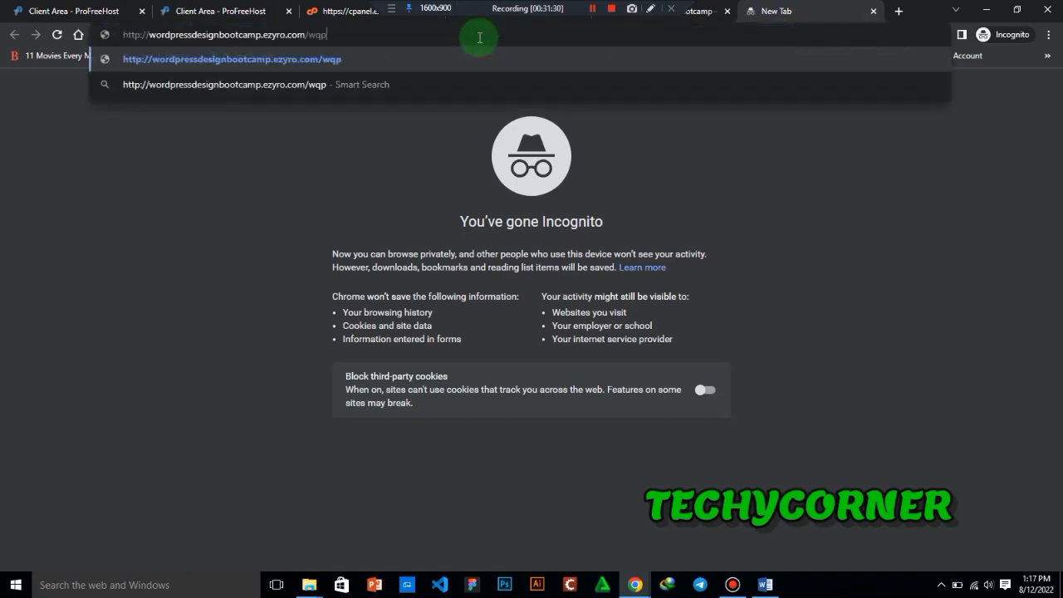
key(BackSpace)
key(BackSpace)
text(p-admin)
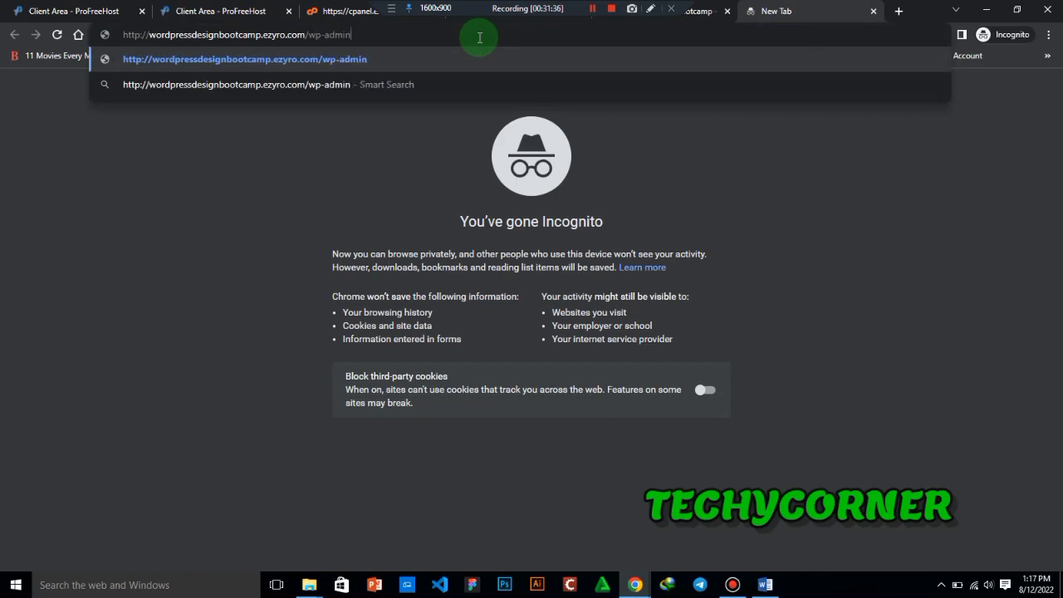
key(Return)
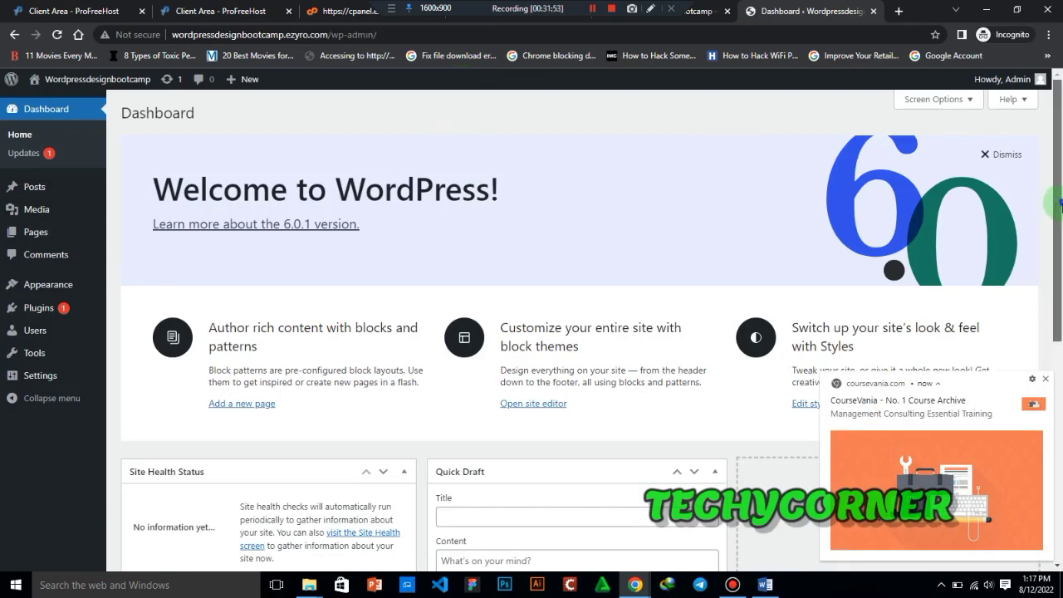
- Look over the dashboard while dismissing the CourseVania notification, and consult the course outline in Word before returning to Chrome
scroll(1058, 206, down, 2)
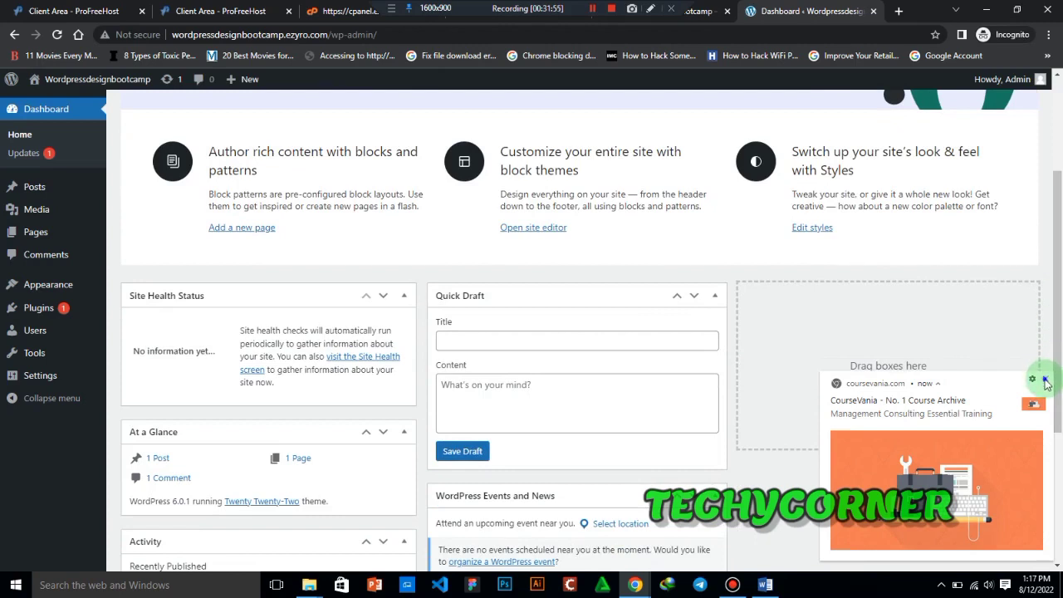
click(1045, 381)
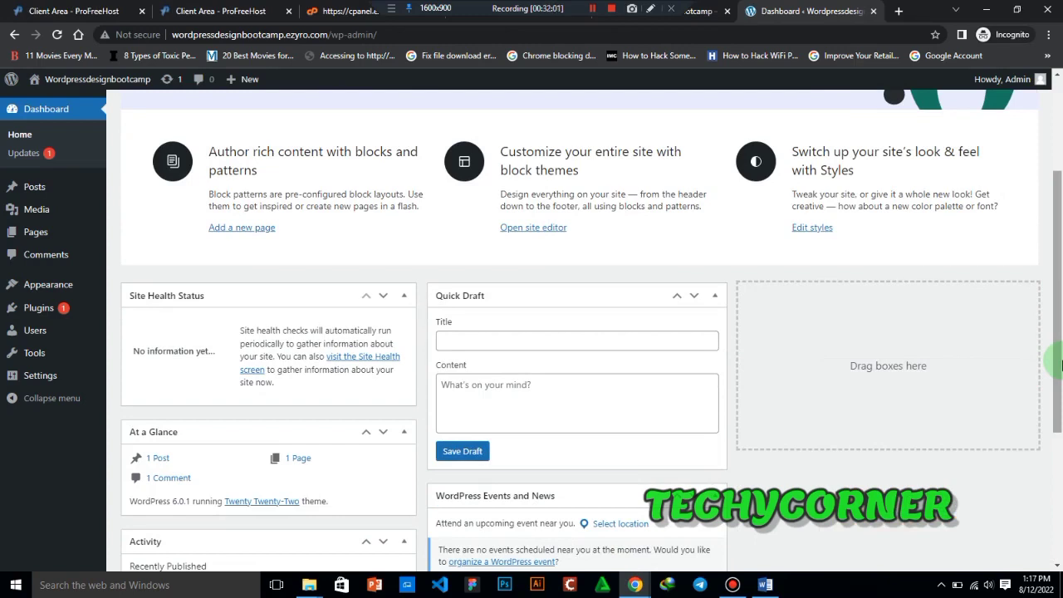
drag(1060, 365, 1056, 291)
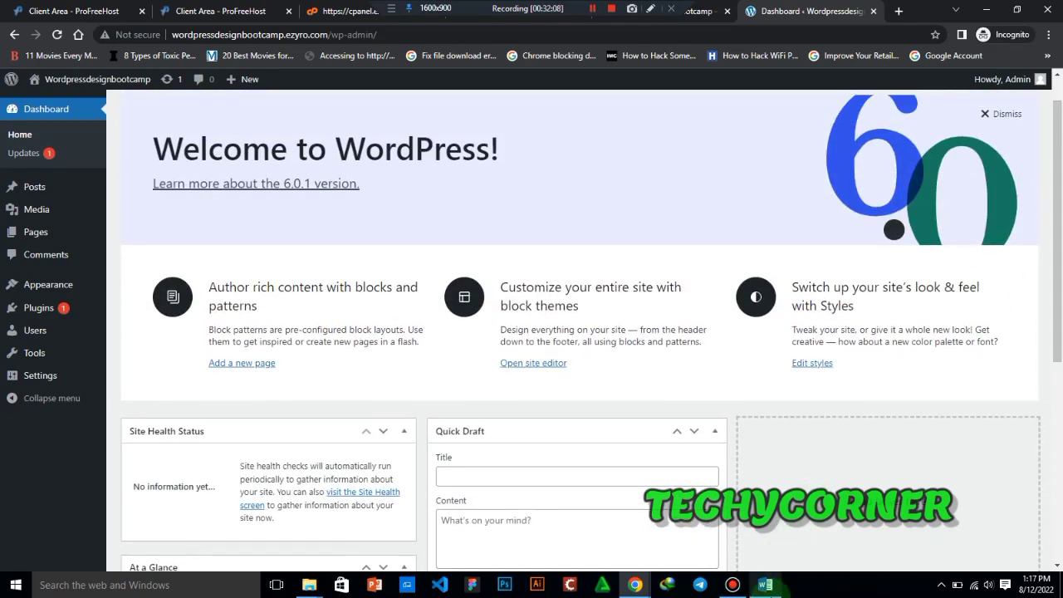
click(764, 585)
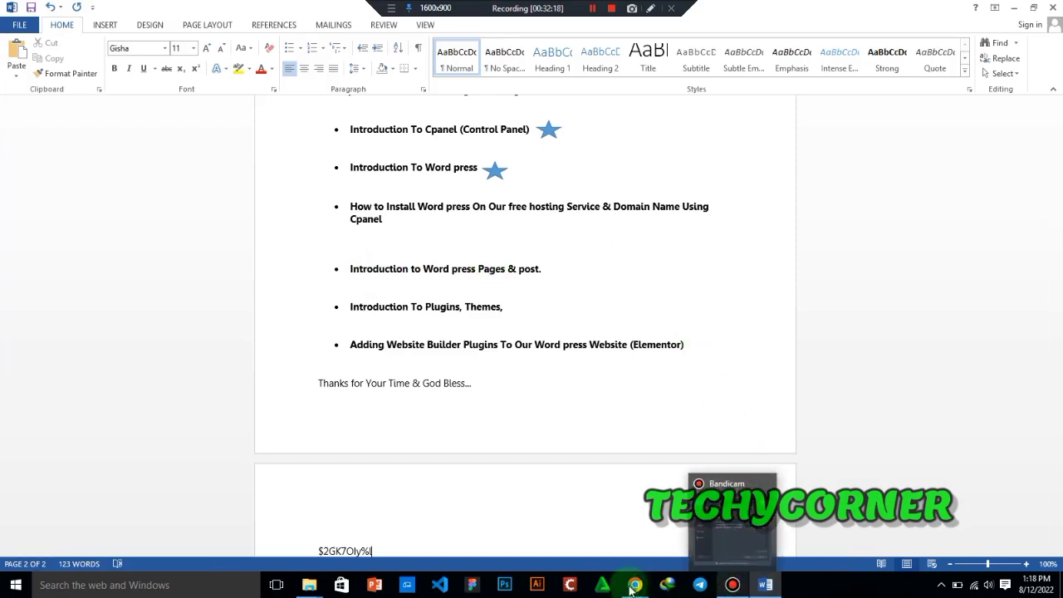
mouse_move(633, 586)
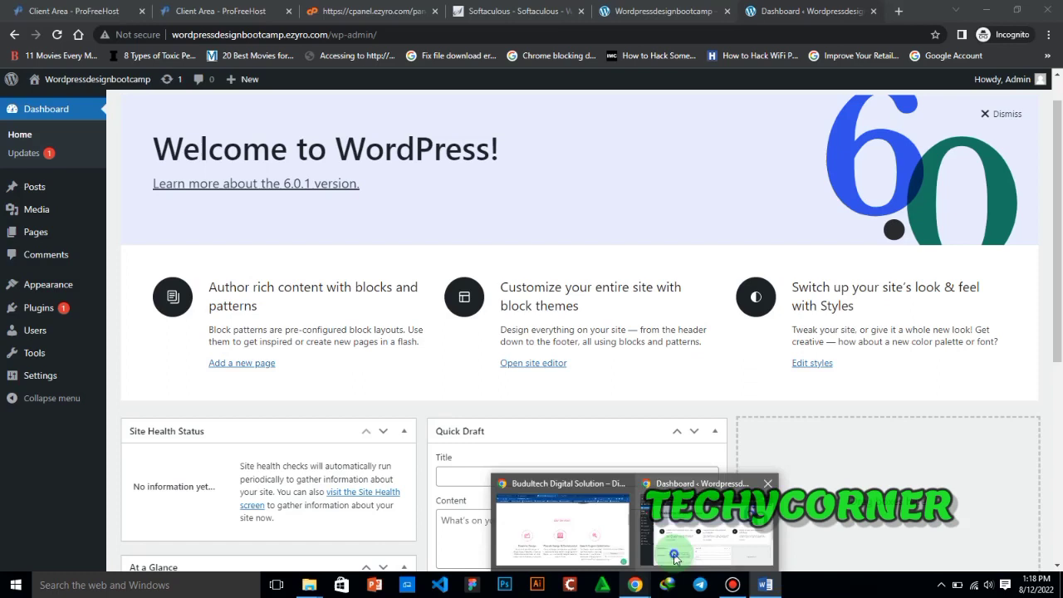
click(672, 554)
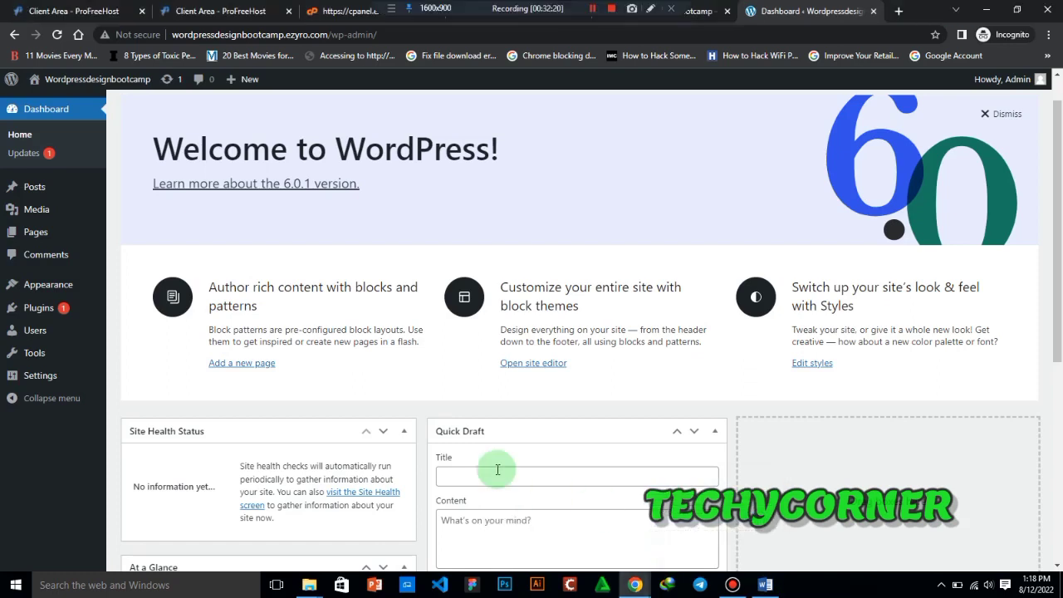
- Open the list of all WordPress pages in a new tab and switch to it
mouse_move(50, 241)
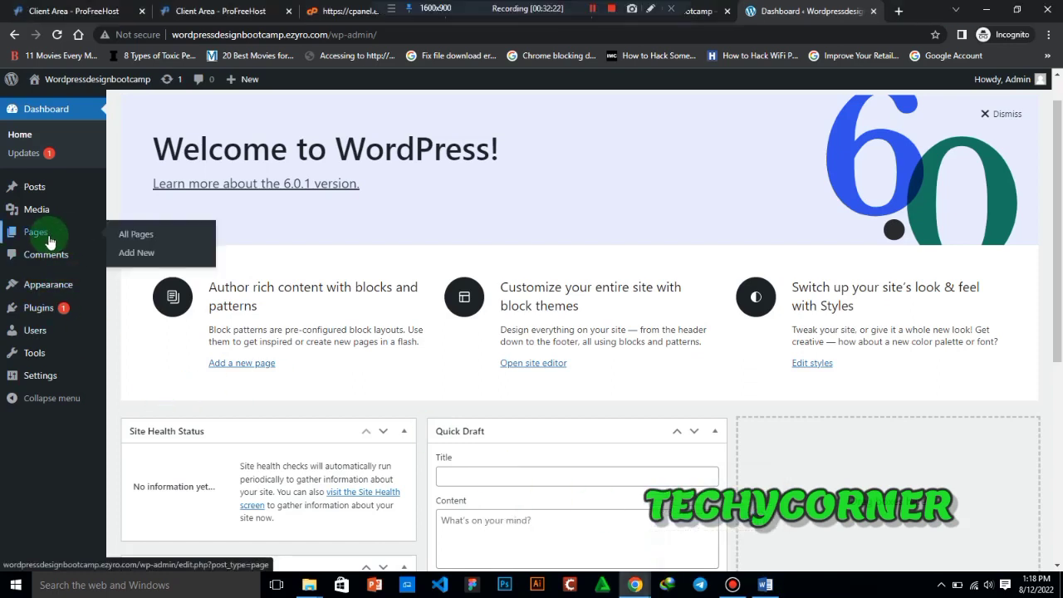
right_click(139, 239)
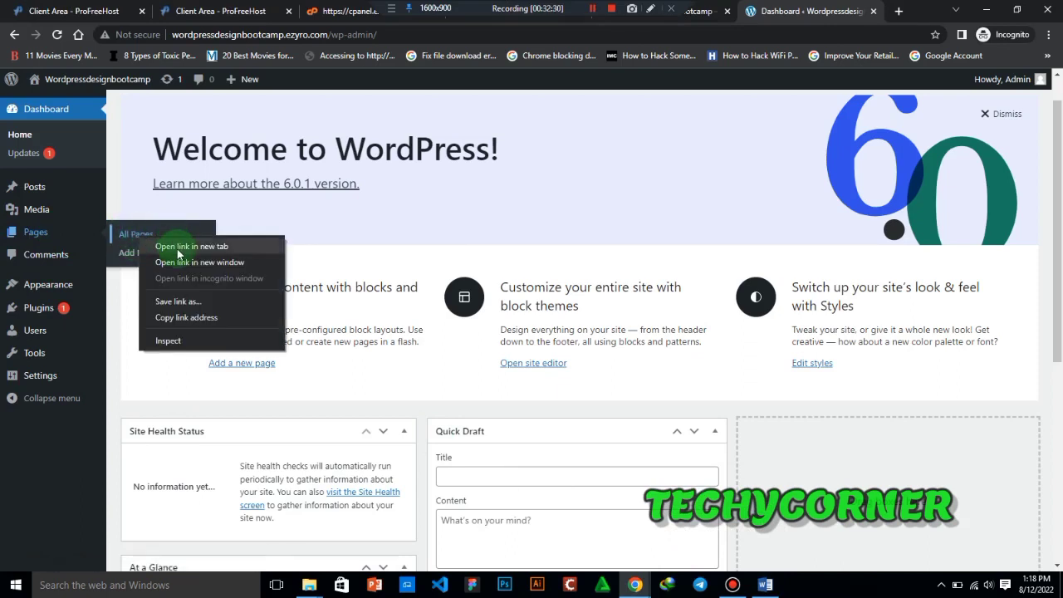
click(174, 245)
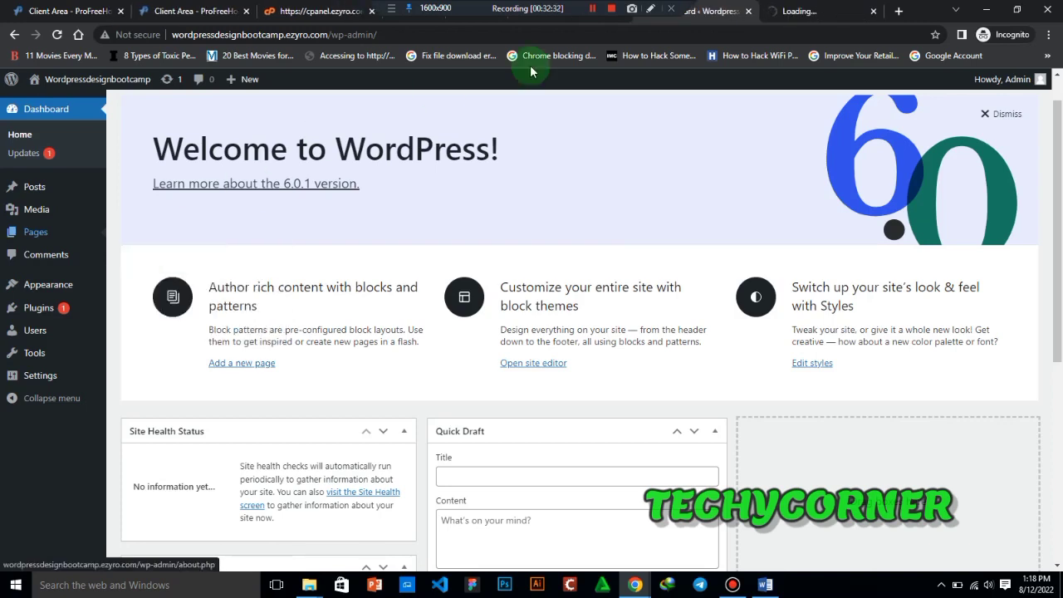
click(791, 9)
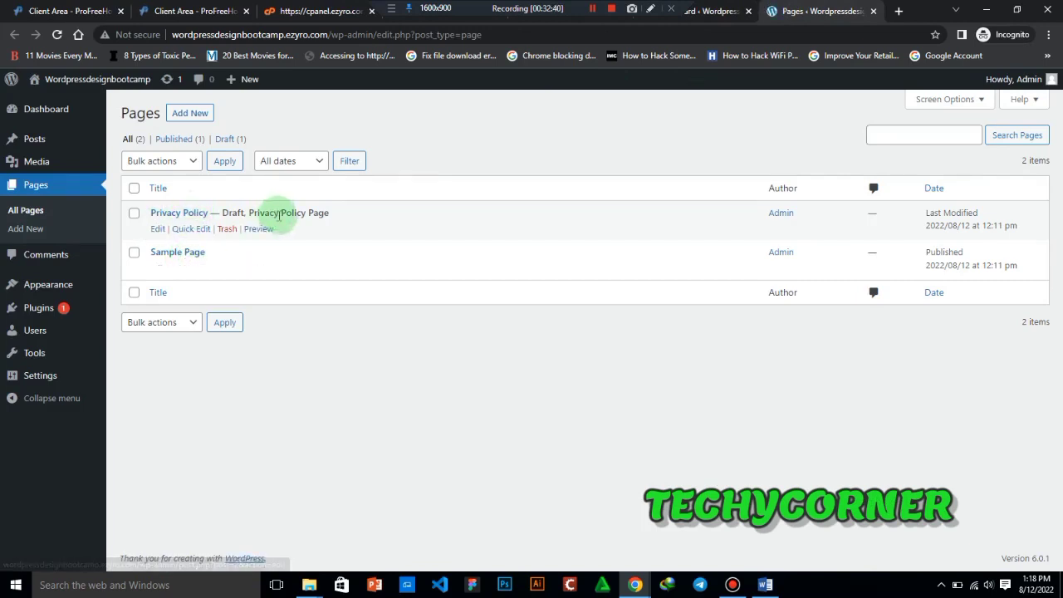
- Preview the Privacy Policy draft in a separate tab, look through it, and close the preview
right_click(269, 233)
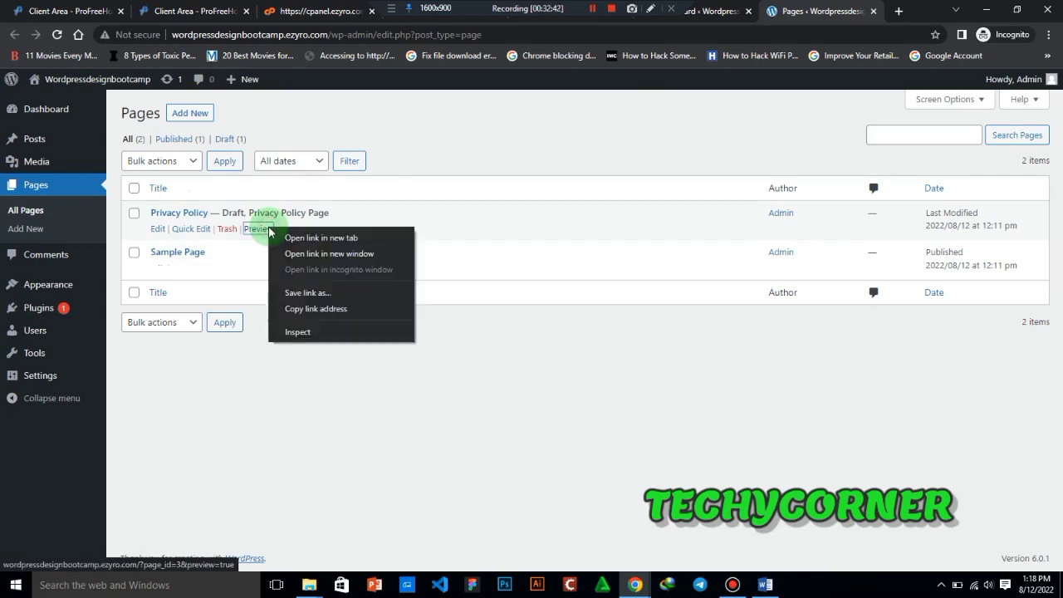
click(309, 240)
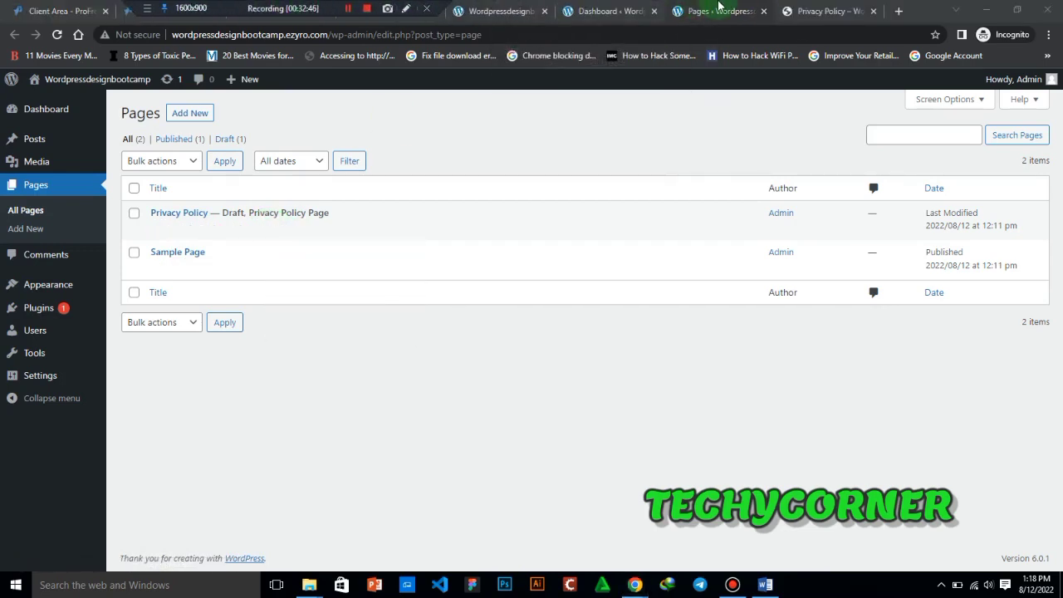
click(824, 12)
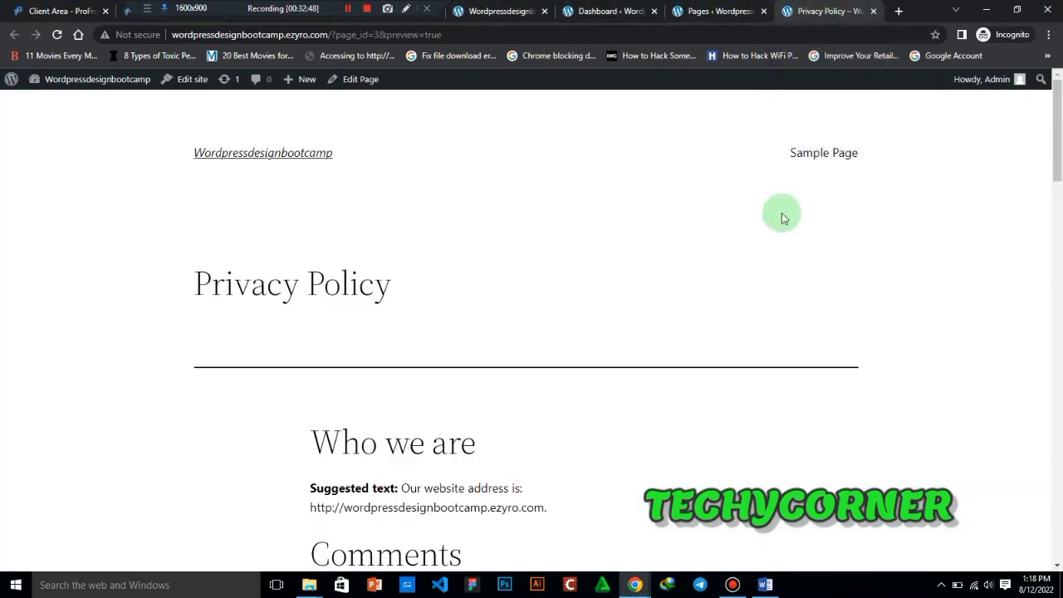
scroll(1058, 249, down, 4)
drag(1061, 251, 1052, 121)
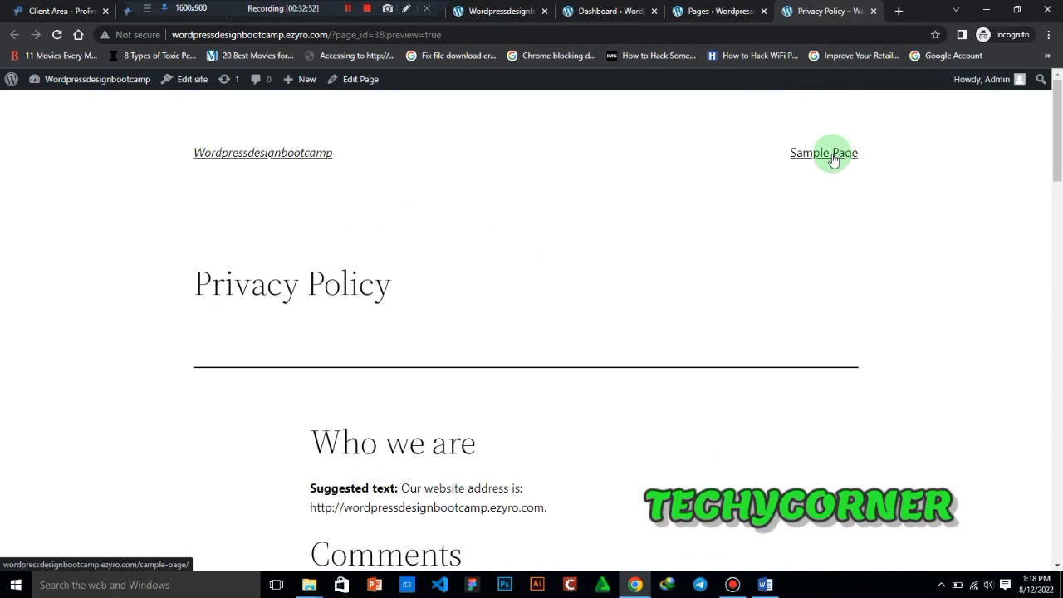
click(872, 10)
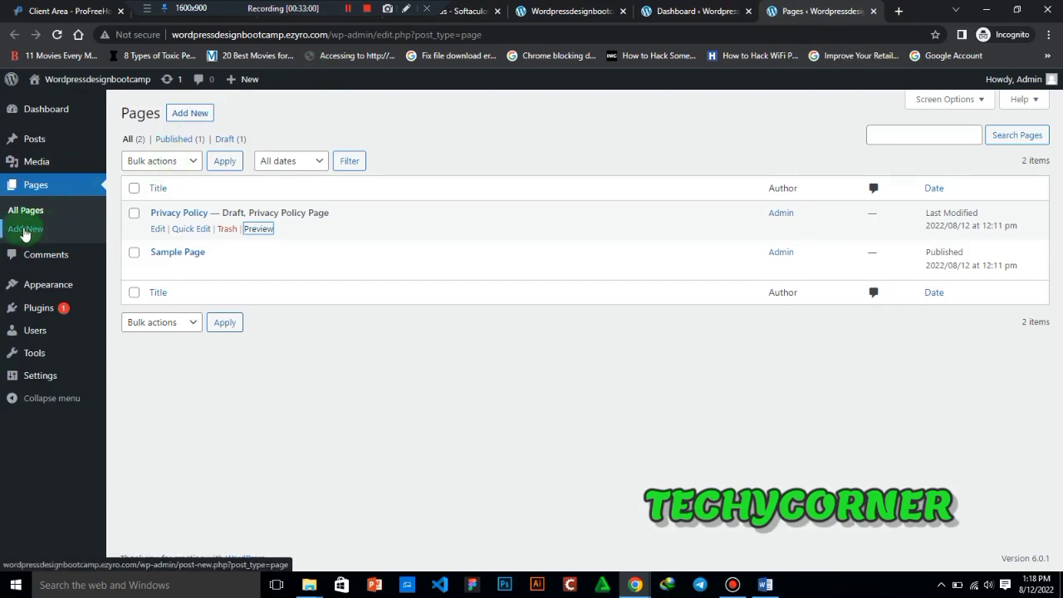
- Start a new WordPress page and dismiss the block editor's welcome guide
click(199, 117)
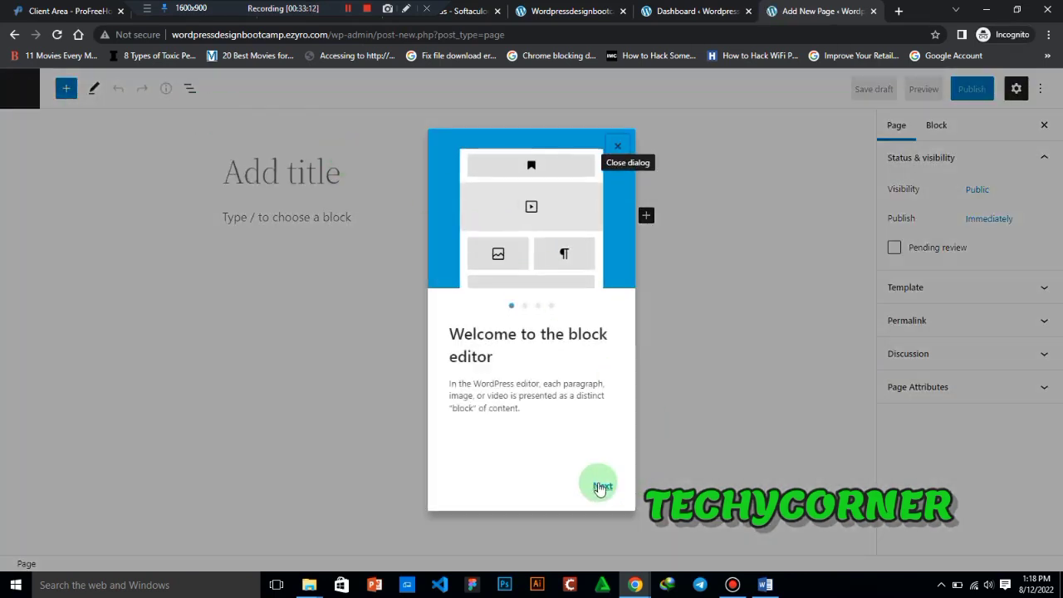
click(601, 487)
click(618, 146)
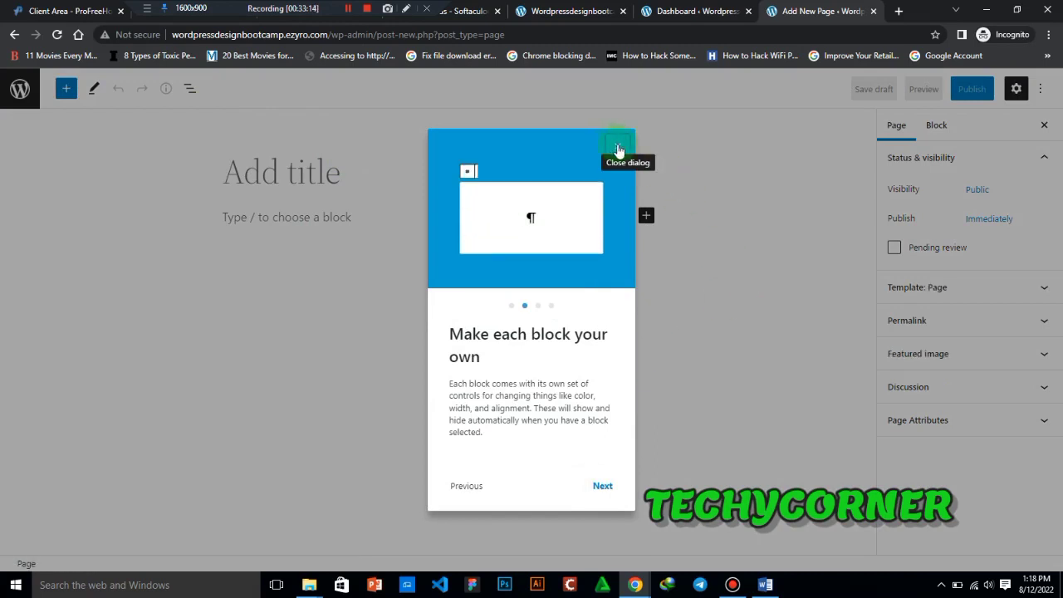
- Title the new page Home
click(316, 170)
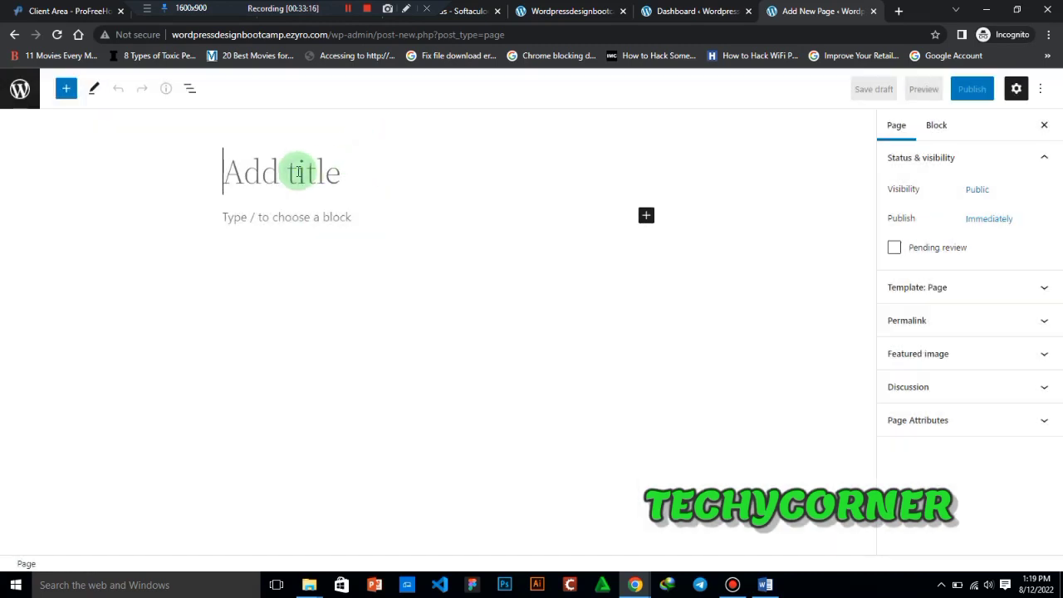
text(Home)
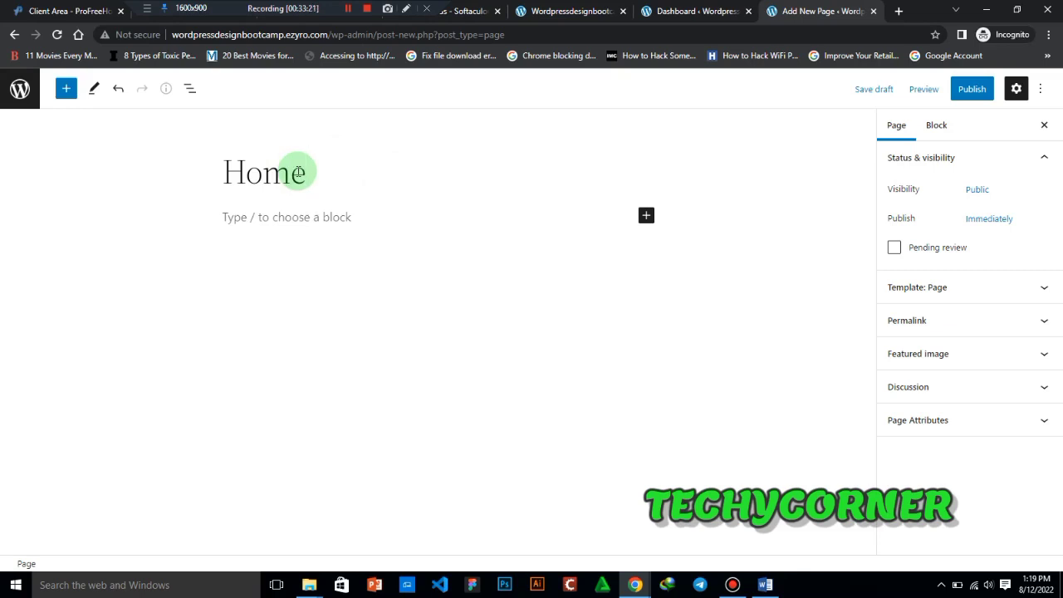
text(page)
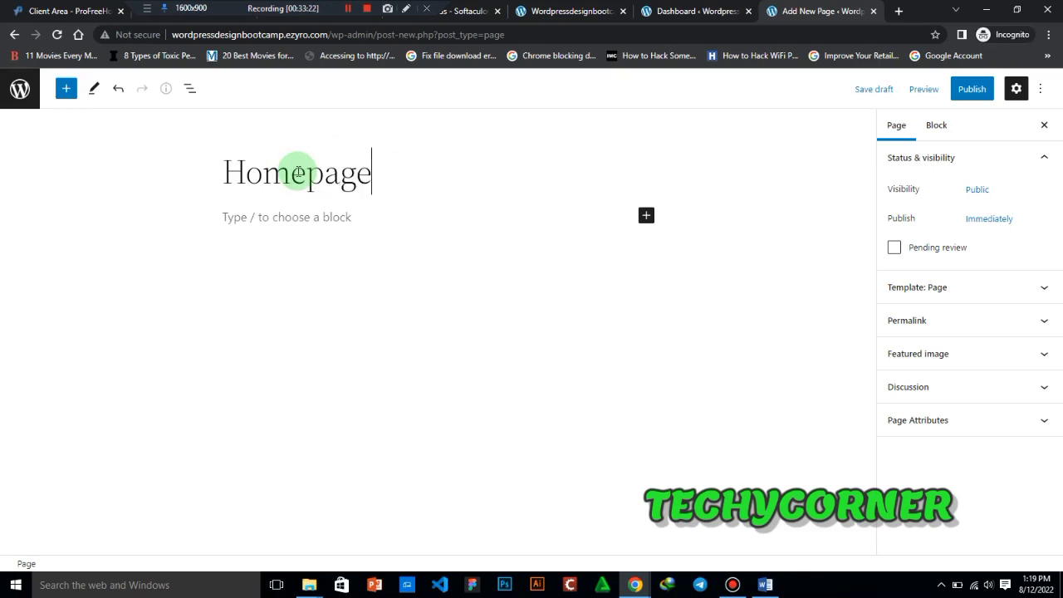
key(BackSpace)
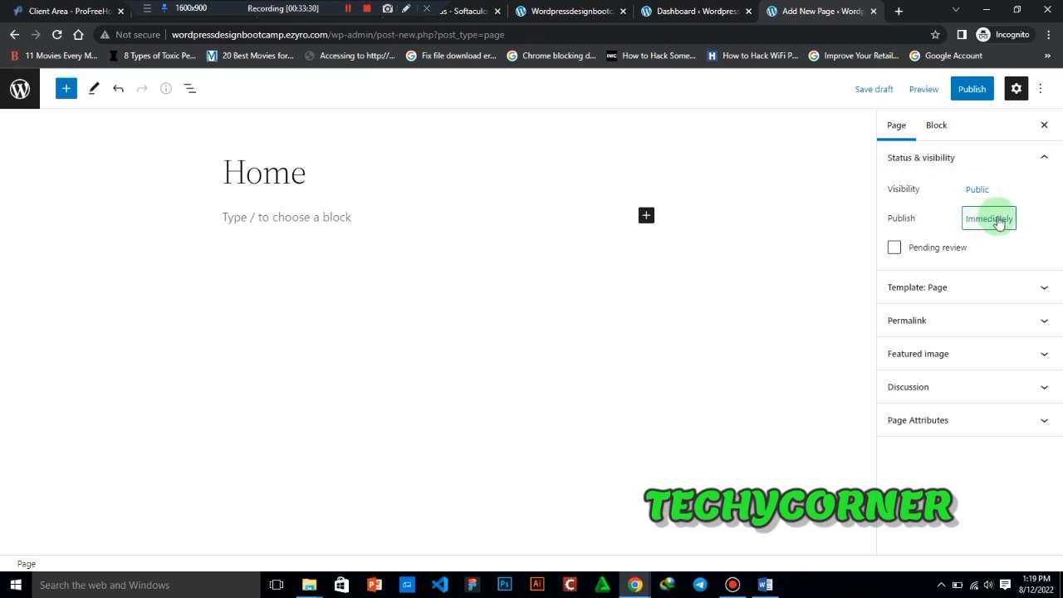
- Expand the page's Permalink settings and examine its URL slug and page link
click(1045, 321)
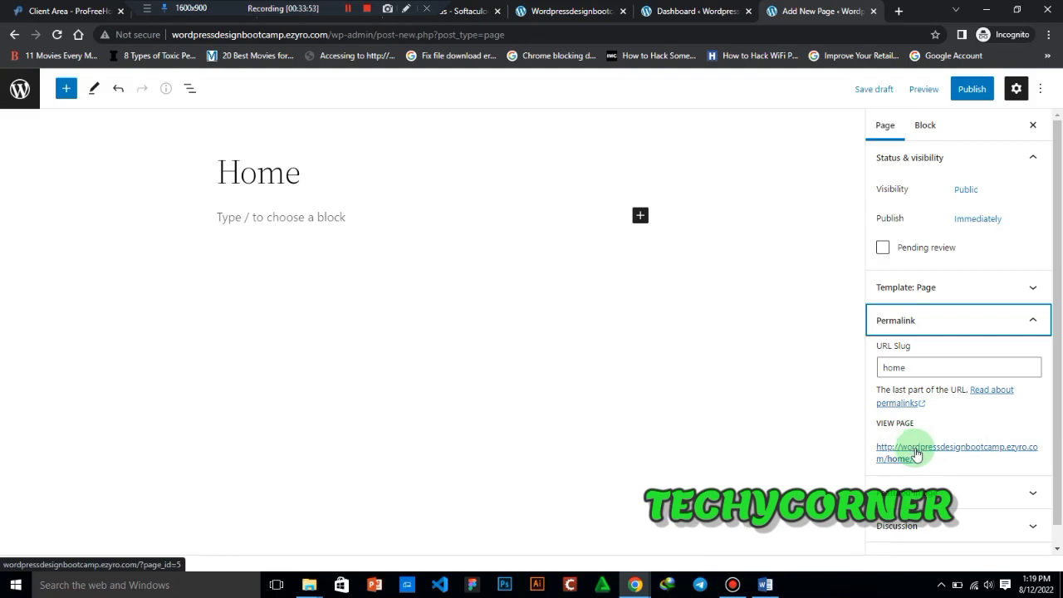
right_click(936, 455)
click(775, 420)
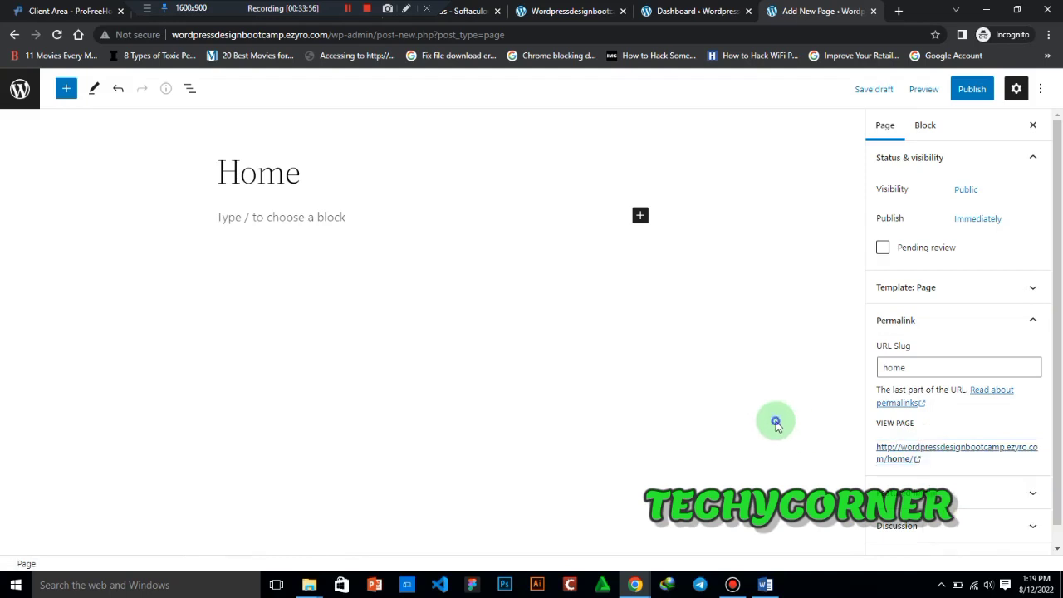
- Publish the Home page with public visibility and immediate publishing, confirming the pre-publish check
click(973, 89)
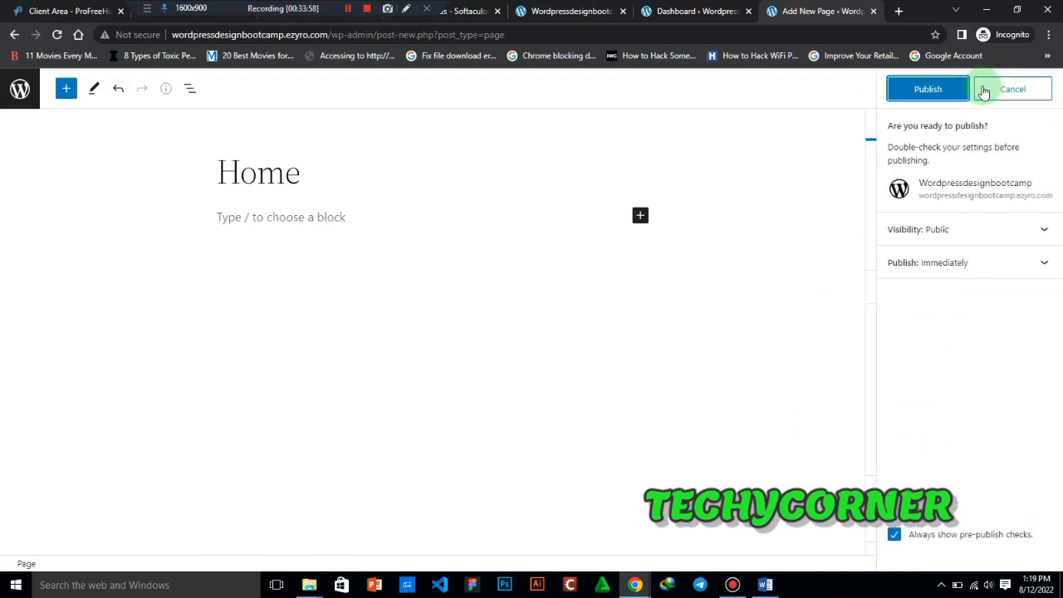
drag(925, 125, 992, 125)
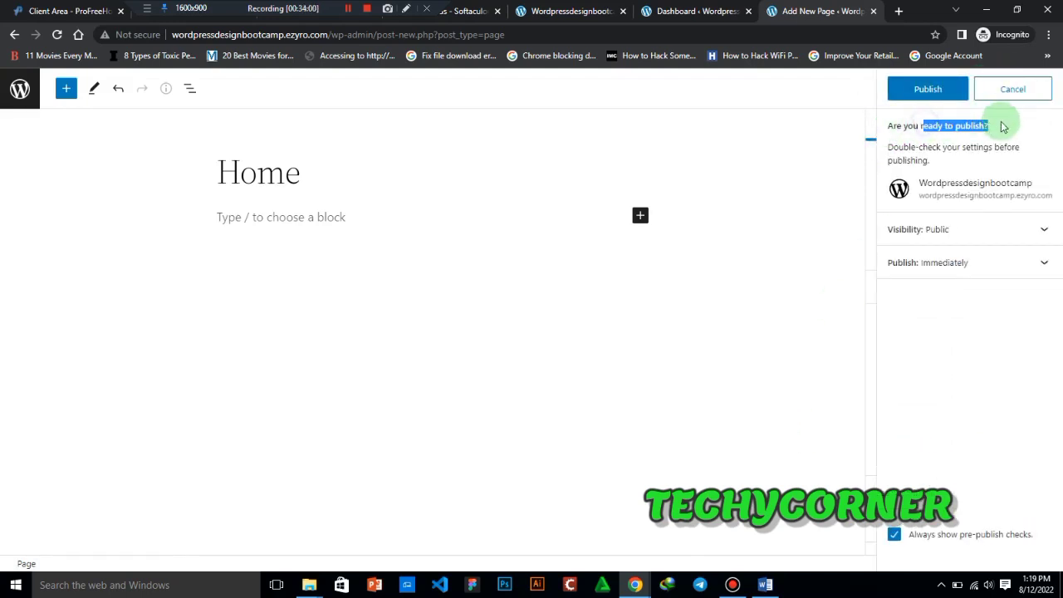
click(943, 90)
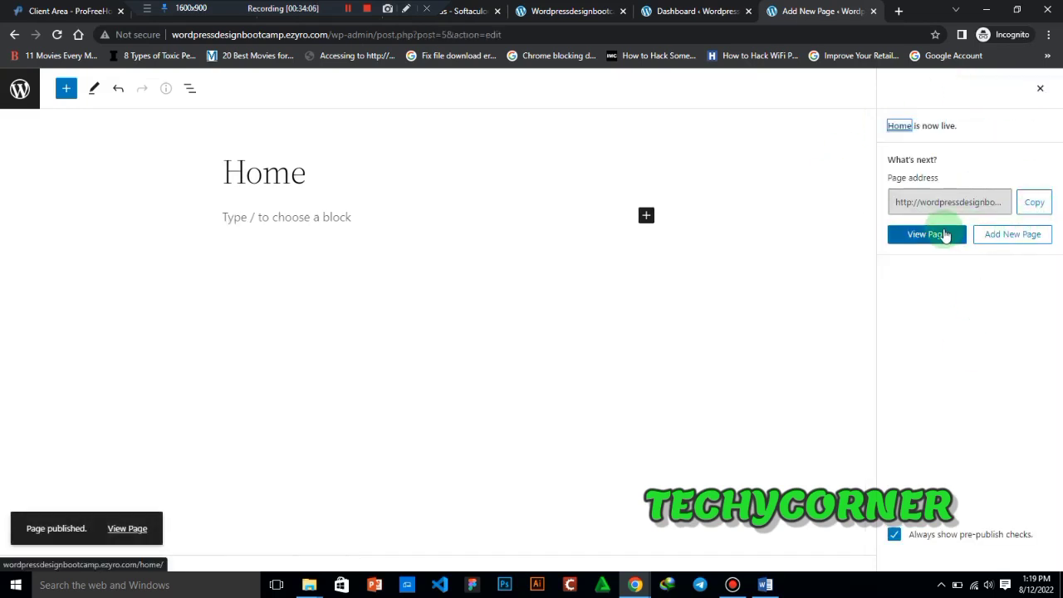
- View the published Home page in a separate tab and examine the /home/ part of its address
right_click(943, 235)
click(966, 239)
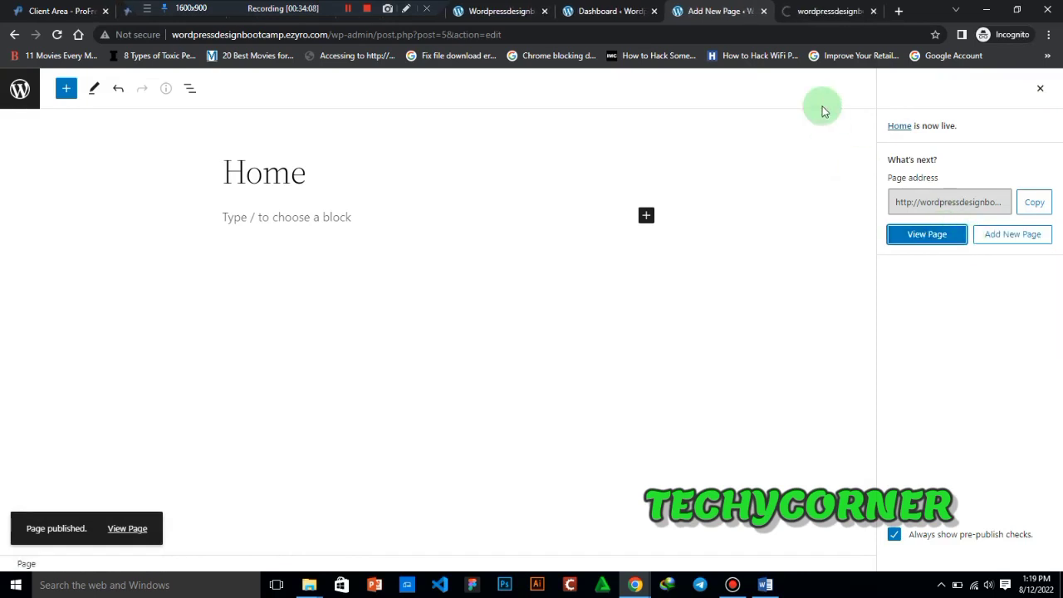
click(813, 10)
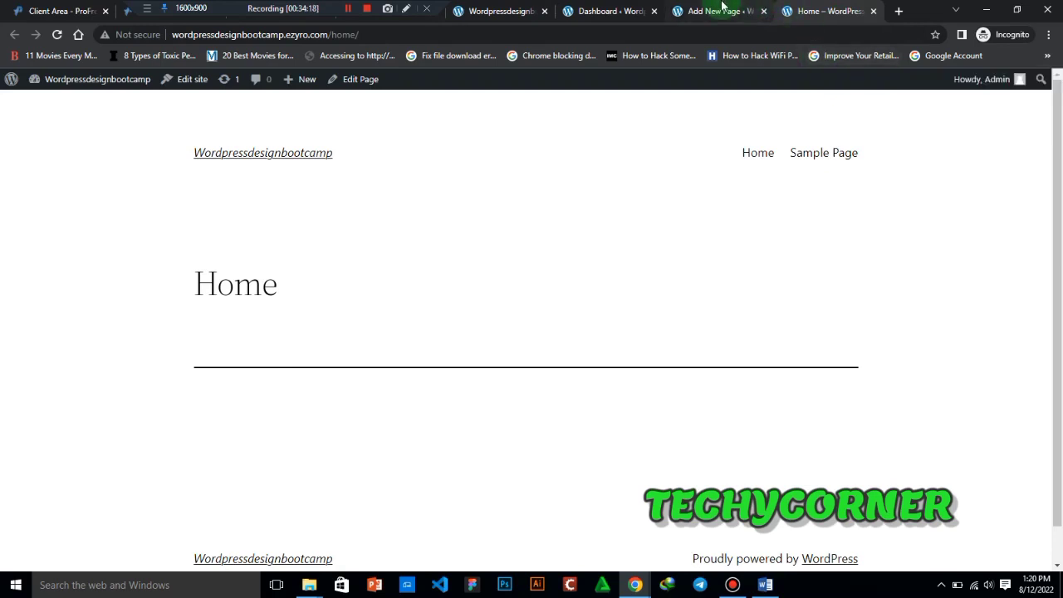
click(330, 39)
click(328, 35)
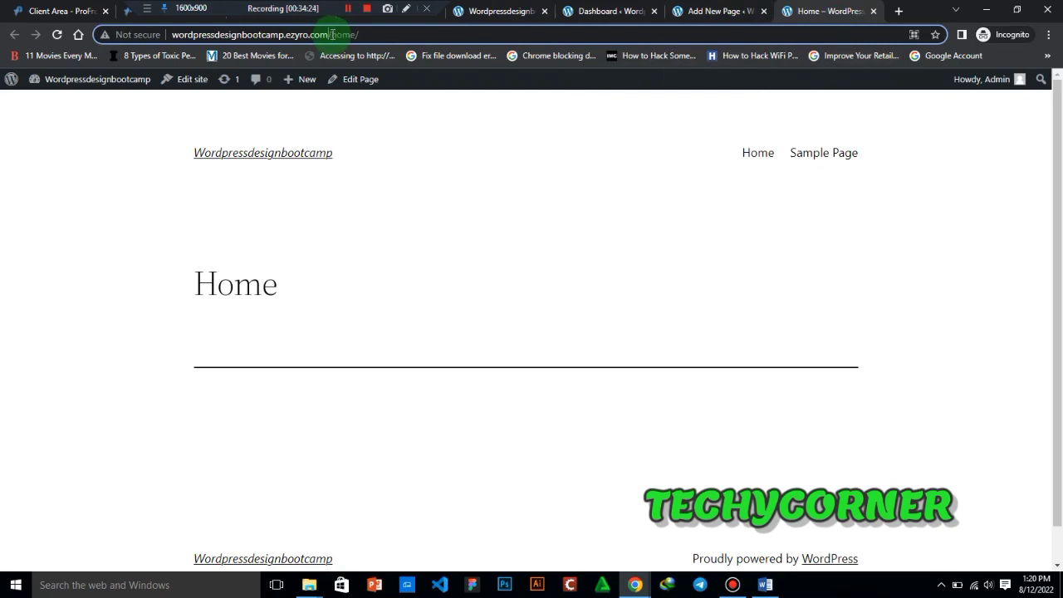
drag(337, 34, 358, 34)
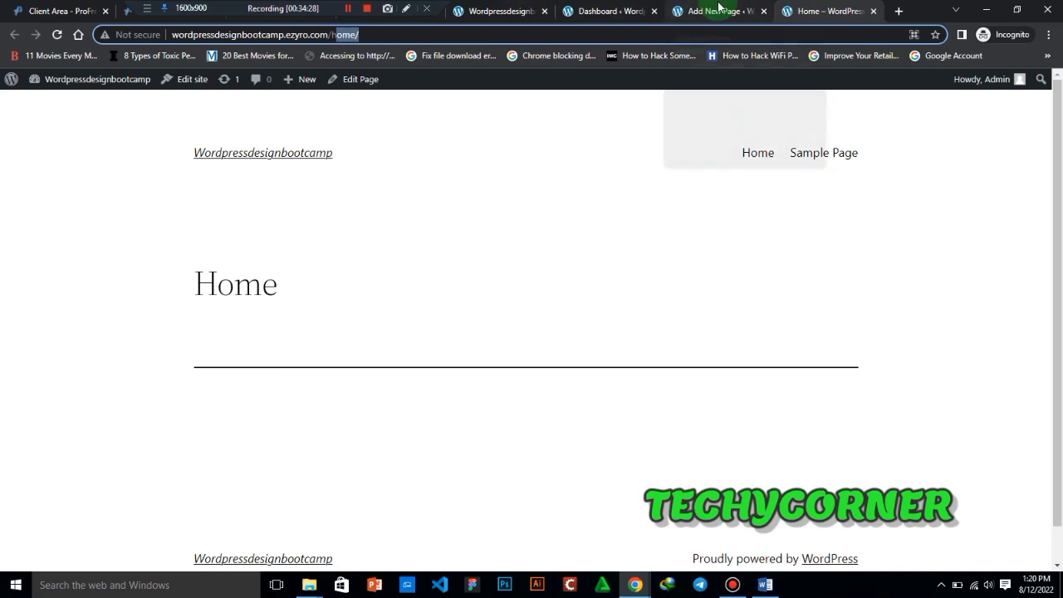
- Return to the WordPress dashboard and open the Reading settings in a separate tab
click(590, 6)
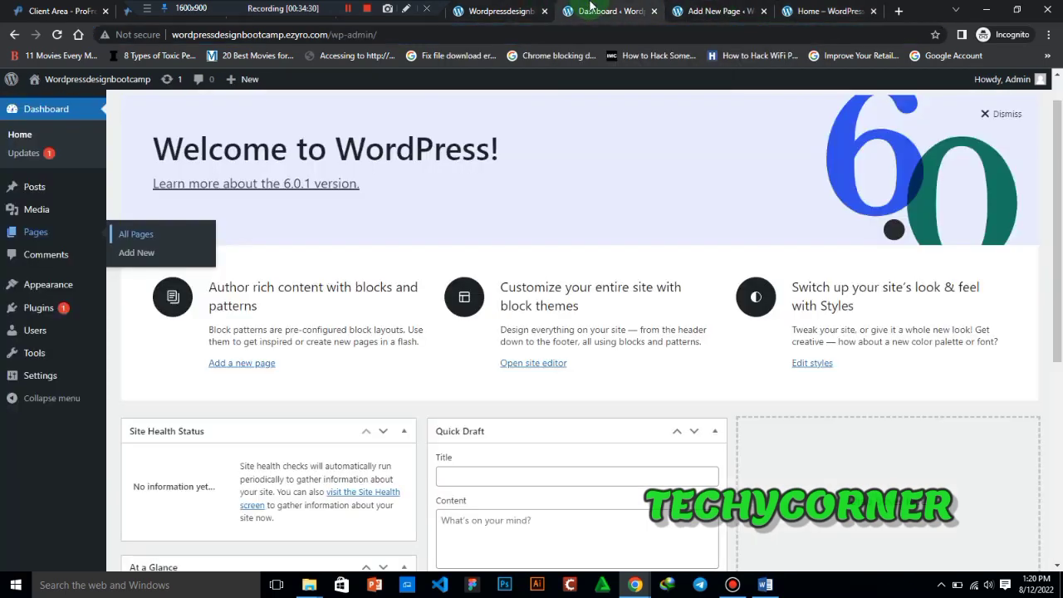
mouse_move(52, 373)
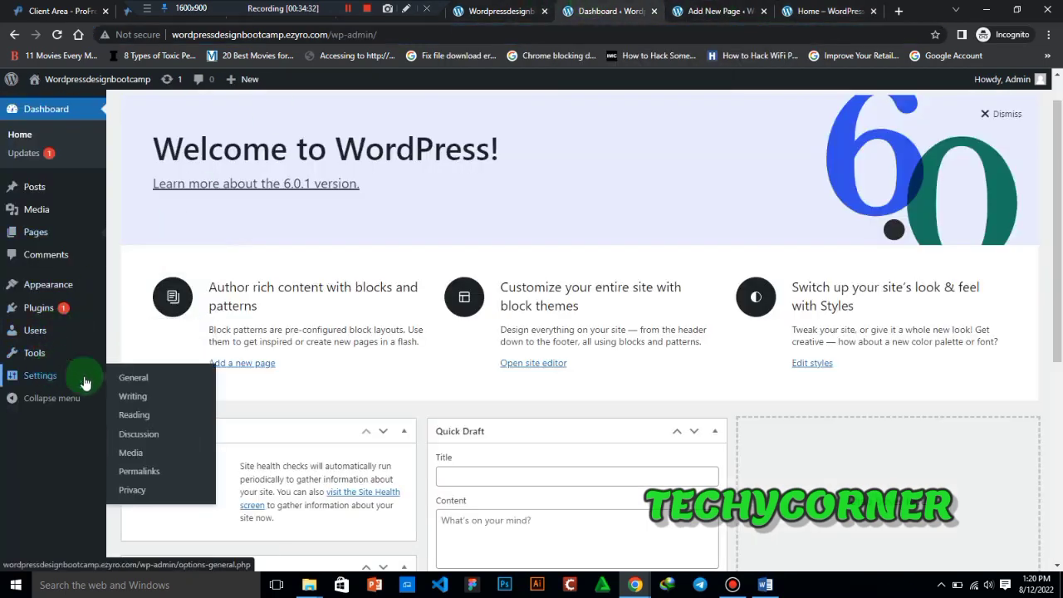
right_click(144, 421)
click(191, 425)
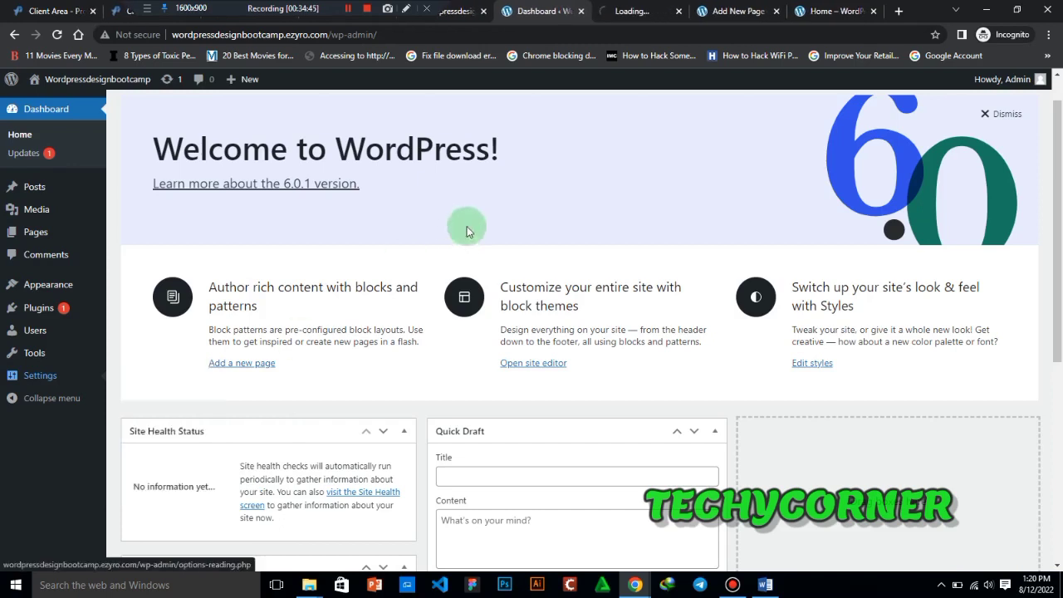
click(640, 10)
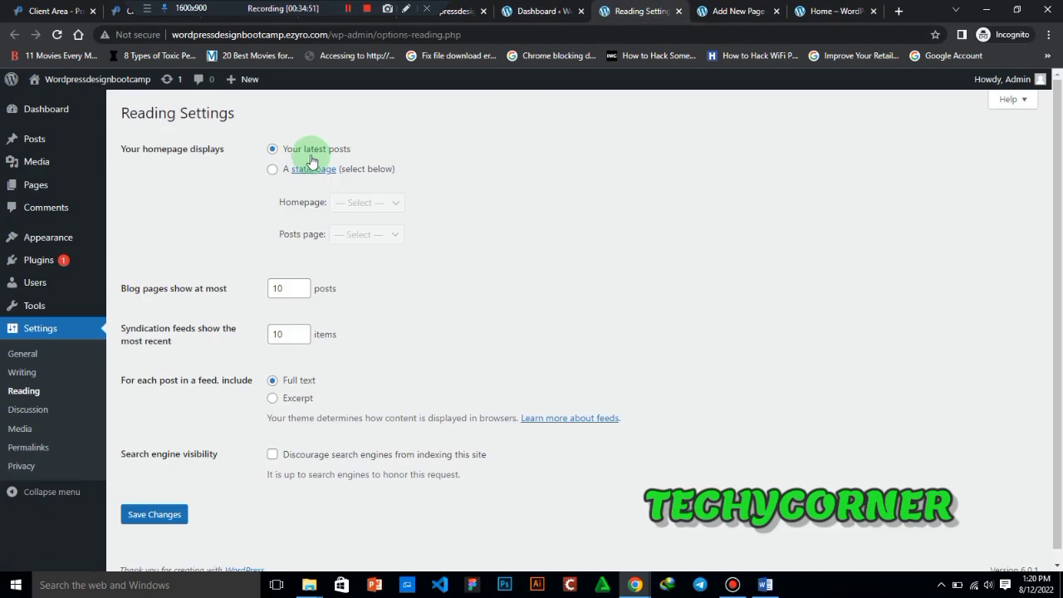
- Set the homepage to display a static page, choose Home as the homepage, and save the reading settings
click(271, 170)
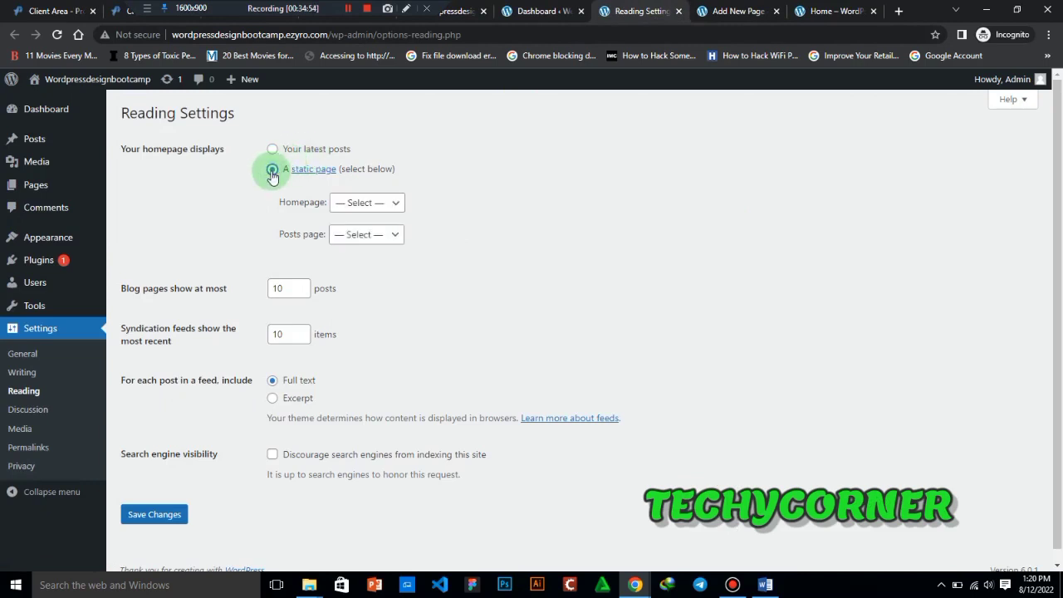
click(378, 208)
click(368, 232)
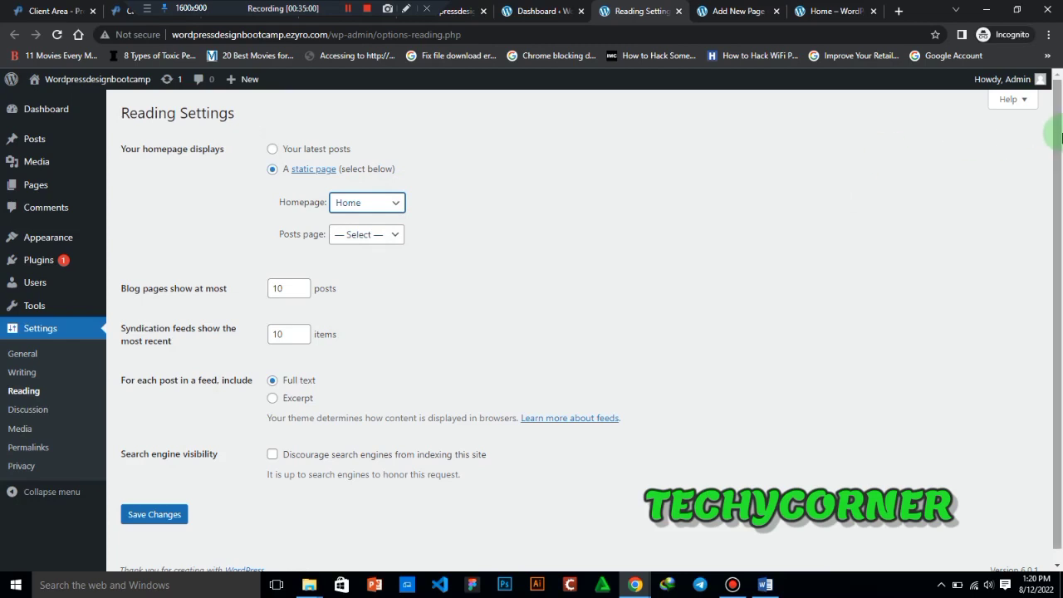
drag(1059, 148, 1059, 235)
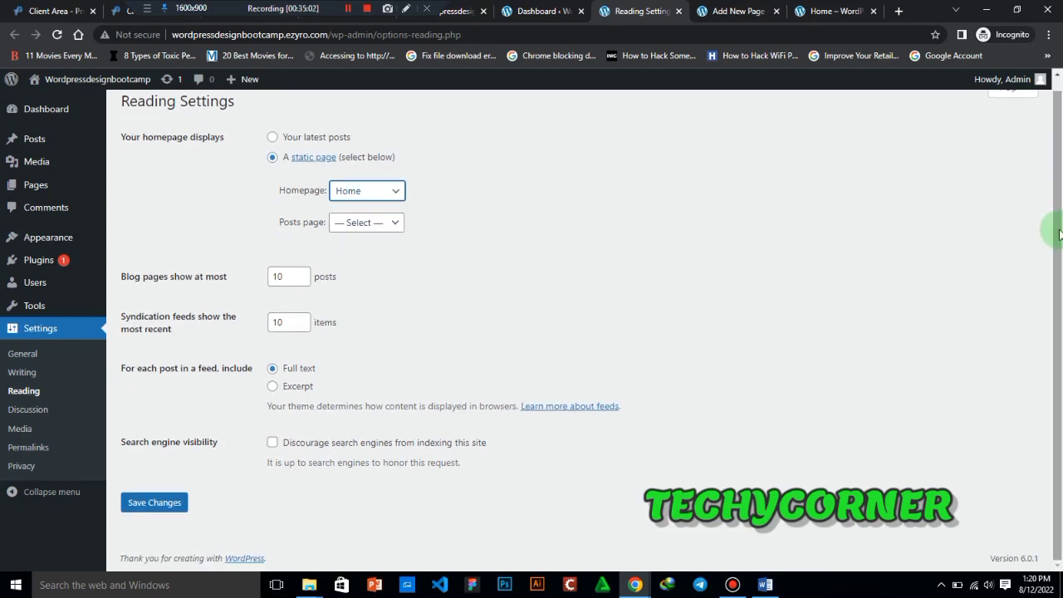
scroll(1051, 207, up, 1)
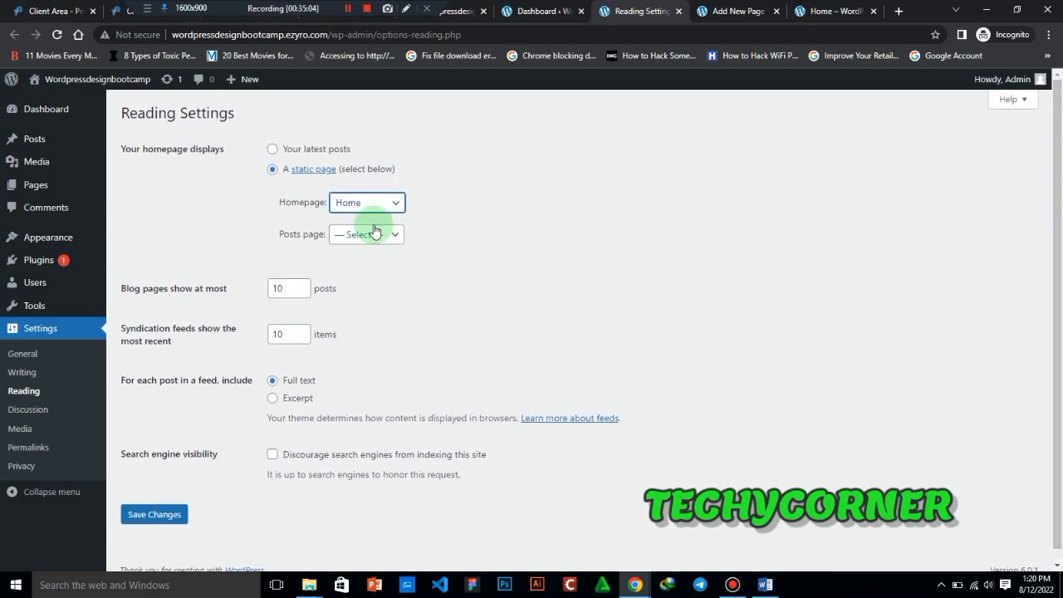
click(165, 516)
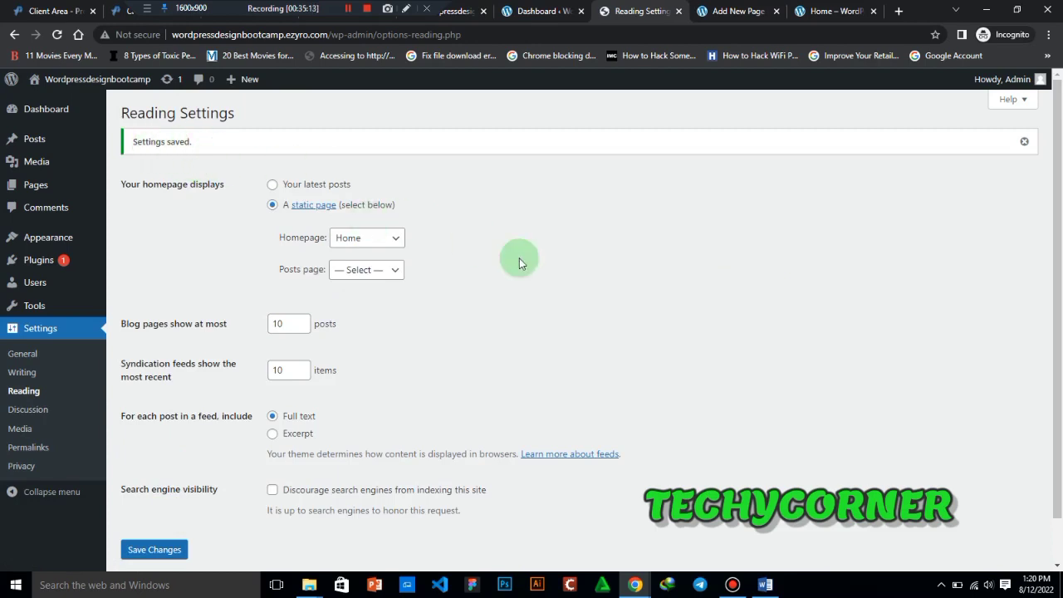
- Open the site's Permalink settings in a separate tab
right_click(35, 450)
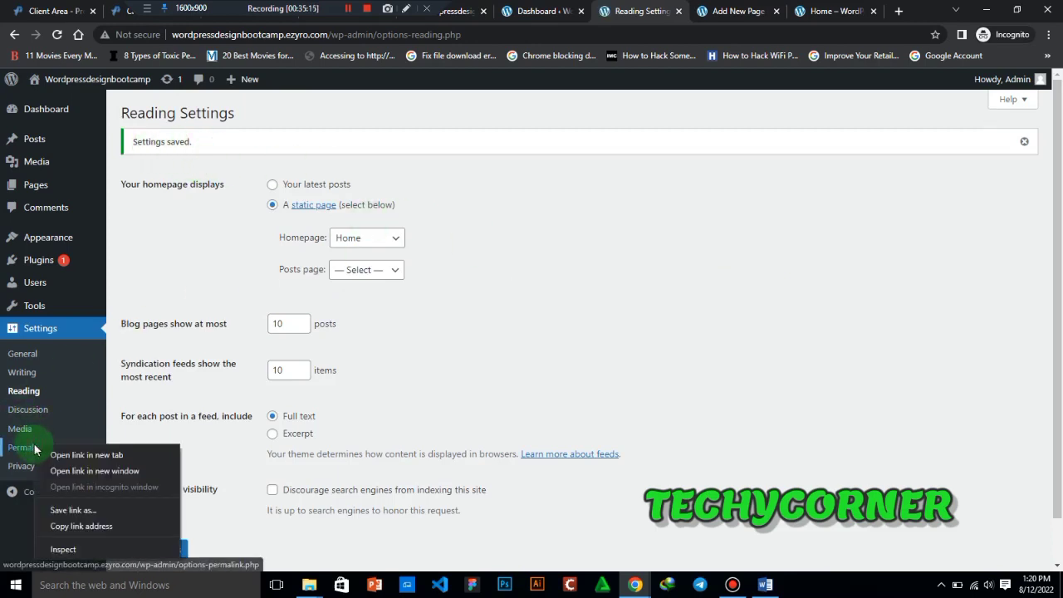
click(80, 456)
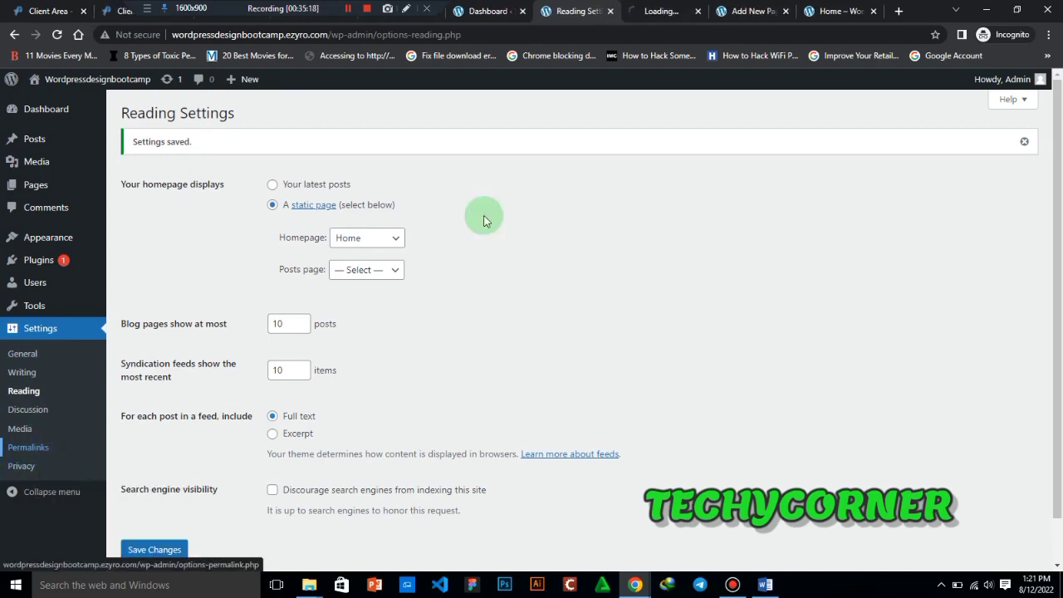
click(662, 8)
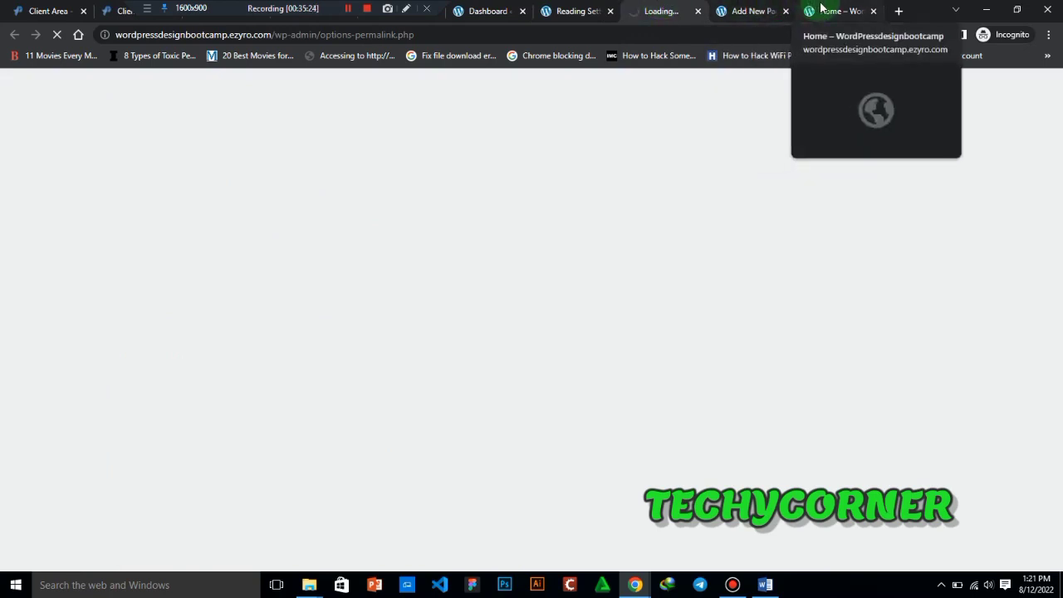
- Go back to the live Home page and reload it to check the static homepage setting
click(751, 13)
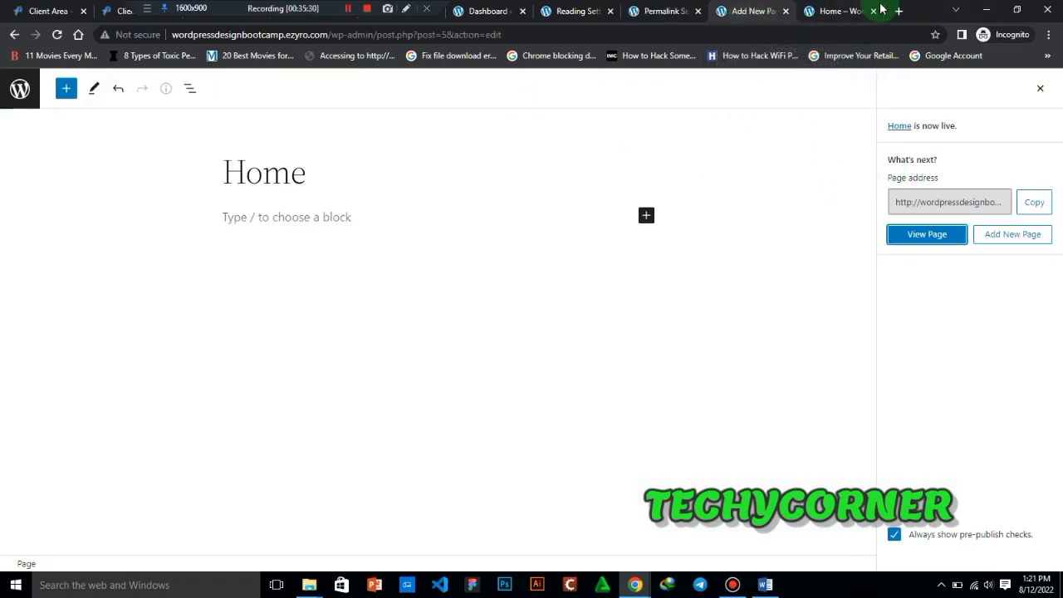
click(840, 9)
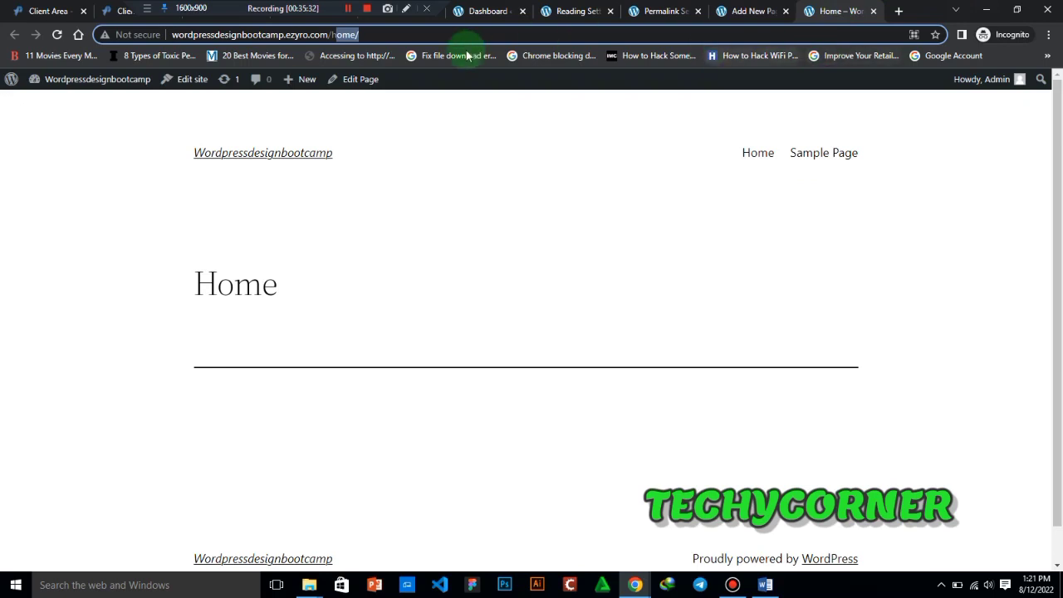
click(60, 36)
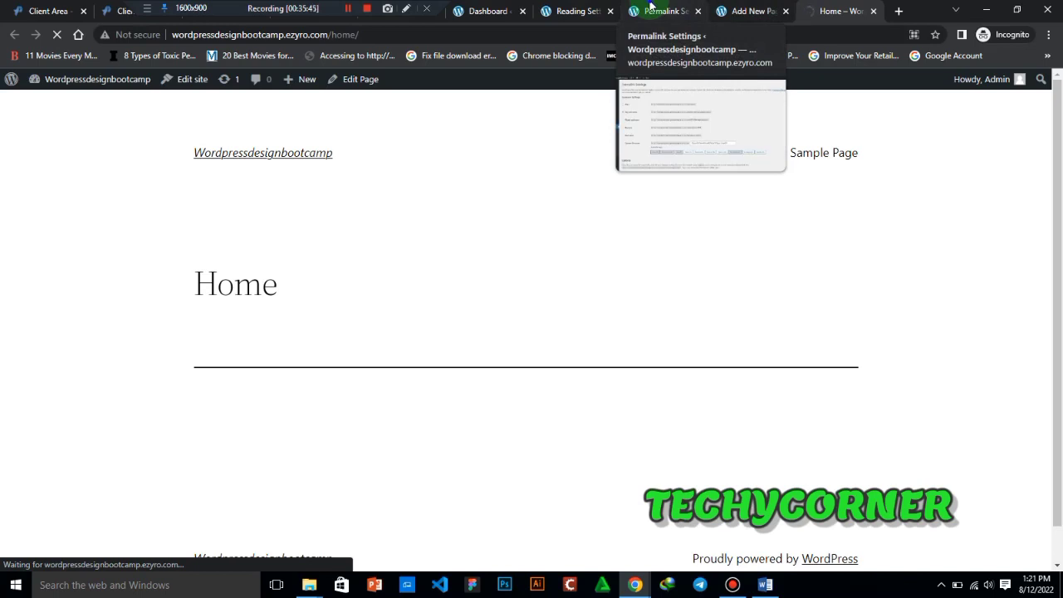
- Change the site's permalink structure to Post name and save the permalink settings
click(649, 7)
click(141, 256)
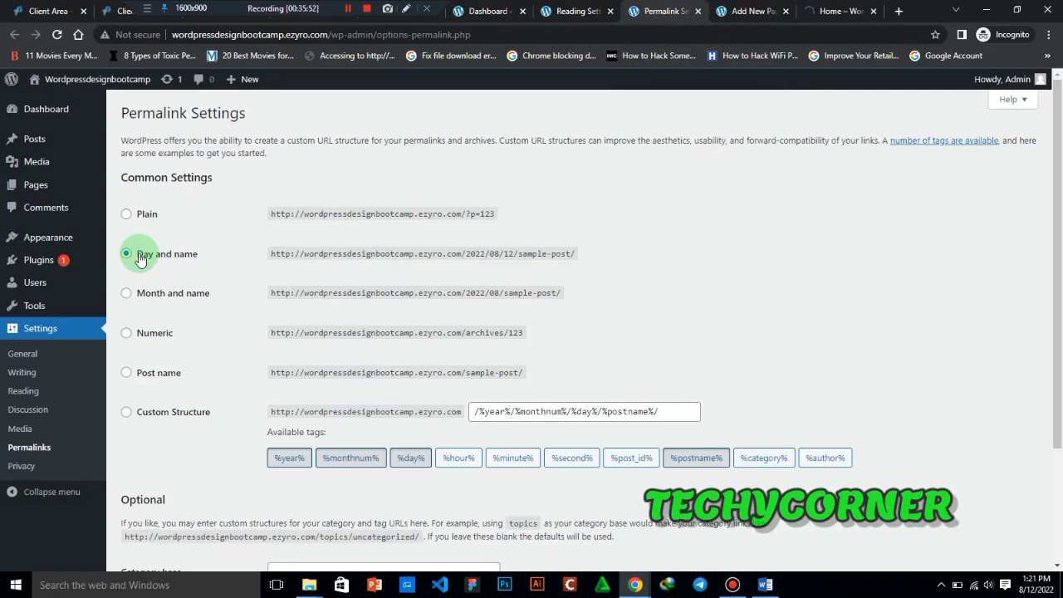
click(127, 373)
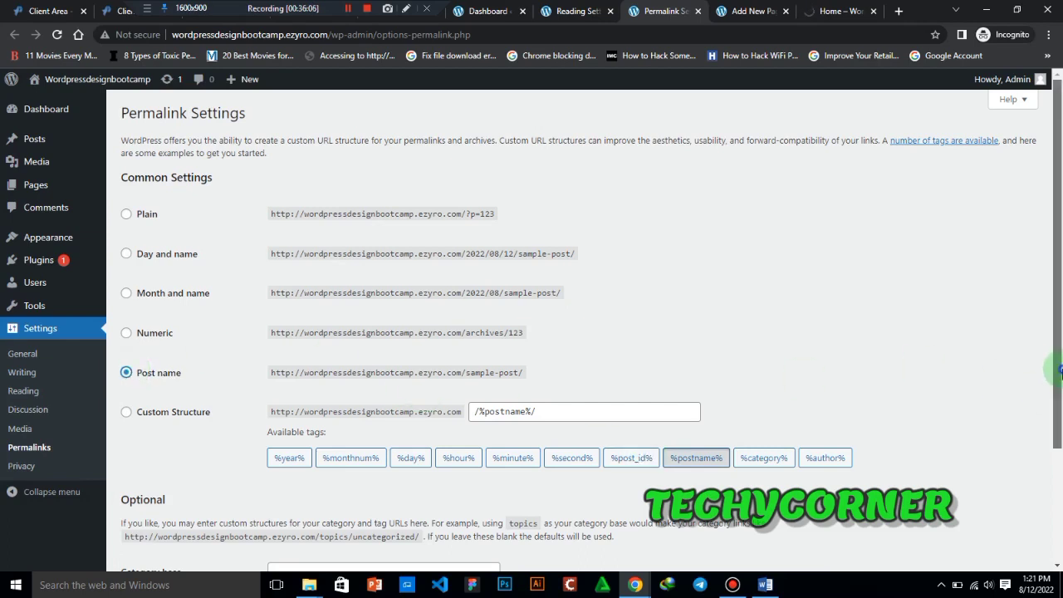
click(1046, 564)
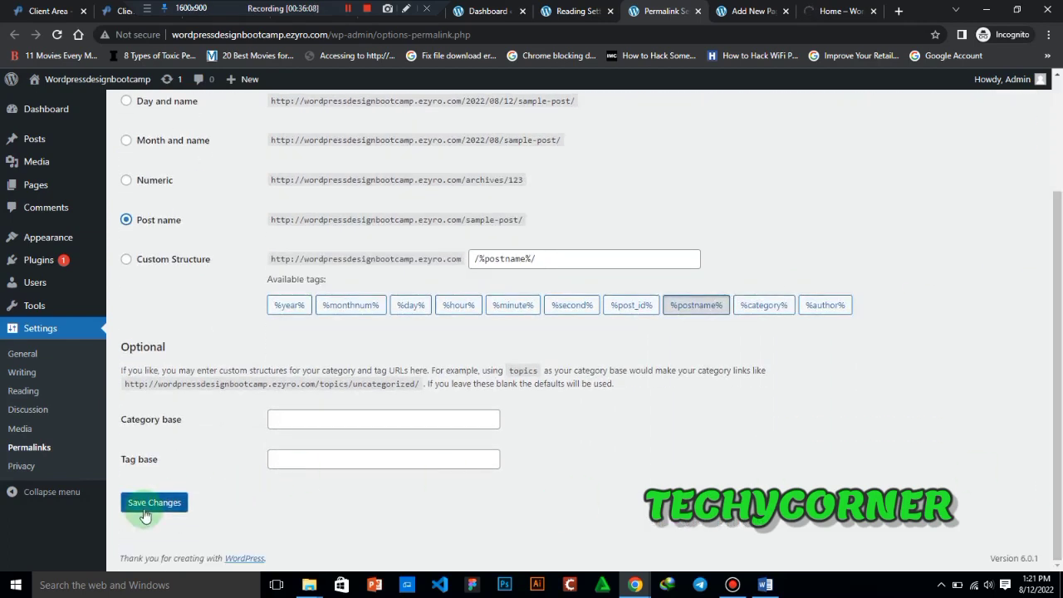
click(144, 509)
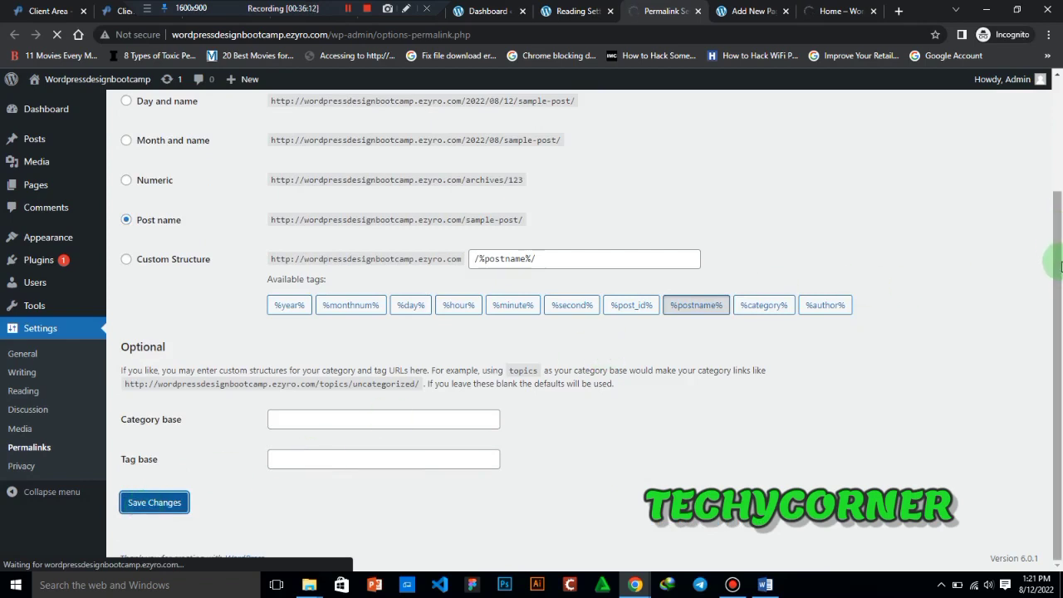
drag(1051, 235, 1048, 92)
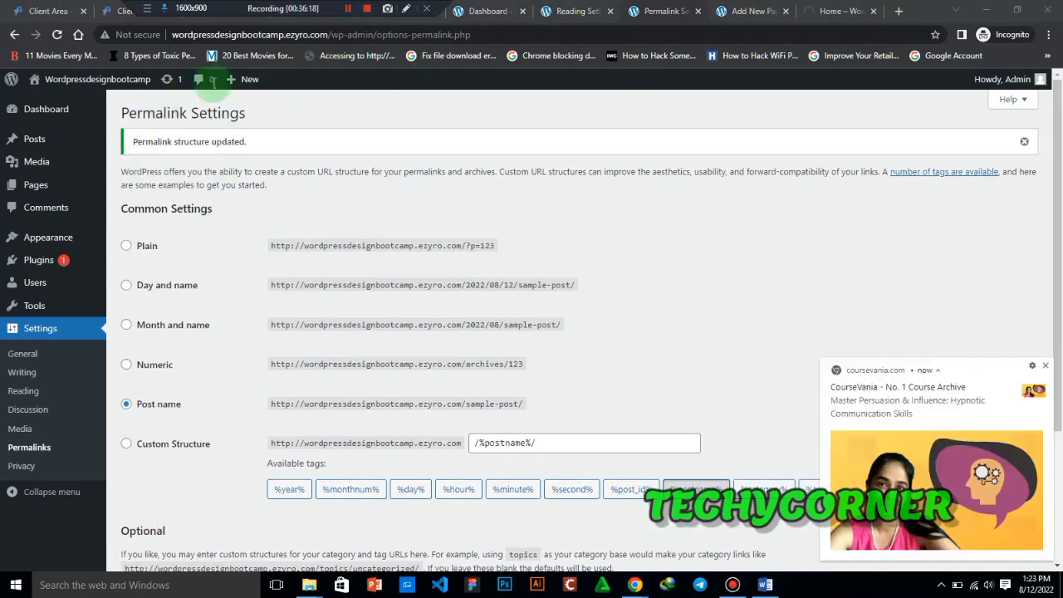
click(405, 8)
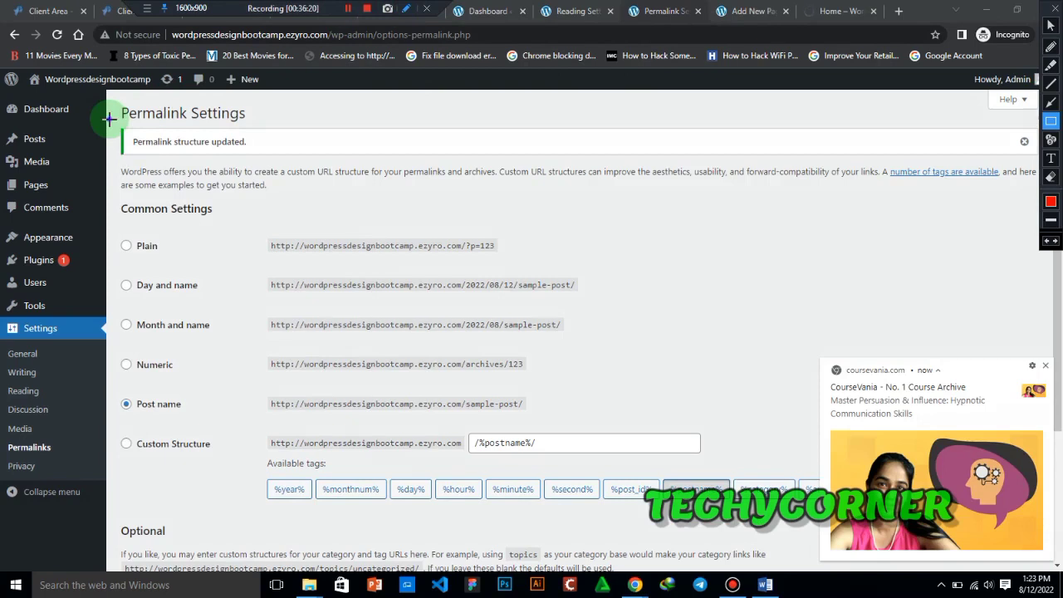
drag(108, 119, 289, 165)
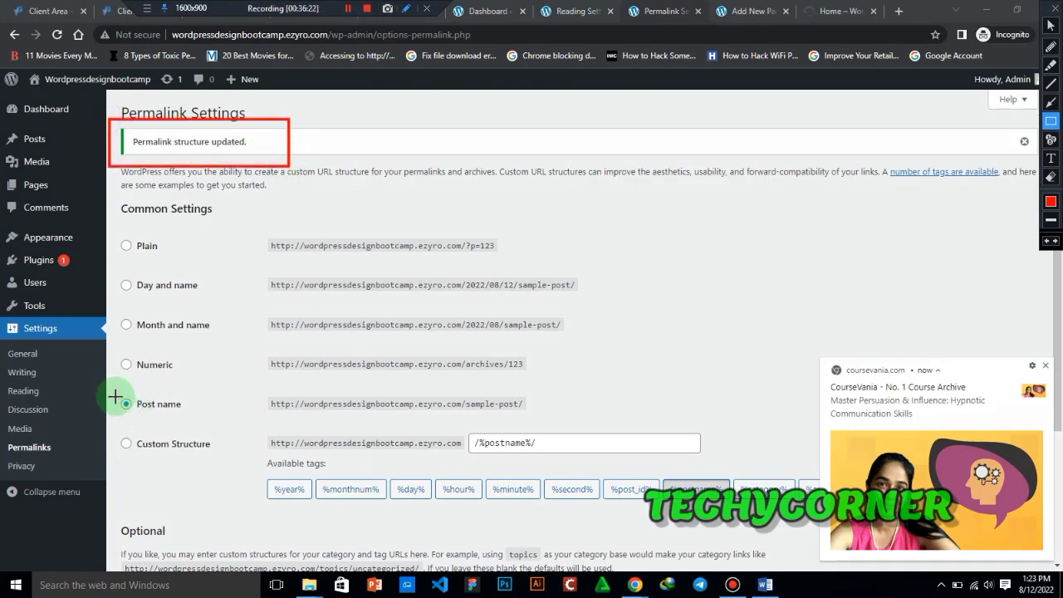
mouse_move(115, 396)
mouse_down()
mouse_move(194, 403)
mouse_move(205, 419)
mouse_up()
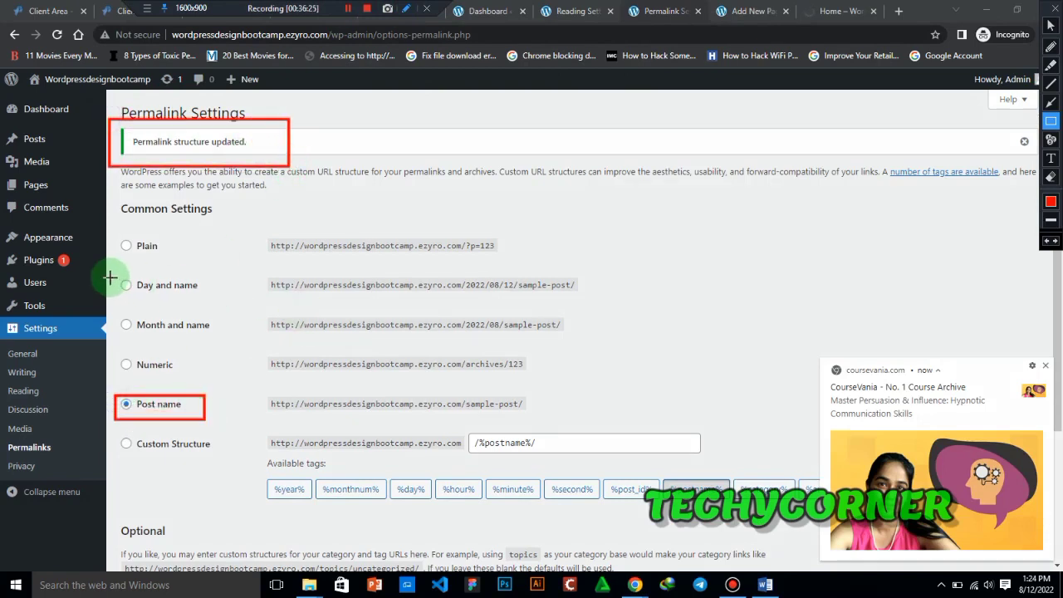
drag(110, 277, 209, 298)
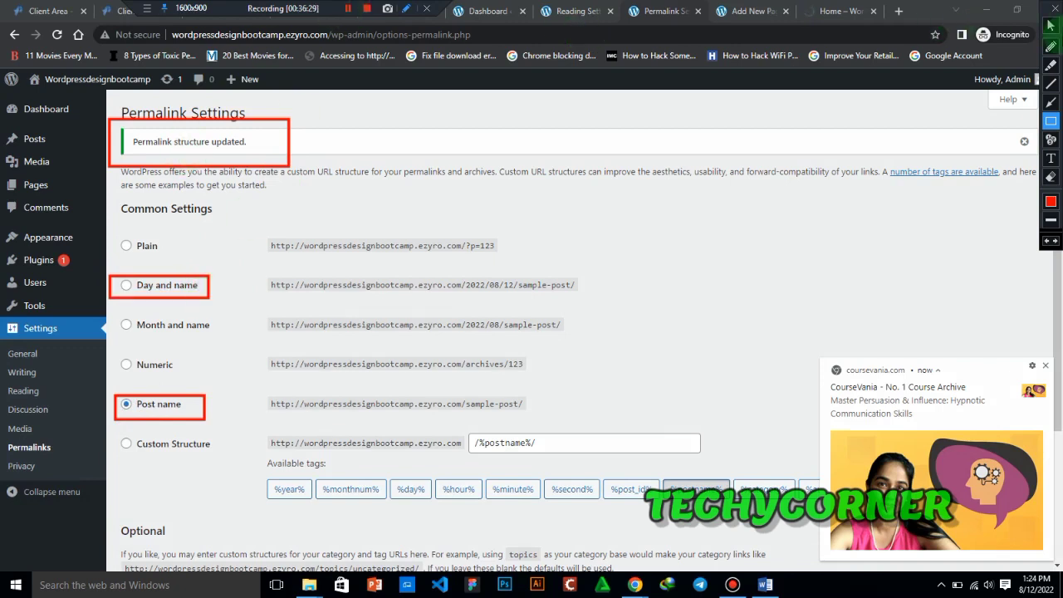
click(1050, 26)
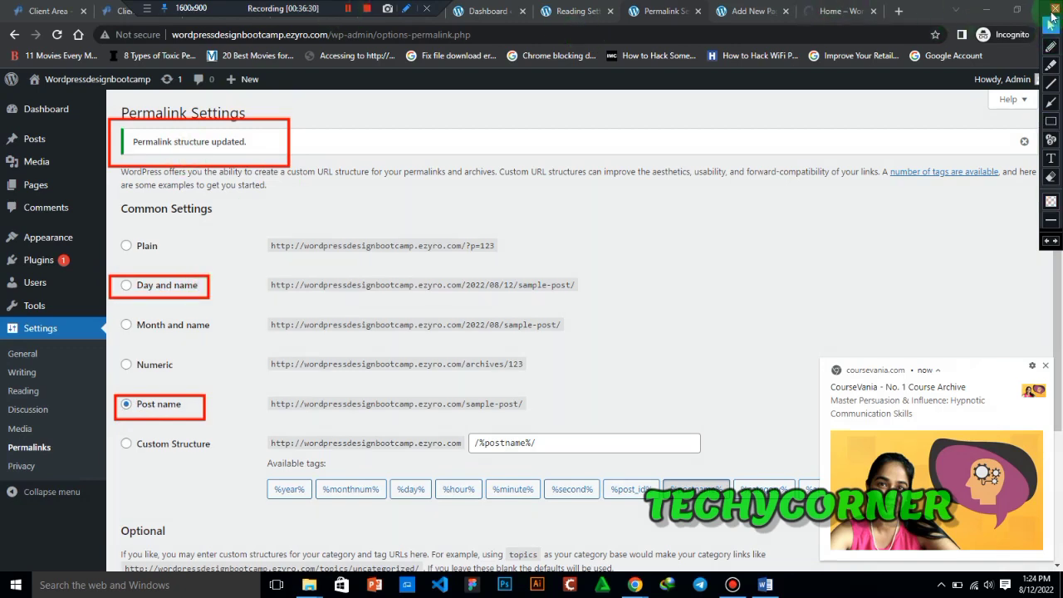
click(1054, 10)
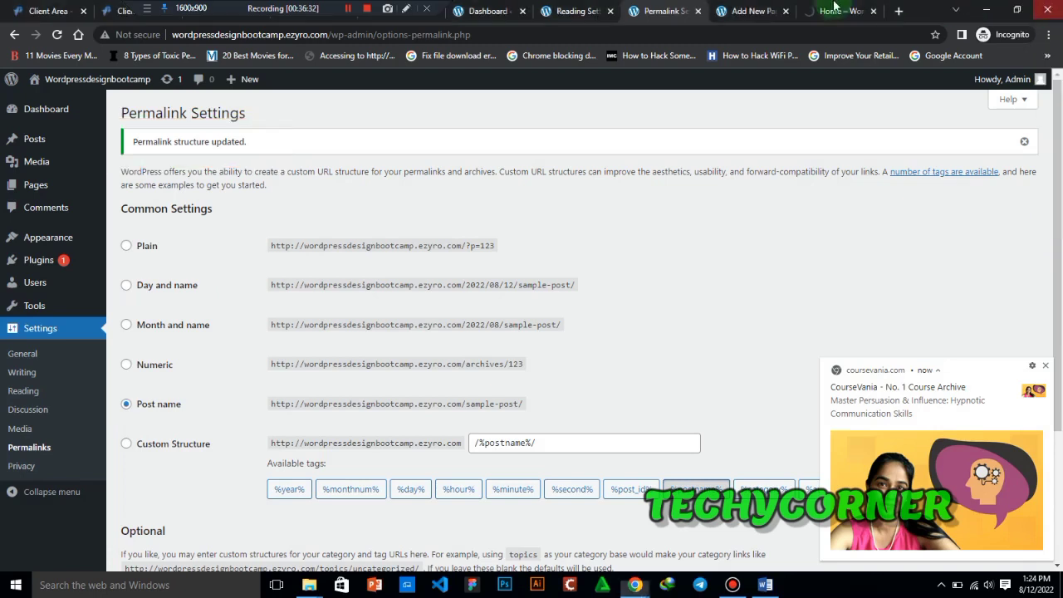
- Refresh the live page at /home/ to check it with the saved permalink structure
click(827, 12)
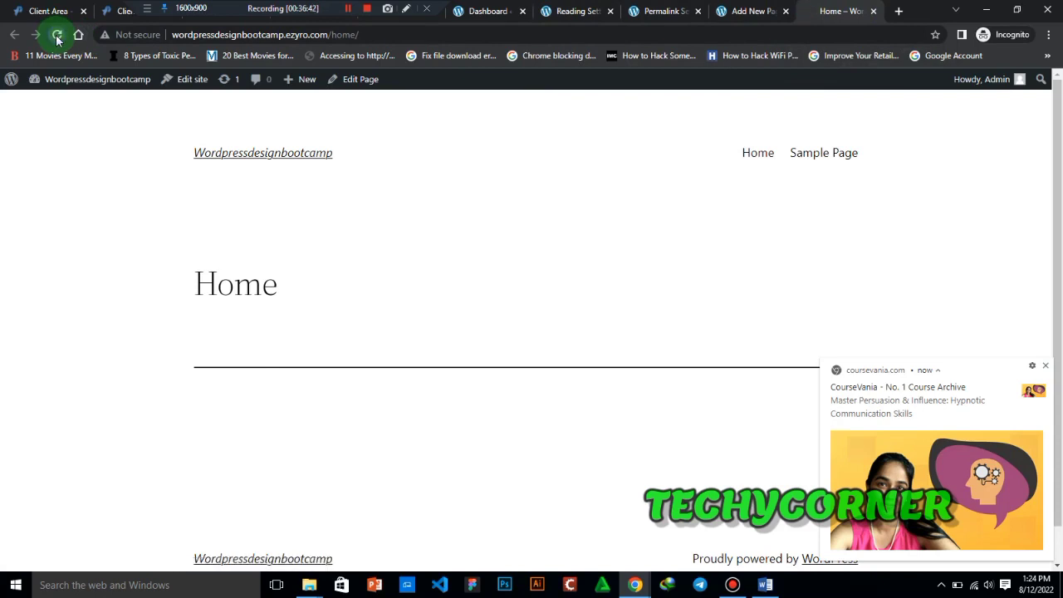
click(56, 36)
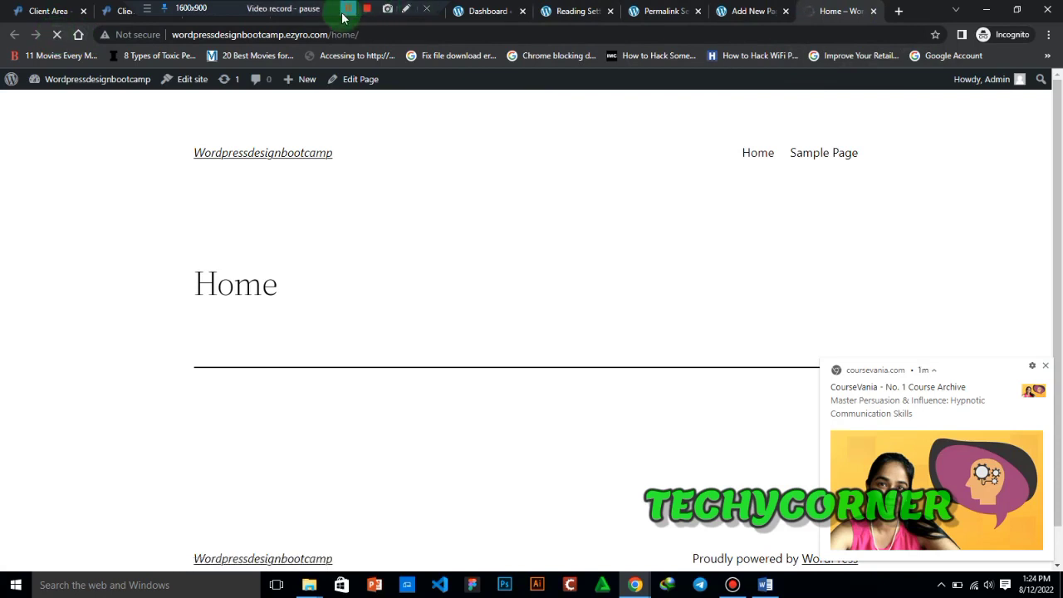
- Load the site's root address wordpressdesignbootcamp.ezyro.com and follow the site title link to check the static homepage
click(345, 12)
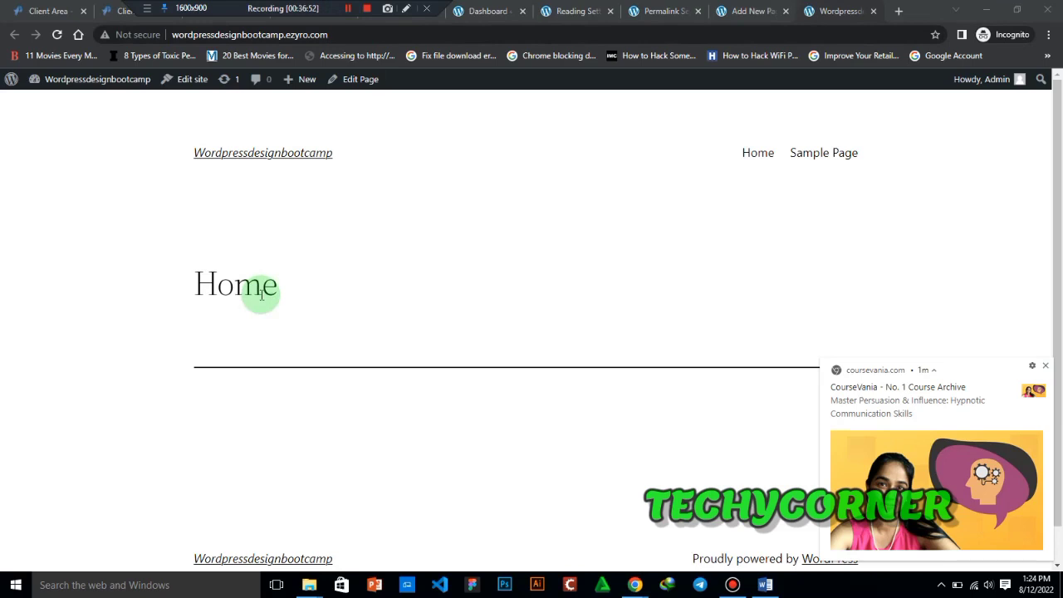
click(351, 34)
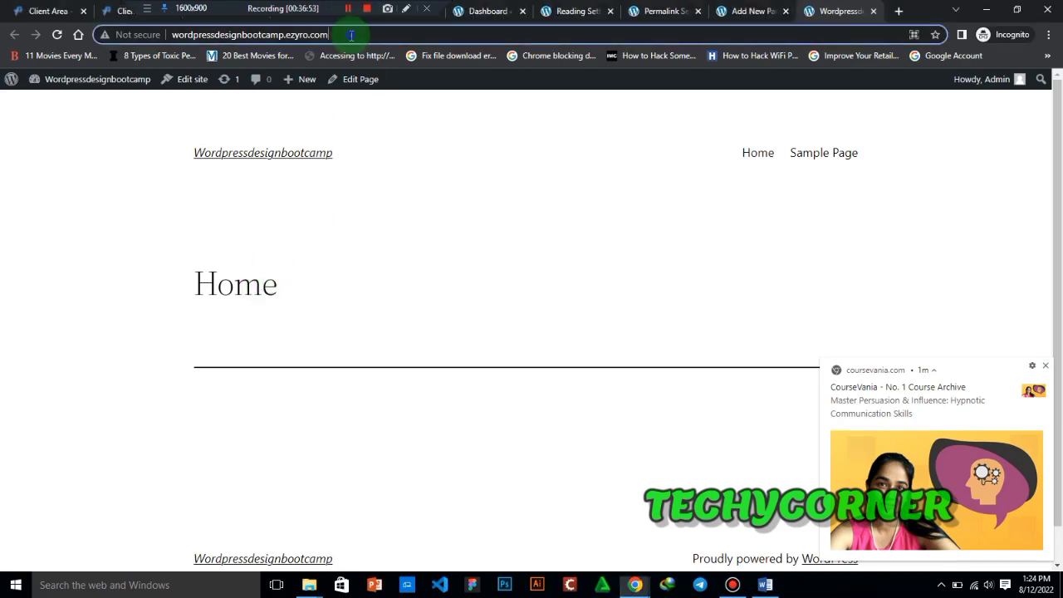
click(351, 35)
text(/)
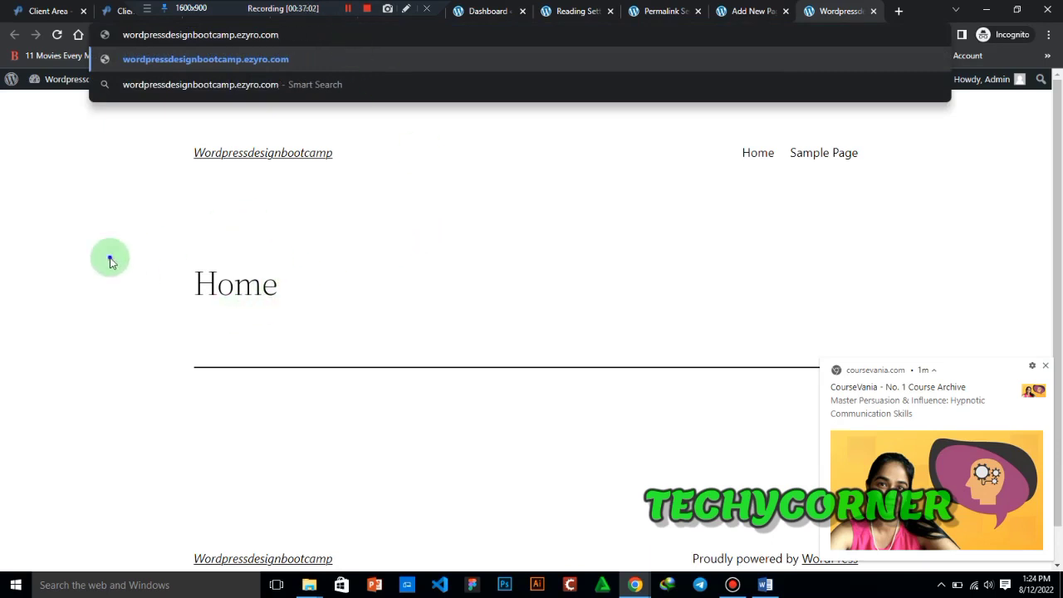
key(Return)
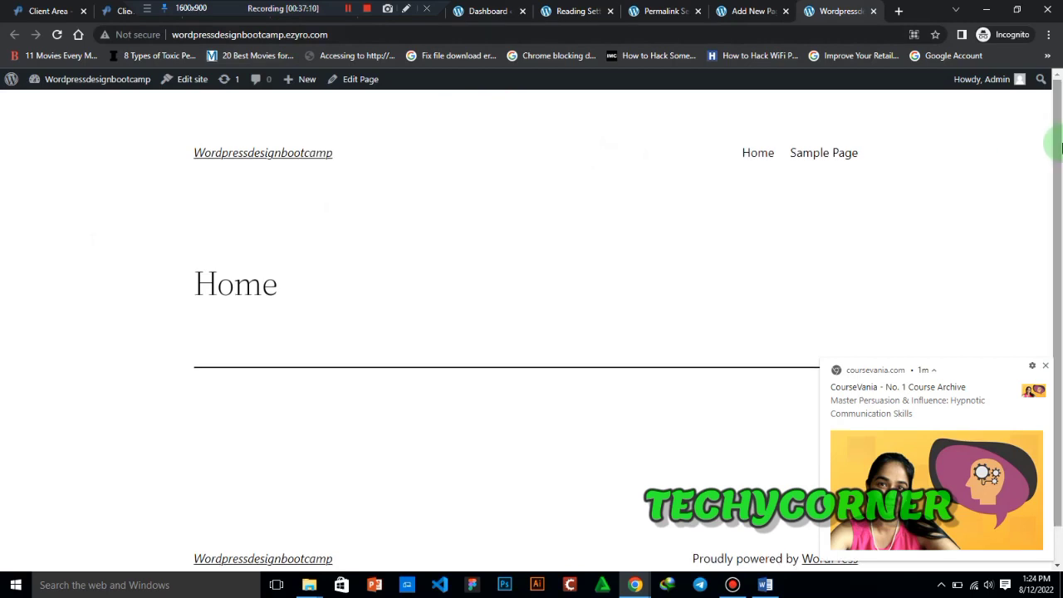
drag(1060, 148, 1051, 83)
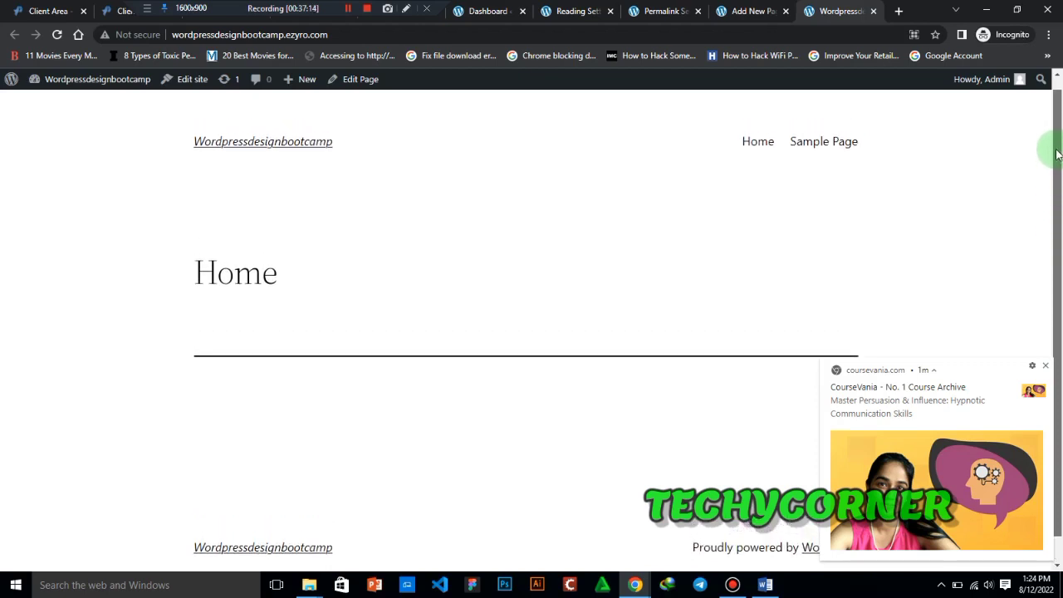
click(285, 150)
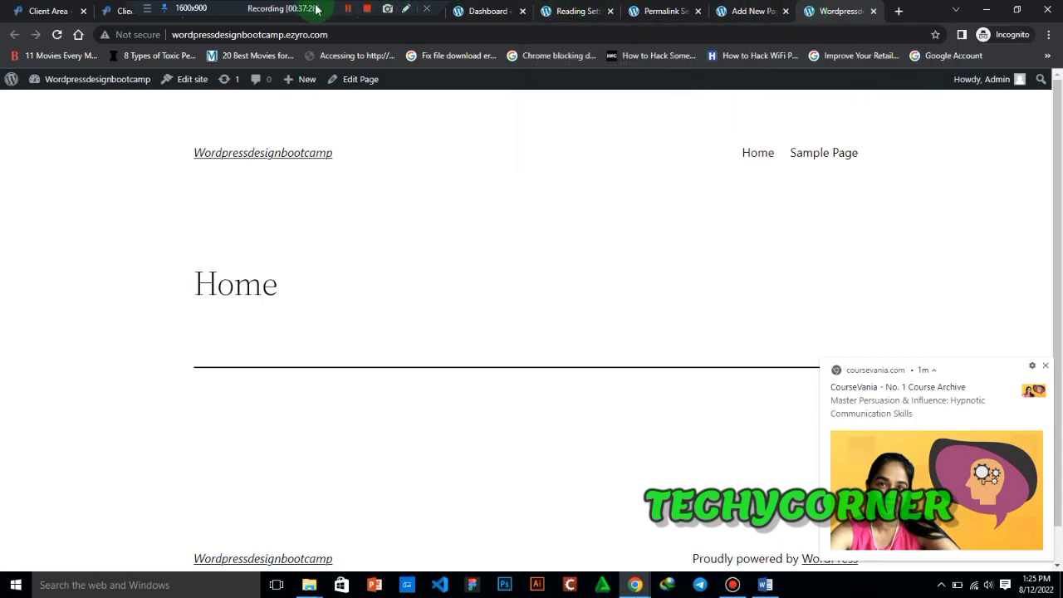
- Close the Add New Page, live homepage, Reading Settings and Permalink Settings tabs to get back to the dashboard
drag(315, 9, 232, 8)
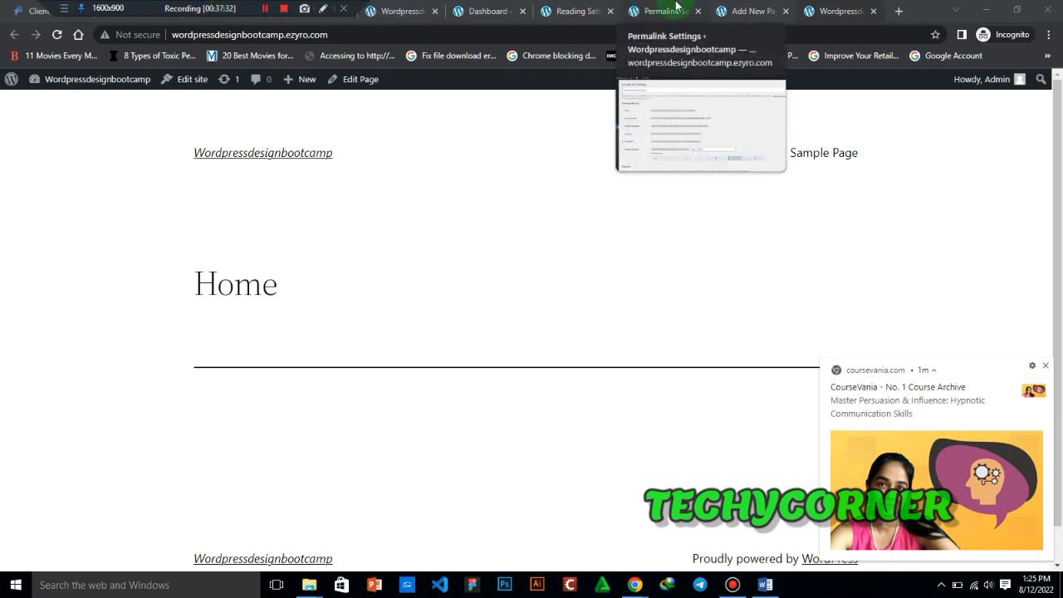
click(785, 11)
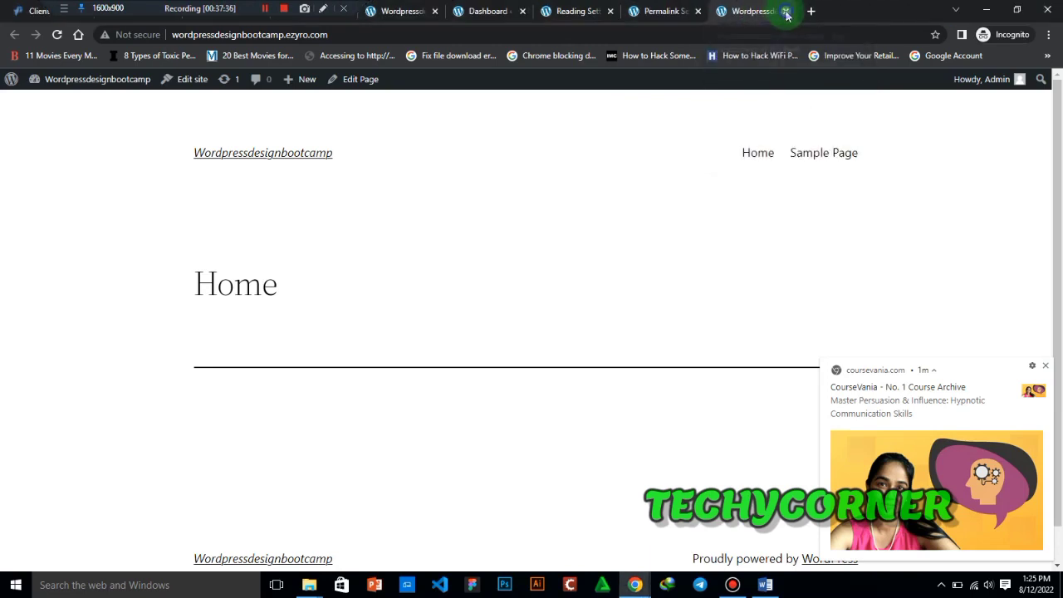
click(785, 10)
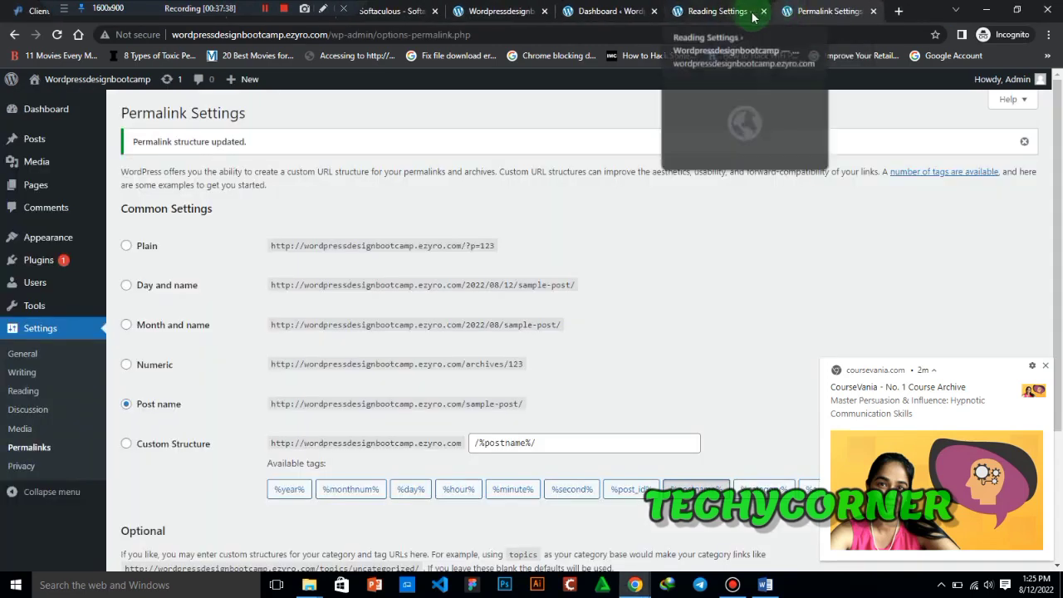
click(763, 11)
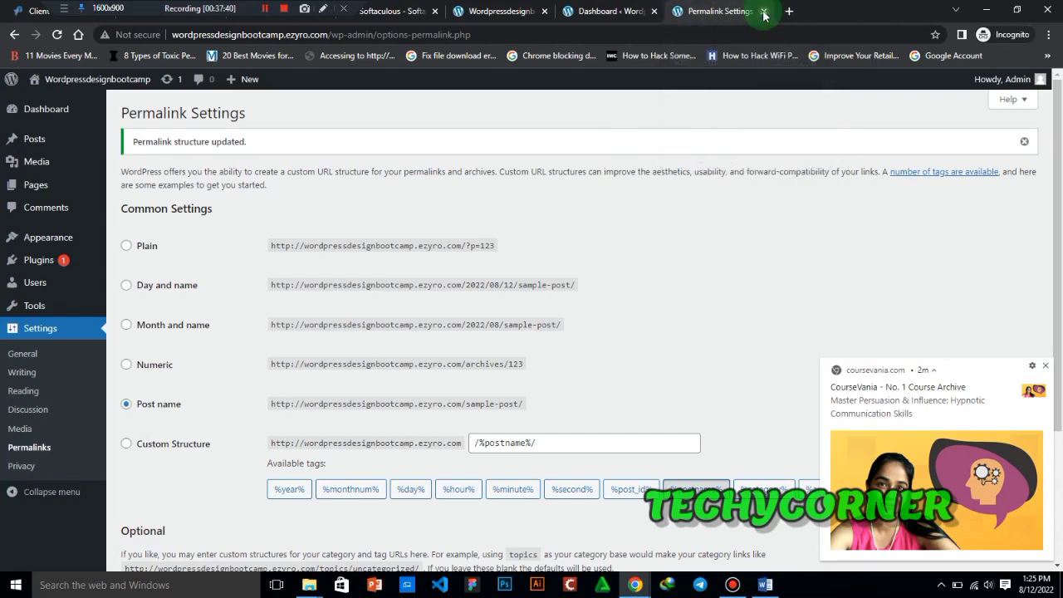
click(763, 12)
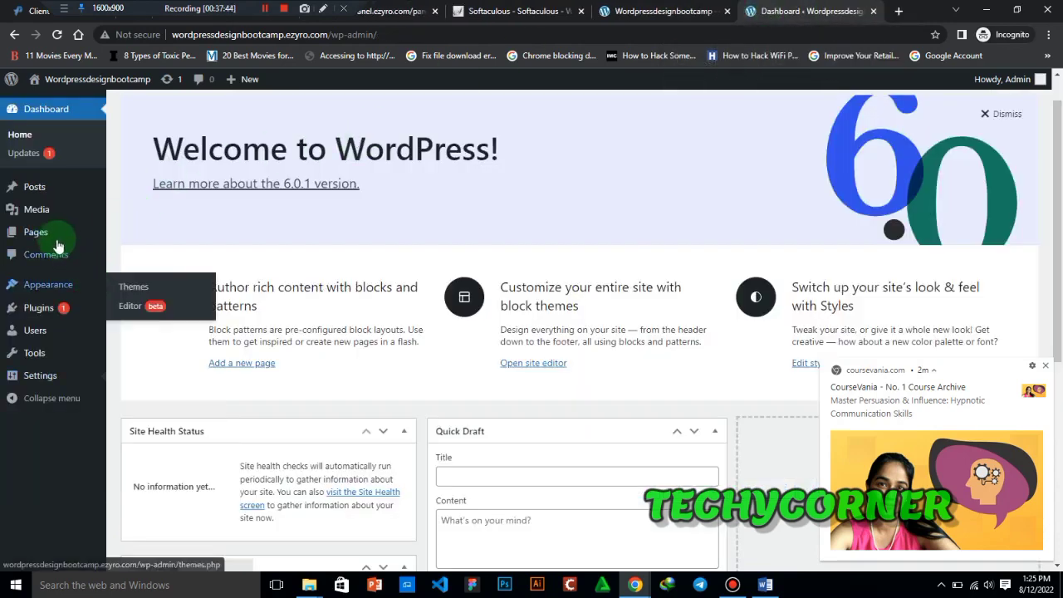
- Open the editor for a new page in a separate tab and switch to it
mouse_move(53, 239)
right_click(160, 252)
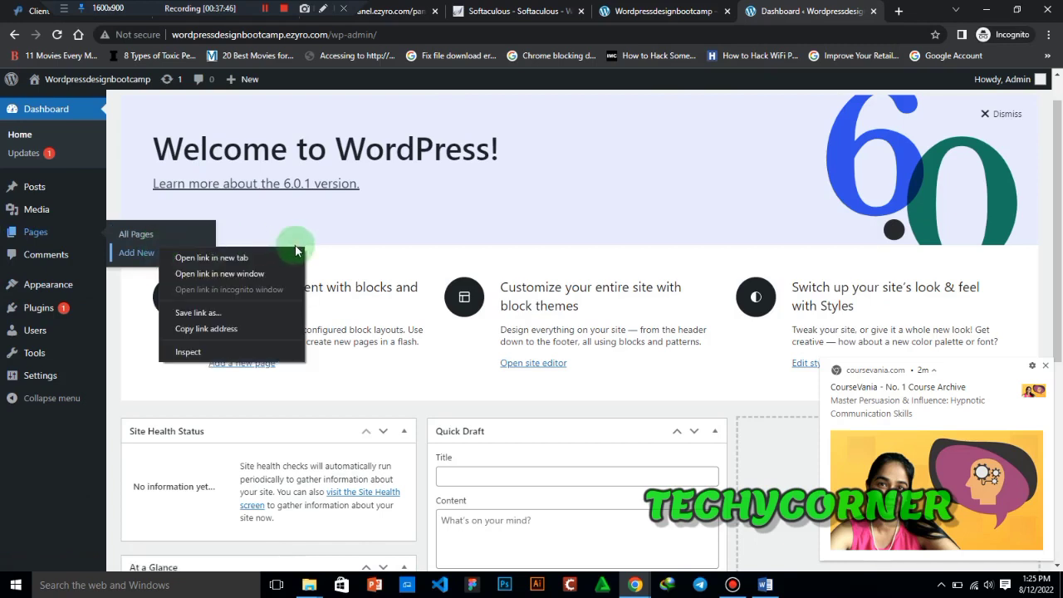
click(249, 257)
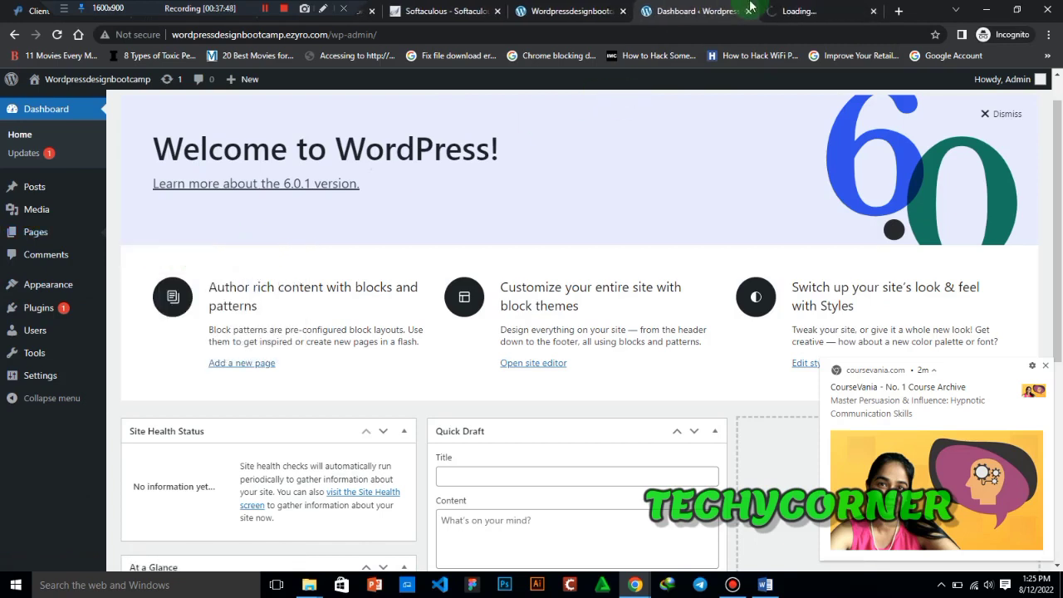
click(801, 8)
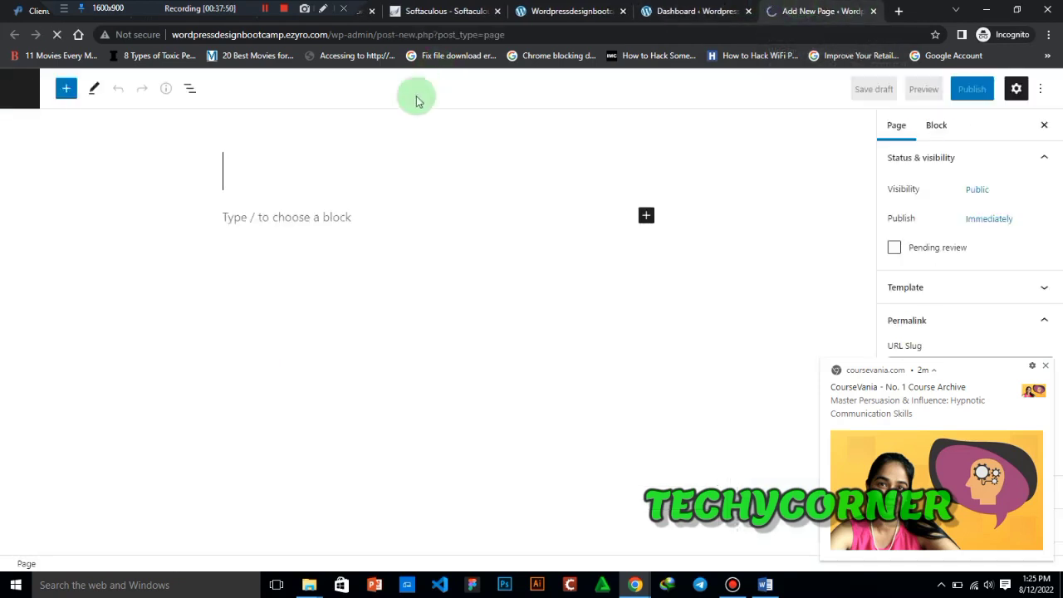
- Title the new page Blog and publish it immediately with public visibility
text(Blog)
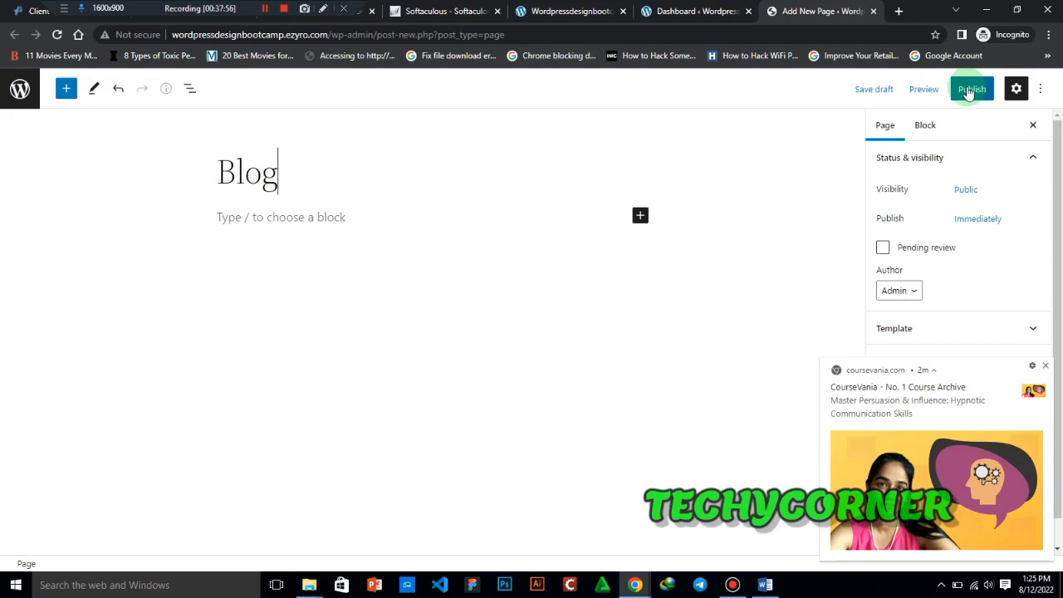
click(1048, 363)
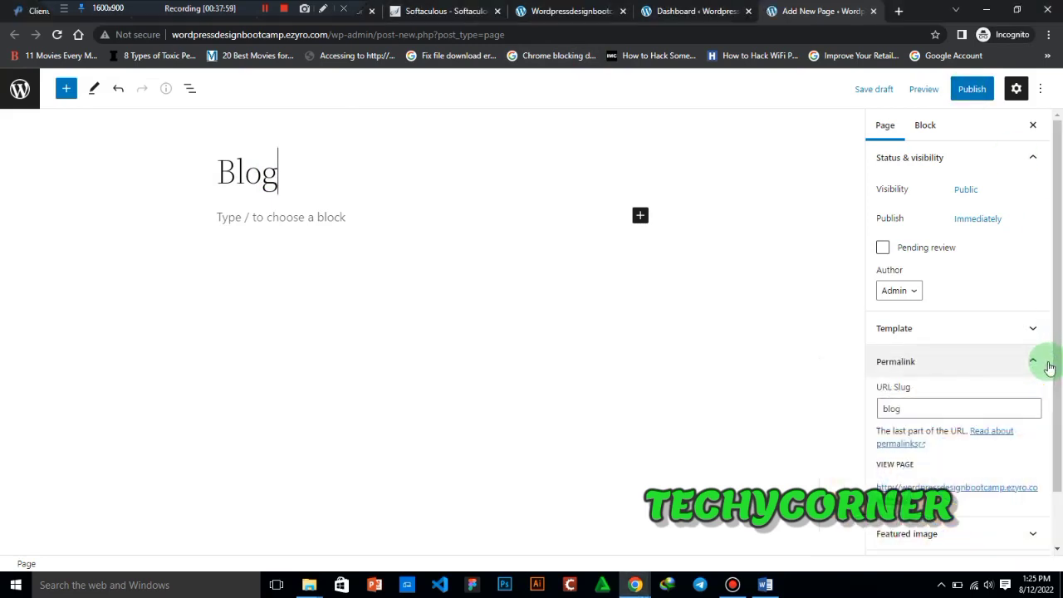
click(968, 92)
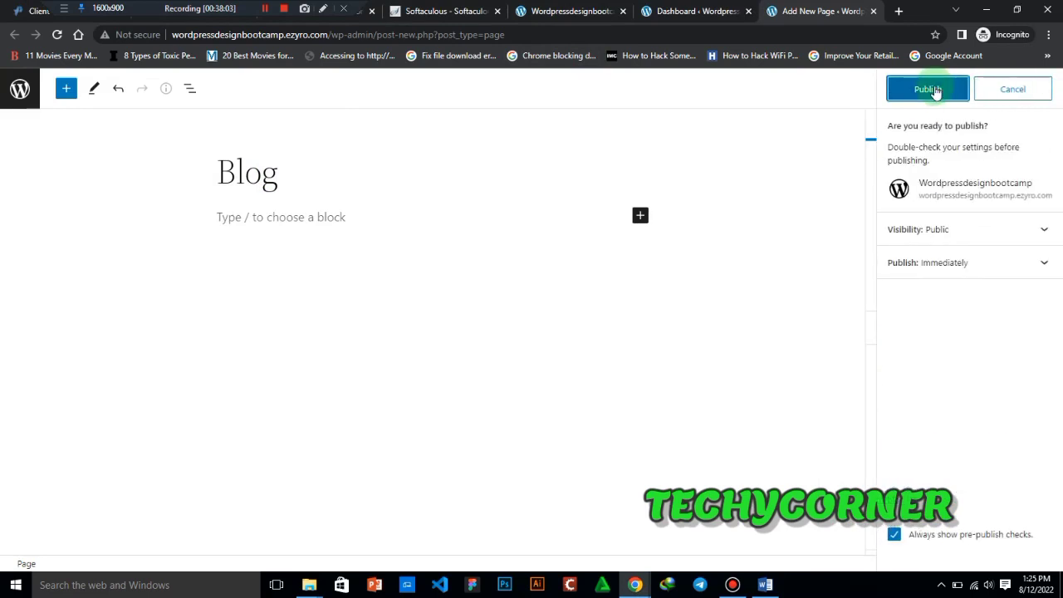
click(933, 90)
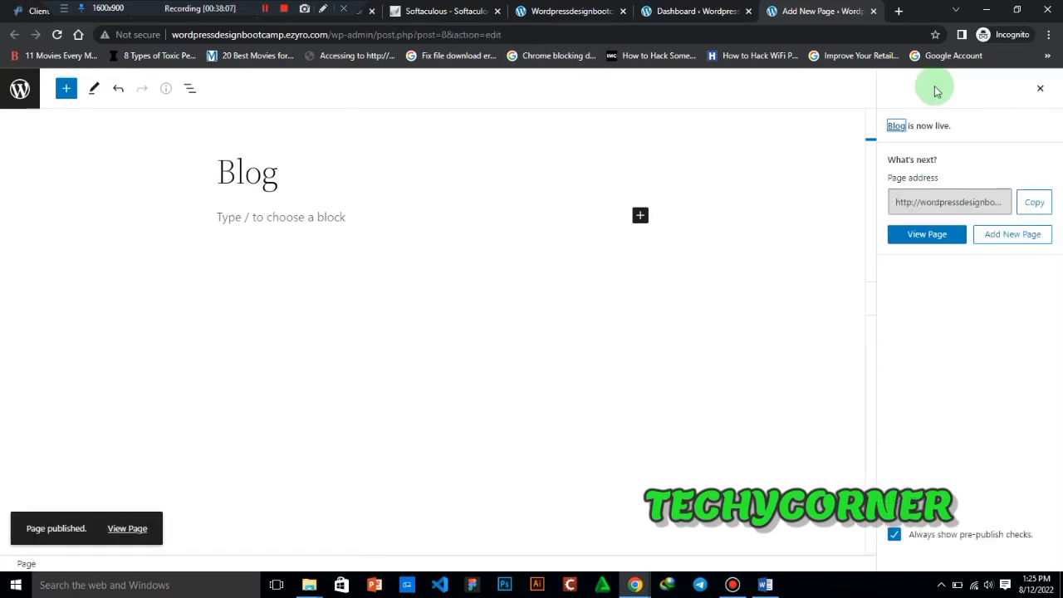
- View the published Blog page live in a separate tab and look it over
right_click(936, 236)
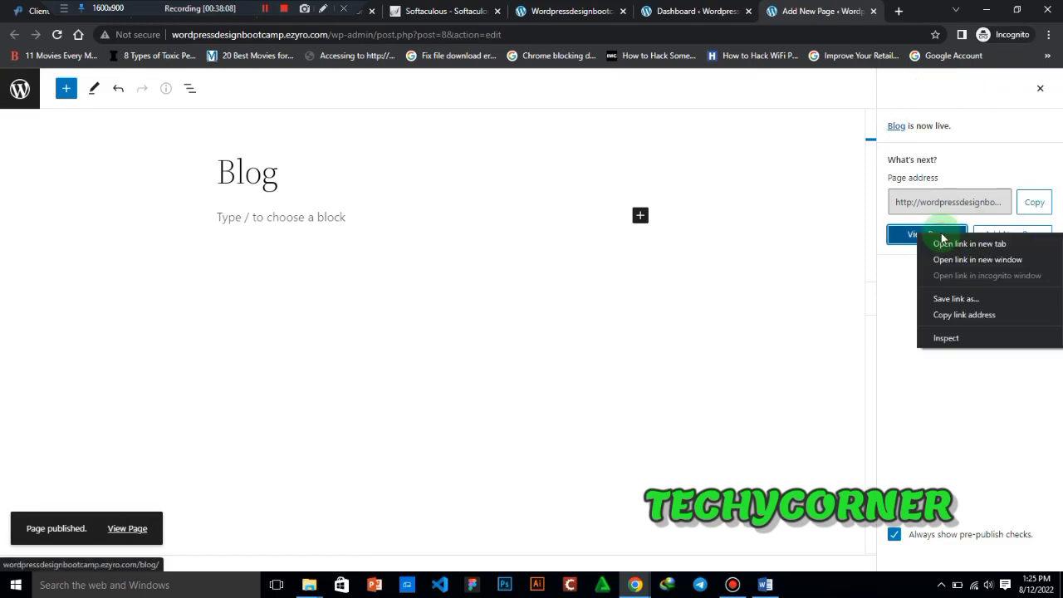
click(963, 244)
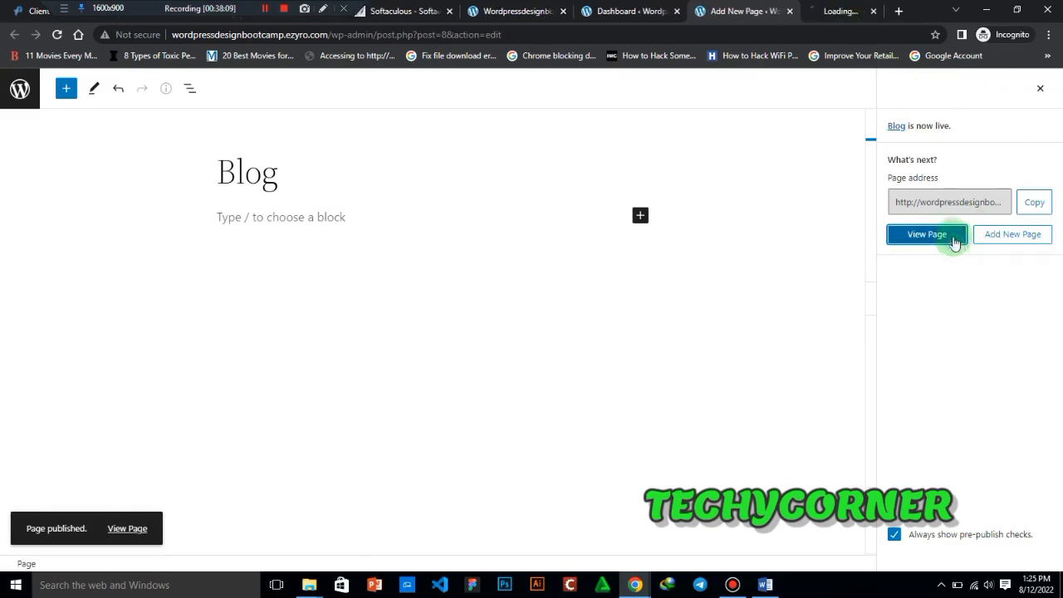
click(848, 6)
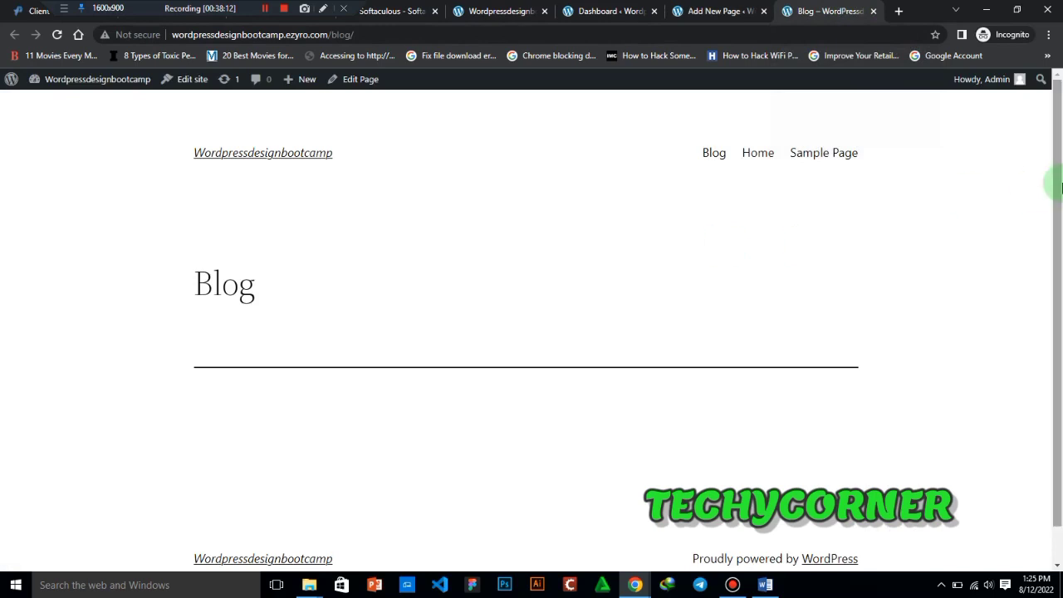
drag(1060, 179, 1049, 104)
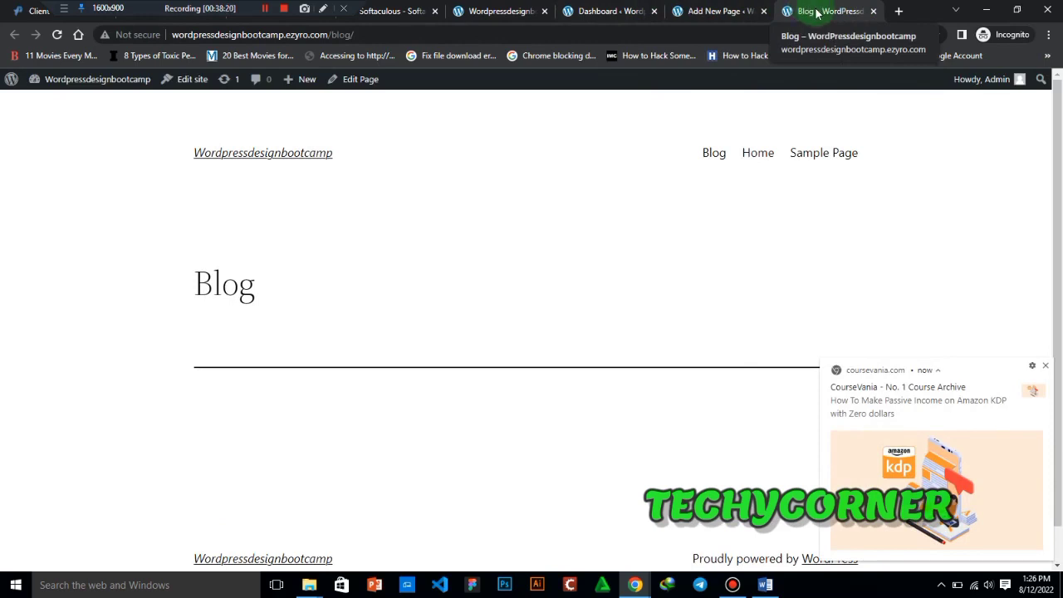
- Close the Blog page editor and, from the dashboard, open the editor for a new post in a separate tab
click(747, 12)
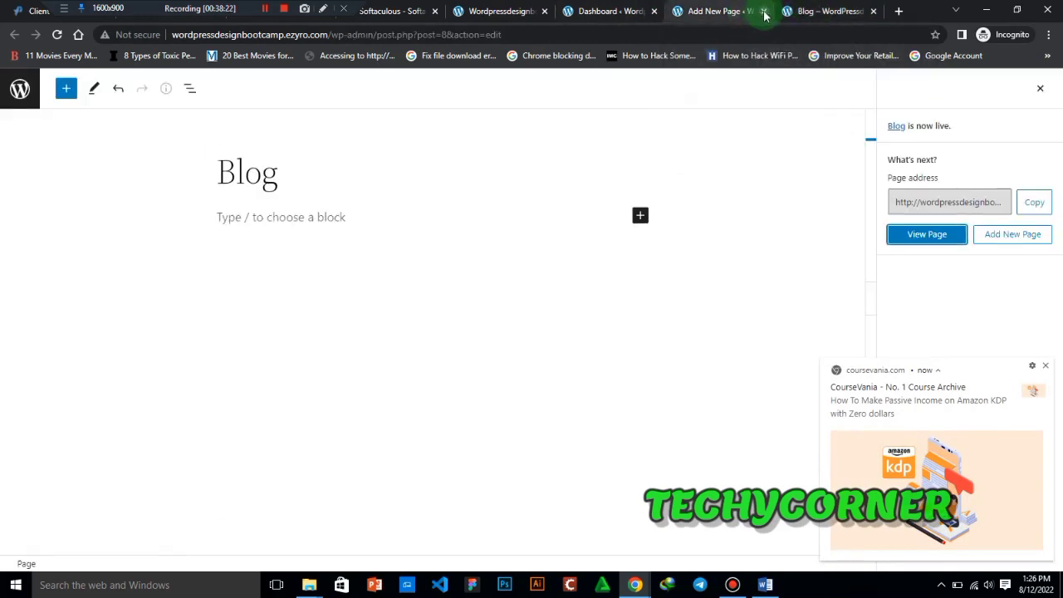
click(765, 11)
click(606, 12)
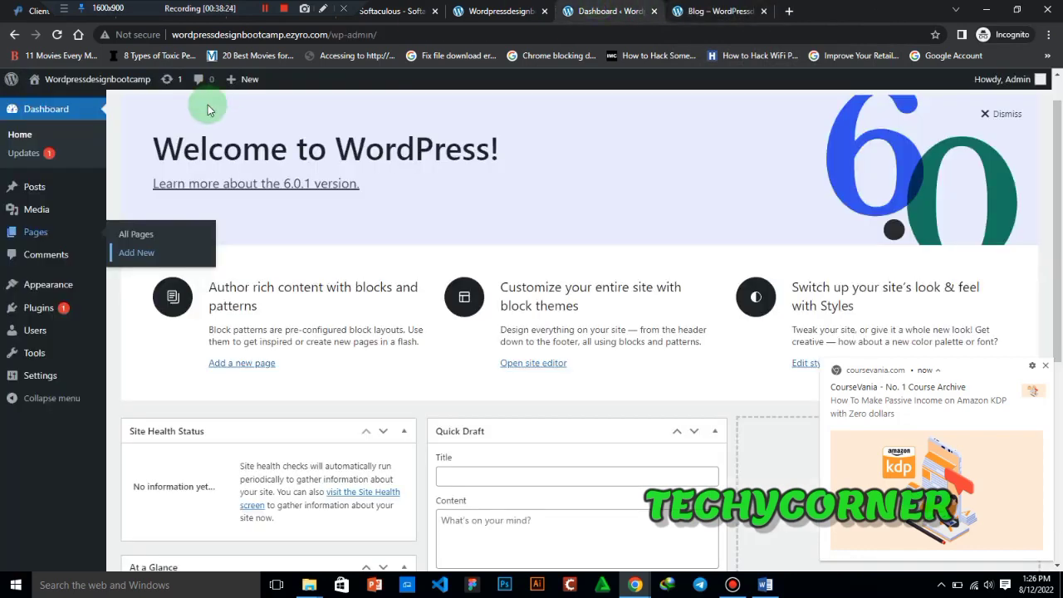
mouse_move(41, 192)
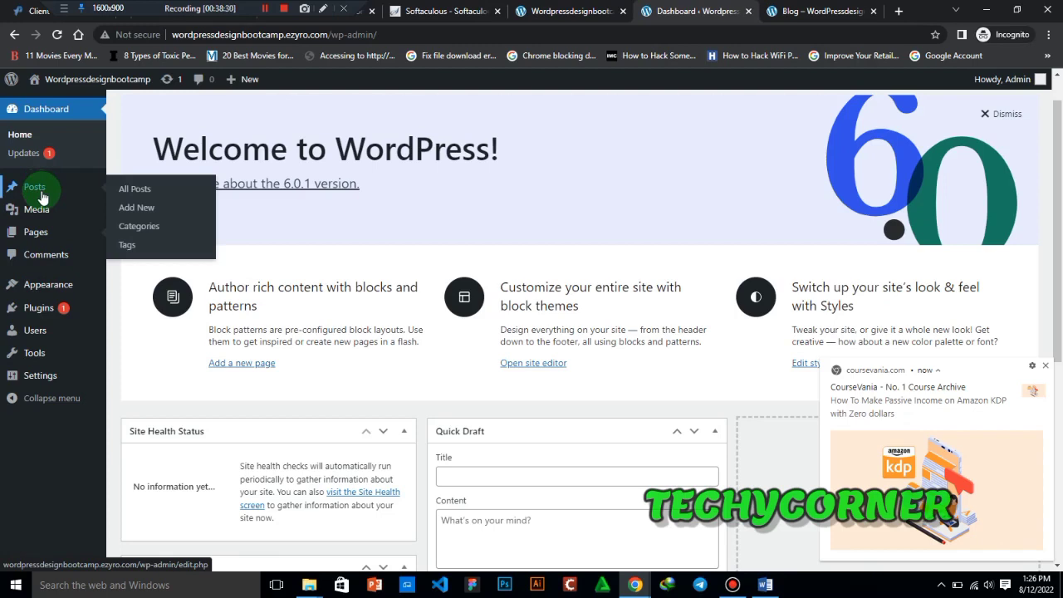
right_click(135, 211)
click(193, 215)
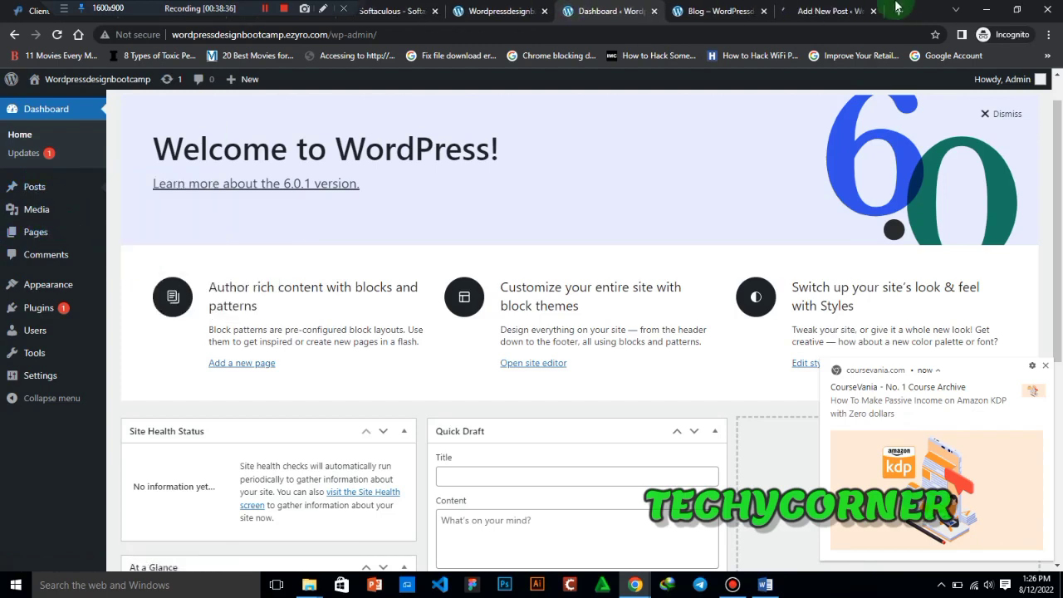
click(837, 10)
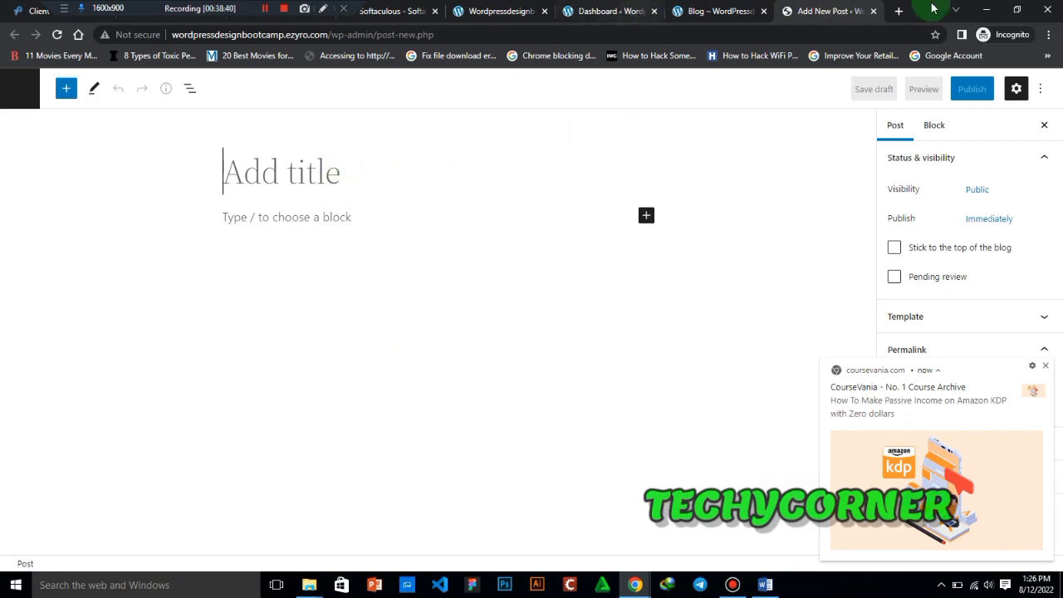
- Look up punch in a new tab and open the punchng.com article "2022 UTME mock exam holds April 9"
click(899, 11)
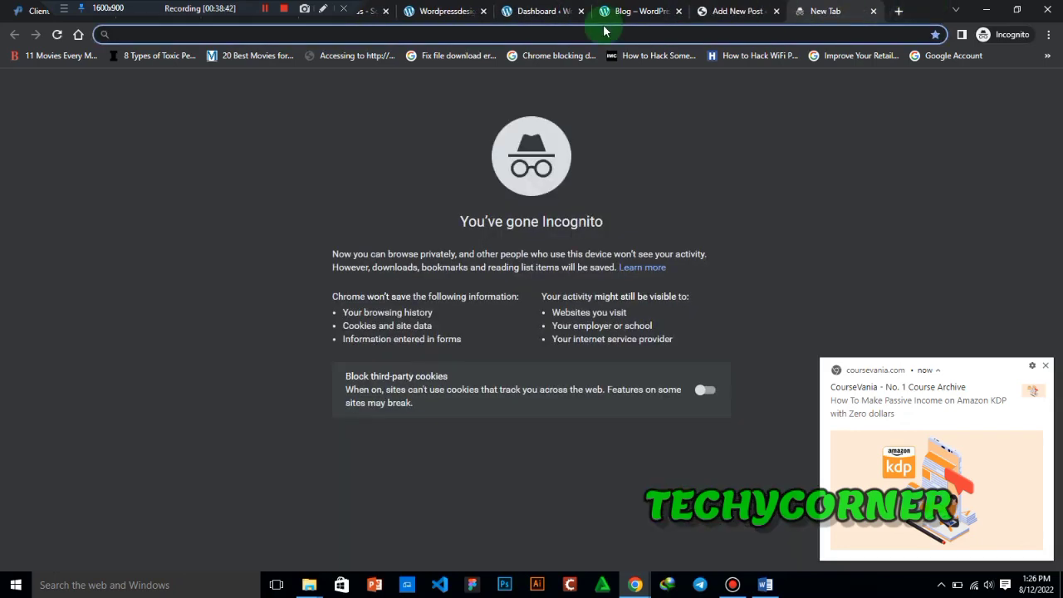
text(puc)
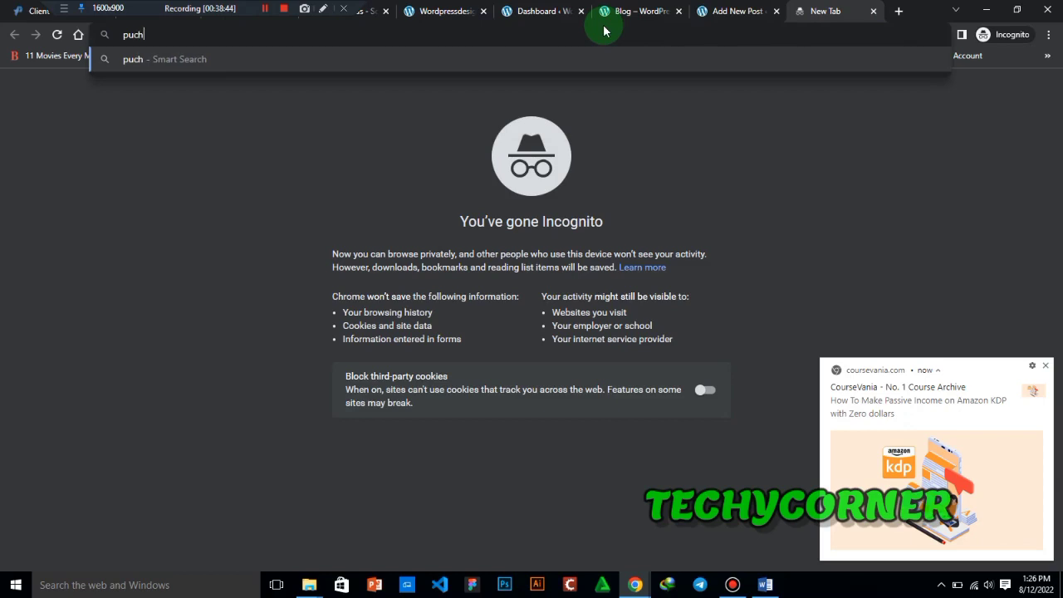
key(BackSpace)
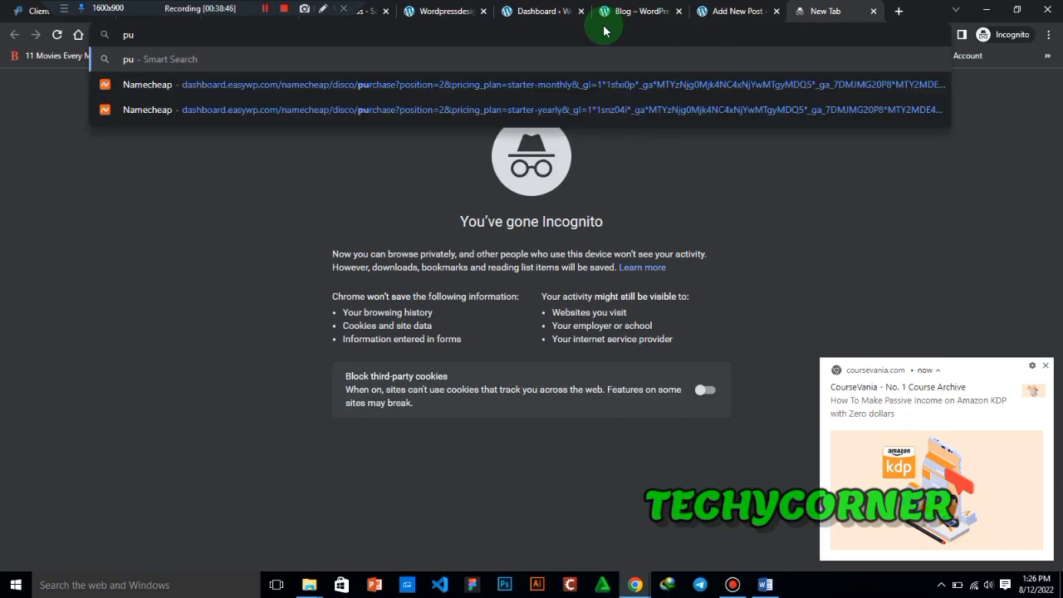
text(nch)
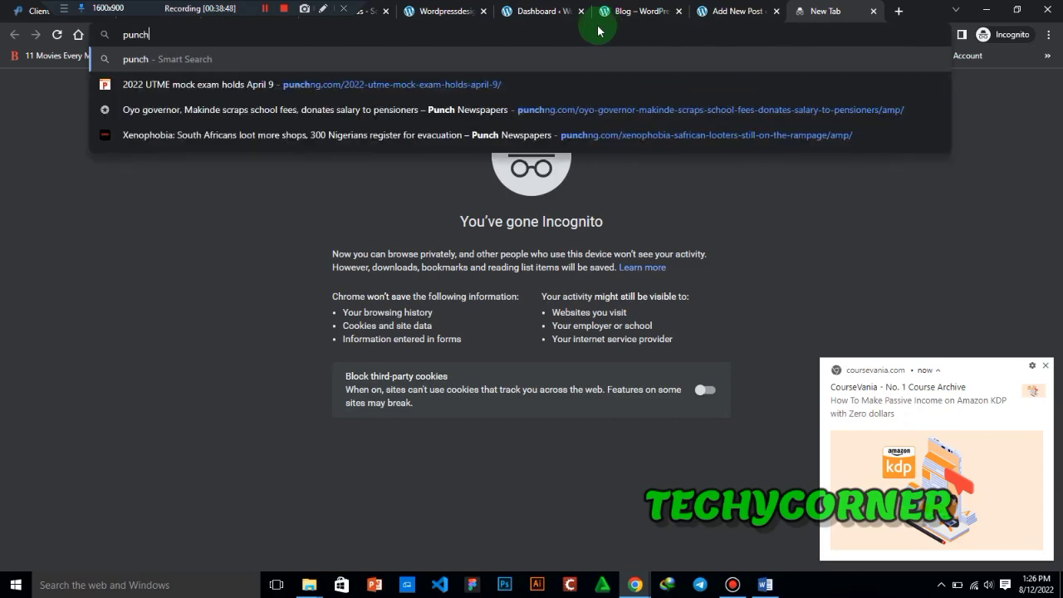
click(446, 84)
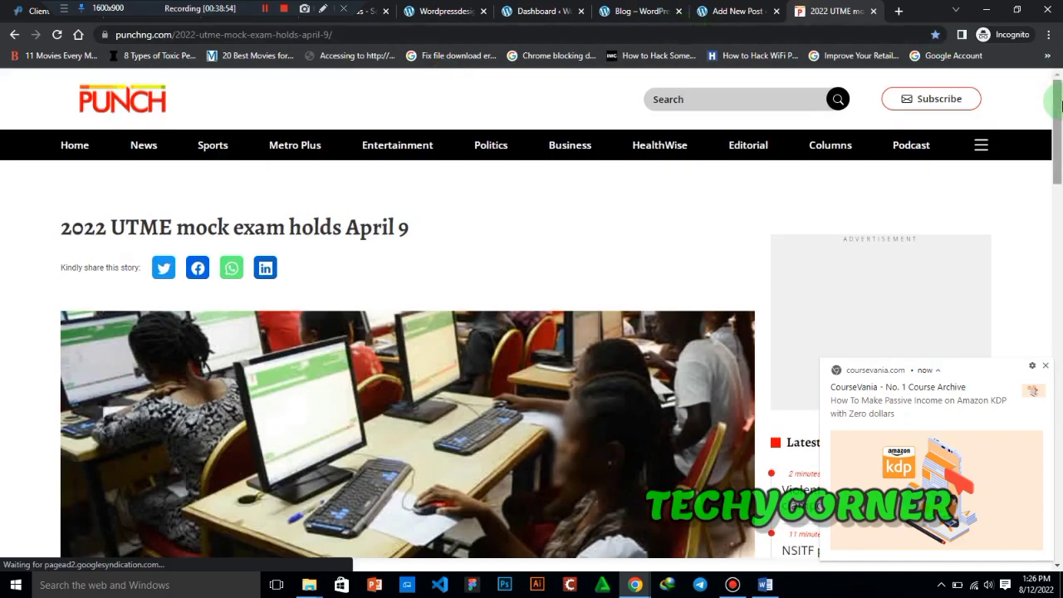
- Copy the headline "2022 UTME mock exam holds April 9" from the Punch article and paste it as the new post's title
mouse_move(1058, 105)
mouse_down()
mouse_move(1057, 137)
mouse_move(1057, 92)
mouse_up()
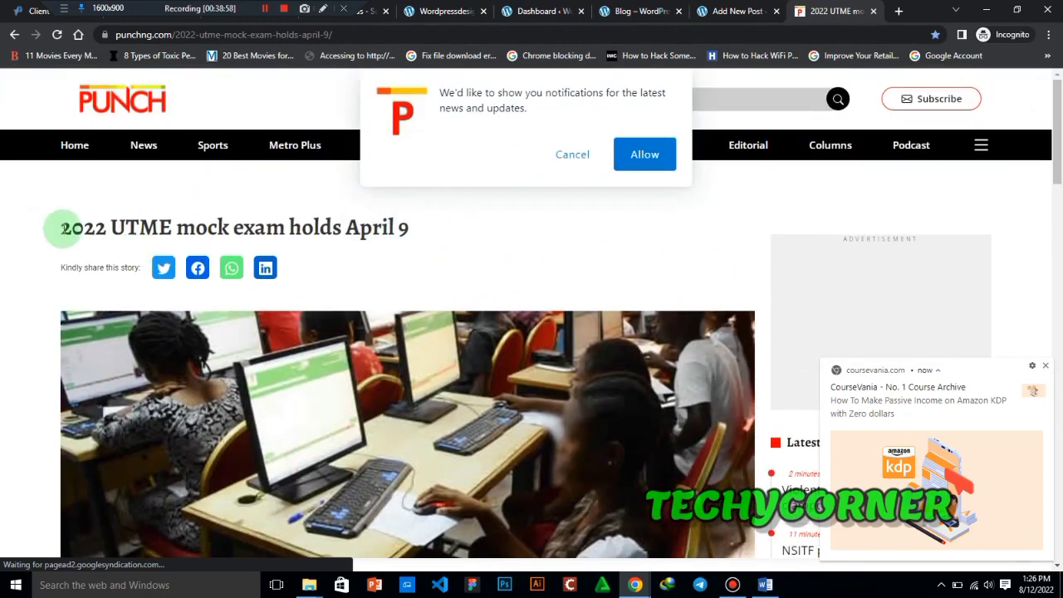
drag(60, 227, 433, 228)
key(ctrl+c)
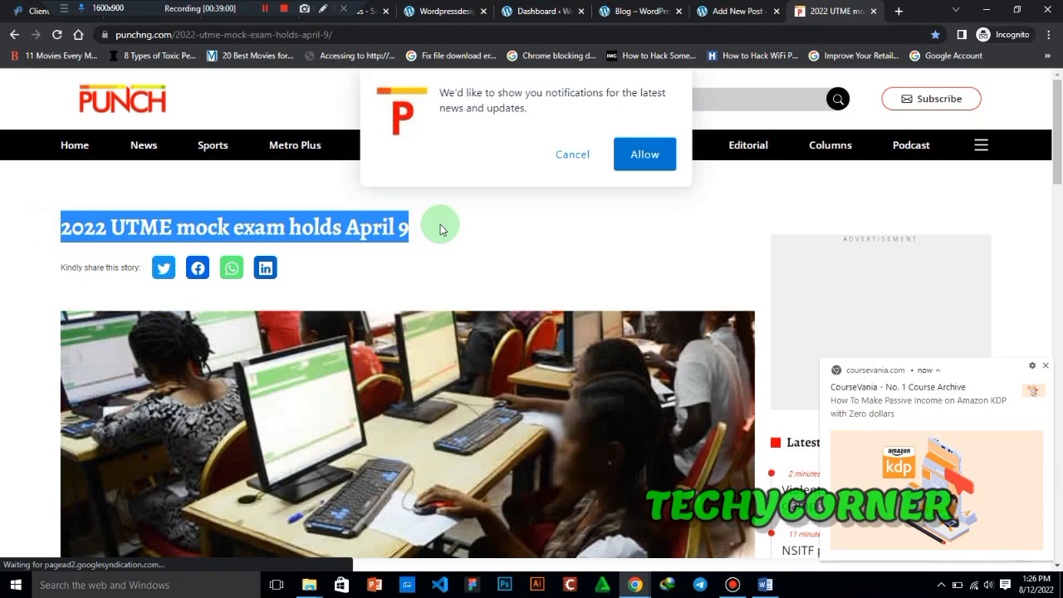
click(707, 14)
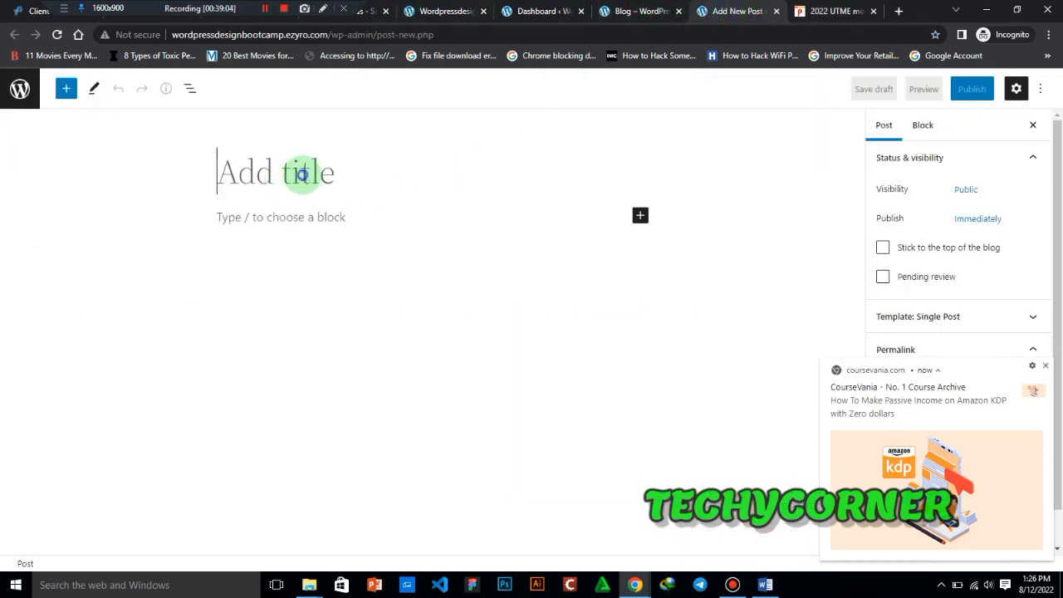
key(ctrl+v)
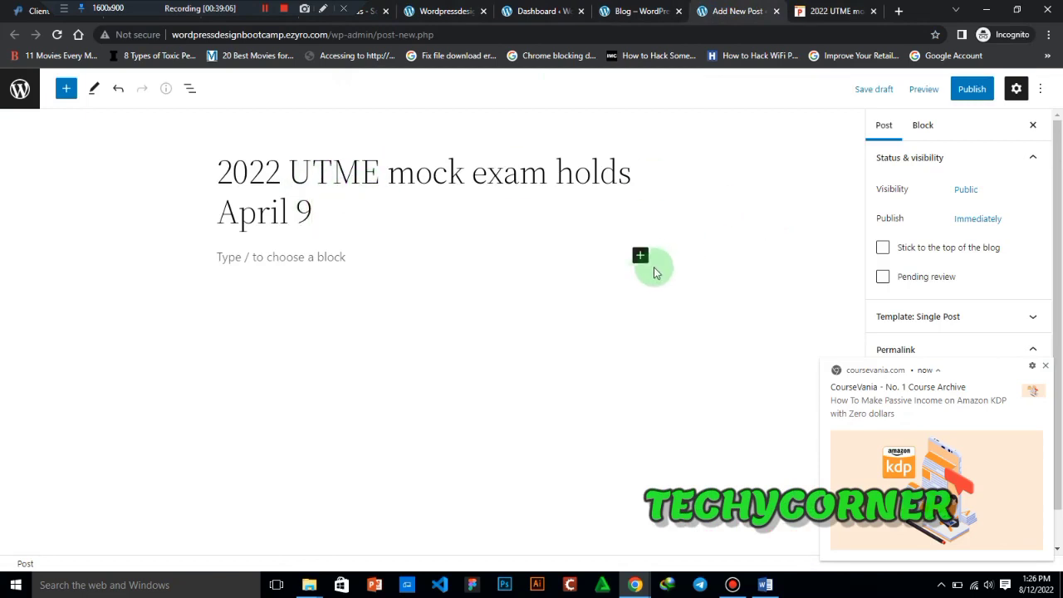
- Copy the article's four paragraphs above Related News and paste them into the post body below the title
click(248, 259)
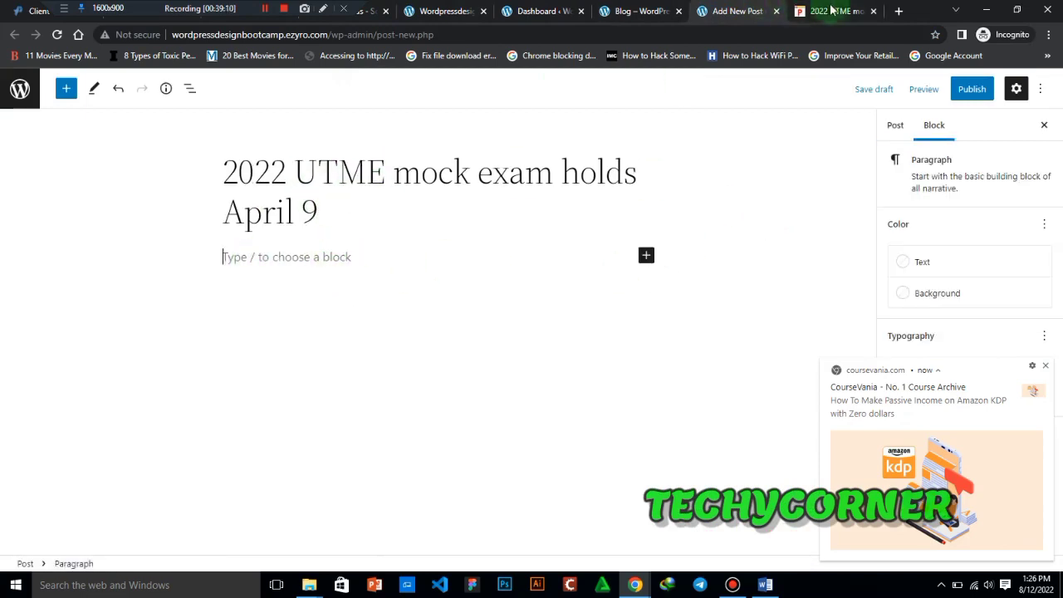
click(830, 10)
drag(1060, 151, 1060, 252)
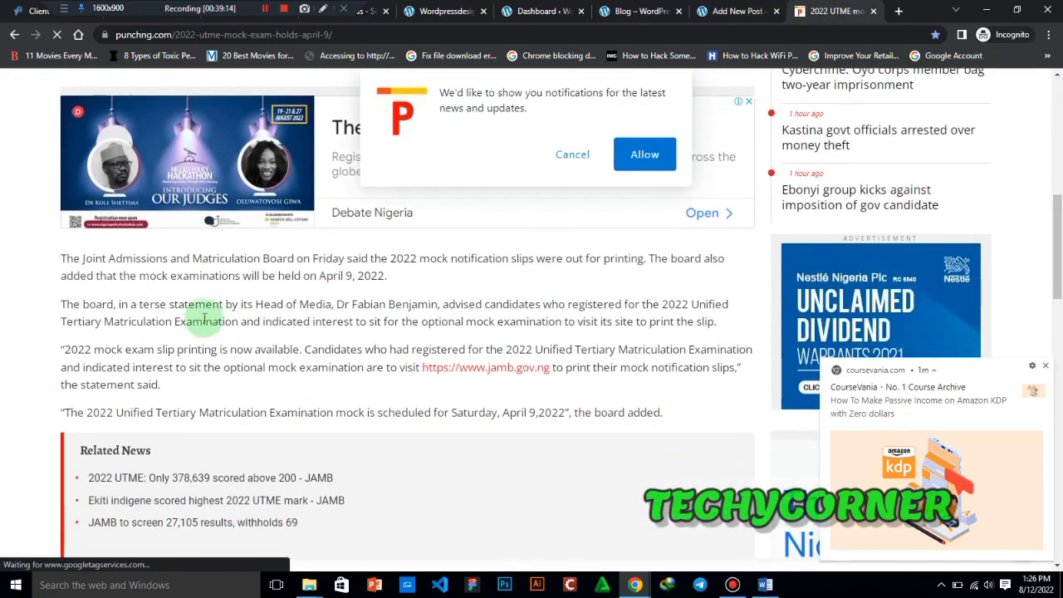
drag(60, 258, 672, 423)
key(ctrl+c)
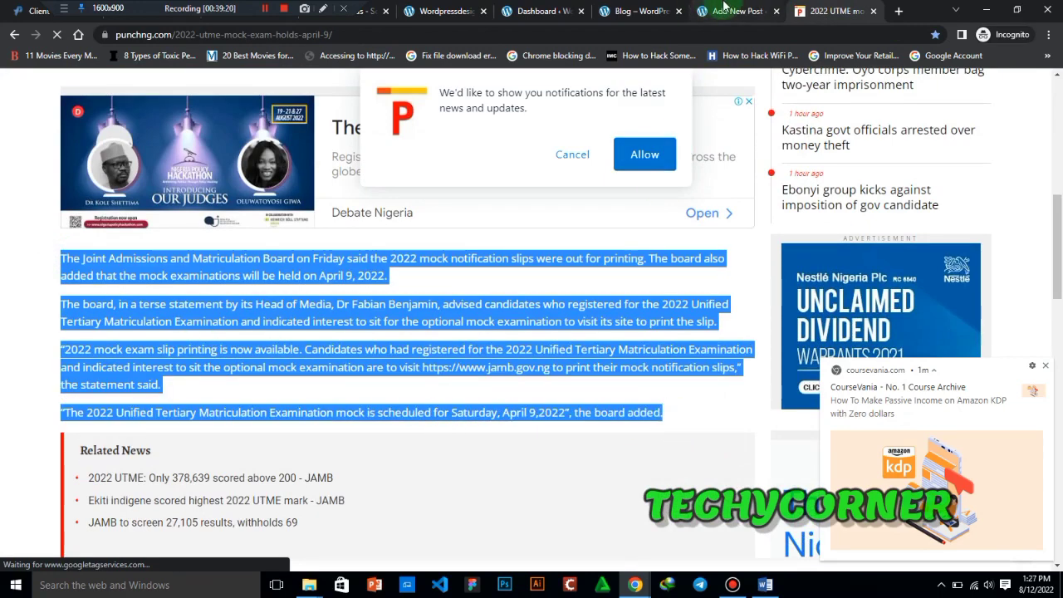
click(730, 10)
click(234, 282)
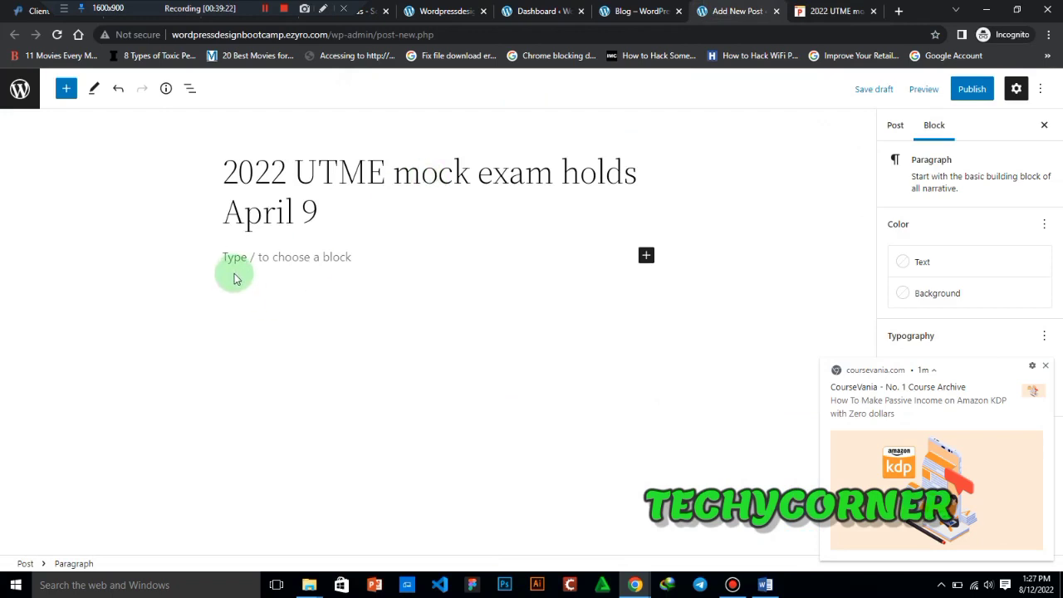
key(ctrl+v)
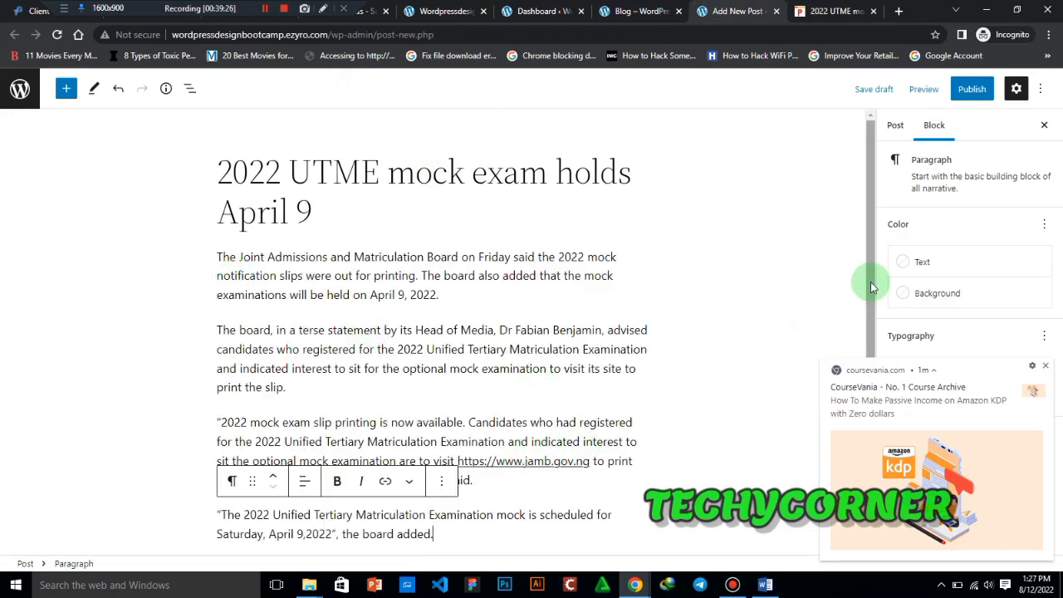
- Add an empty paragraph between the post title and the body text, and decline the notification request on the Punch article page
click(327, 211)
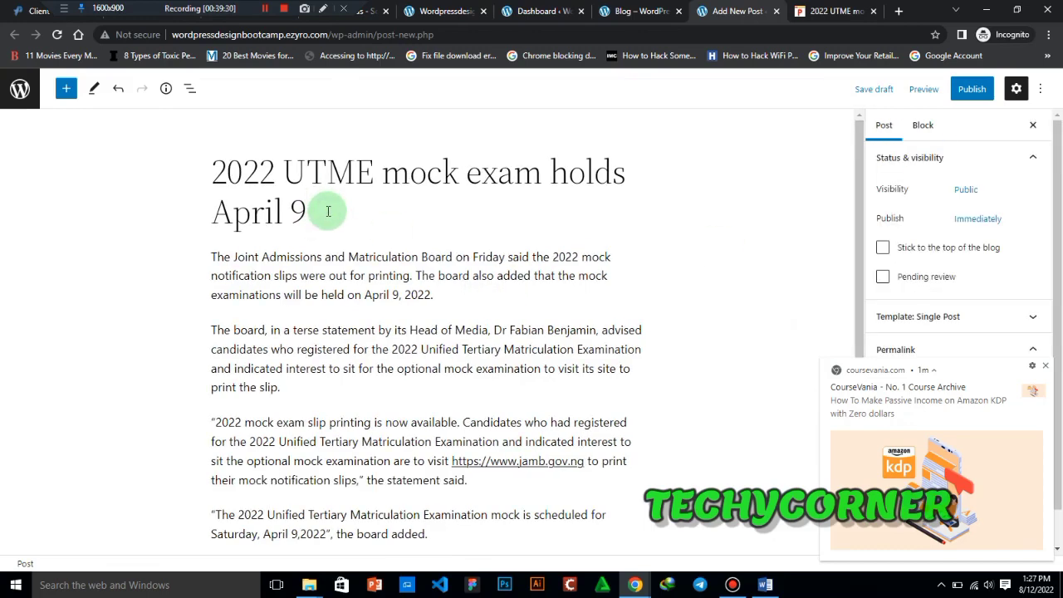
key(Return)
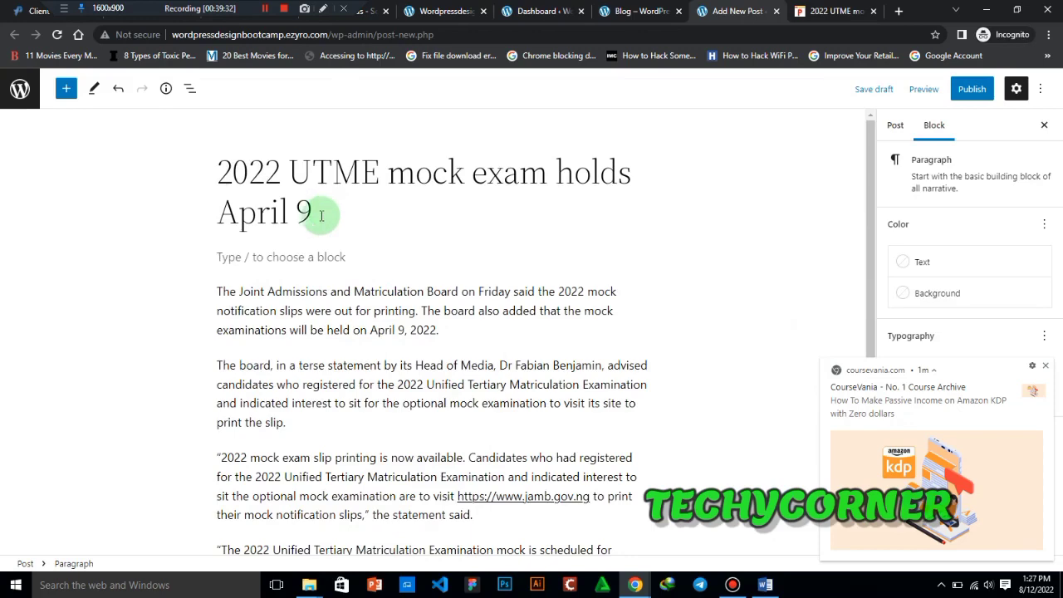
click(855, 8)
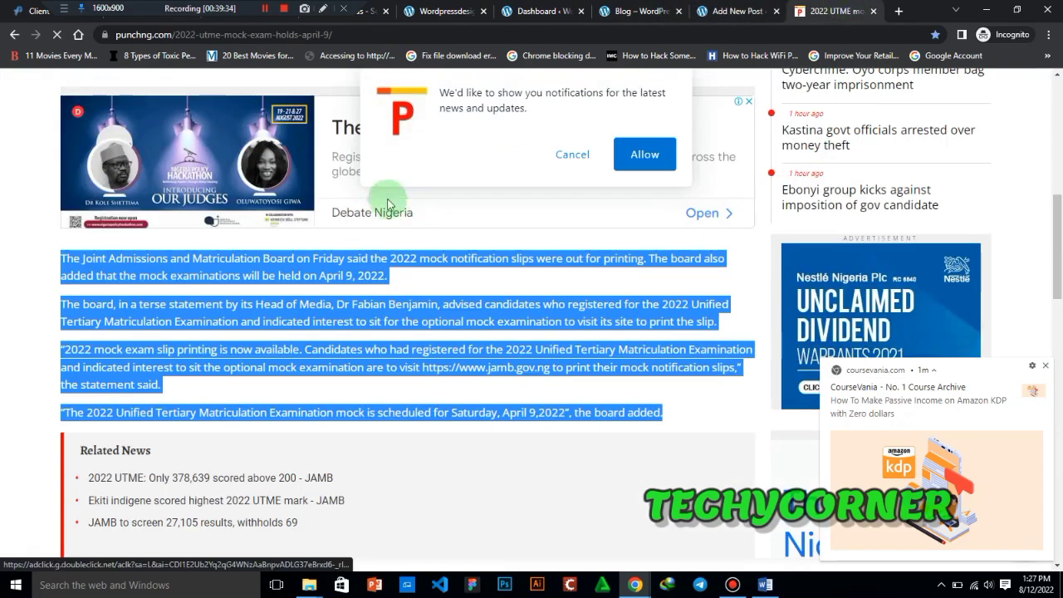
drag(1058, 241, 1003, 112)
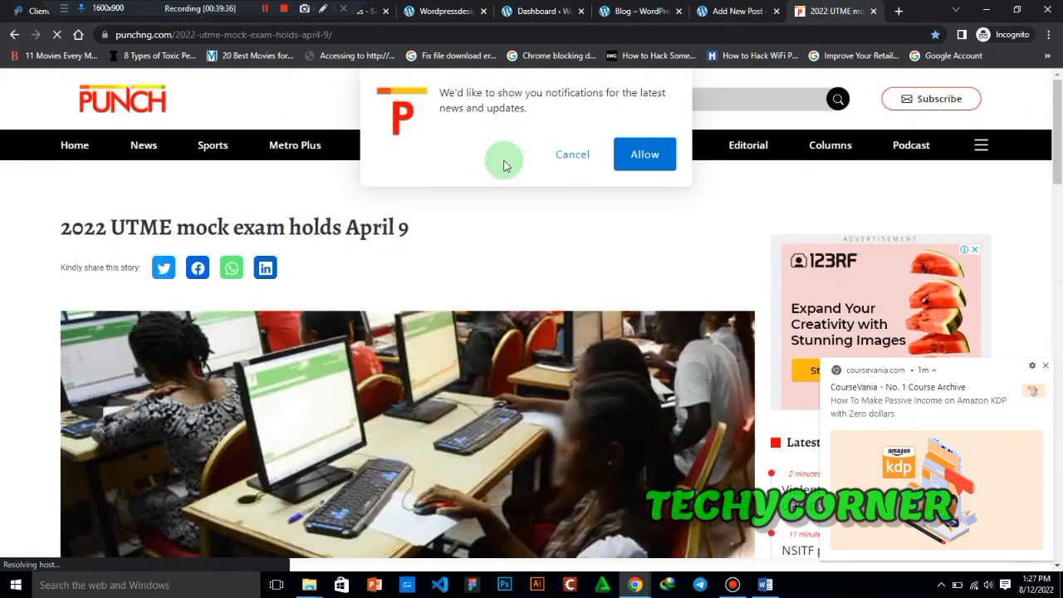
click(570, 157)
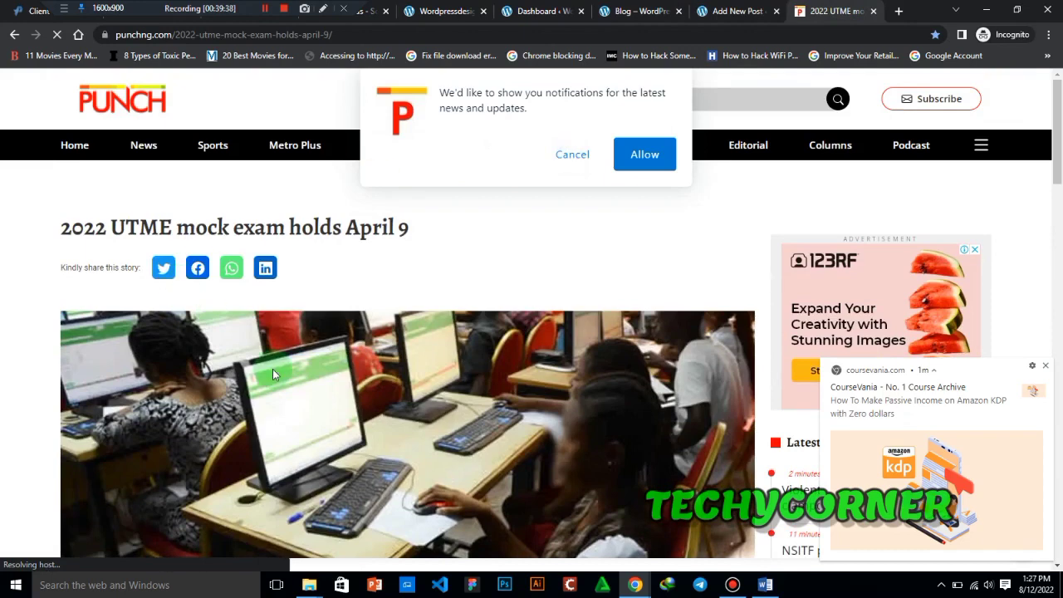
click(581, 158)
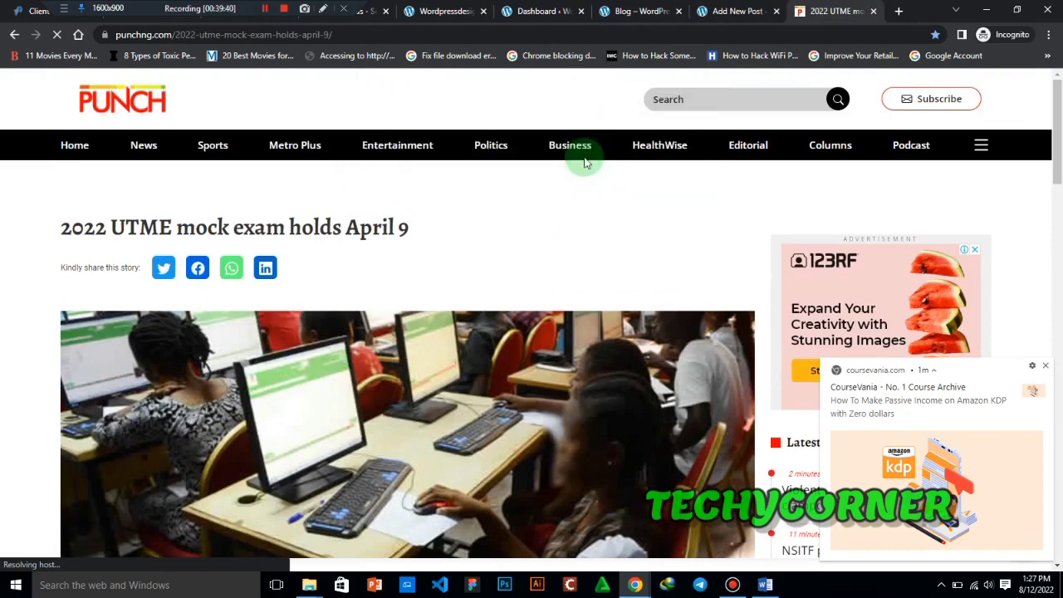
- Dismiss the coursevania.com notification over the post editor and insert an Image block in the empty paragraph below the title
click(742, 10)
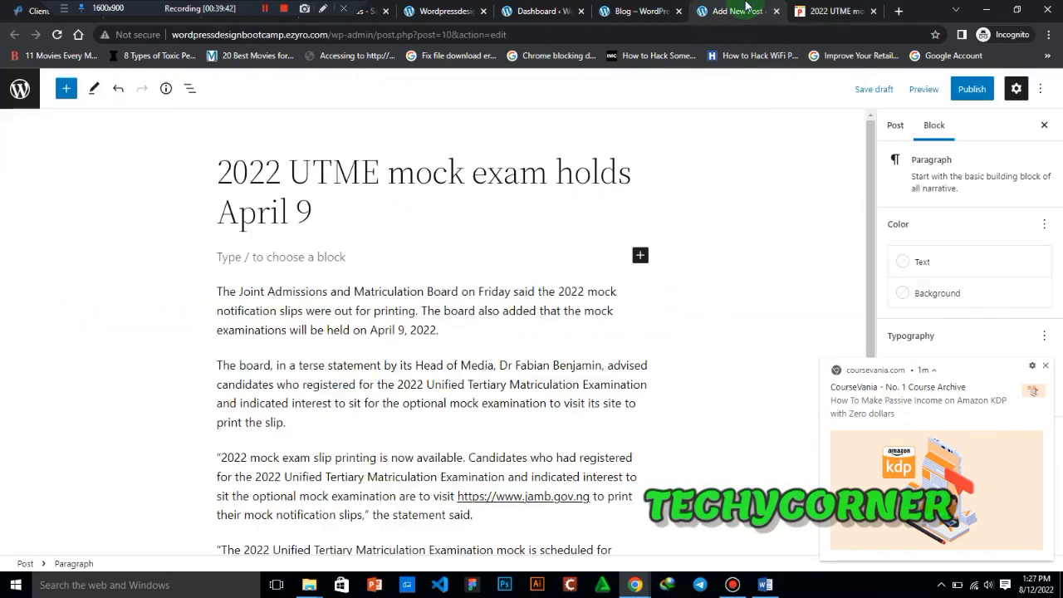
click(1046, 367)
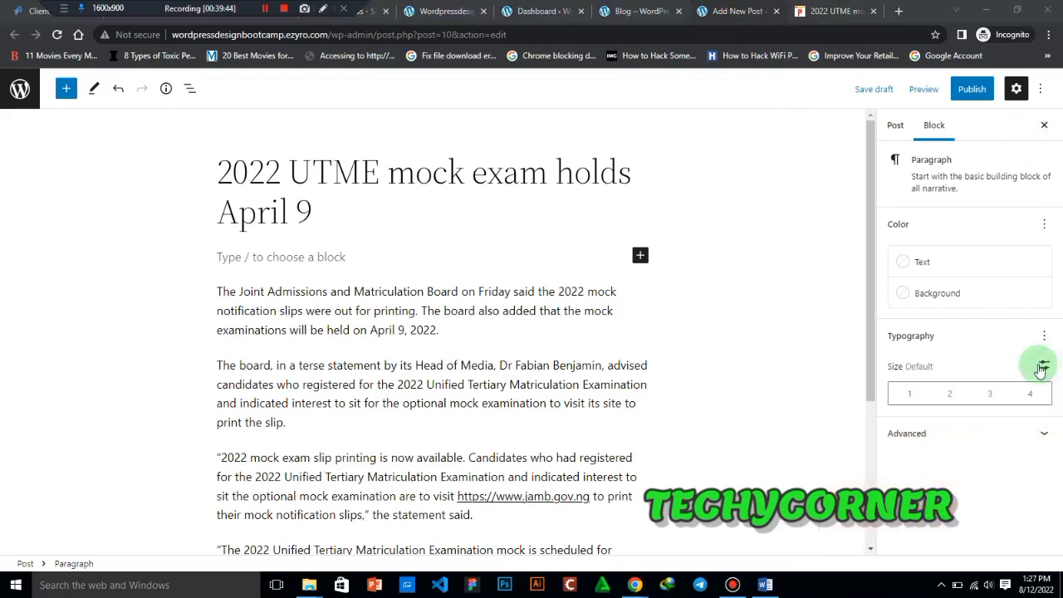
click(639, 256)
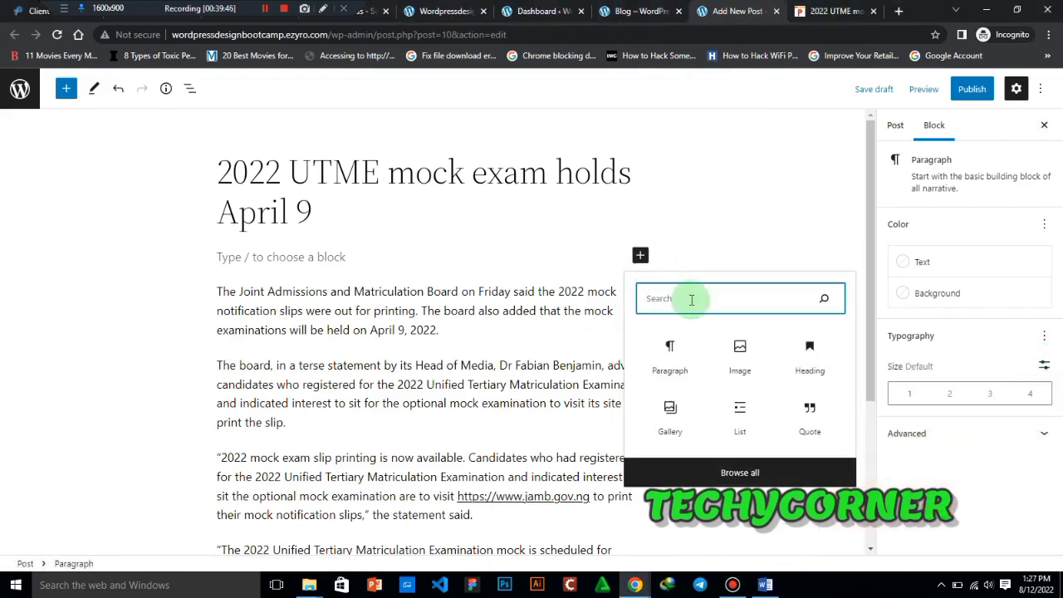
click(752, 356)
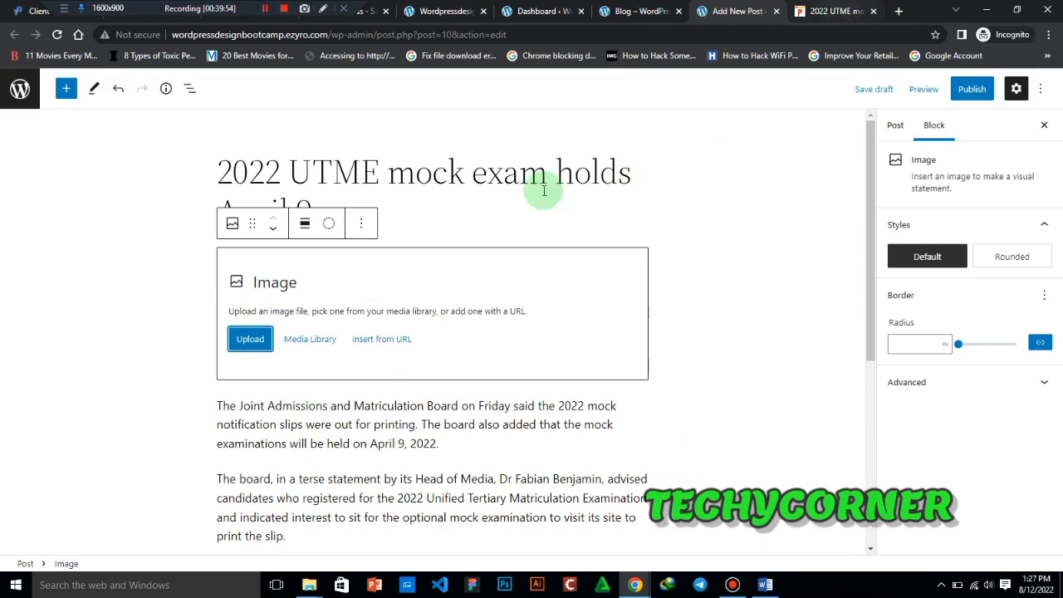
click(308, 584)
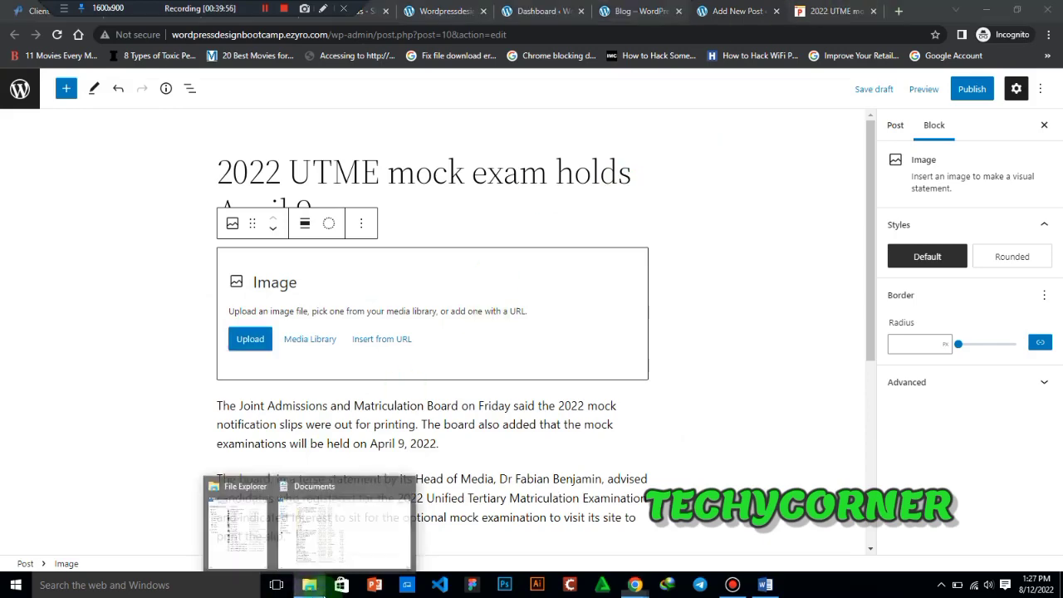
click(245, 521)
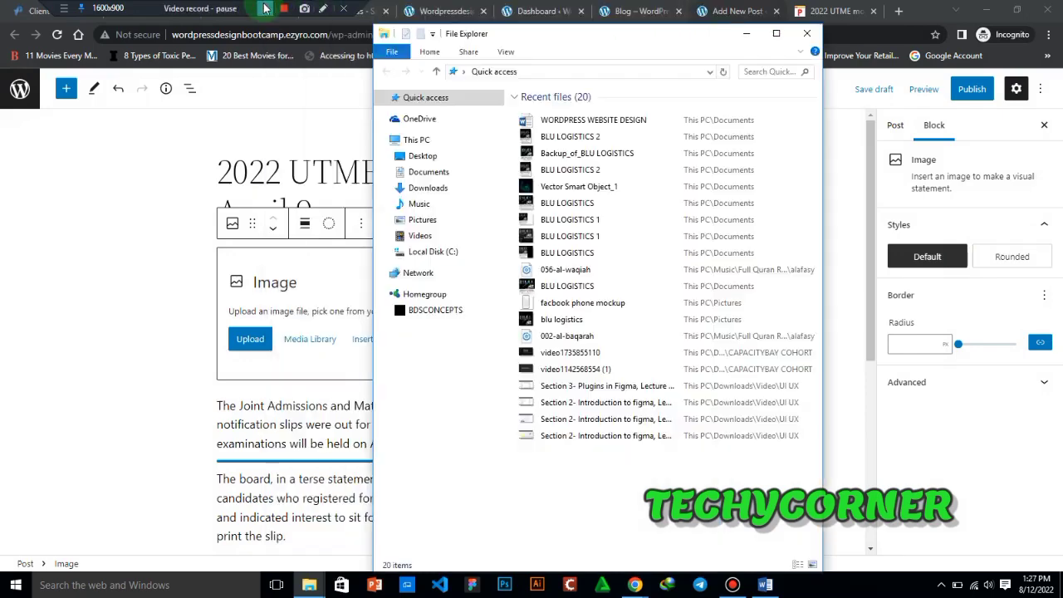
click(245, 179)
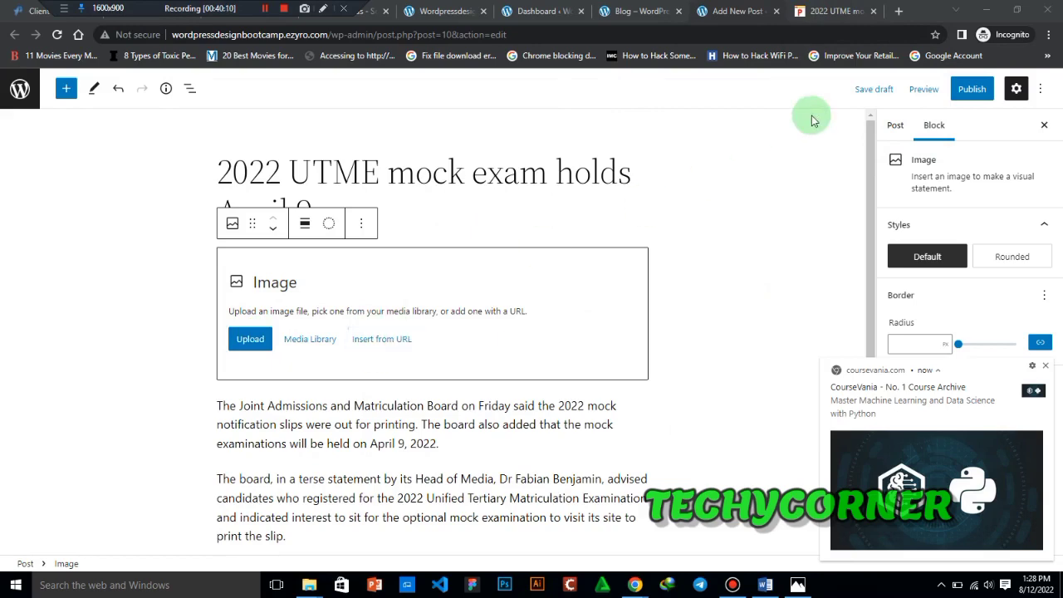
- Copy the image address of the exam hall photo in the Punch article
click(847, 9)
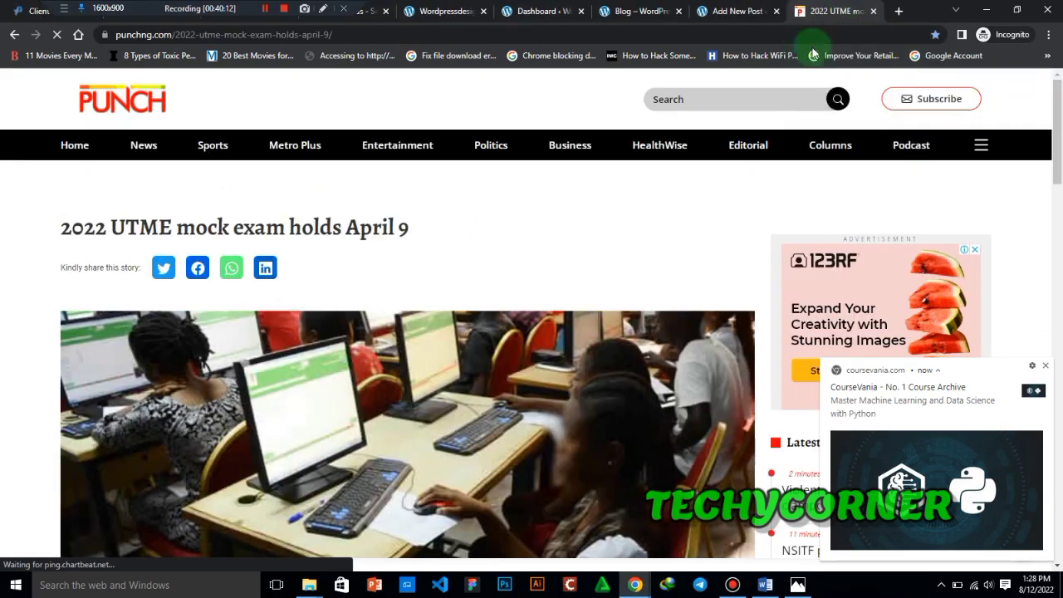
scroll(1060, 112, down, 3)
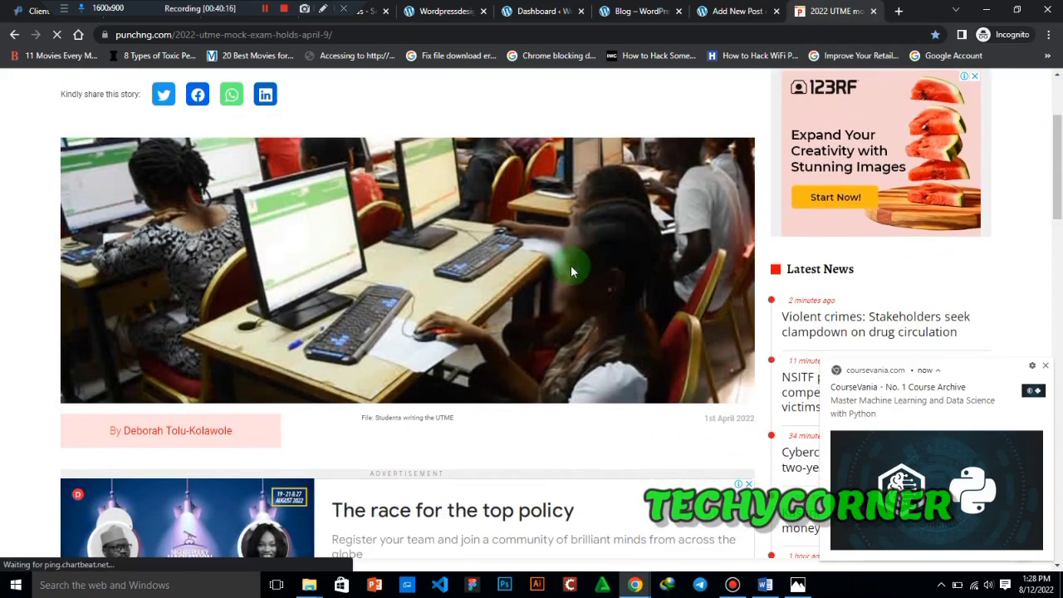
right_click(570, 271)
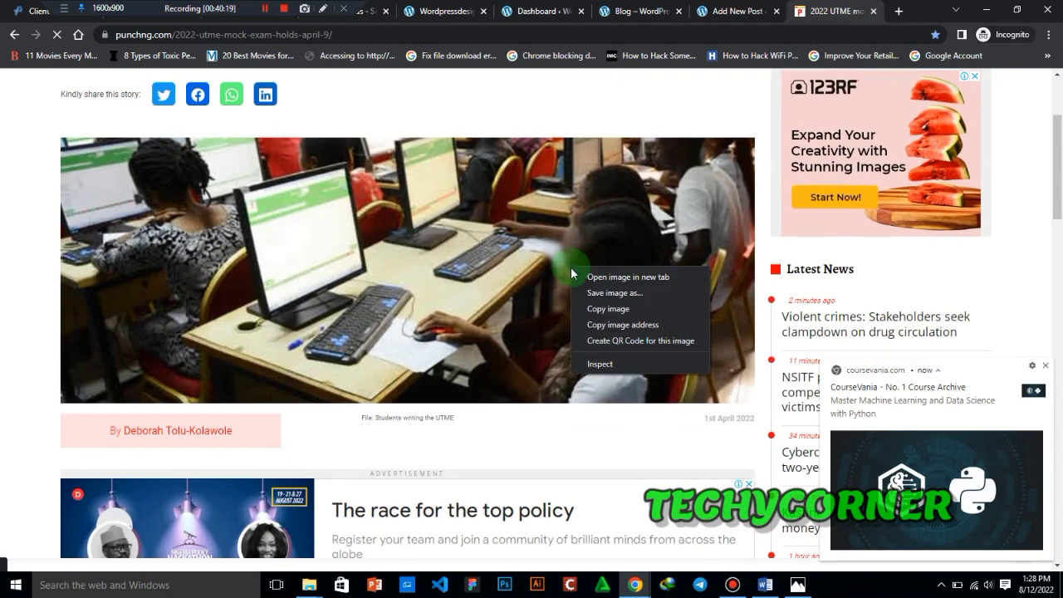
click(612, 325)
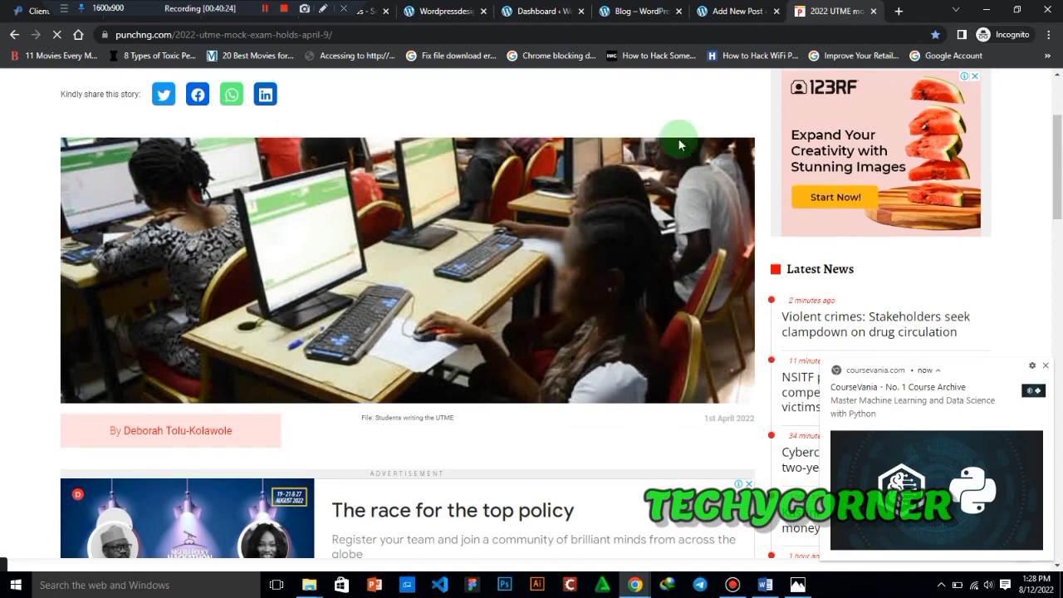
- Insert the photo into the post's Image block from the copied JAMB1.jpg URL and caption it "jamb 2022"
click(643, 9)
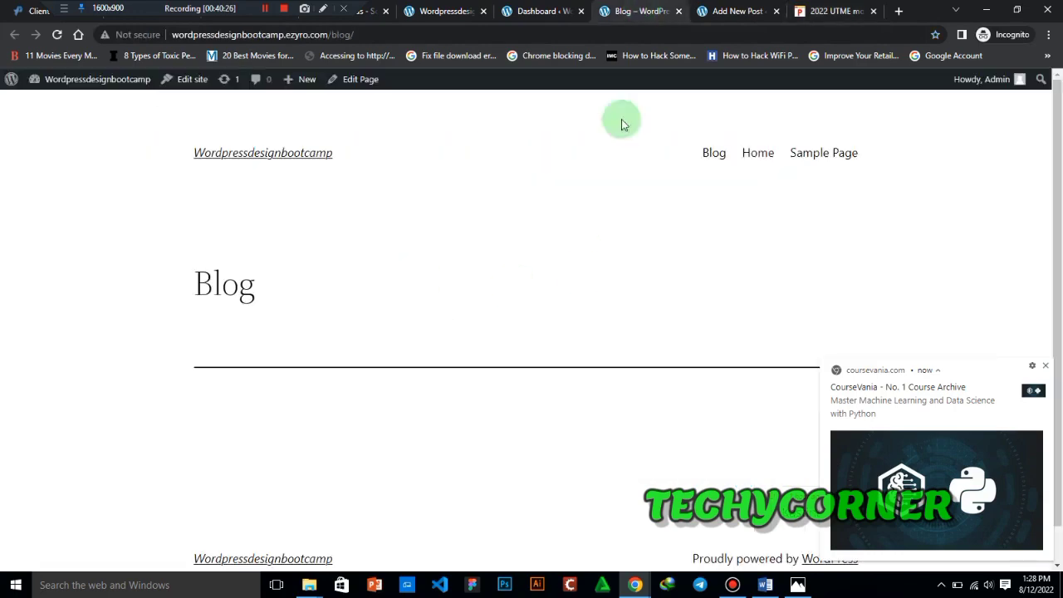
click(738, 10)
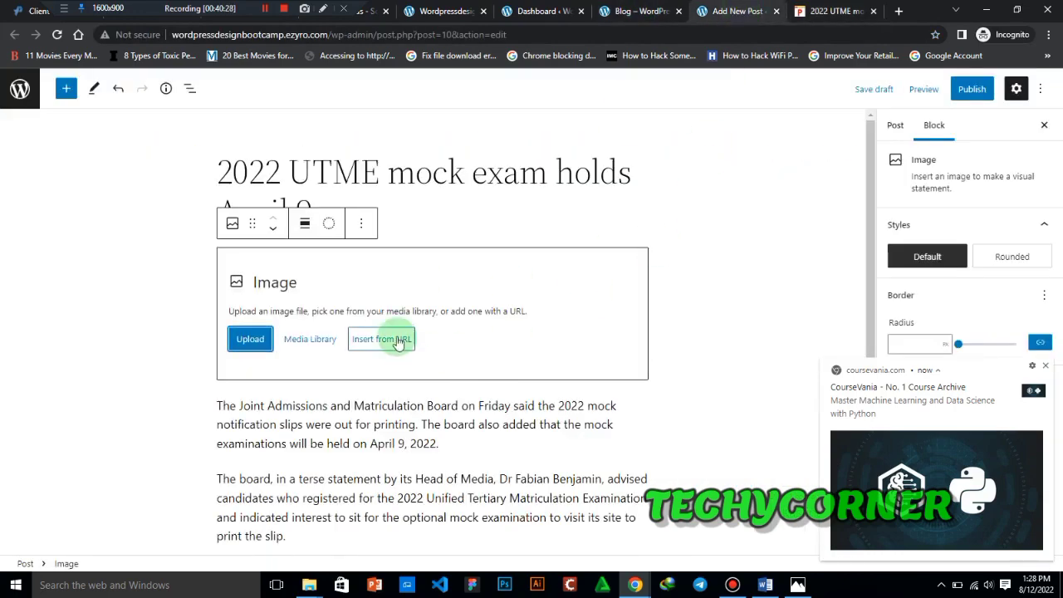
click(381, 339)
click(382, 379)
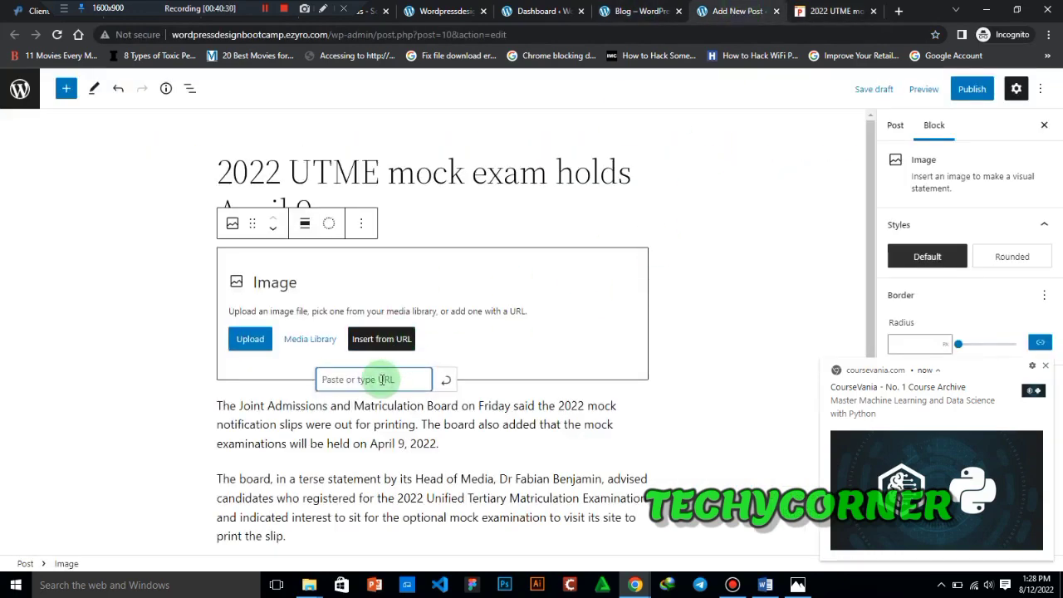
click(448, 385)
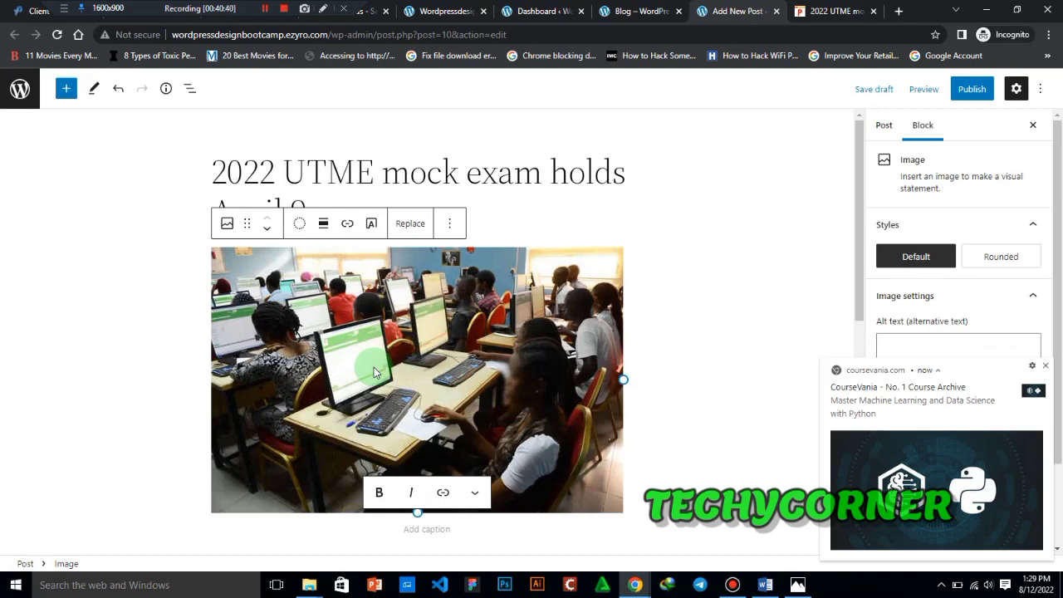
scroll(374, 367, down, 3)
text(jamb 2022)
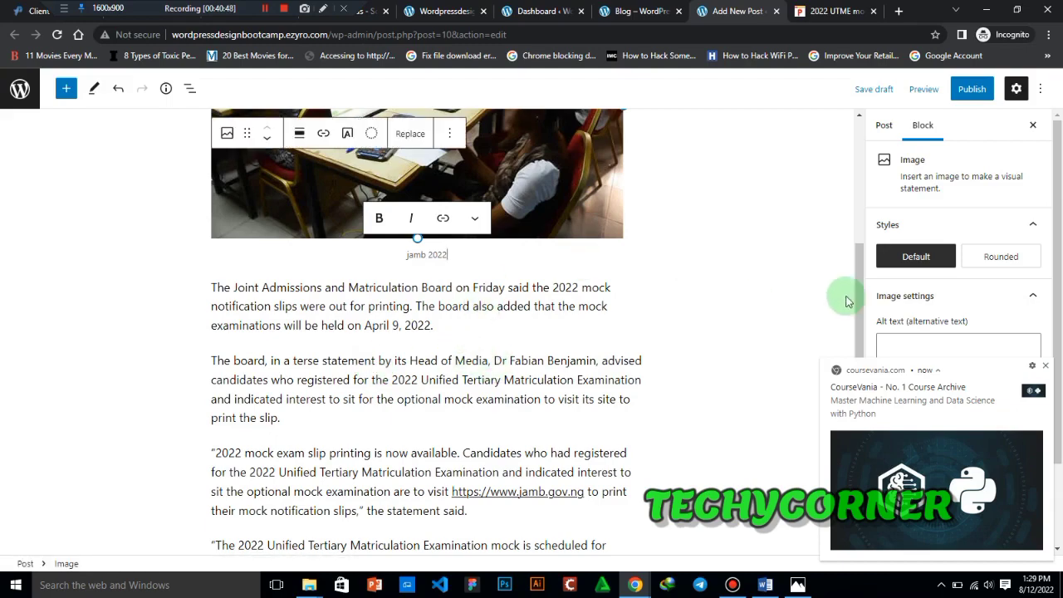
- Copy the Punch article's three closing paragraphs, from "The PUNCH had on Monday reported" to "computer-based test centres"
scroll(847, 300, down, 3)
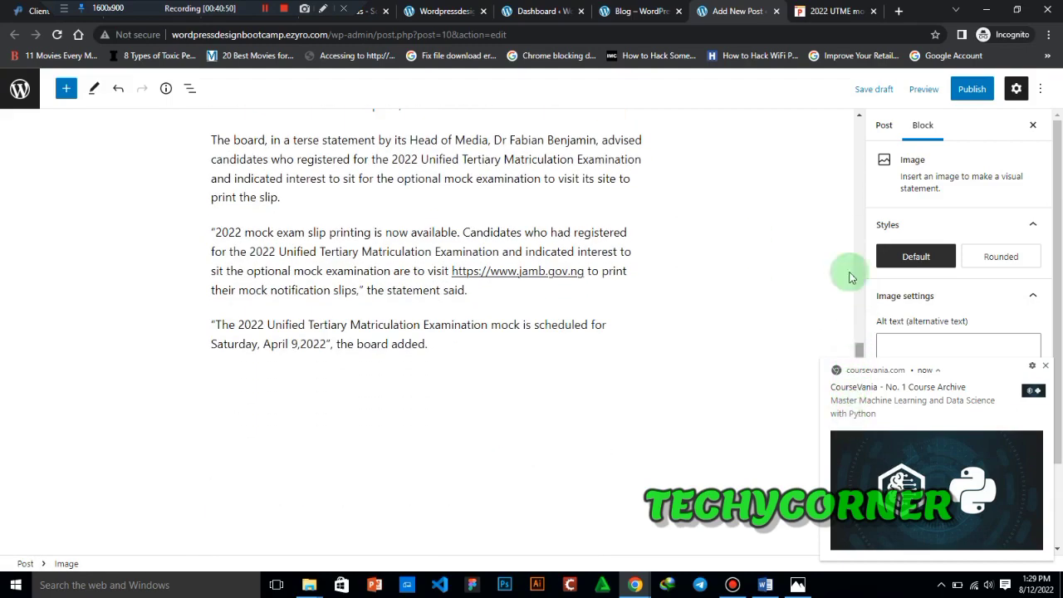
click(838, 11)
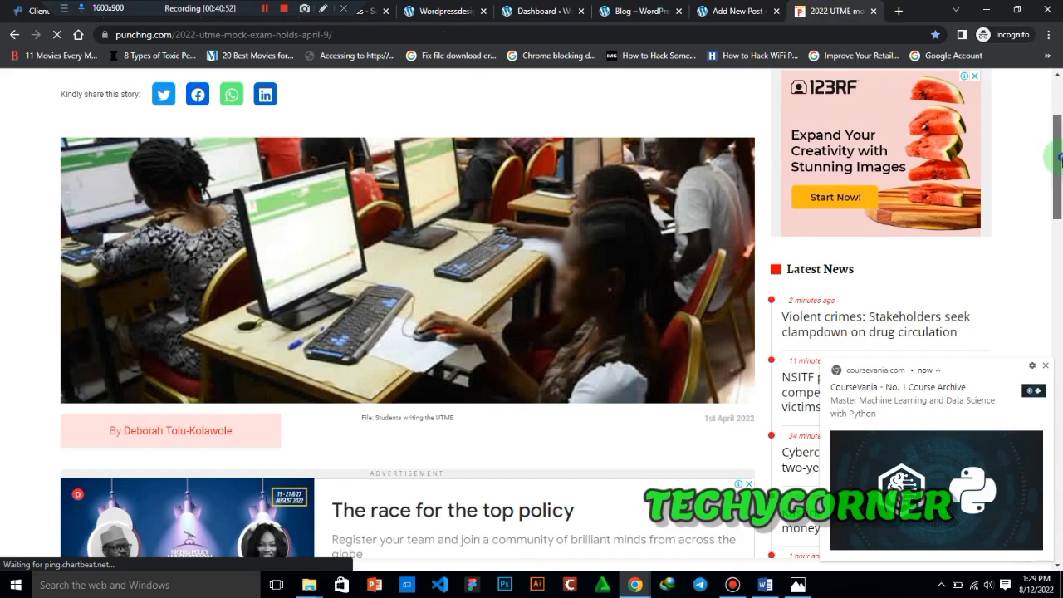
scroll(1059, 158, down, 10)
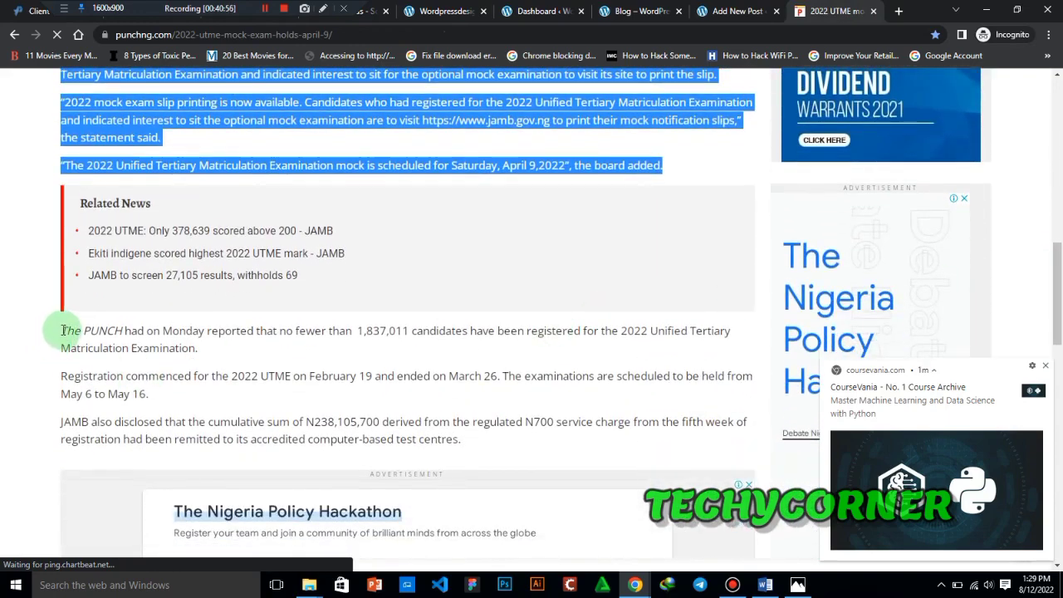
drag(63, 330, 486, 445)
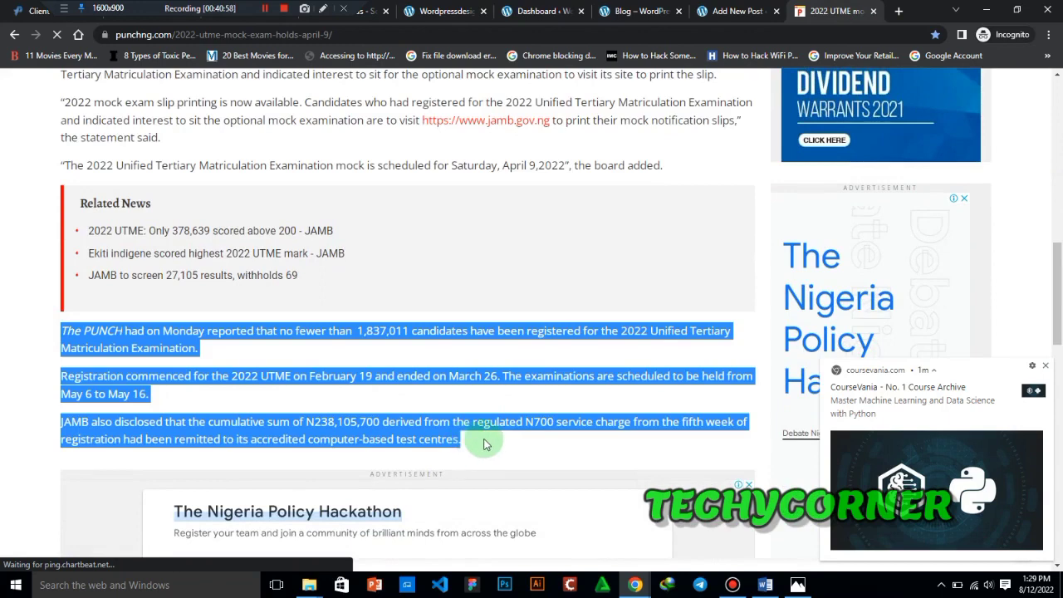
- Paste the copied paragraphs into a new Paragraph block at the end of the post and dismiss the coursevania.com notification
click(735, 10)
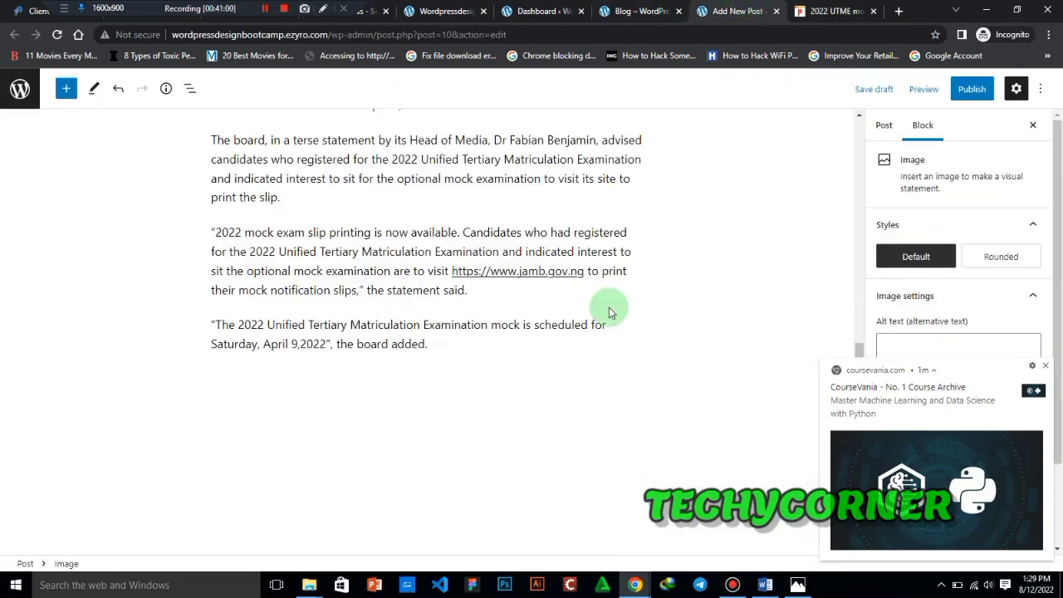
click(482, 386)
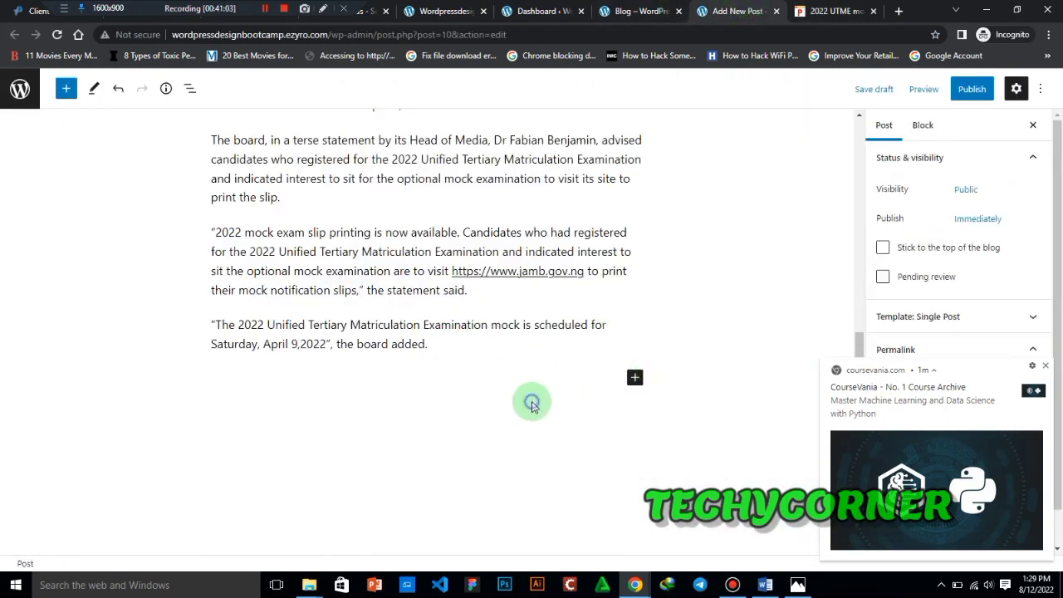
click(635, 378)
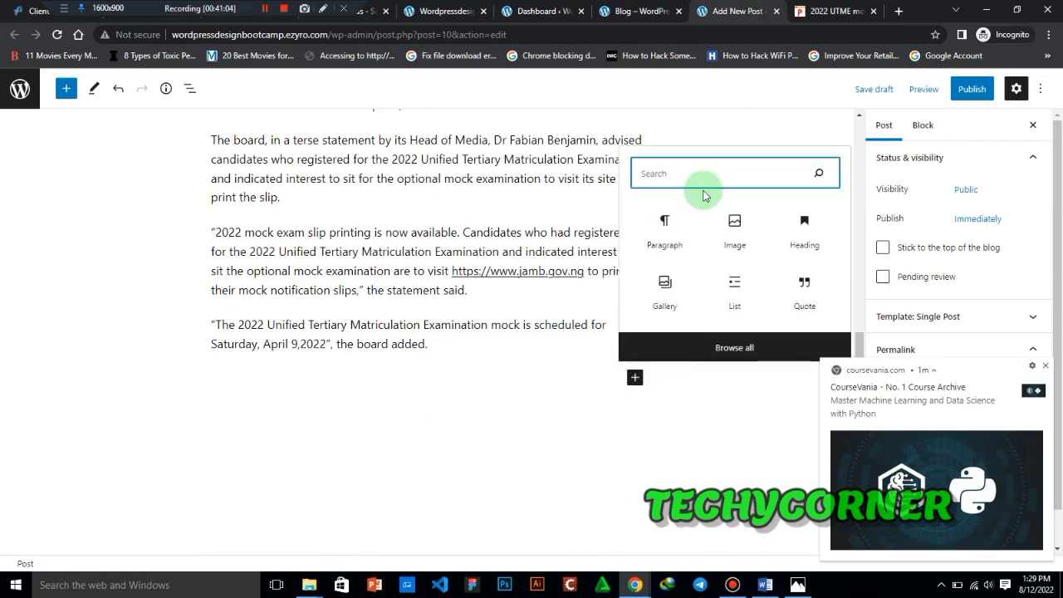
click(664, 221)
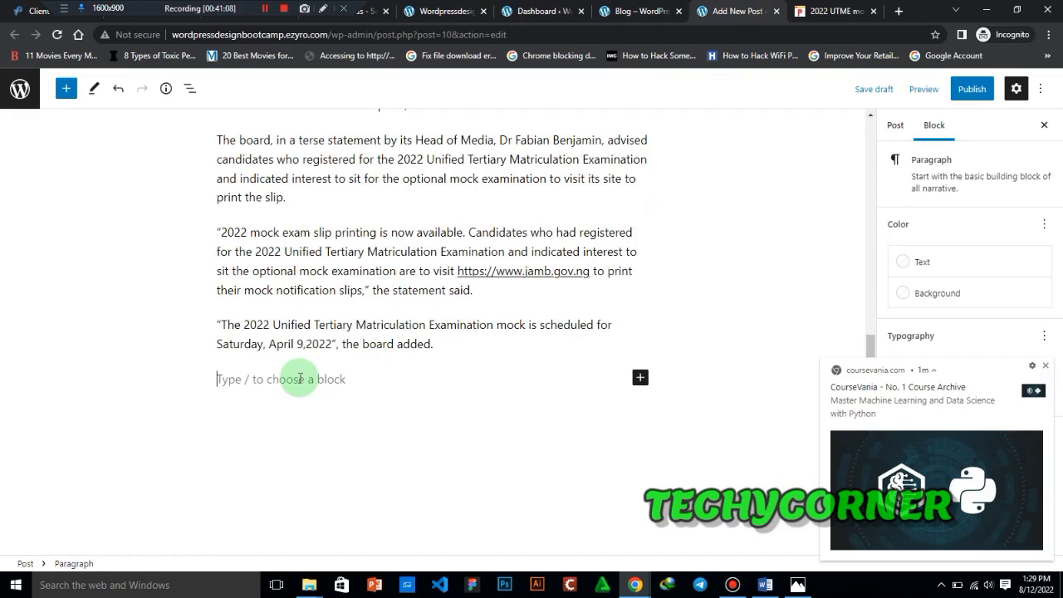
key(ctrl+v)
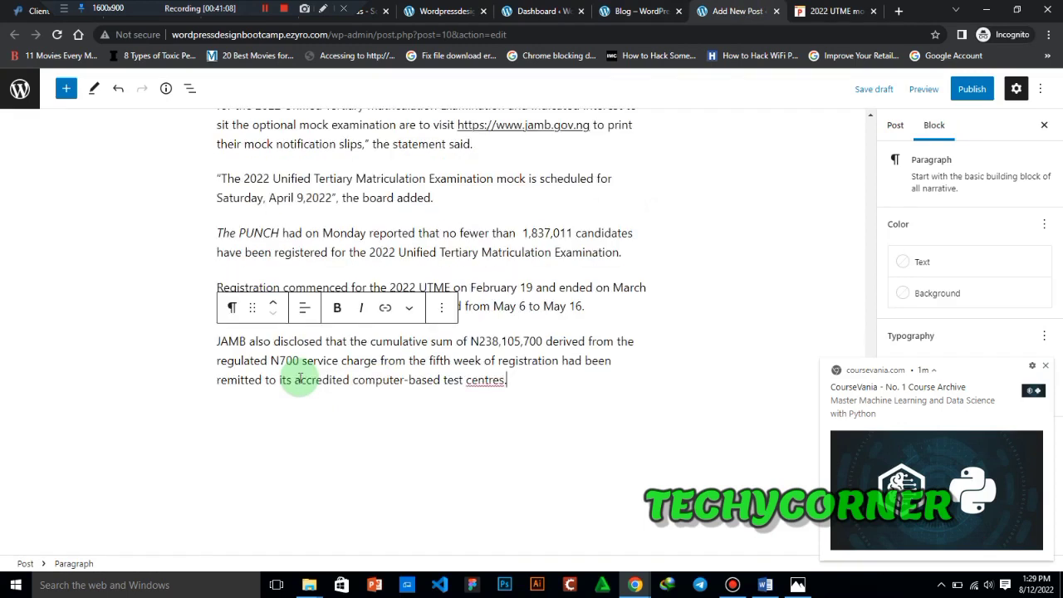
click(1046, 367)
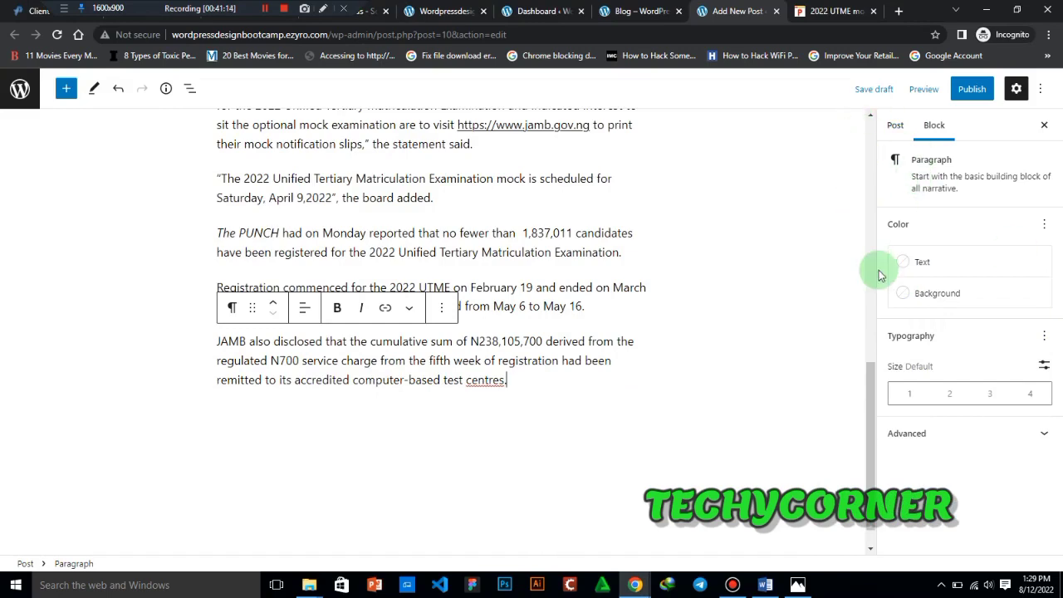
- Dismiss the two YouTube notifications and review the post's status, visibility and permalink settings
drag(866, 397, 868, 135)
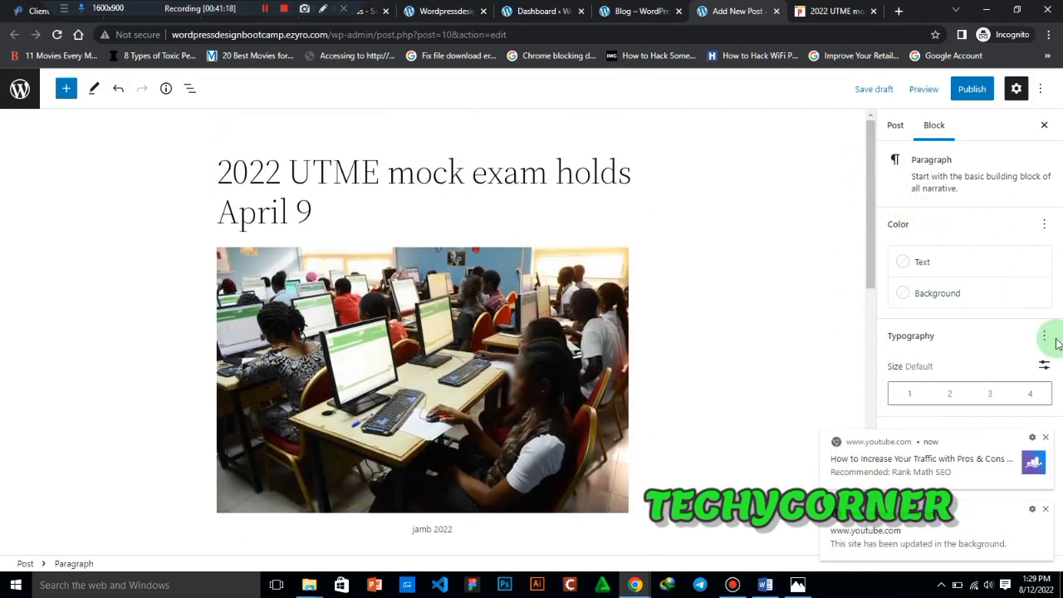
click(1046, 438)
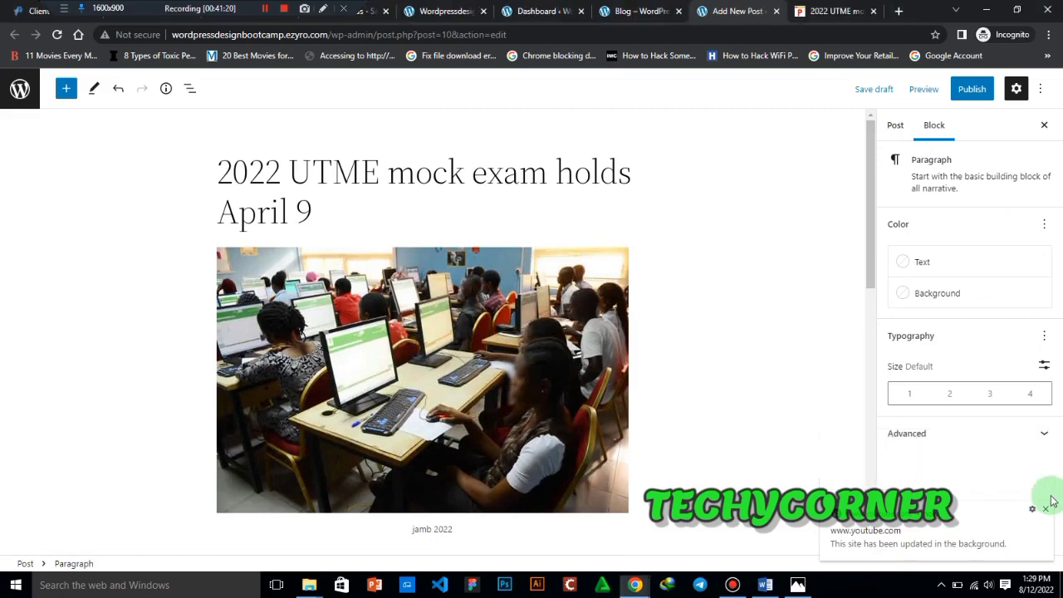
click(1043, 506)
click(967, 91)
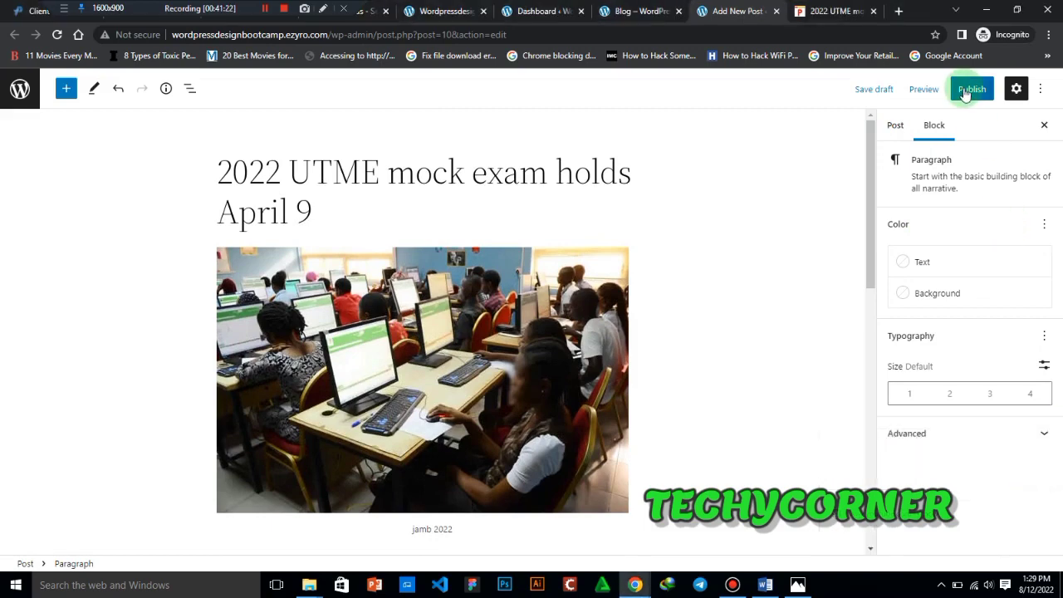
click(896, 125)
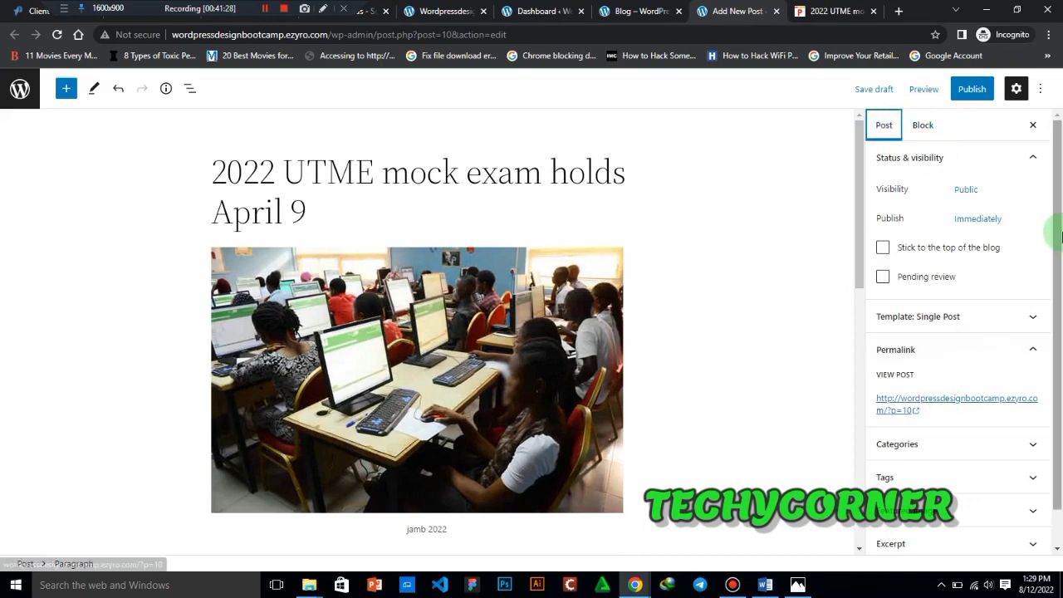
scroll(1043, 368, down, 1)
scroll(1044, 308, up, 1)
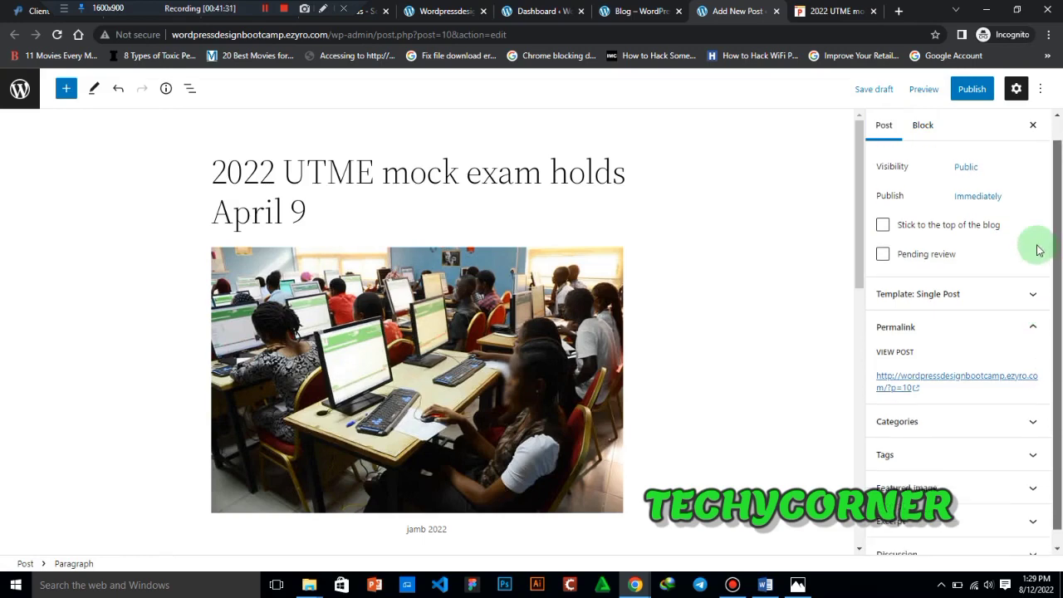
- Publish the "2022 UTME mock exam holds April 9" post with public visibility, effective immediately
click(970, 89)
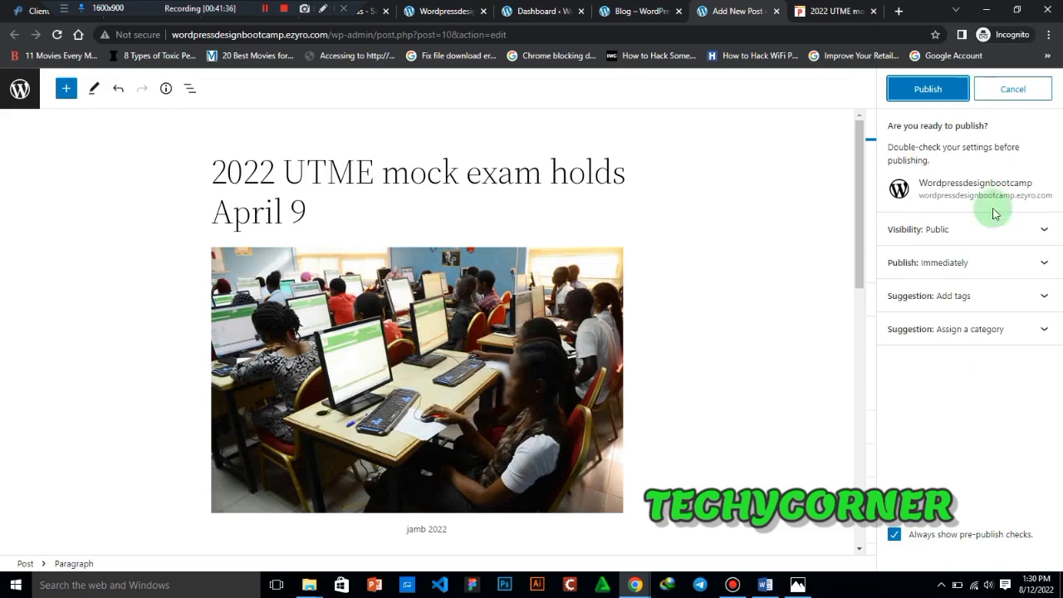
click(947, 91)
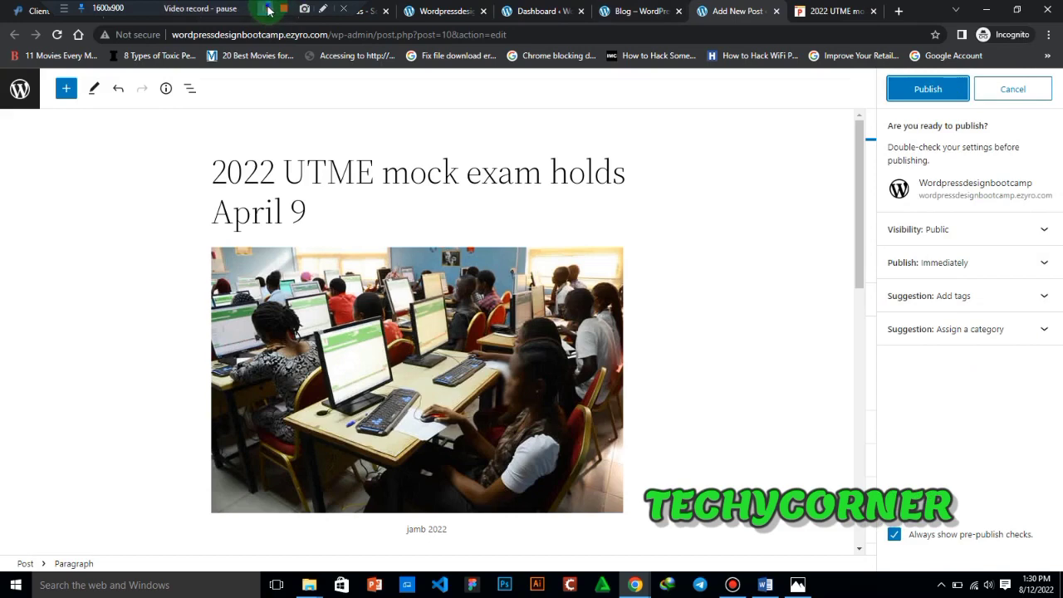
click(946, 90)
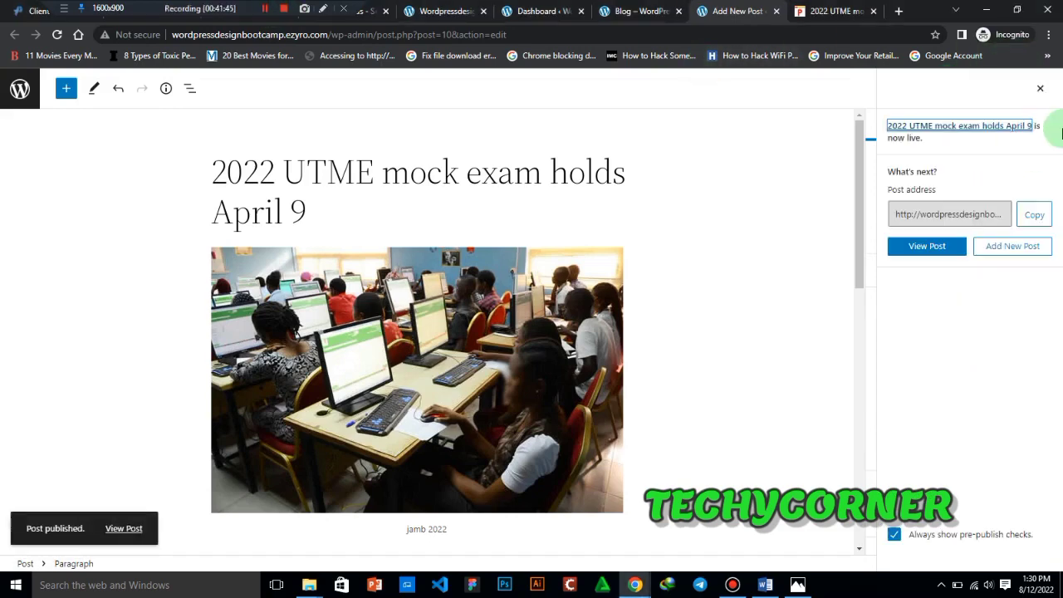
- Open the published post in a new browser tab and close the Punch article
click(946, 247)
right_click(946, 246)
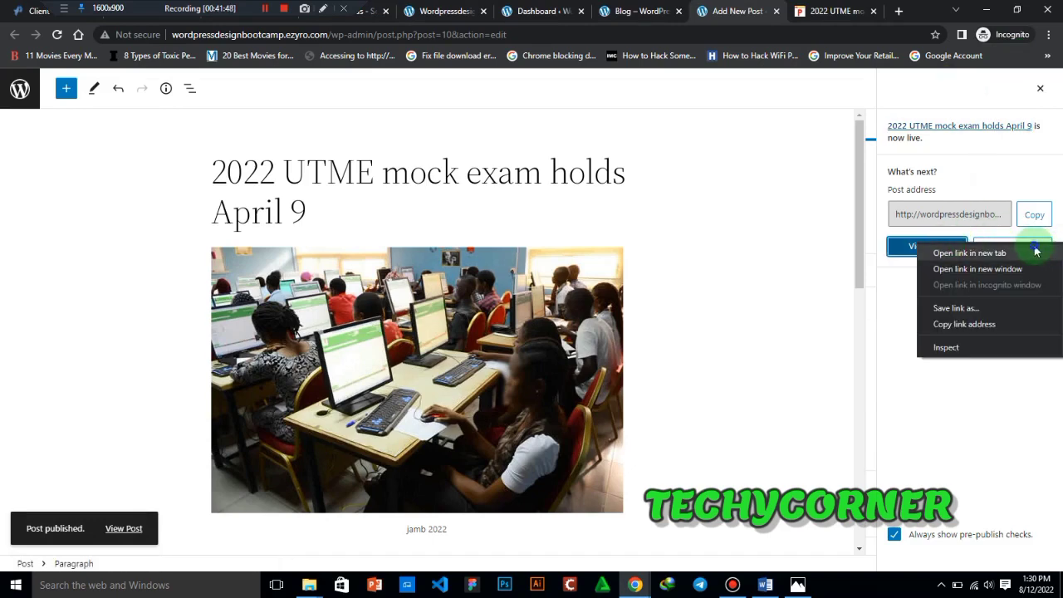
click(1035, 252)
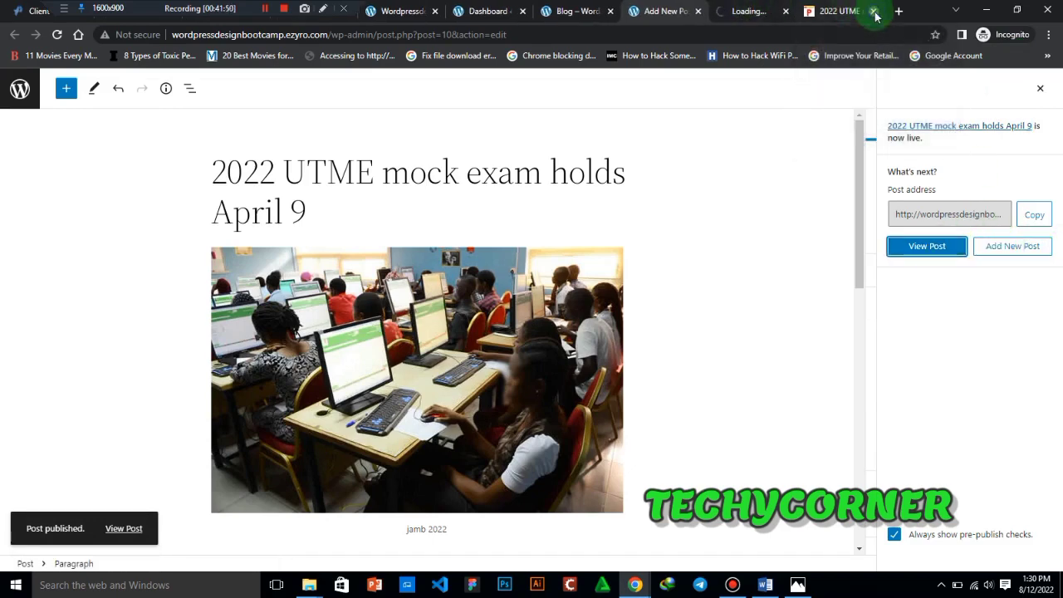
click(874, 12)
click(826, 12)
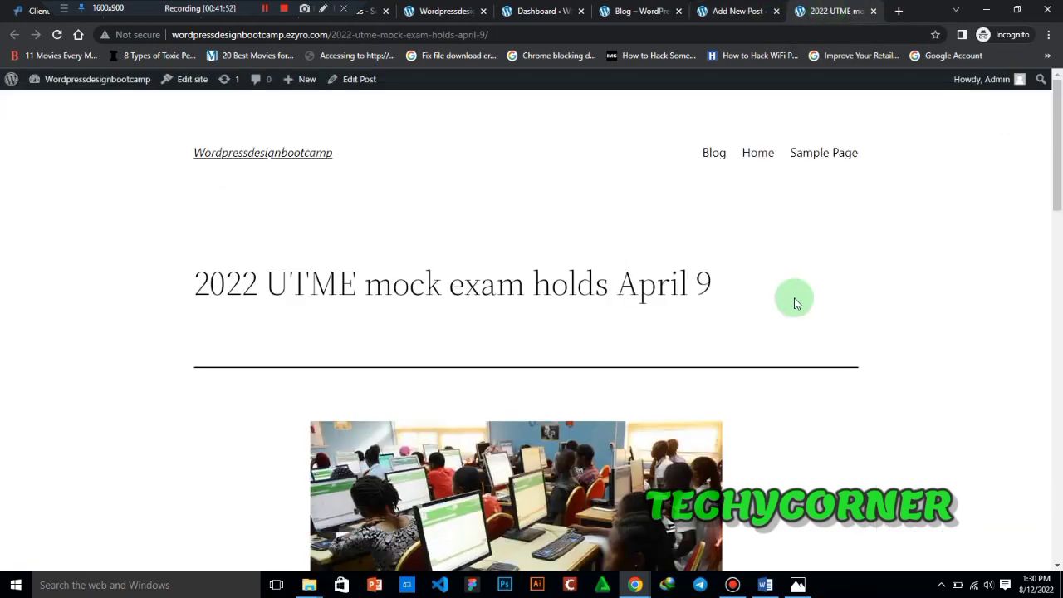
- Review the published post from its title down to the date, author and category line
drag(1059, 137, 1057, 352)
drag(329, 448, 387, 452)
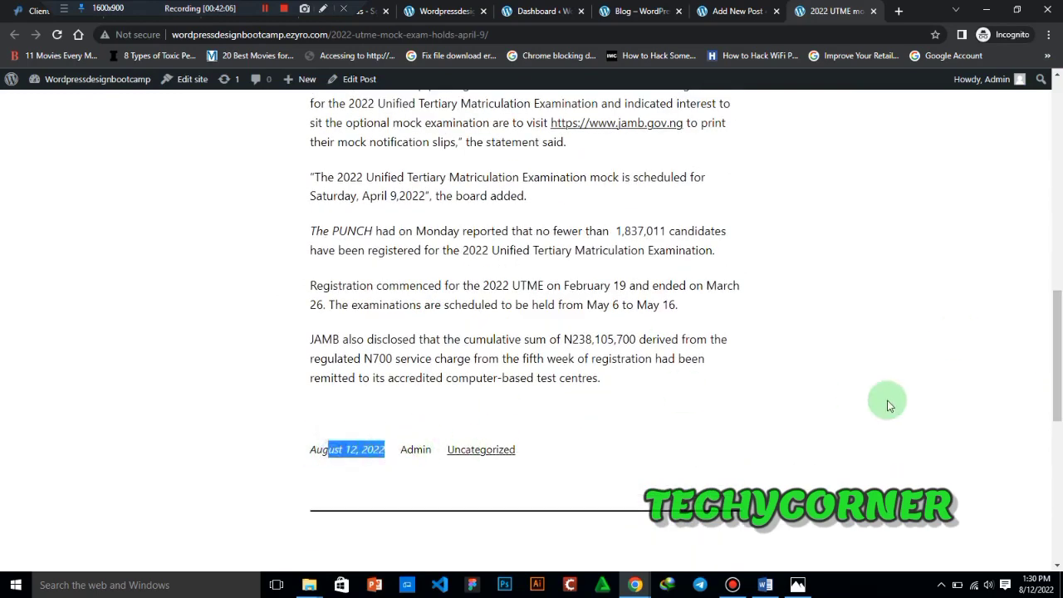
drag(1058, 381, 1054, 144)
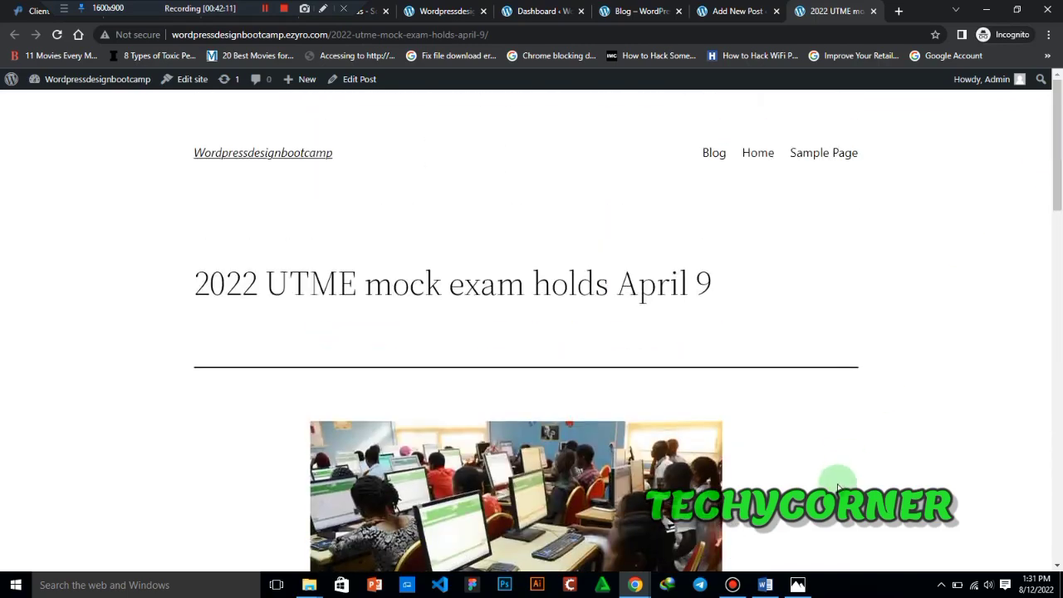
- Switch to the WORDPRESS WEBSITE DESIGN document in Word, close the bl 4.jpg photo window and review the list of lesson topics
click(765, 584)
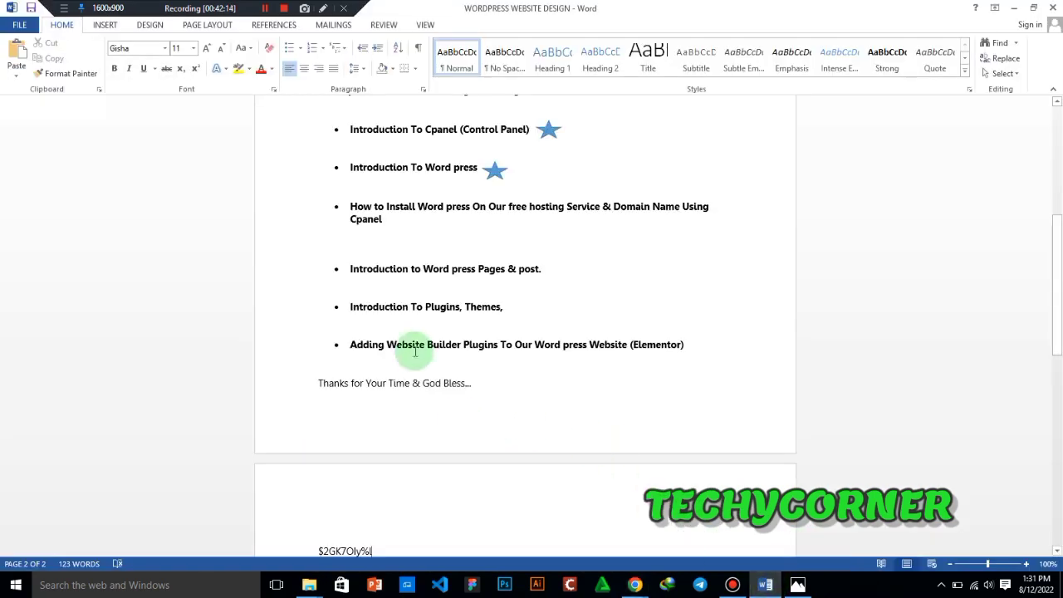
click(544, 268)
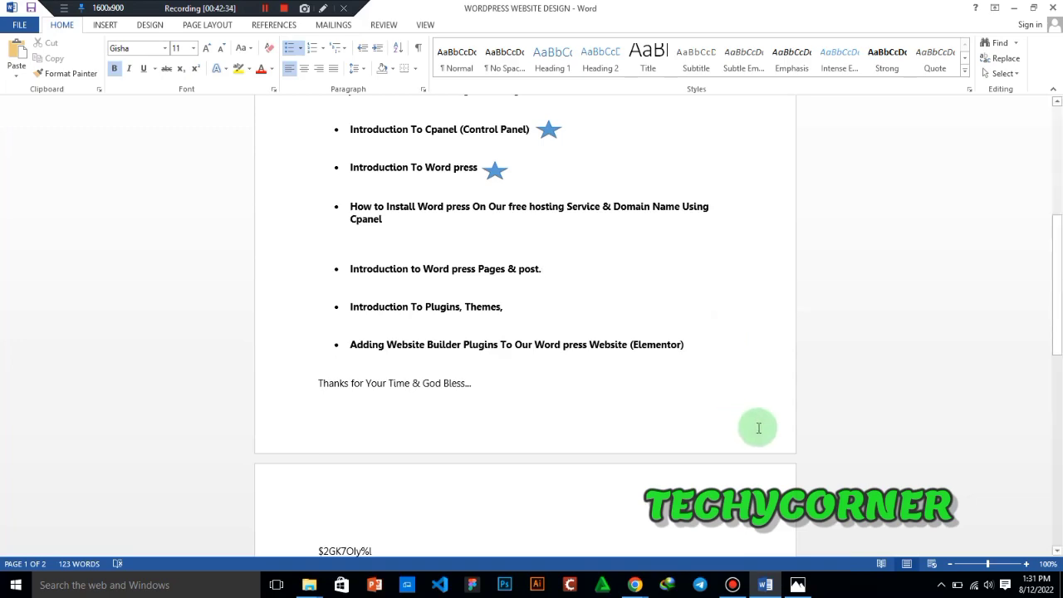
mouse_move(800, 586)
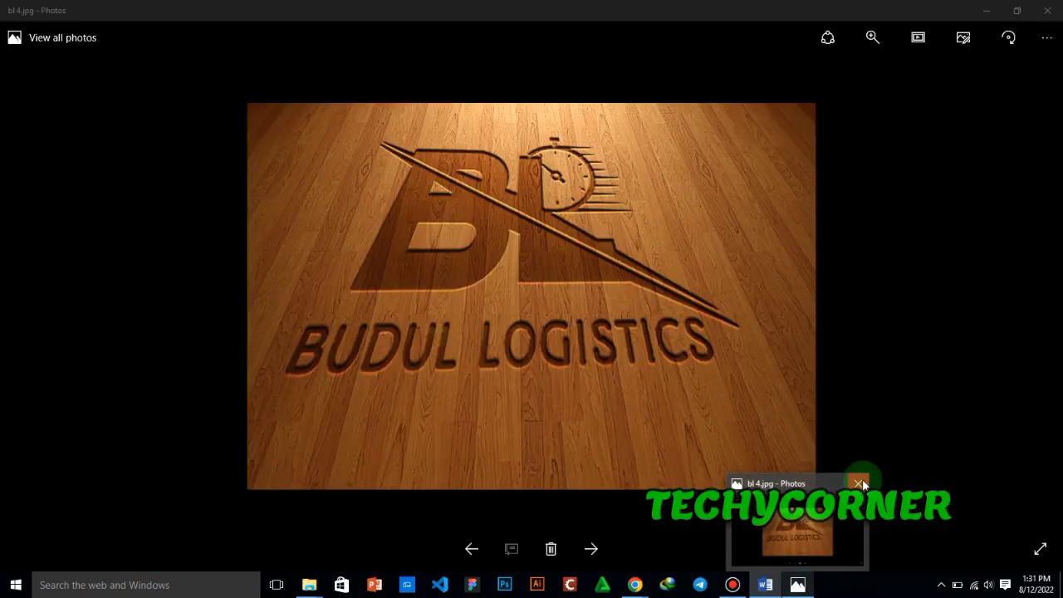
click(861, 483)
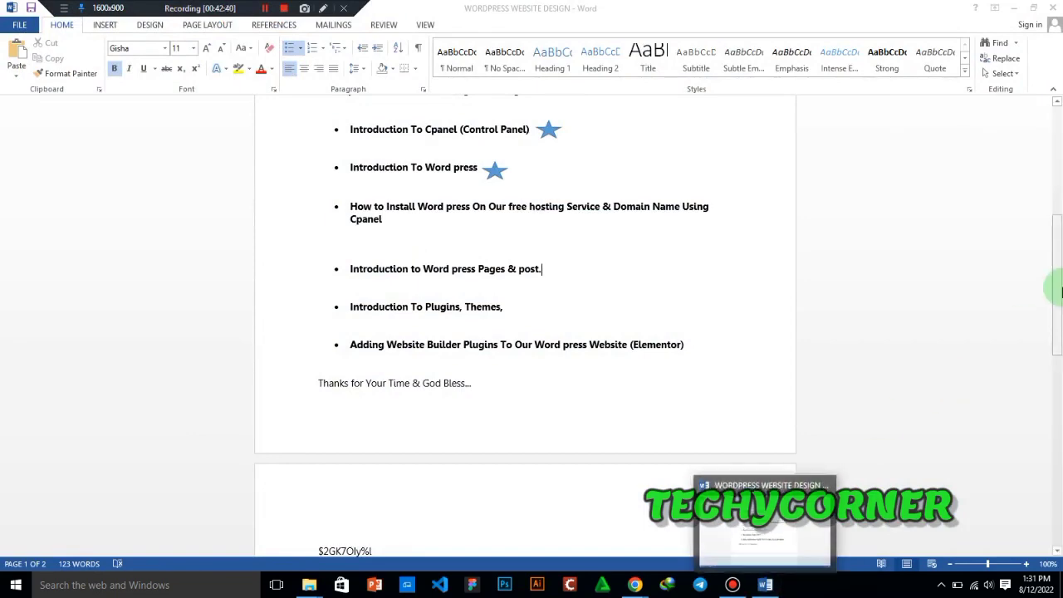
drag(1060, 291, 1060, 241)
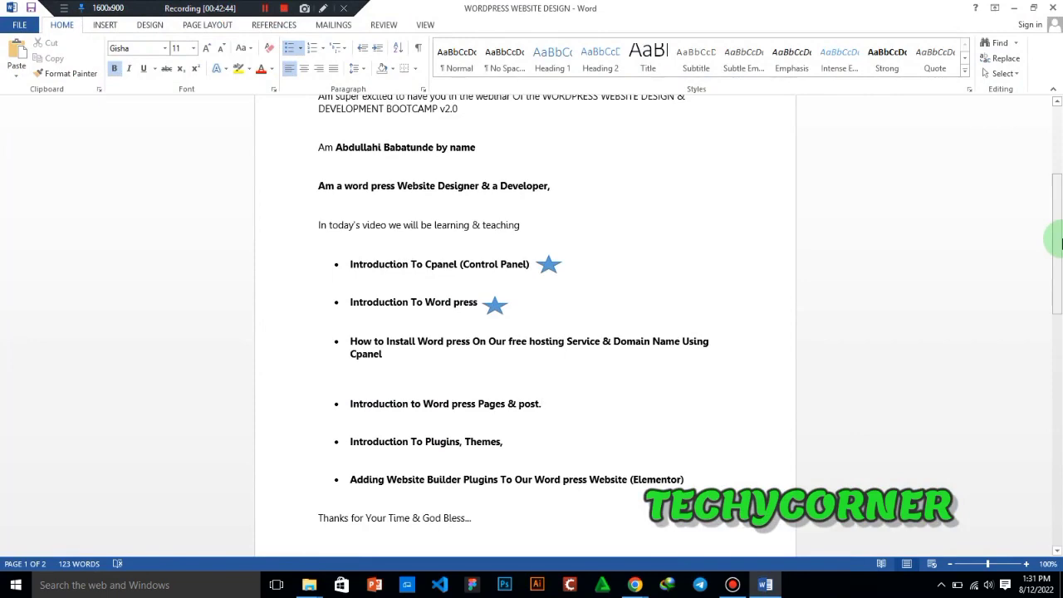
drag(1060, 240, 1060, 310)
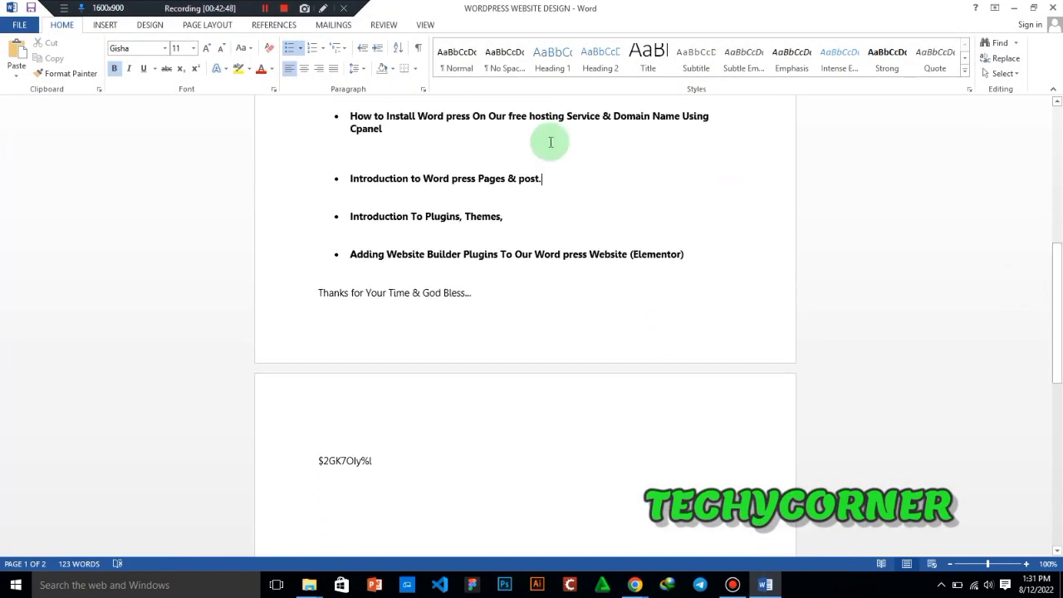
click(263, 10)
click(200, 158)
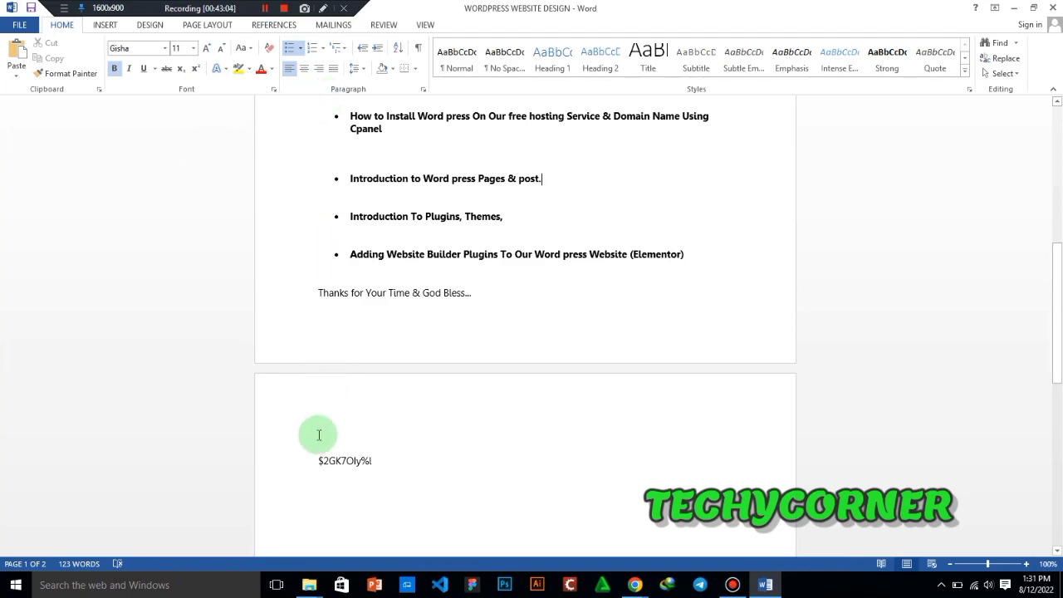
drag(318, 463, 392, 464)
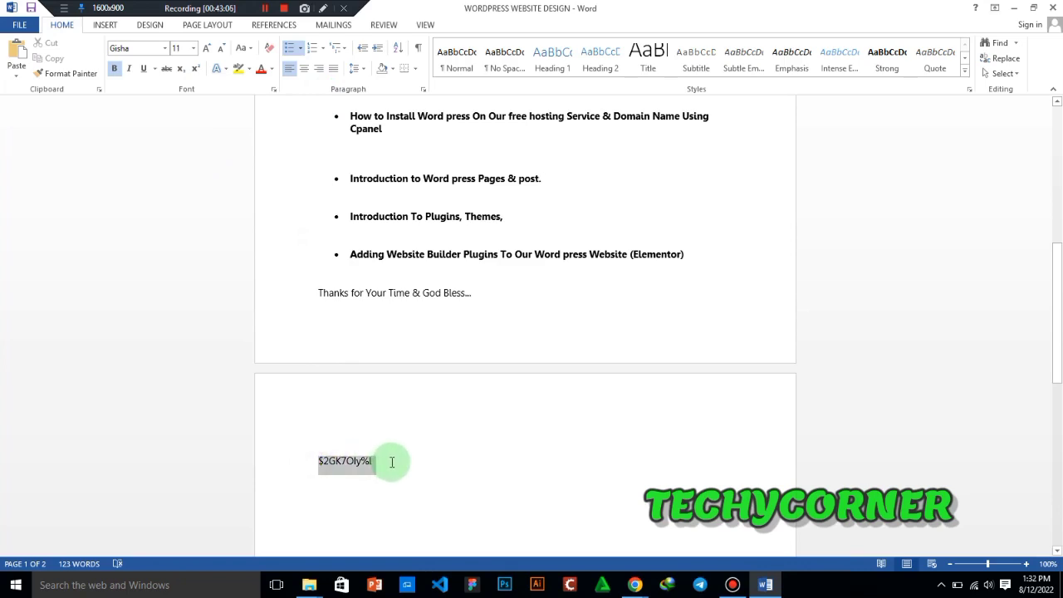
click(380, 457)
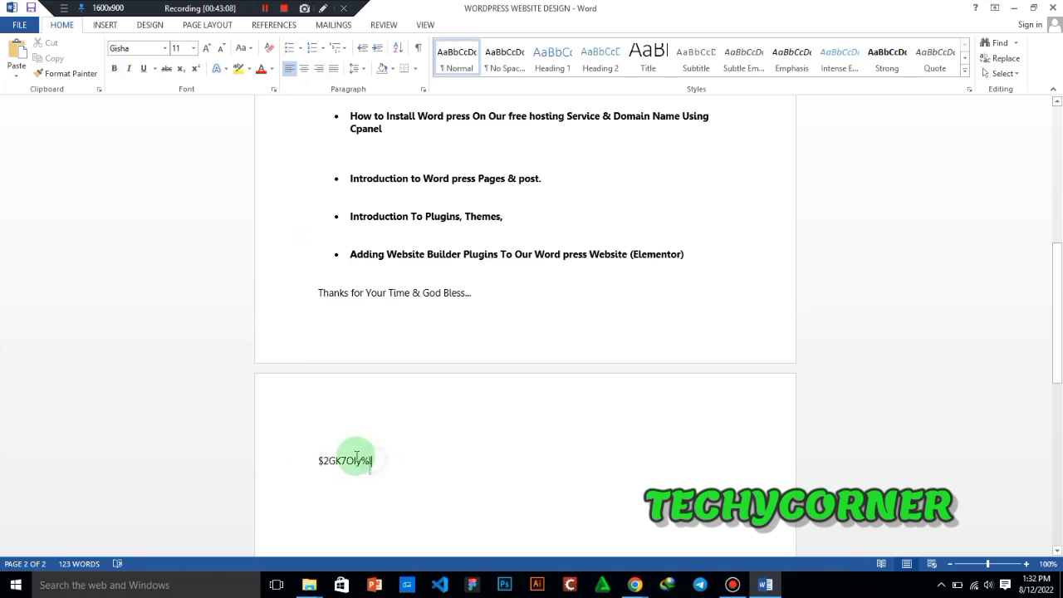
drag(356, 456, 329, 463)
click(487, 396)
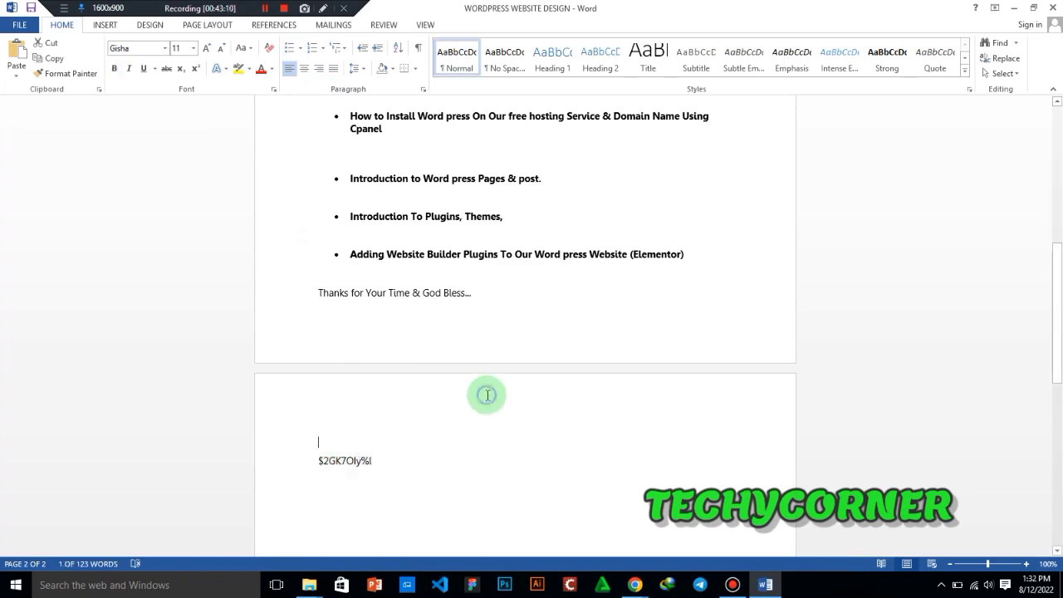
click(262, 8)
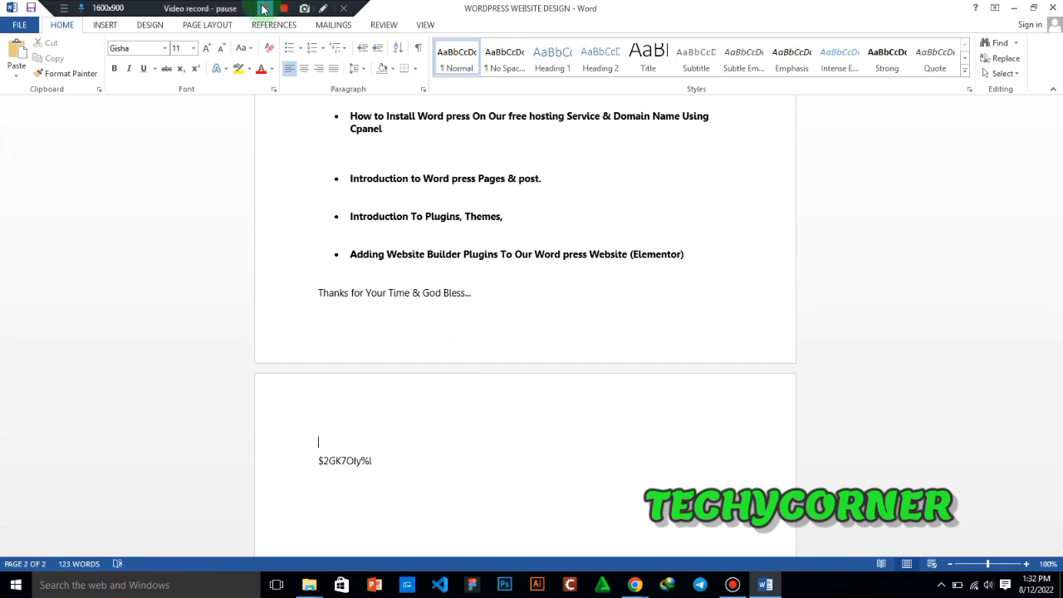